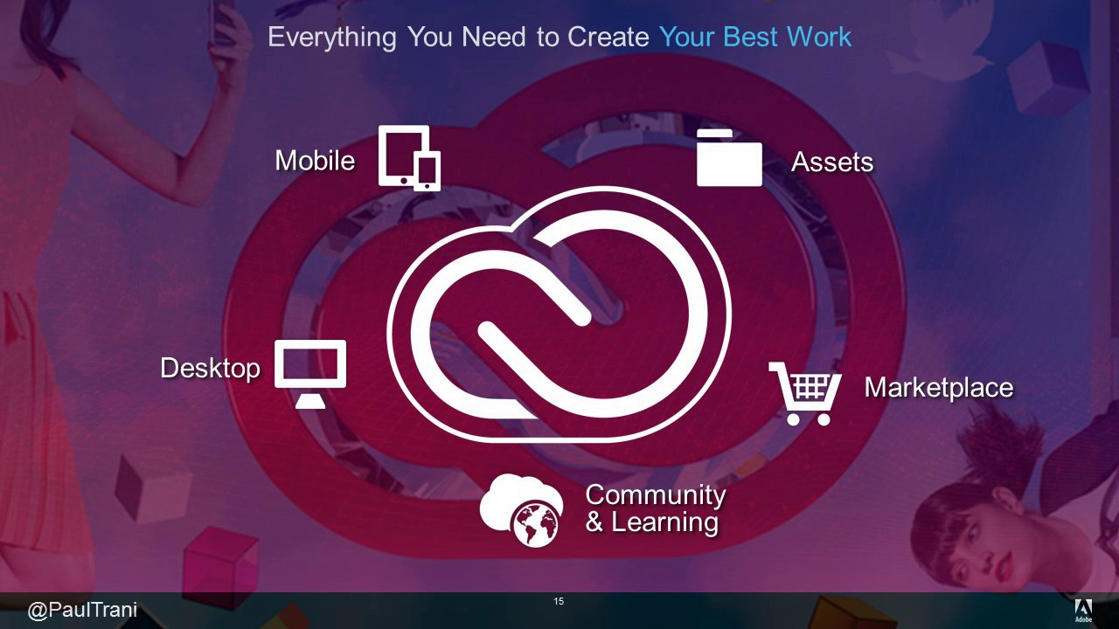
- Advance the slideshow past the CreativeSync and 2015 highlights slides to slide 18 on desktop innovation
{"action": "key", "text": "Page_Down"}
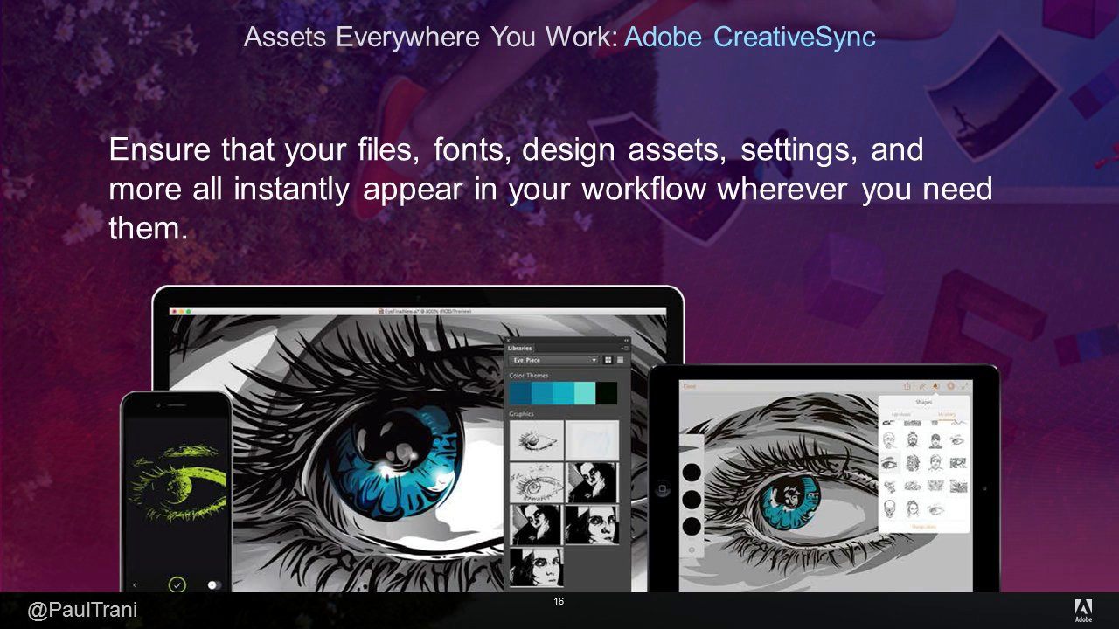
{"action": "key", "text": "Page_Down"}
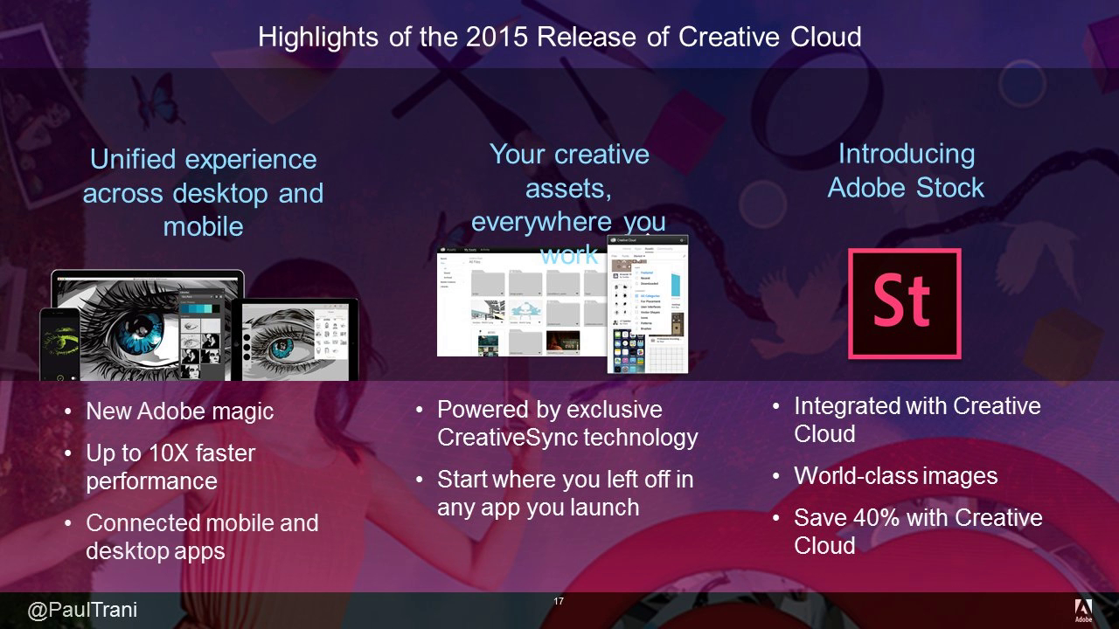
{"action": "key", "text": "Page_Down"}
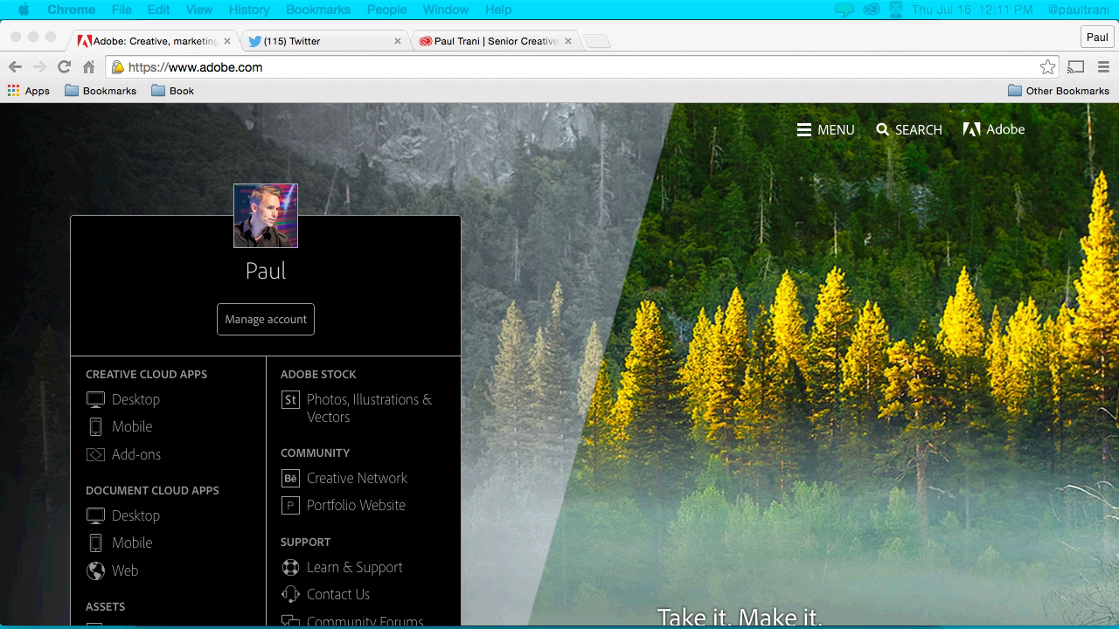
- Toggle hand-raise notifications in the screen-sharing options and return focus to Chrome
{"action": "left_click", "coordinate": [848, 9]}
{"action": "left_click", "coordinate": [981, 477]}
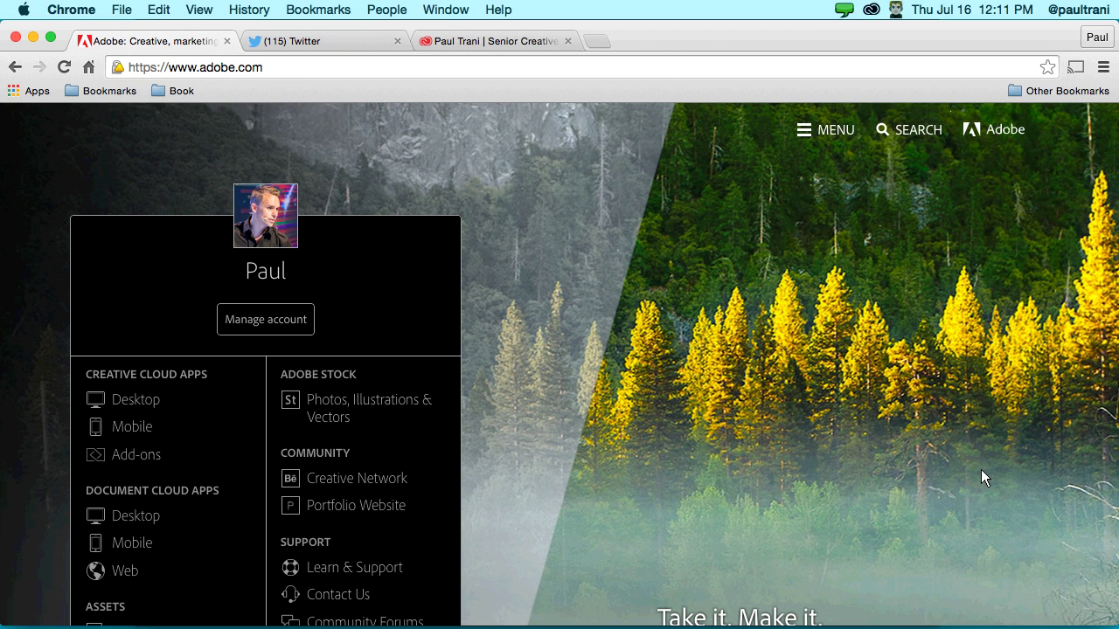
{"action": "left_click", "coordinate": [844, 8]}
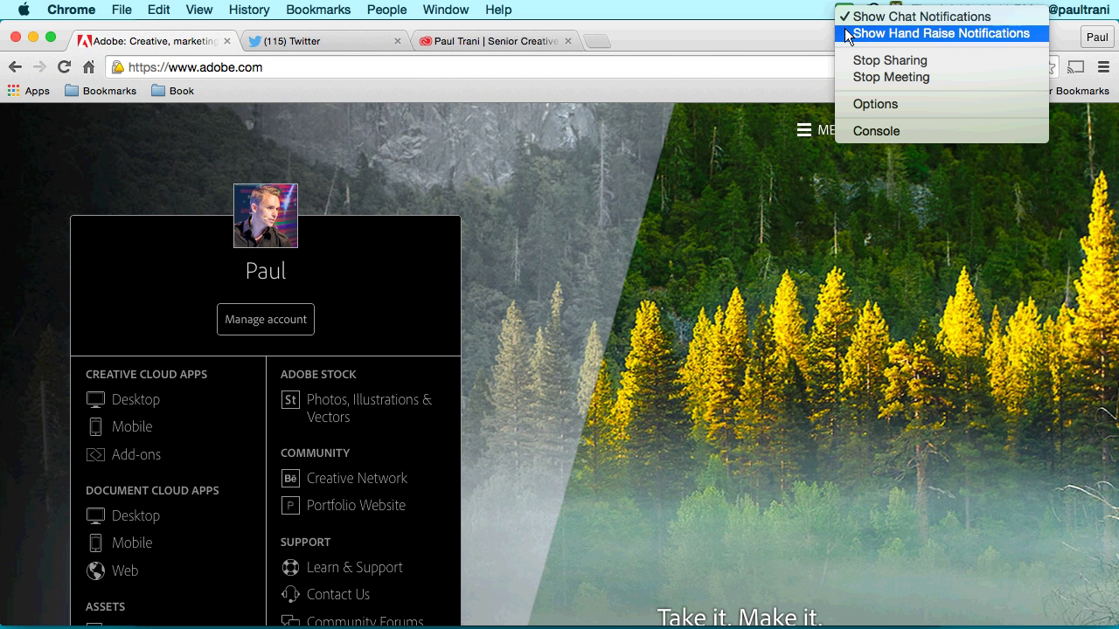
{"action": "left_click", "coordinate": [846, 33]}
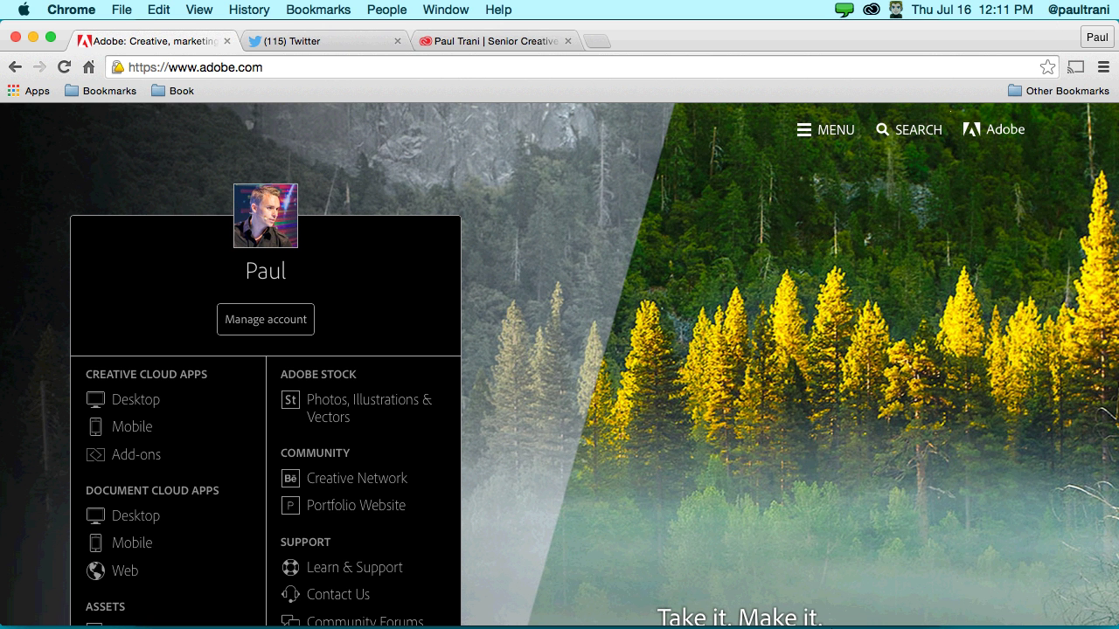
{"action": "left_click", "coordinate": [1035, 611]}
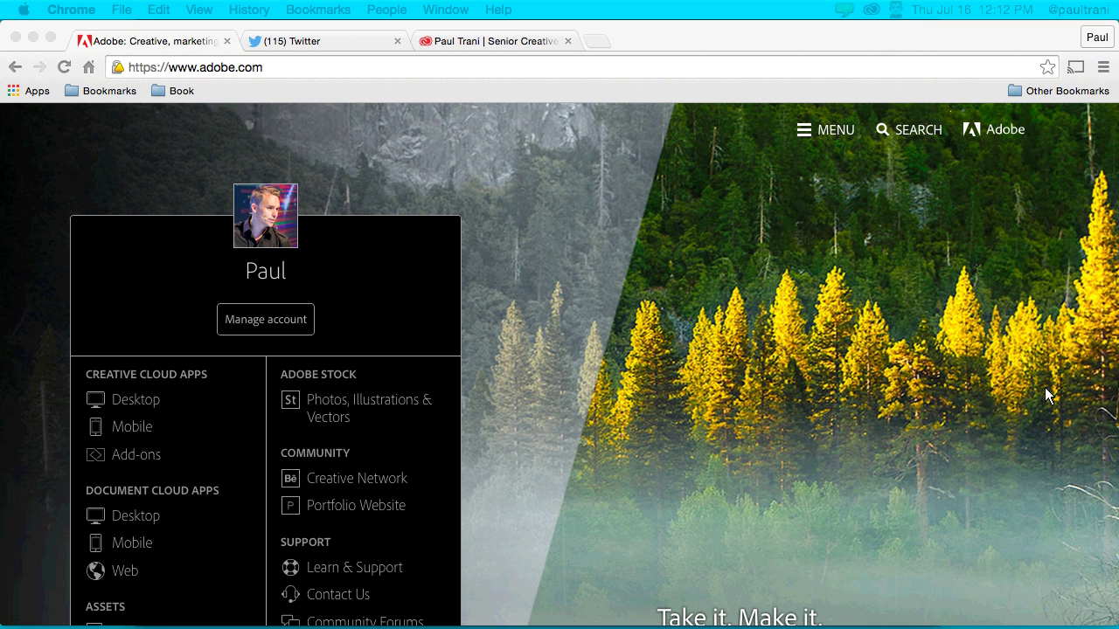
{"action": "left_click", "coordinate": [159, 163]}
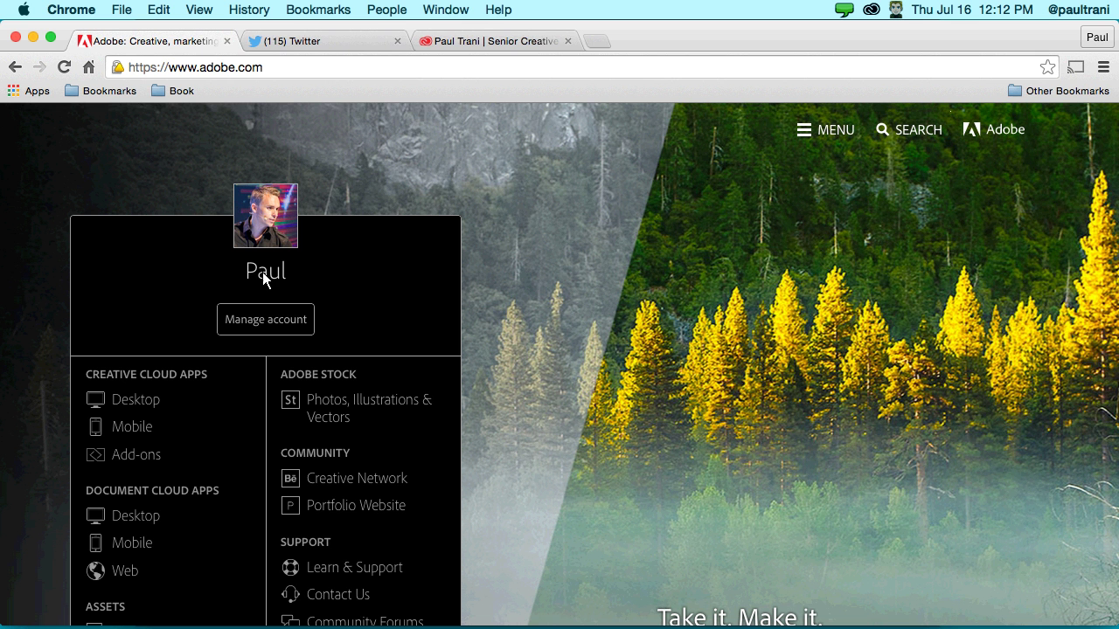
- Turn off chat and hand-raise notifications, then go to the Creative Cloud Desktop apps page
{"action": "scroll", "coordinate": [96, 435], "scroll_direction": "down", "scroll_amount": 1}
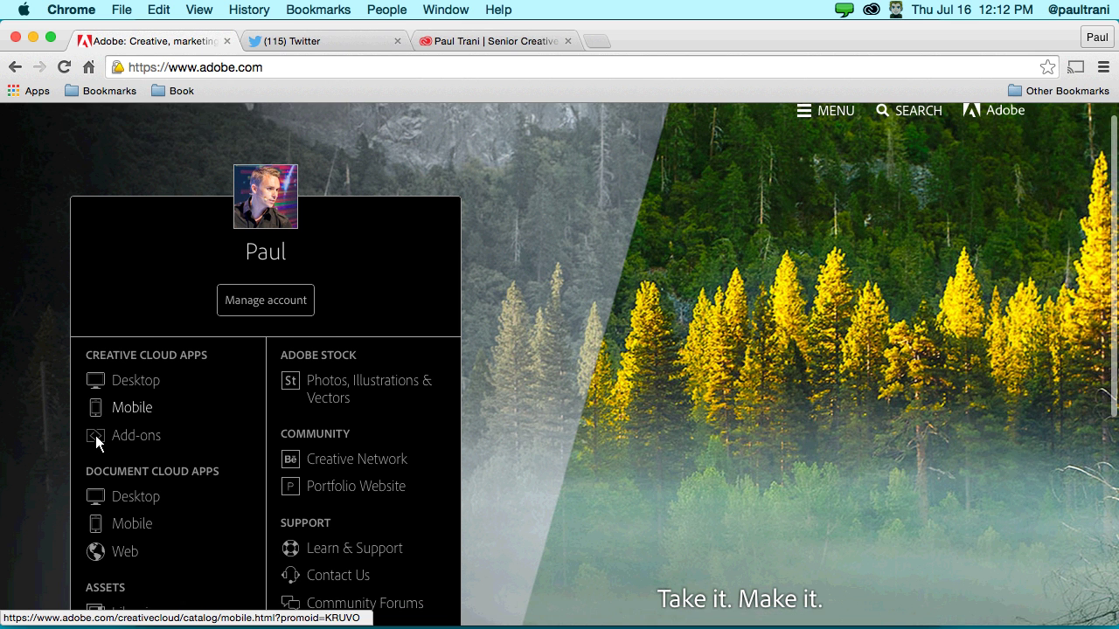
{"action": "scroll", "coordinate": [95, 435], "scroll_direction": "down", "scroll_amount": 4}
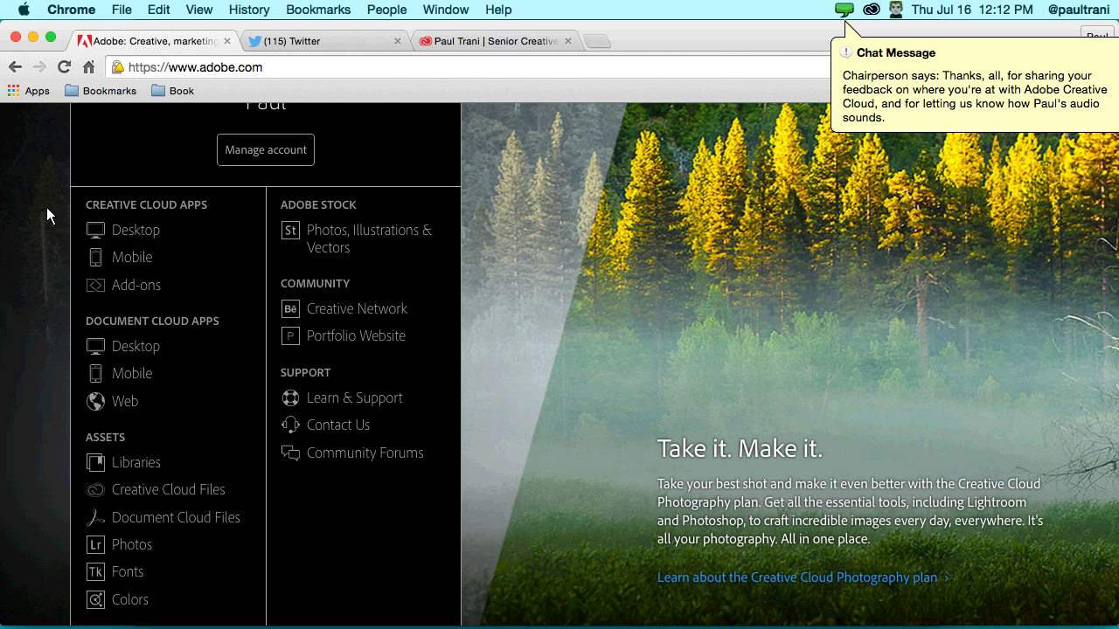
{"action": "scroll", "coordinate": [117, 226], "scroll_direction": "up", "scroll_amount": 5}
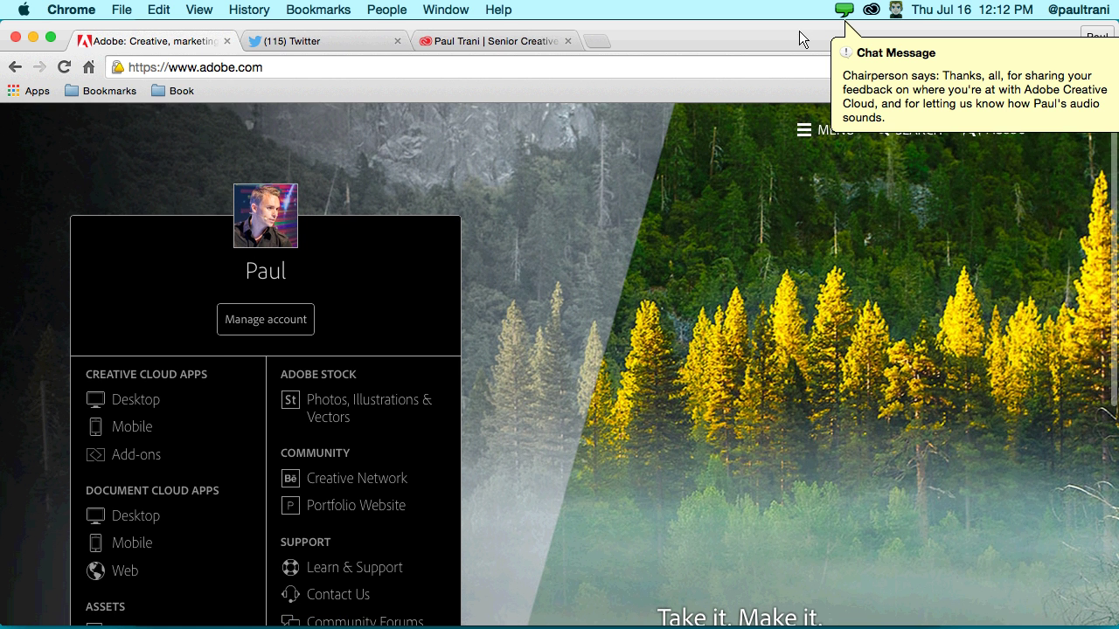
{"action": "left_click", "coordinate": [844, 10]}
{"action": "left_click", "coordinate": [847, 24]}
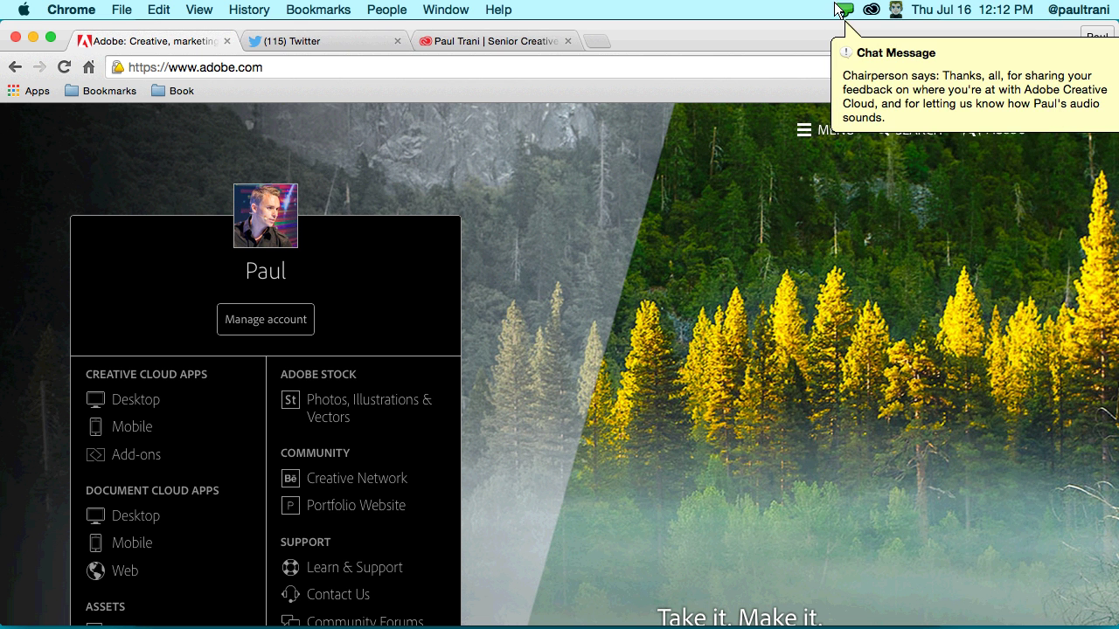
{"action": "left_click", "coordinate": [842, 10]}
{"action": "left_click", "coordinate": [848, 33]}
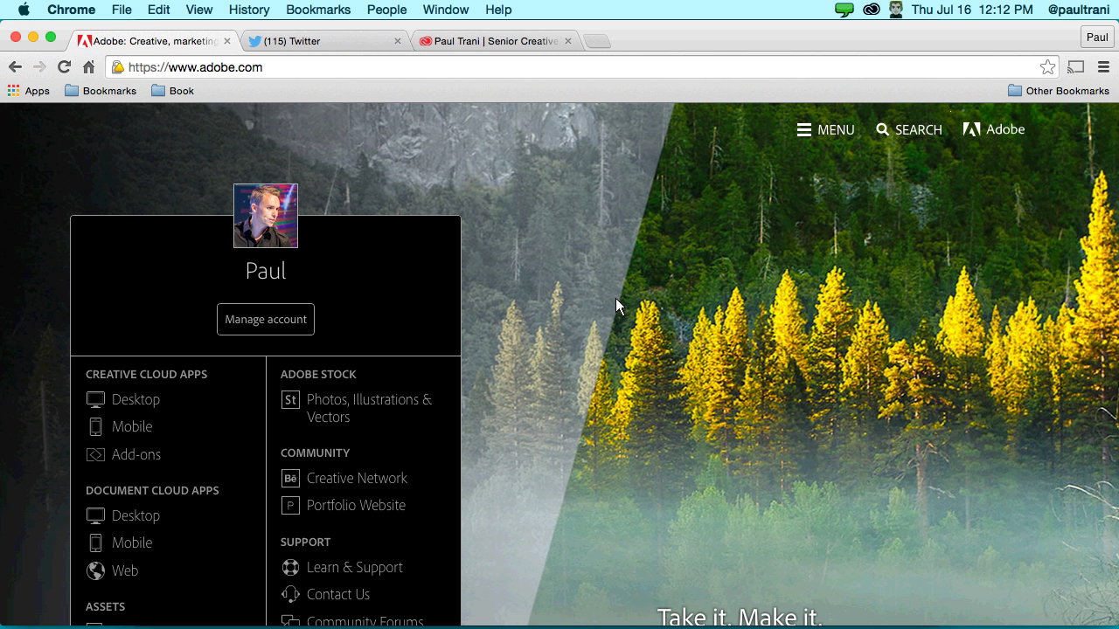
{"action": "left_click", "coordinate": [135, 403]}
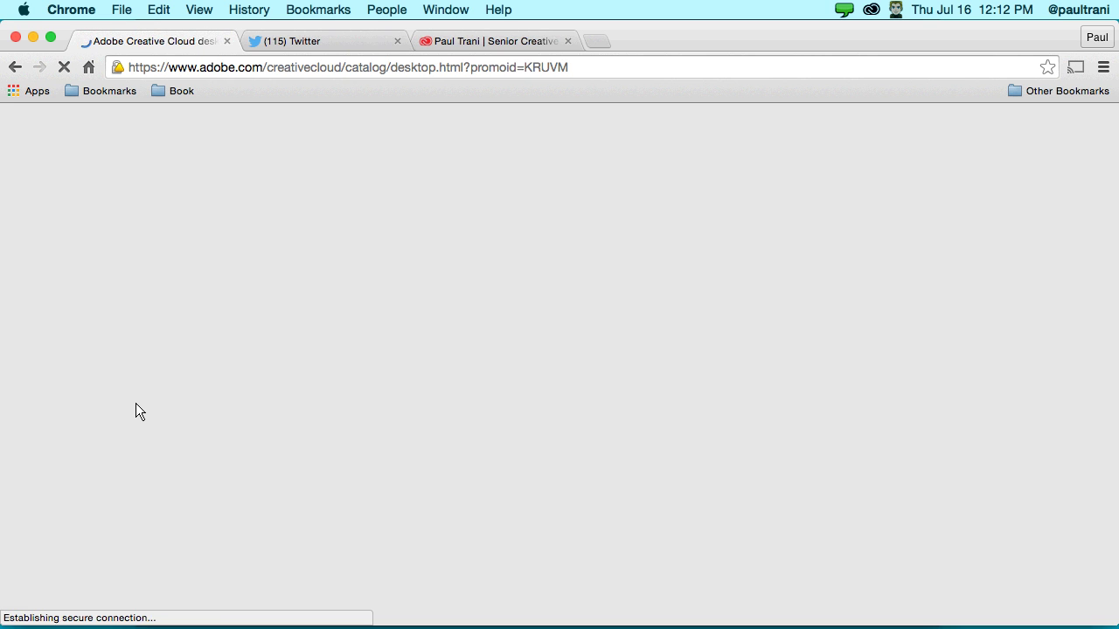
- Browse the desktop apps catalog and open Photoshop's What's New features page
{"action": "scroll", "coordinate": [100, 363], "scroll_direction": "down", "scroll_amount": 5}
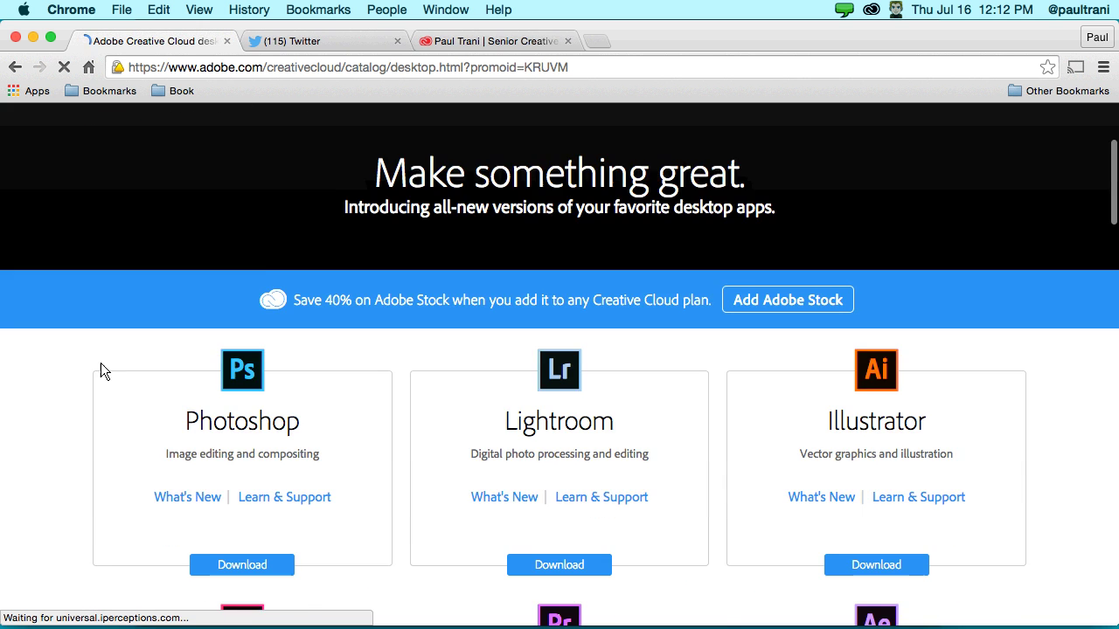
{"action": "scroll", "coordinate": [100, 366], "scroll_direction": "down", "scroll_amount": 5}
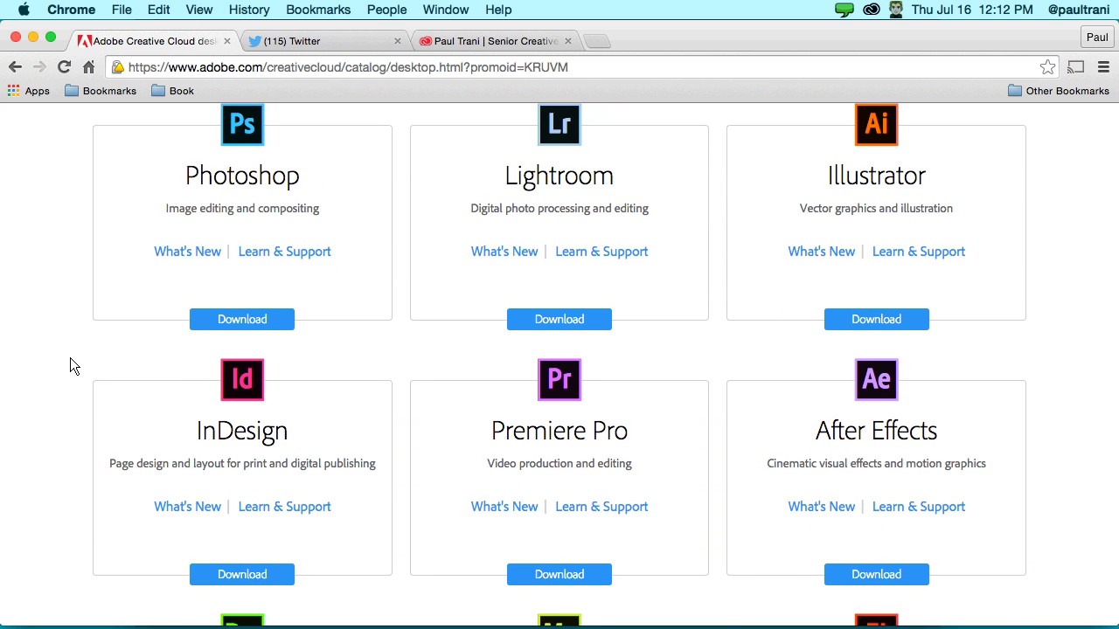
{"action": "scroll", "coordinate": [71, 357], "scroll_direction": "down", "scroll_amount": 5}
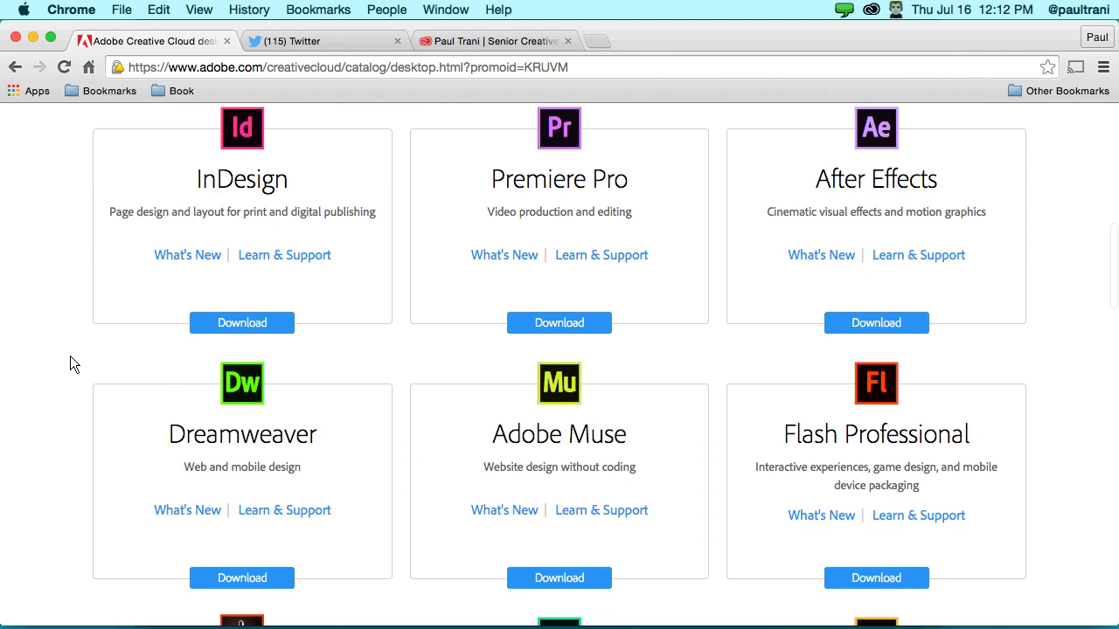
{"action": "scroll", "coordinate": [70, 365], "scroll_direction": "up", "scroll_amount": 2}
{"action": "scroll", "coordinate": [70, 364], "scroll_direction": "down", "scroll_amount": 2}
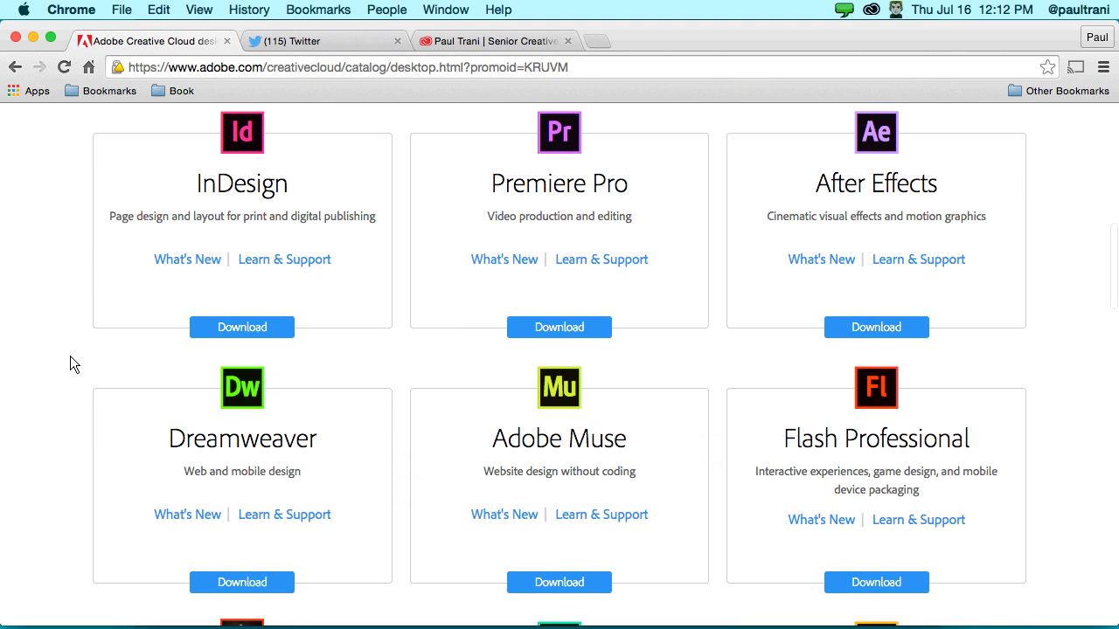
{"action": "scroll", "coordinate": [71, 359], "scroll_direction": "down", "scroll_amount": 10}
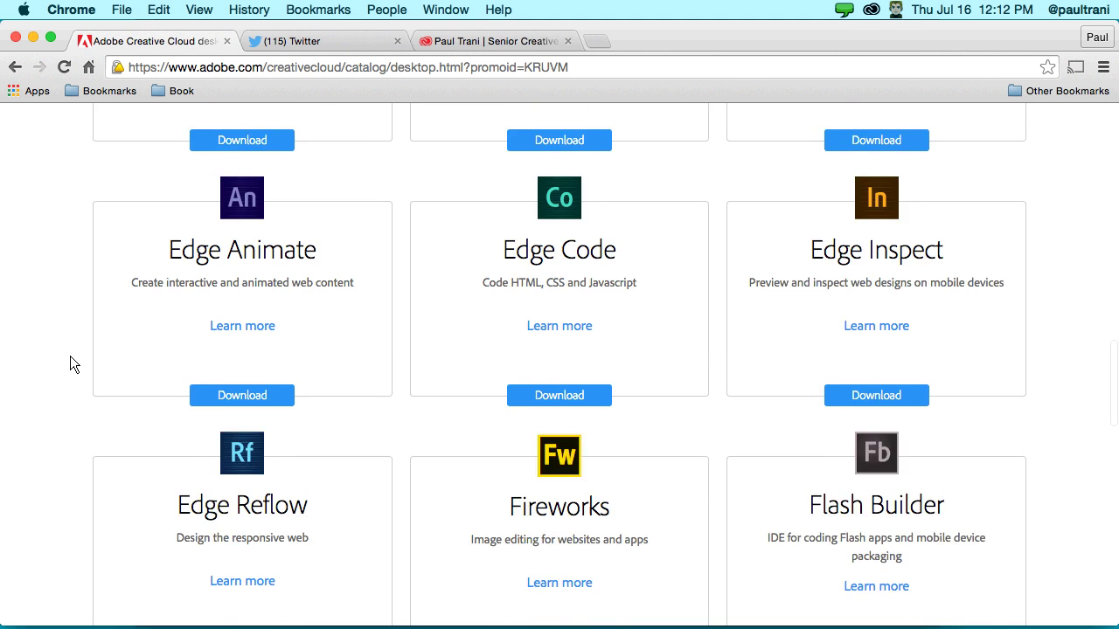
{"action": "scroll", "coordinate": [70, 358], "scroll_direction": "up", "scroll_amount": 20}
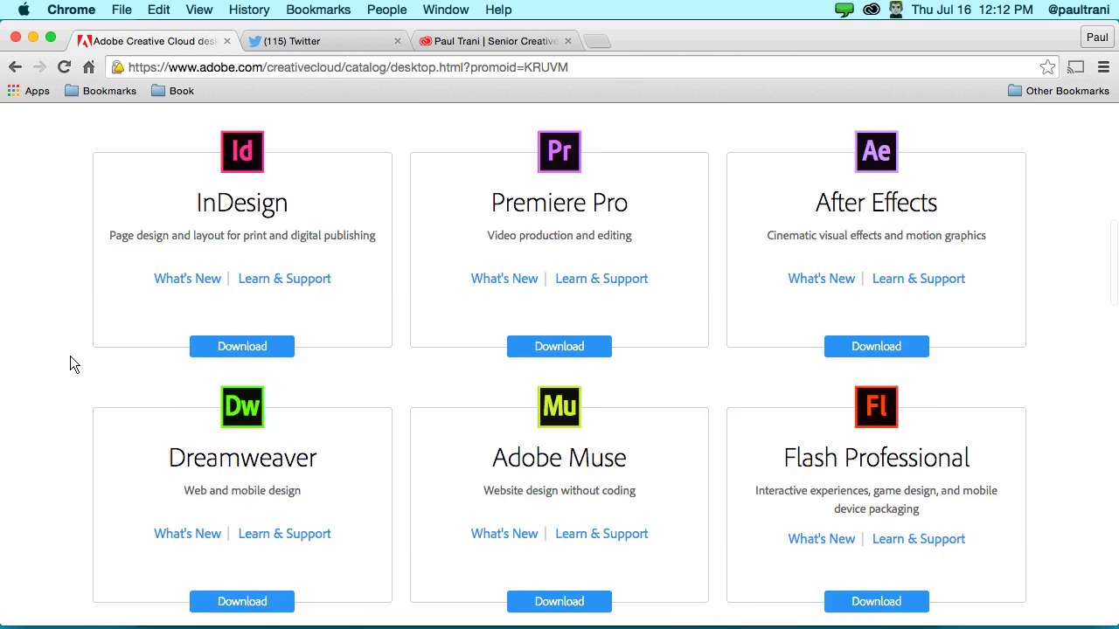
{"action": "scroll", "coordinate": [70, 365], "scroll_direction": "up", "scroll_amount": 2}
{"action": "scroll", "coordinate": [70, 365], "scroll_direction": "down", "scroll_amount": 3}
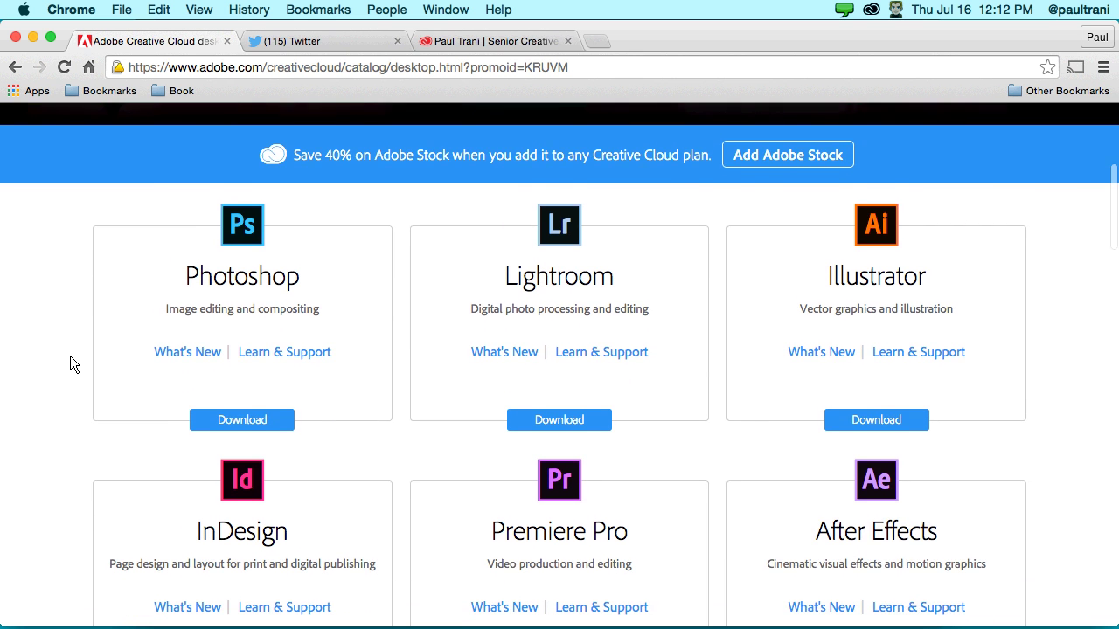
{"action": "scroll", "coordinate": [70, 365], "scroll_direction": "down", "scroll_amount": 2}
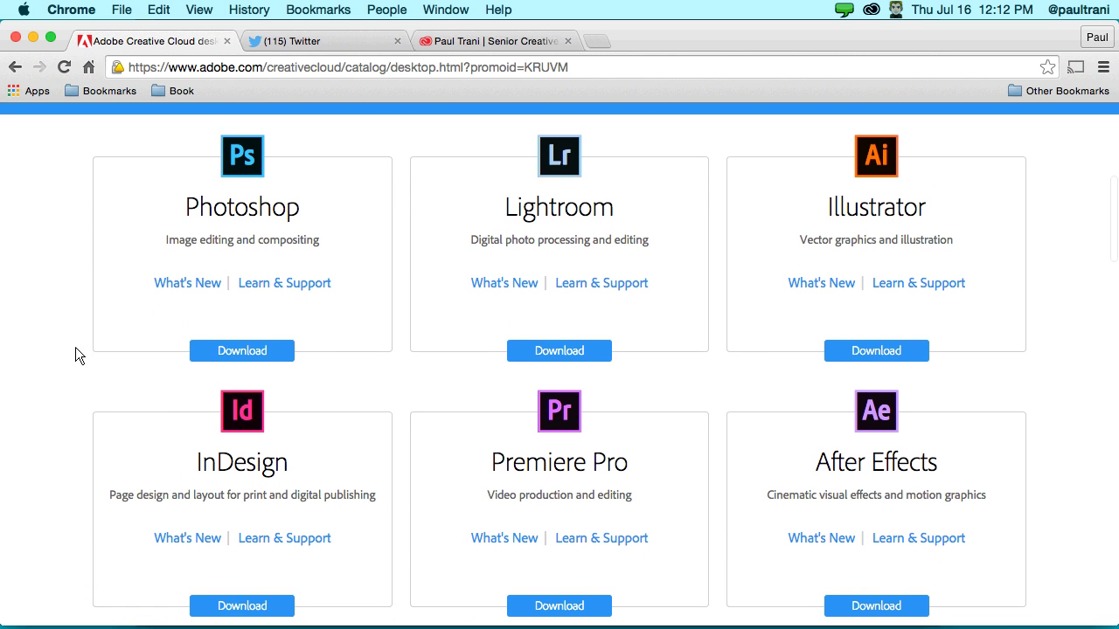
{"action": "left_click", "coordinate": [176, 286]}
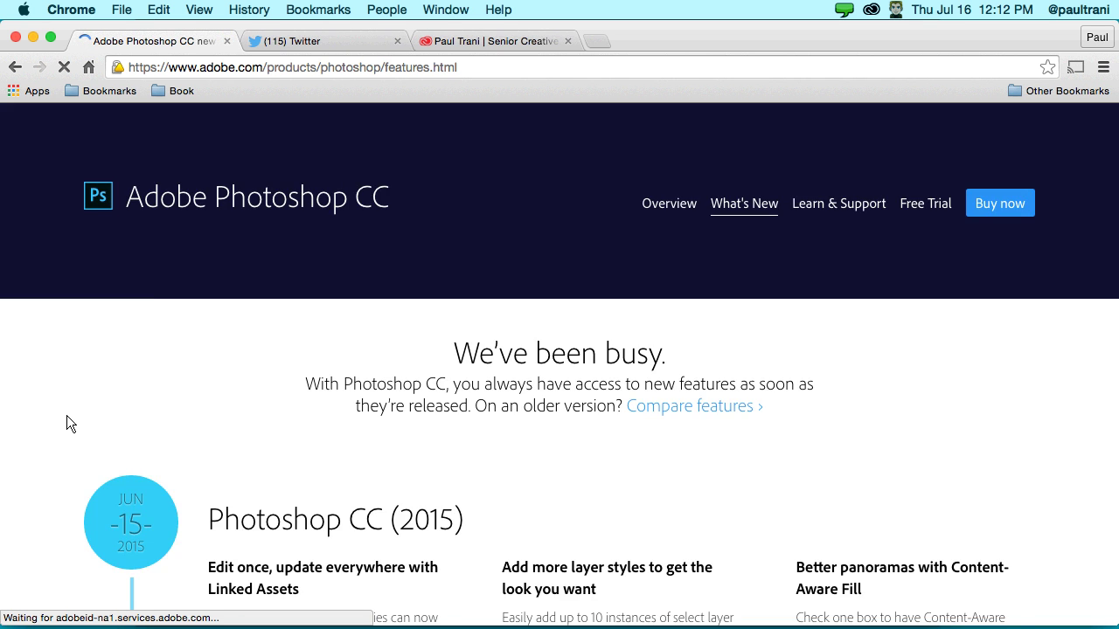
- Look over the Photoshop features page and bring up the Creative Cloud apps panel
{"action": "scroll", "coordinate": [66, 415], "scroll_direction": "down", "scroll_amount": 5}
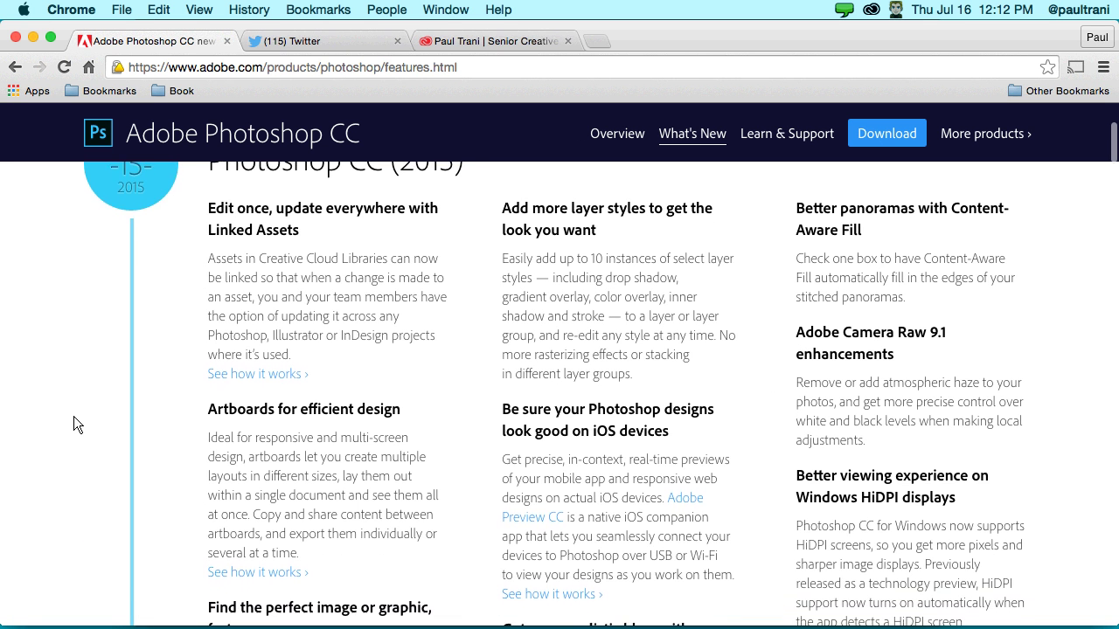
{"action": "scroll", "coordinate": [128, 271], "scroll_direction": "up", "scroll_amount": 2}
{"action": "scroll", "coordinate": [131, 232], "scroll_direction": "down", "scroll_amount": 8}
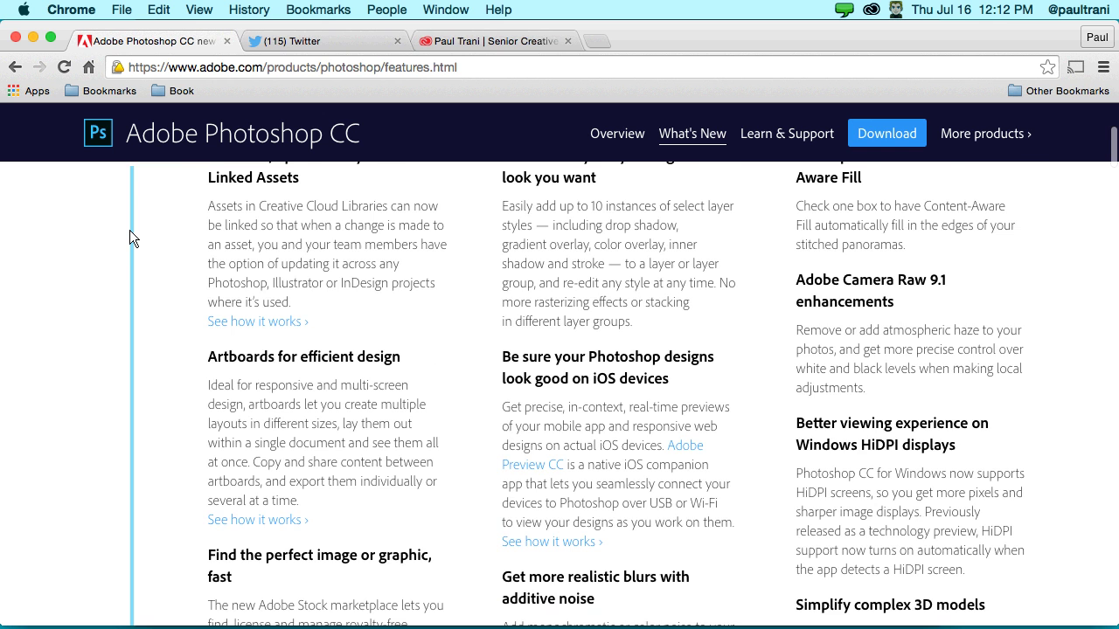
{"action": "scroll", "coordinate": [132, 237], "scroll_direction": "up", "scroll_amount": 5}
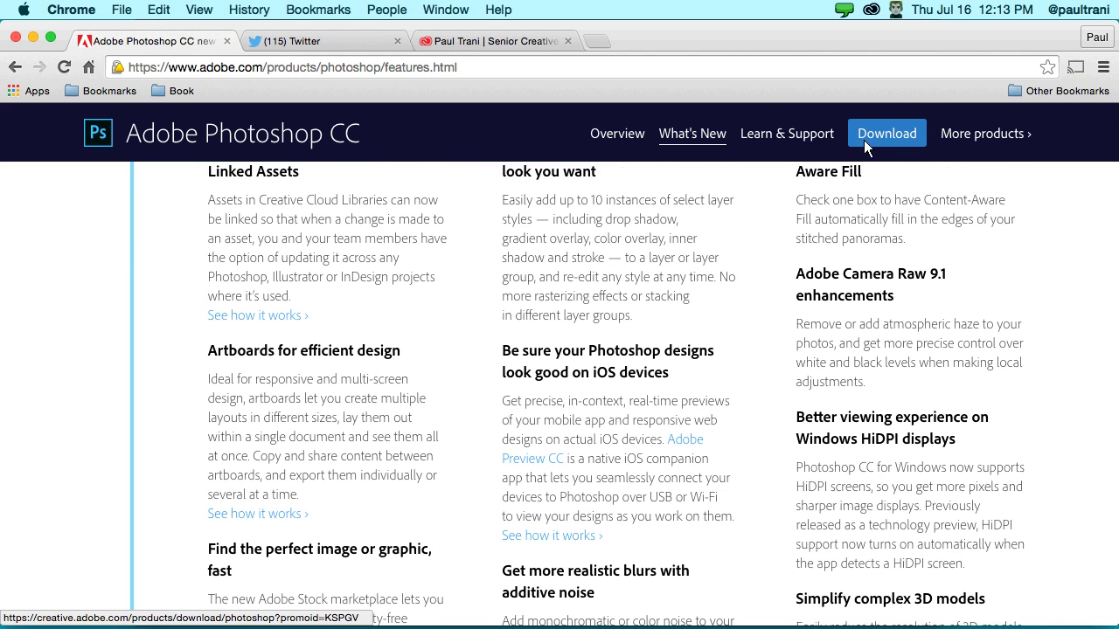
{"action": "left_click", "coordinate": [872, 10]}
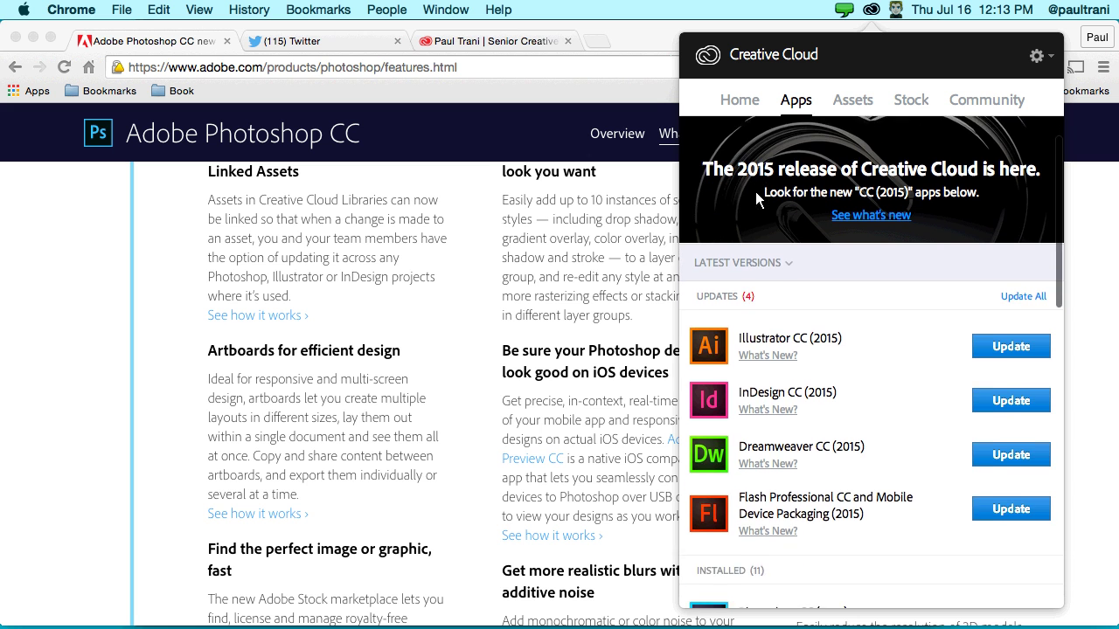
- Dismiss the 2015 release banner and close the Creative Cloud apps panel
{"action": "left_click", "coordinate": [1046, 138]}
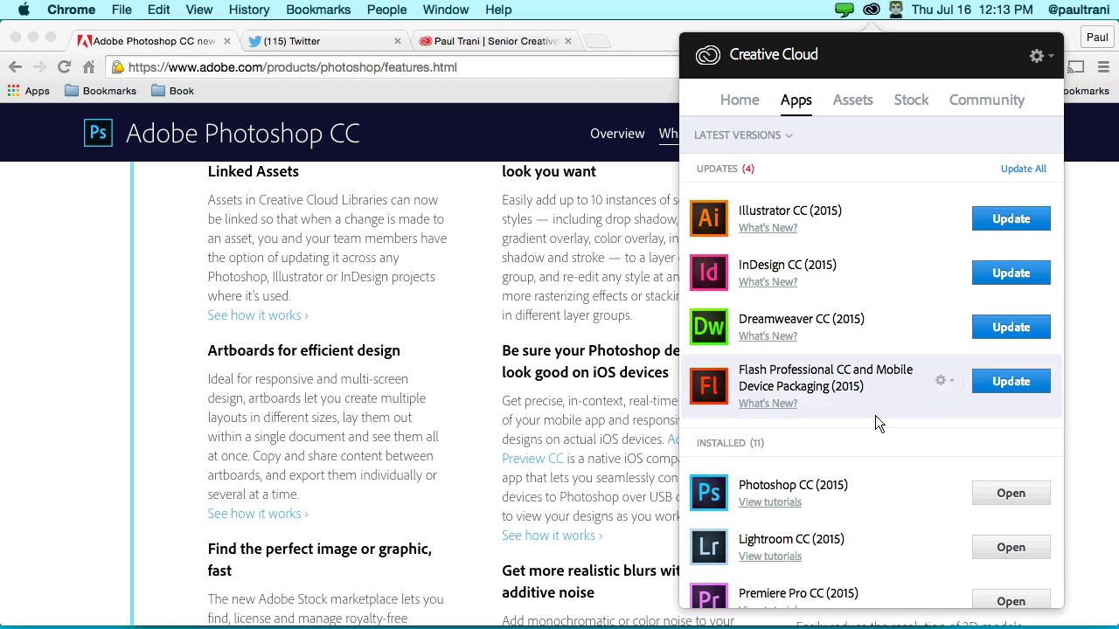
{"action": "scroll", "coordinate": [870, 418], "scroll_direction": "down", "scroll_amount": 5}
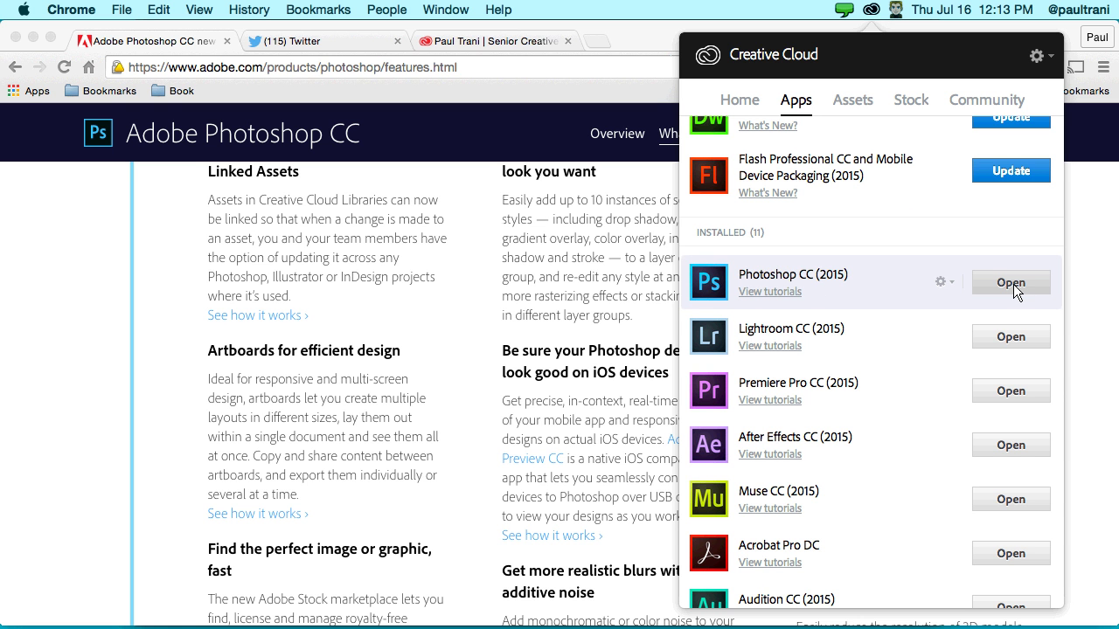
{"action": "left_click", "coordinate": [253, 256]}
- Minimize Chrome and the recording window, check the Creative Cloud apps list, and dismiss it
{"action": "left_click", "coordinate": [34, 37]}
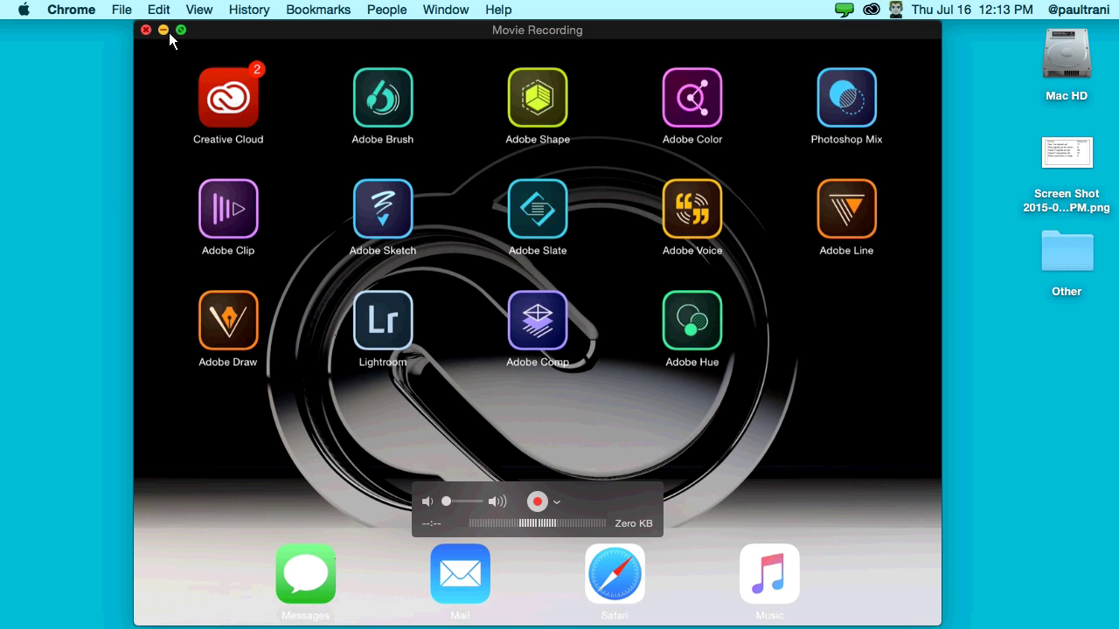
{"action": "left_click", "coordinate": [164, 32]}
{"action": "left_click", "coordinate": [870, 11]}
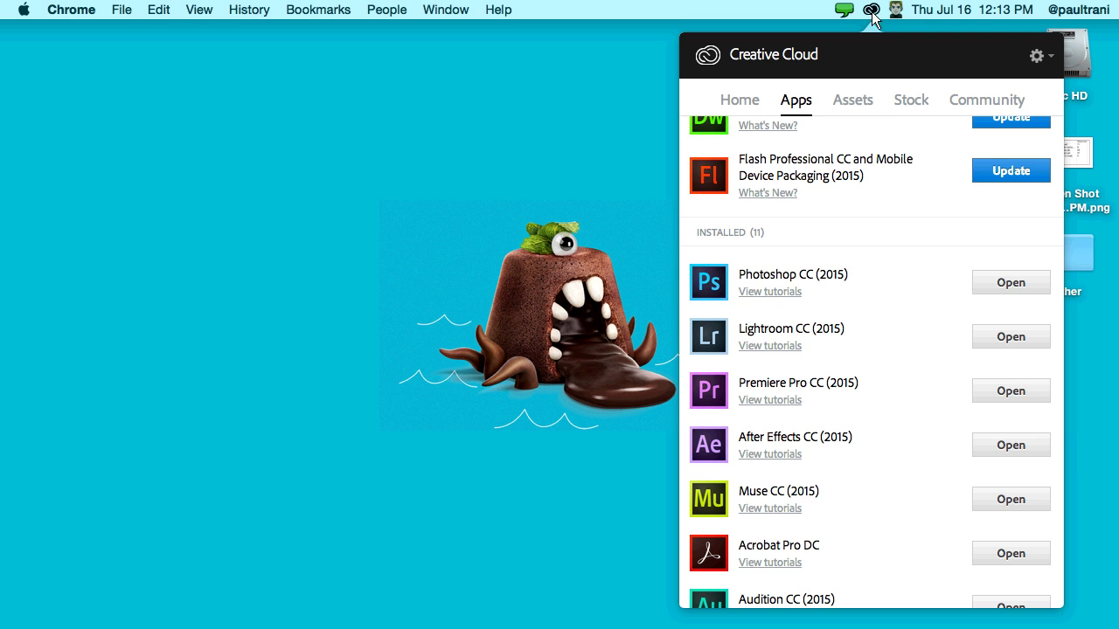
{"action": "scroll", "coordinate": [874, 297], "scroll_direction": "up", "scroll_amount": 5}
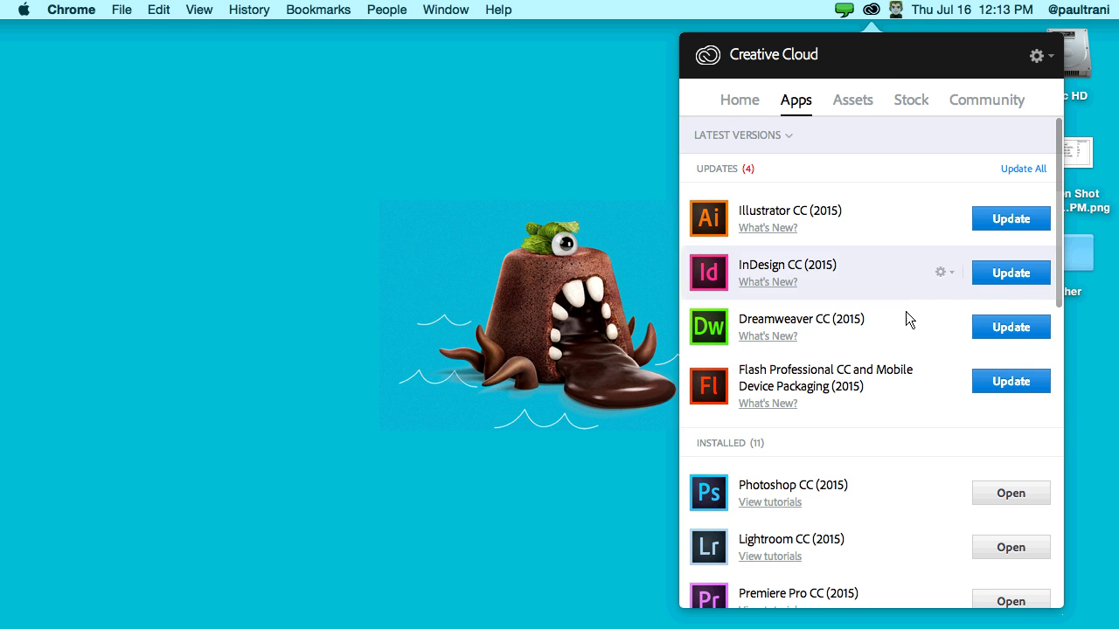
{"action": "scroll", "coordinate": [896, 348], "scroll_direction": "down", "scroll_amount": 5}
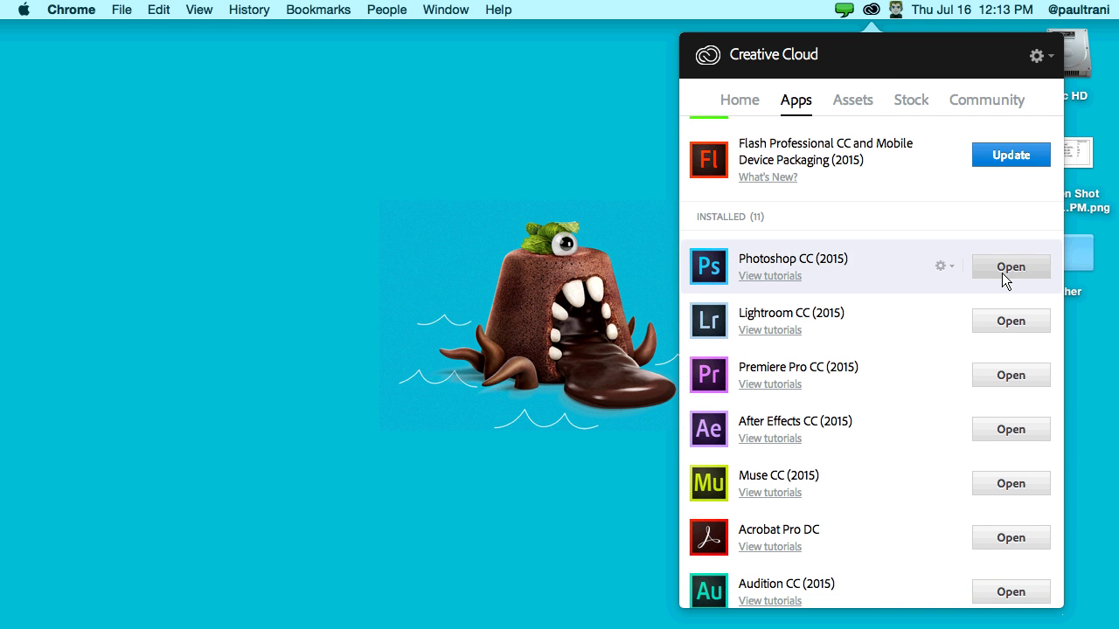
{"action": "left_click", "coordinate": [507, 200]}
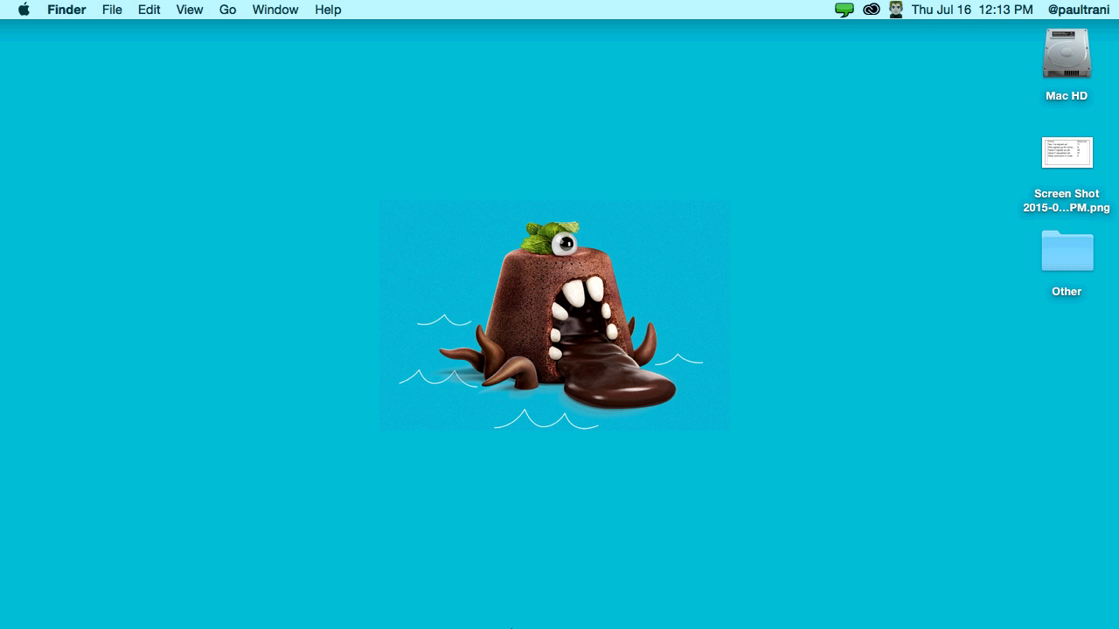
- Restore Chrome, go back twice to adobe.com, and open the Creative Cloud Mobile apps page
{"action": "mouse_move", "coordinate": [774, 623]}
{"action": "left_click", "coordinate": [643, 609]}
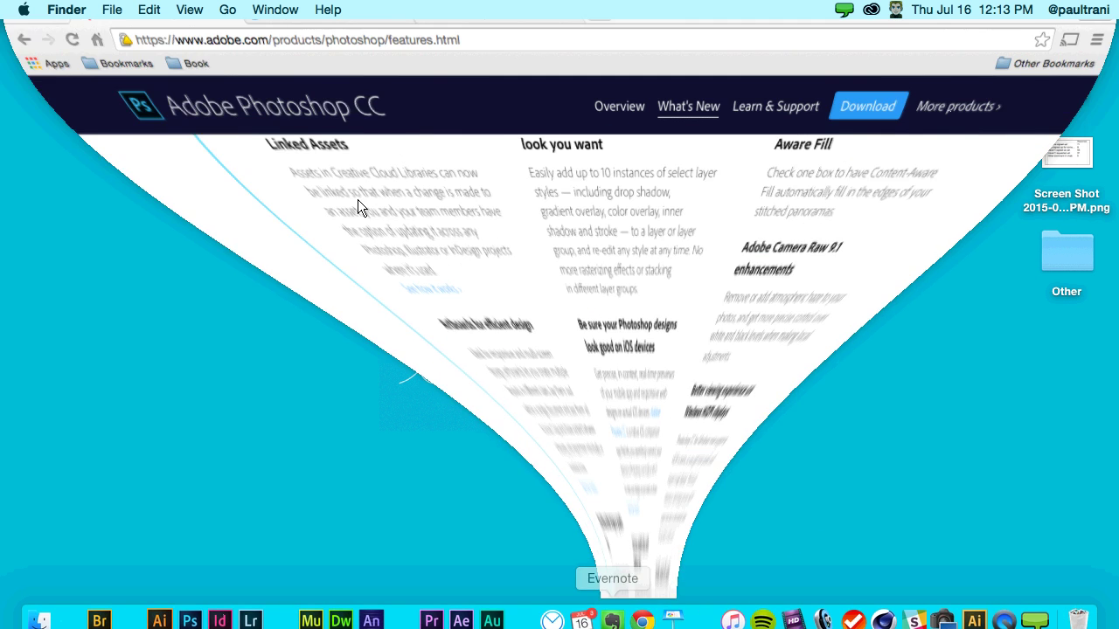
{"action": "left_click", "coordinate": [14, 67]}
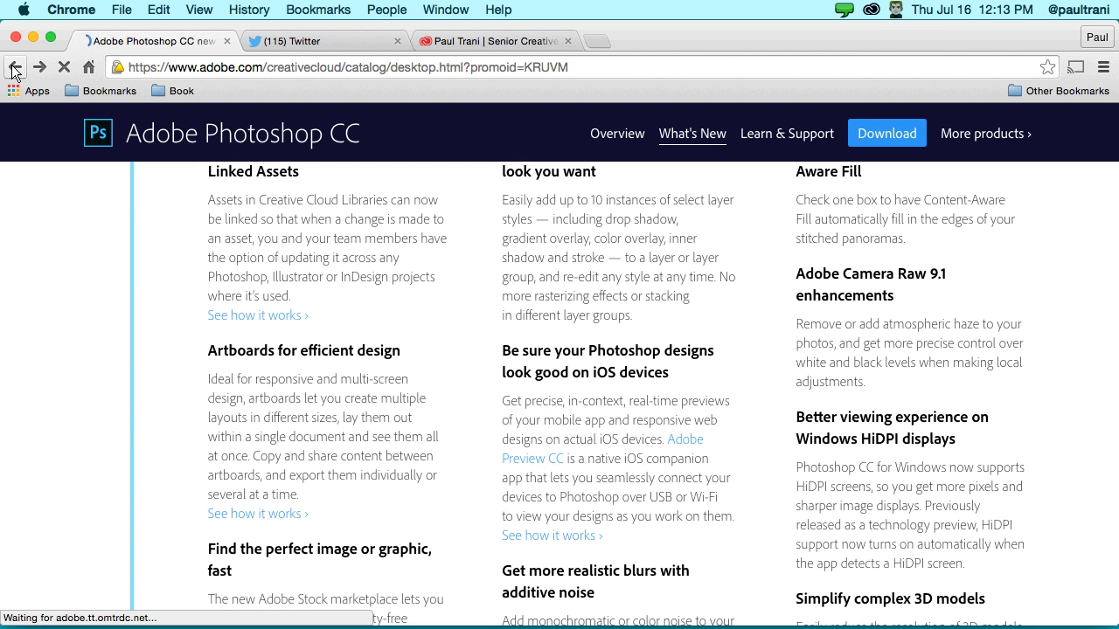
{"action": "left_click", "coordinate": [12, 68]}
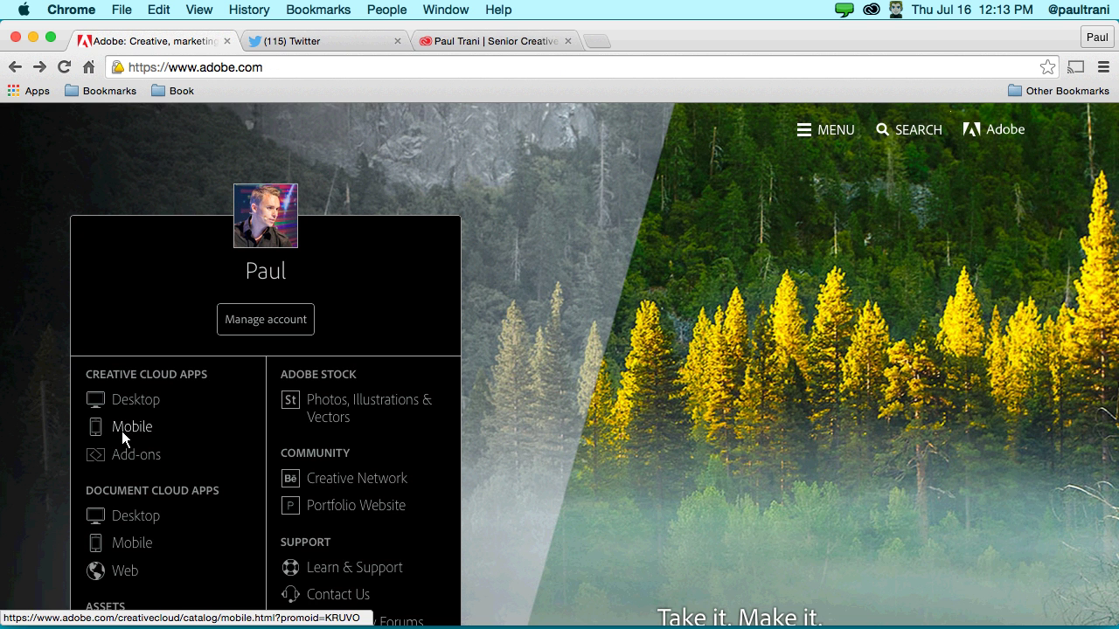
{"action": "left_click", "coordinate": [122, 432]}
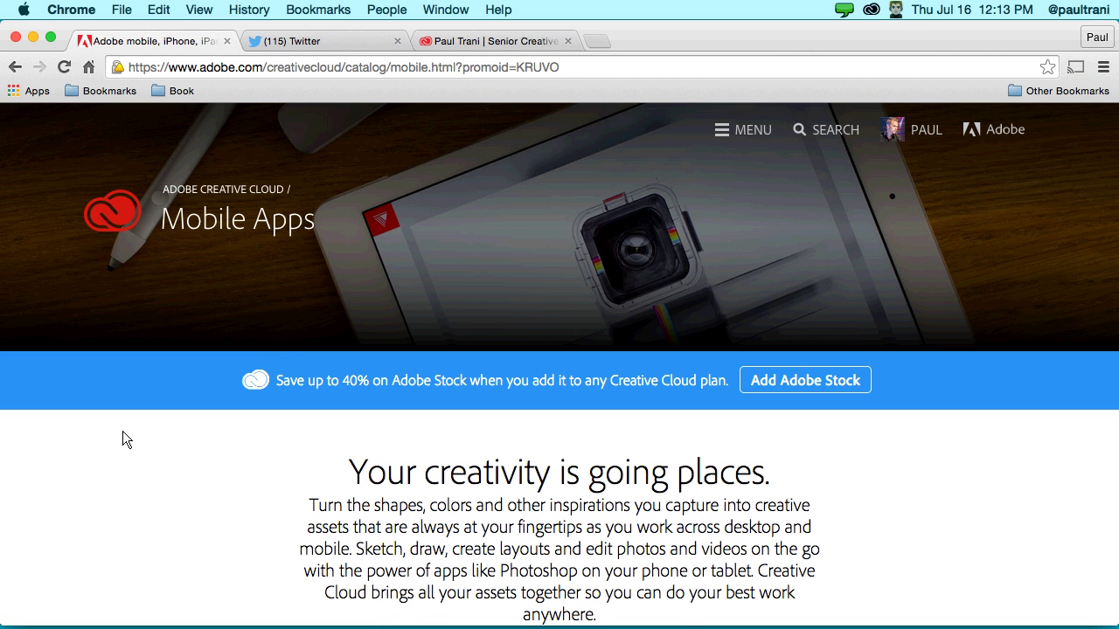
- Scroll the mobile apps catalog down to Adobe Comp CC, then minimize Chrome
{"action": "scroll", "coordinate": [172, 432], "scroll_direction": "down", "scroll_amount": 5}
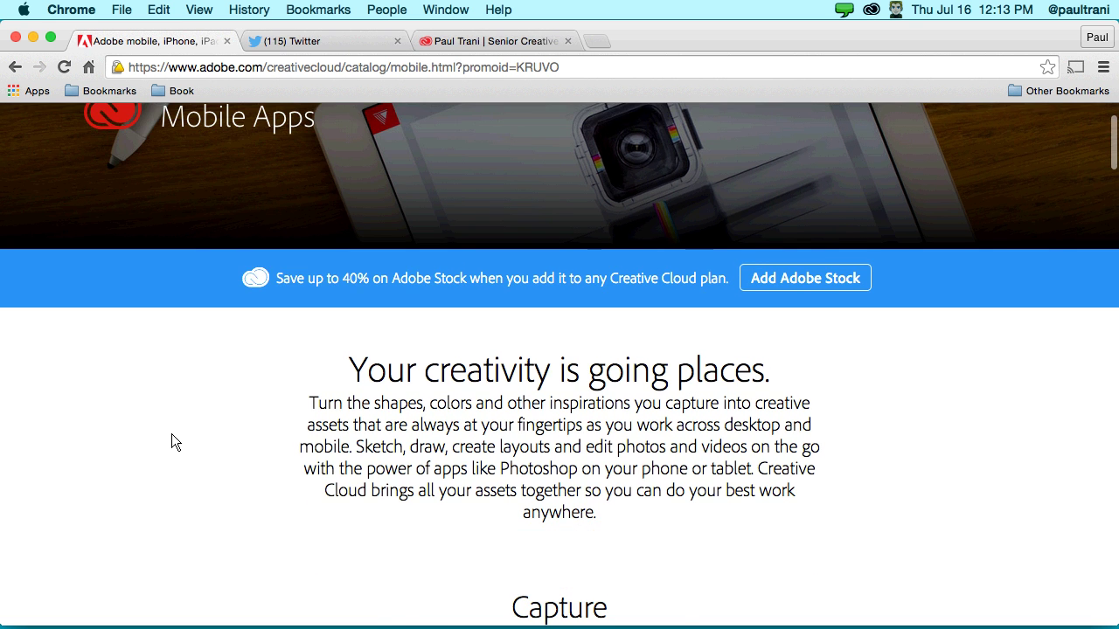
{"action": "scroll", "coordinate": [172, 435], "scroll_direction": "down", "scroll_amount": 3}
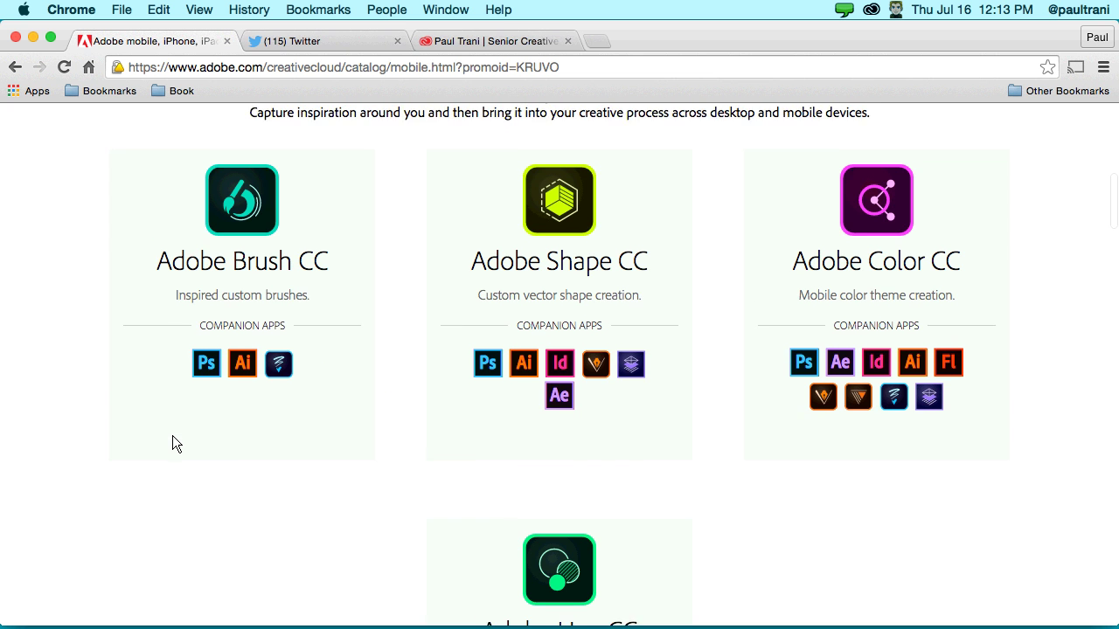
{"action": "scroll", "coordinate": [167, 438], "scroll_direction": "down", "scroll_amount": 2}
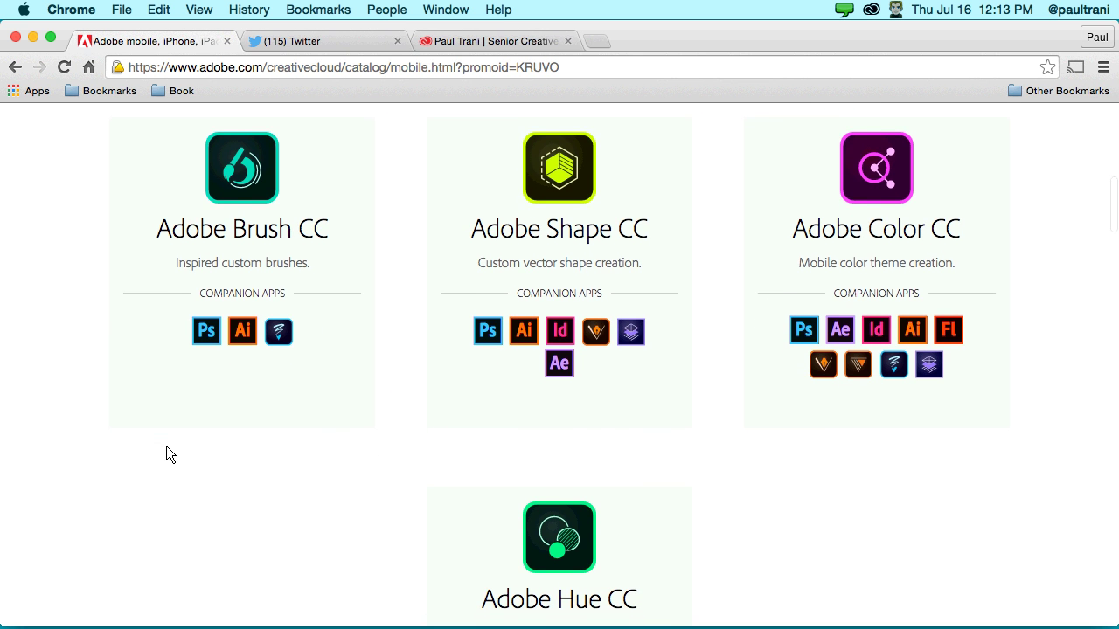
{"action": "scroll", "coordinate": [169, 455], "scroll_direction": "down", "scroll_amount": 2}
{"action": "scroll", "coordinate": [169, 456], "scroll_direction": "up", "scroll_amount": 4}
{"action": "scroll", "coordinate": [165, 449], "scroll_direction": "down", "scroll_amount": 7}
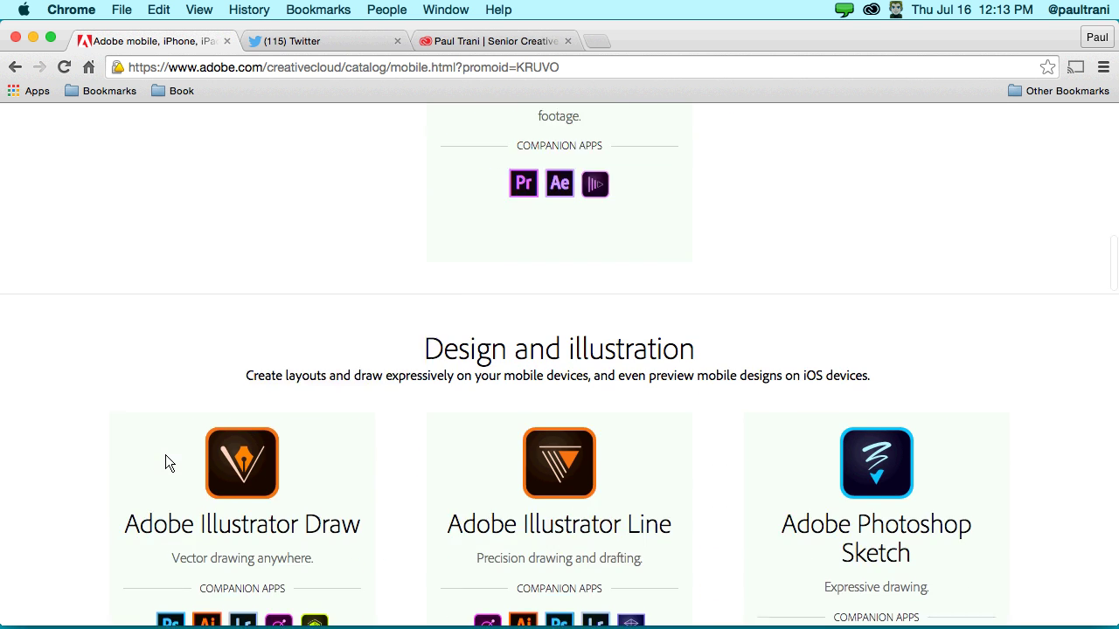
{"action": "scroll", "coordinate": [166, 457], "scroll_direction": "down", "scroll_amount": 10}
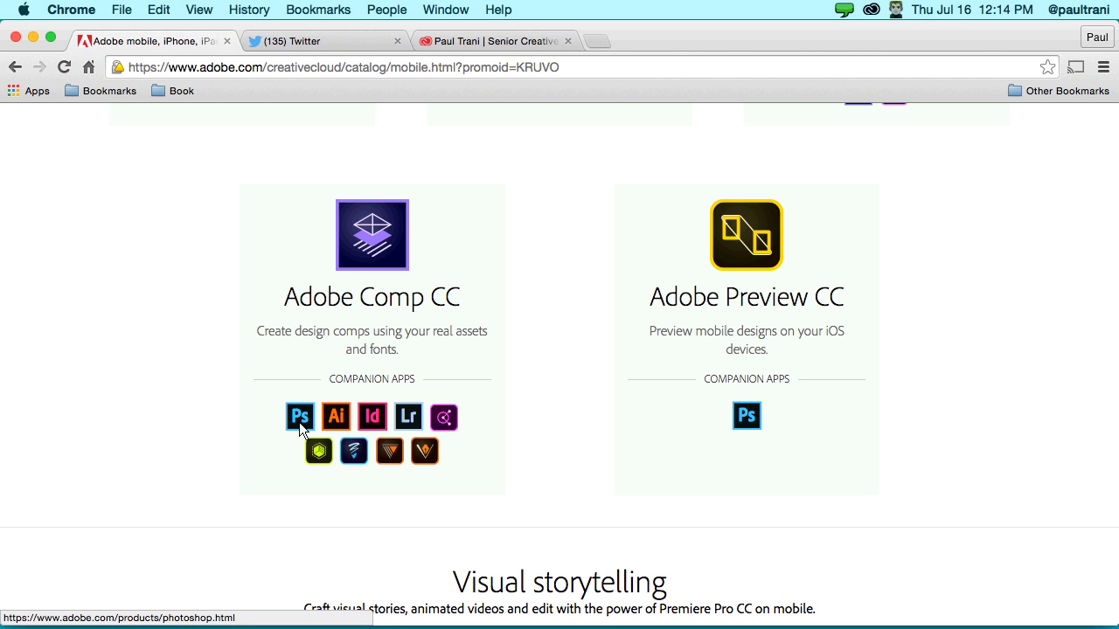
{"action": "left_click", "coordinate": [33, 38]}
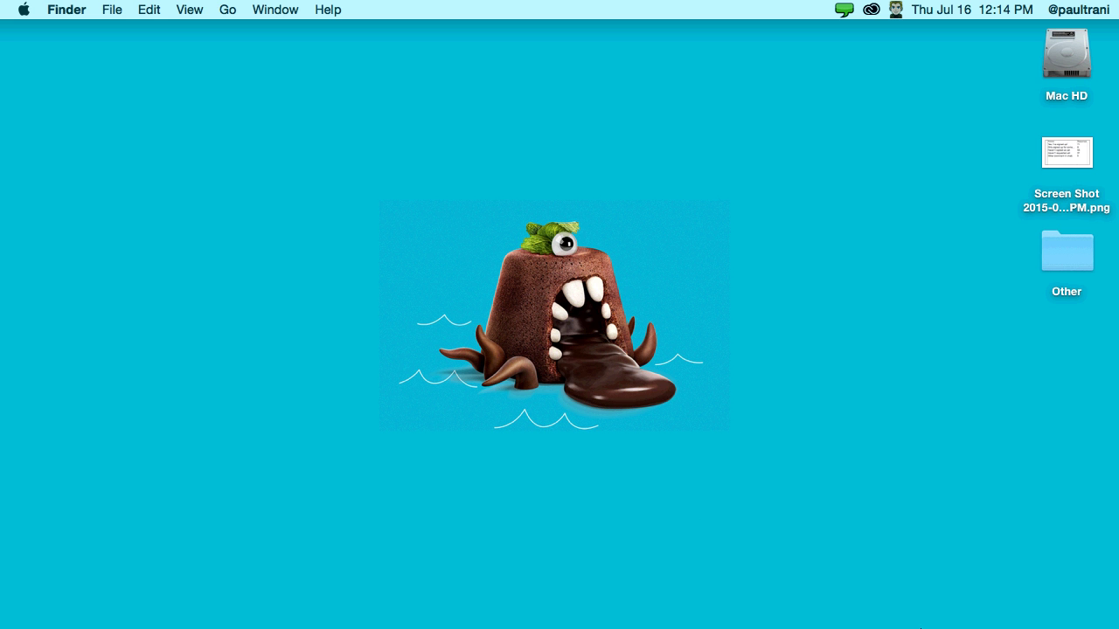
- Restore the QuickTime iPad mirroring window from the Dock
{"action": "mouse_move", "coordinate": [917, 622]}
{"action": "left_click", "coordinate": [1005, 609]}
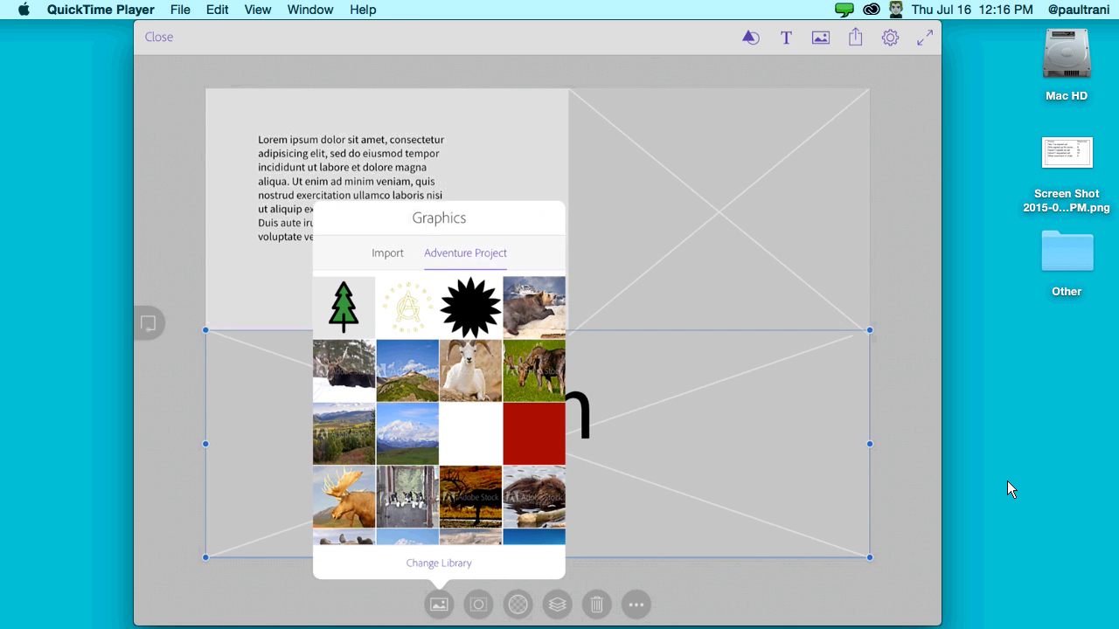
- Place the landscape in the lower frame, widen the top-right placeholder, and fill it with the sheep photo
{"action": "left_click", "coordinate": [335, 436]}
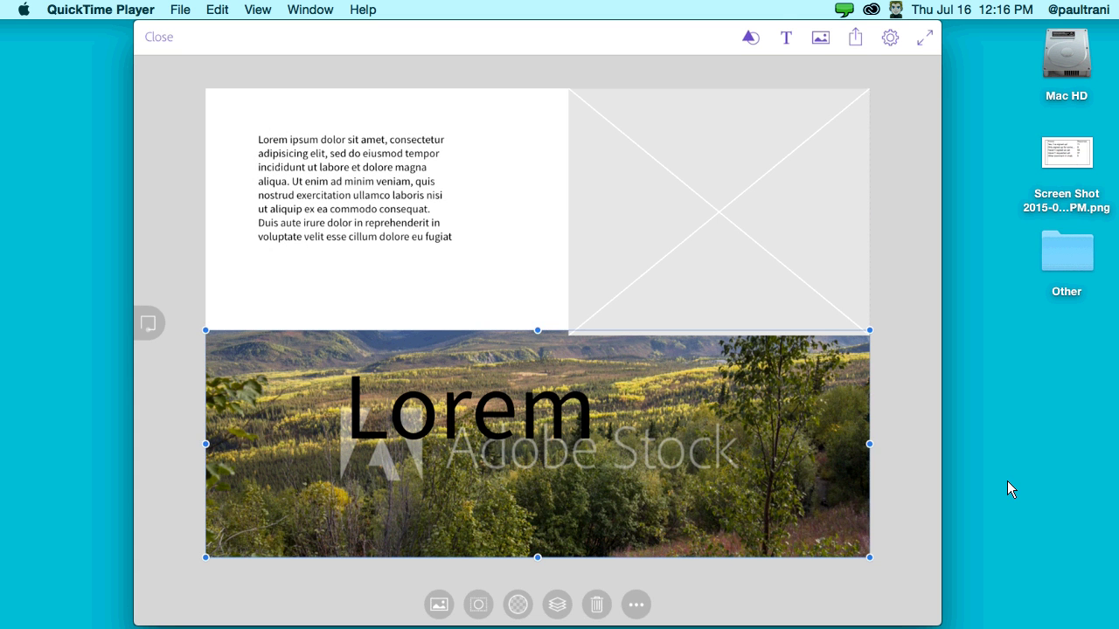
{"action": "left_click", "coordinate": [637, 219]}
{"action": "left_click_drag", "start_coordinate": [568, 331], "coordinate": [521, 330]}
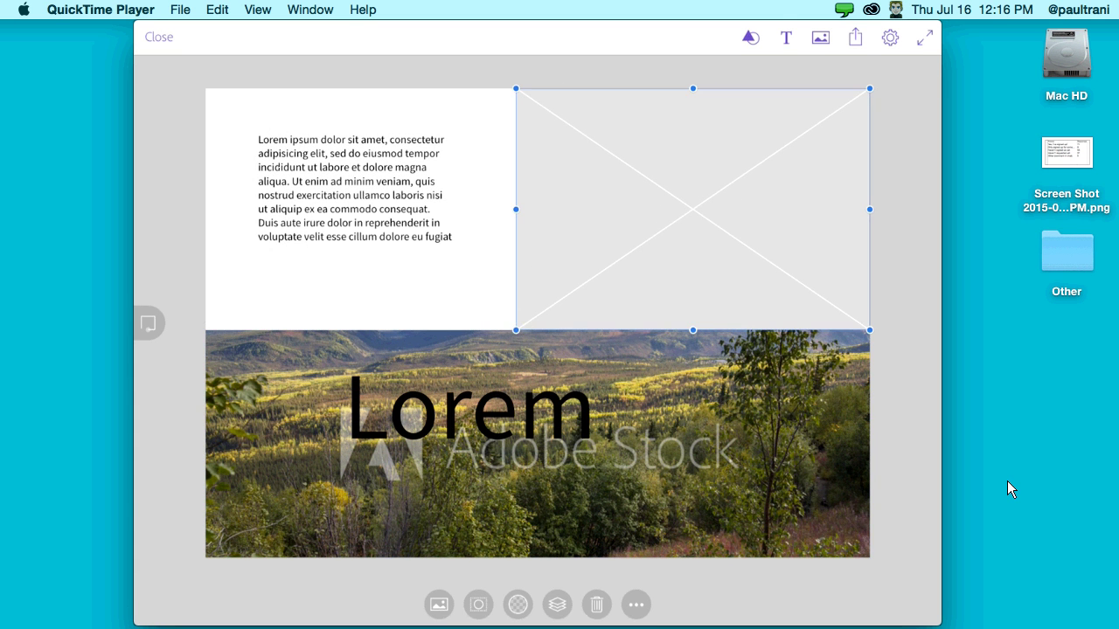
{"action": "left_click", "coordinate": [438, 604]}
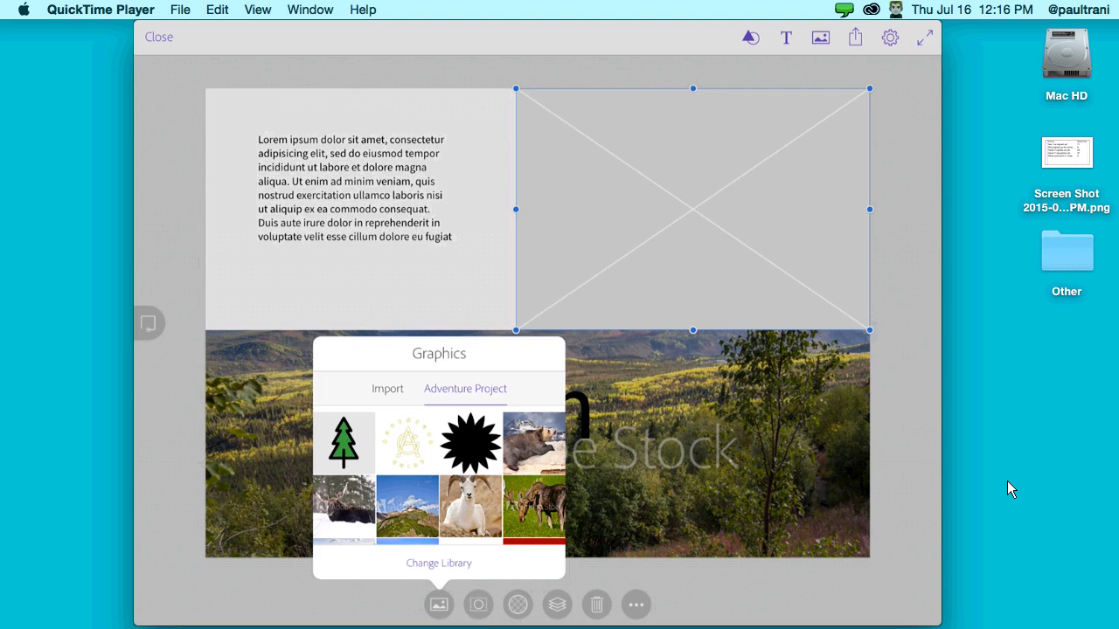
{"action": "left_click", "coordinate": [438, 604]}
{"action": "left_click", "coordinate": [432, 607]}
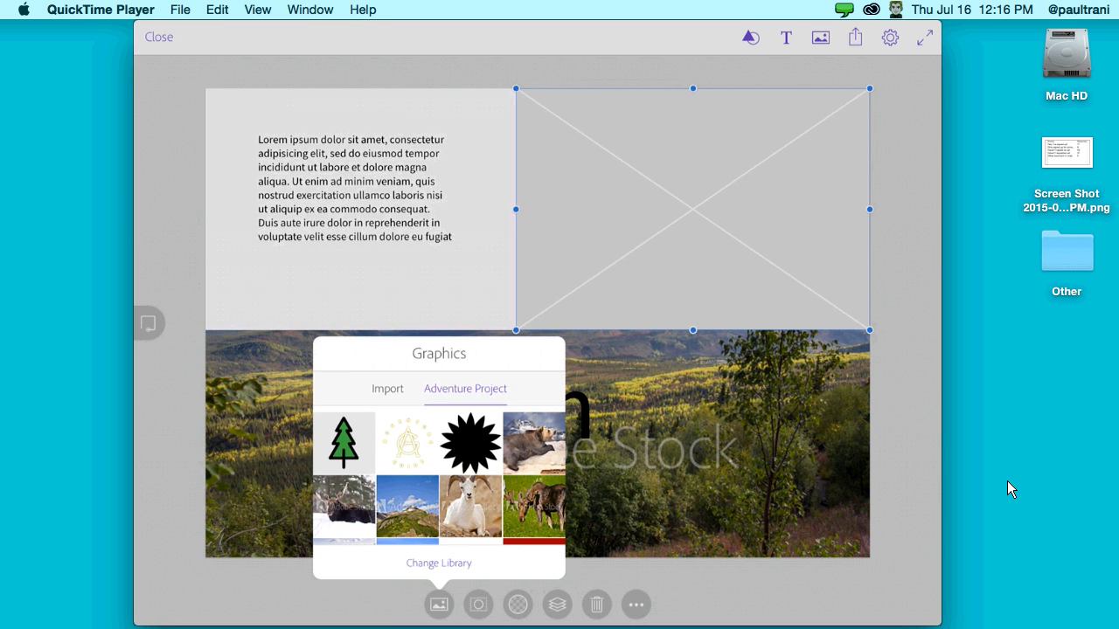
{"action": "left_click", "coordinate": [461, 511]}
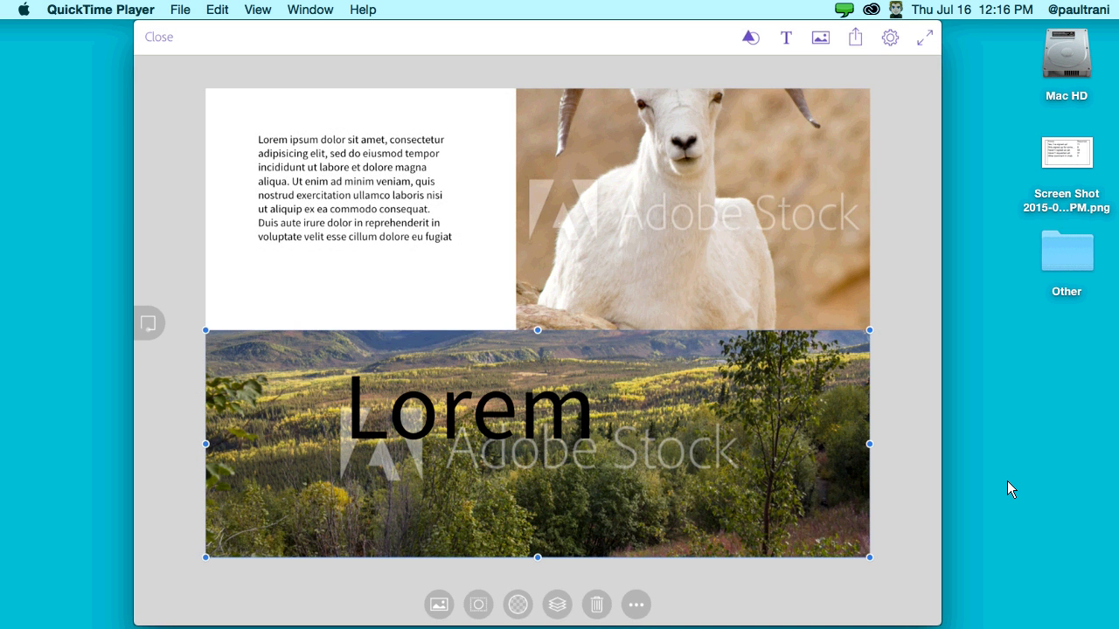
- Open the graphics library for the lower frame and close it without changes
{"action": "left_click", "coordinate": [439, 604]}
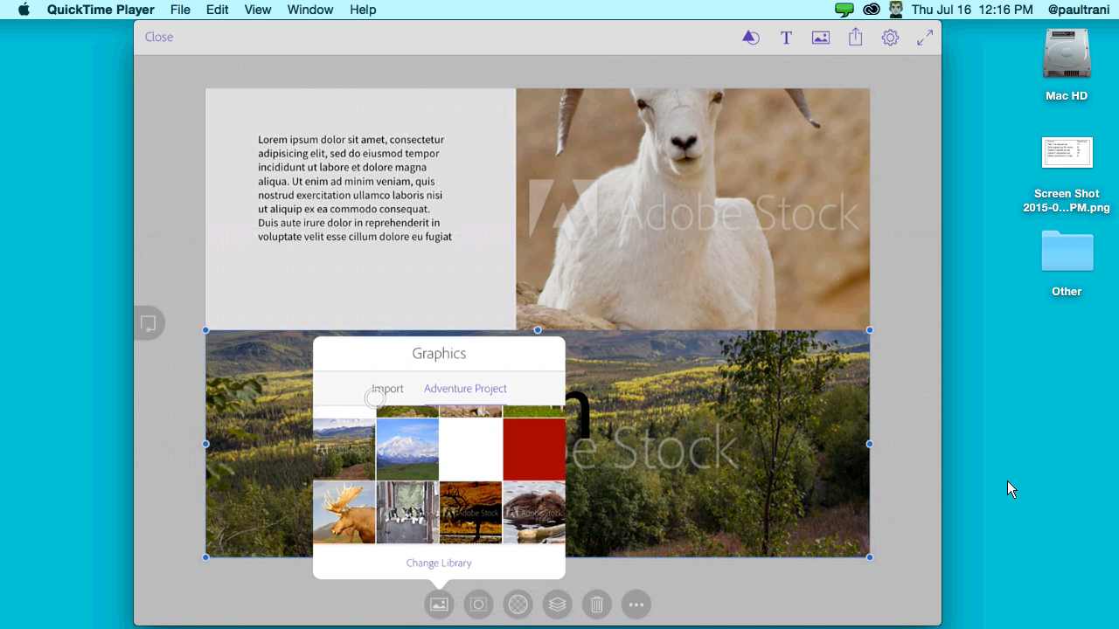
{"action": "scroll", "coordinate": [363, 501], "scroll_direction": "up", "scroll_amount": 2}
{"action": "scroll", "coordinate": [364, 501], "scroll_direction": "down", "scroll_amount": 2}
{"action": "left_click", "coordinate": [469, 511]}
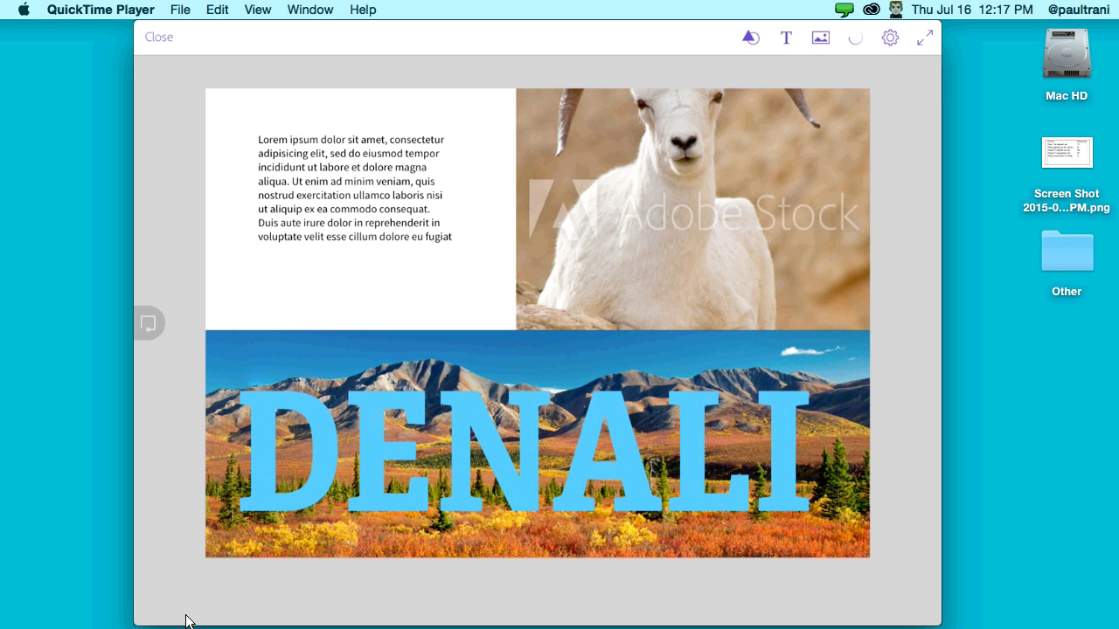
- Bring Photoshop forward and expand Libraries to browse the Adventure Project colours, styles and graphics
{"action": "mouse_move", "coordinate": [120, 619]}
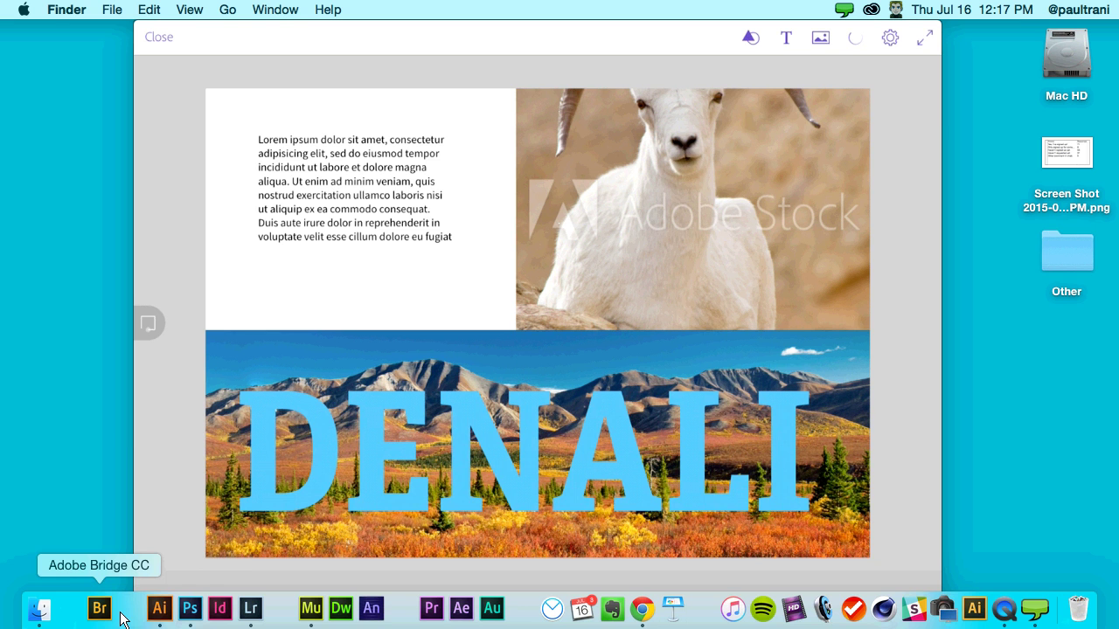
{"action": "left_click", "coordinate": [188, 612]}
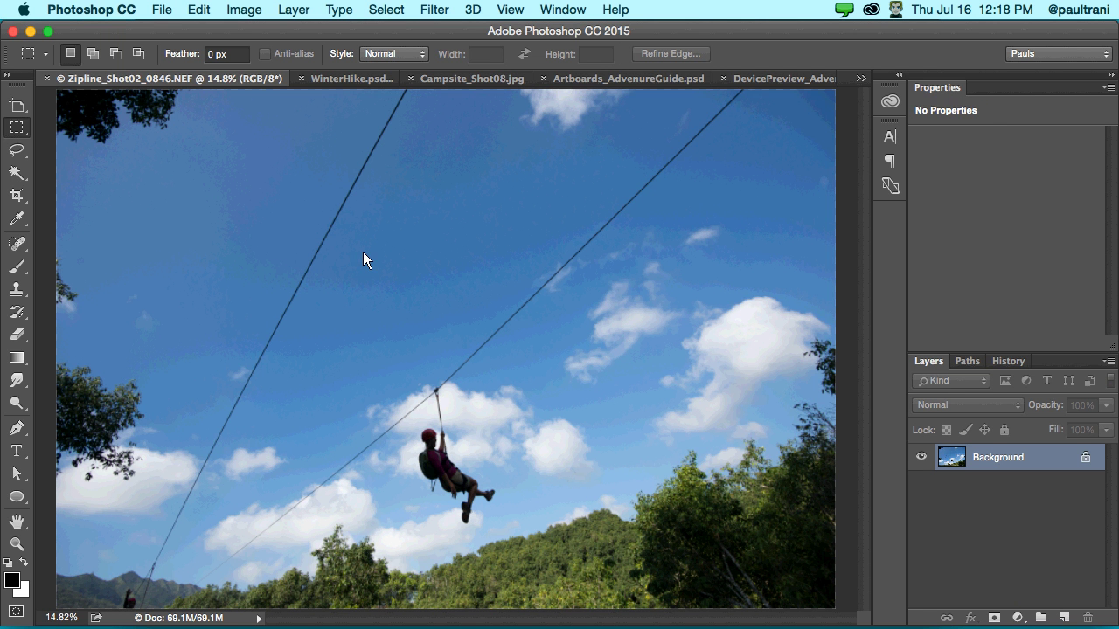
{"action": "left_click", "coordinate": [900, 77]}
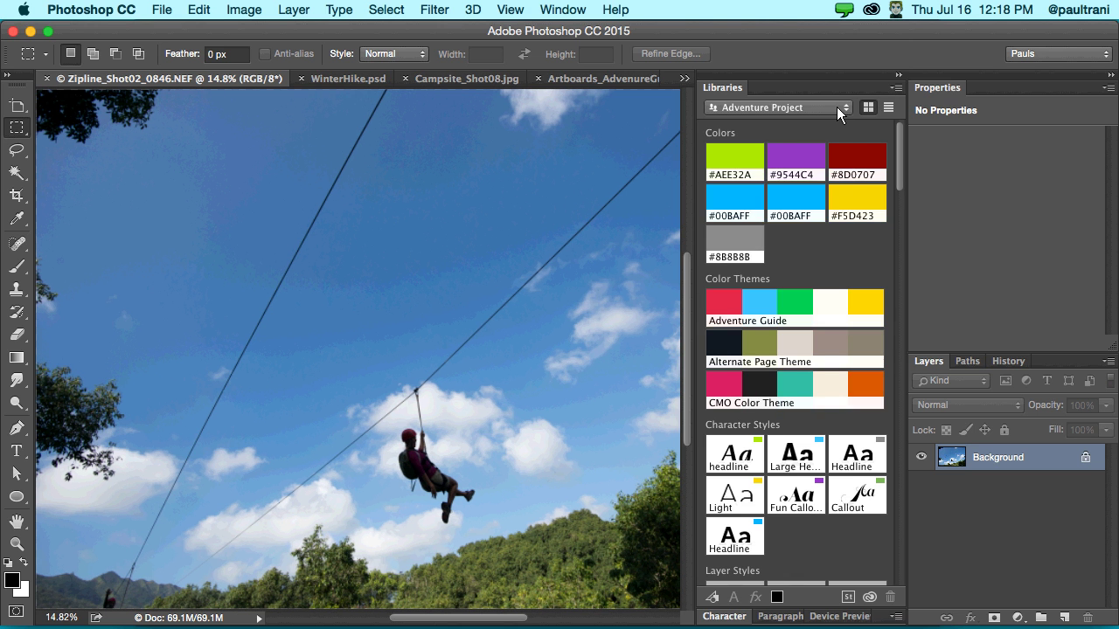
{"action": "left_click", "coordinate": [836, 106]}
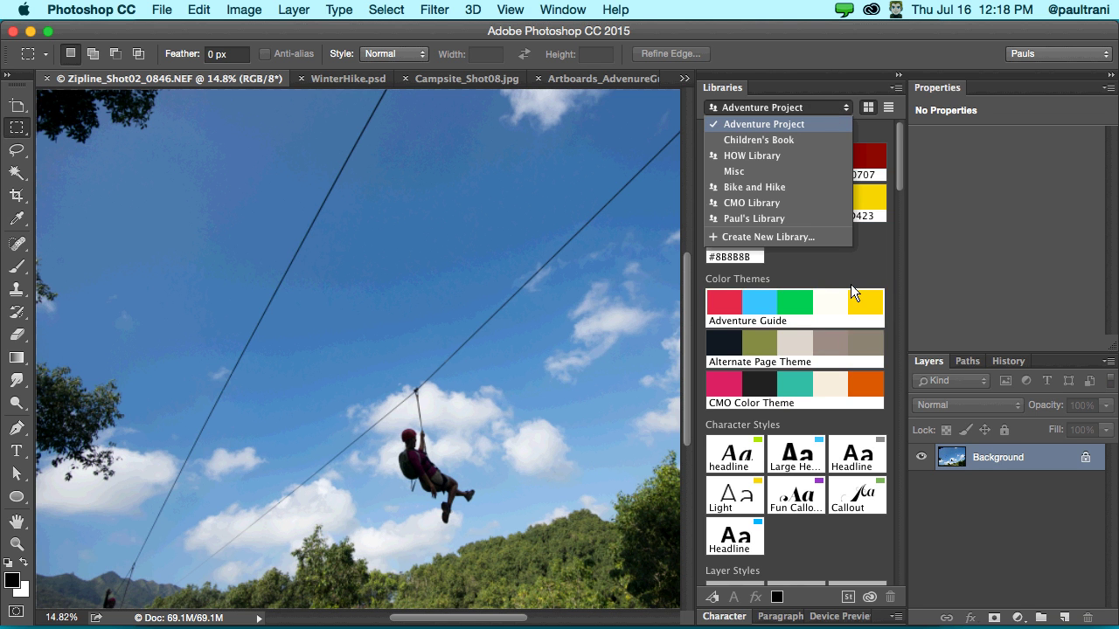
{"action": "scroll", "coordinate": [851, 270], "scroll_direction": "down", "scroll_amount": 1}
{"action": "scroll", "coordinate": [852, 267], "scroll_direction": "down", "scroll_amount": 10}
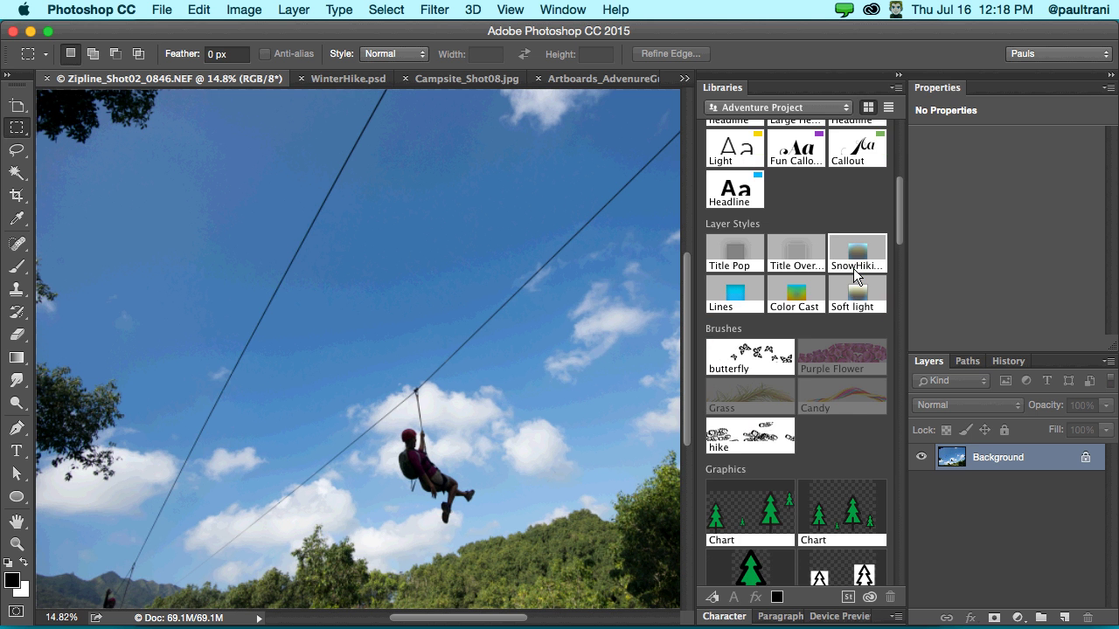
{"action": "scroll", "coordinate": [853, 269], "scroll_direction": "down", "scroll_amount": 15}
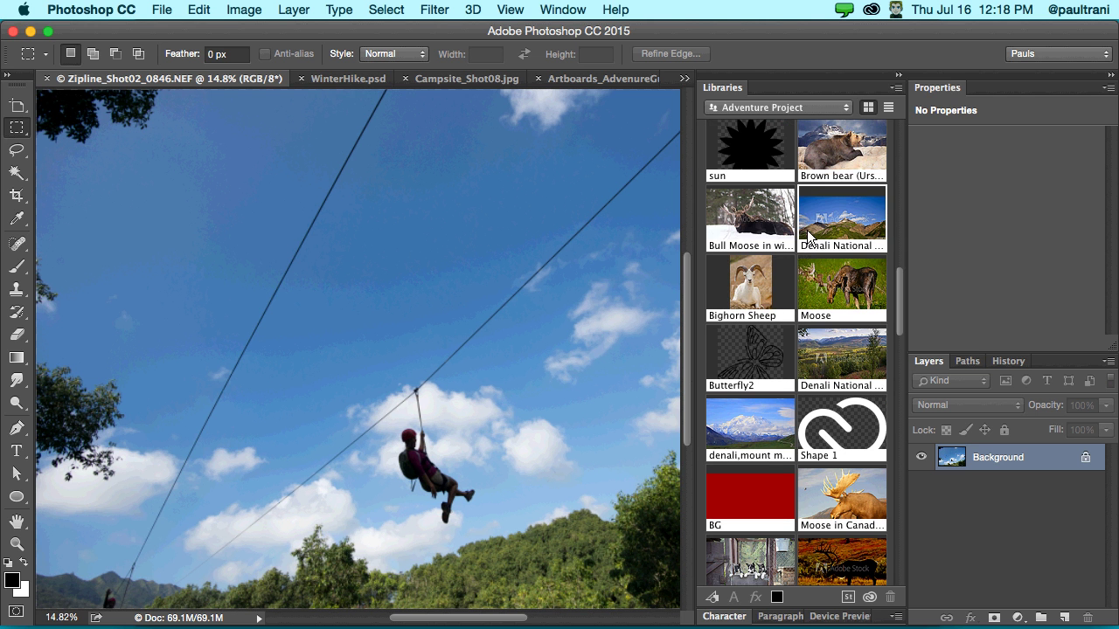
- Create a new library named 'My NonProfit Project'
{"action": "left_click", "coordinate": [896, 87]}
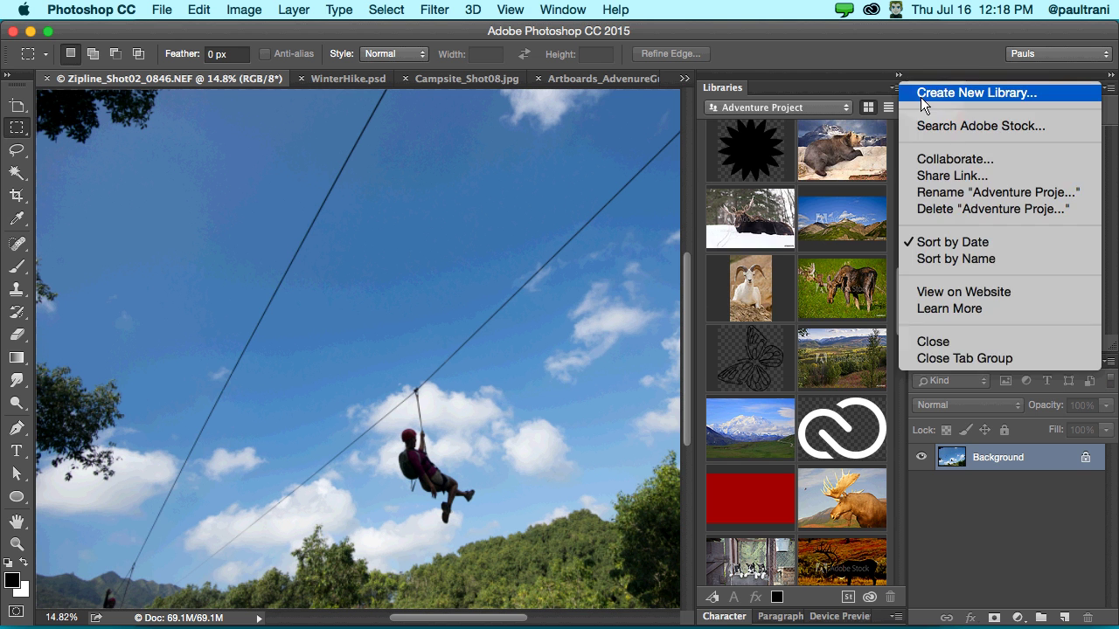
{"action": "left_click", "coordinate": [921, 97]}
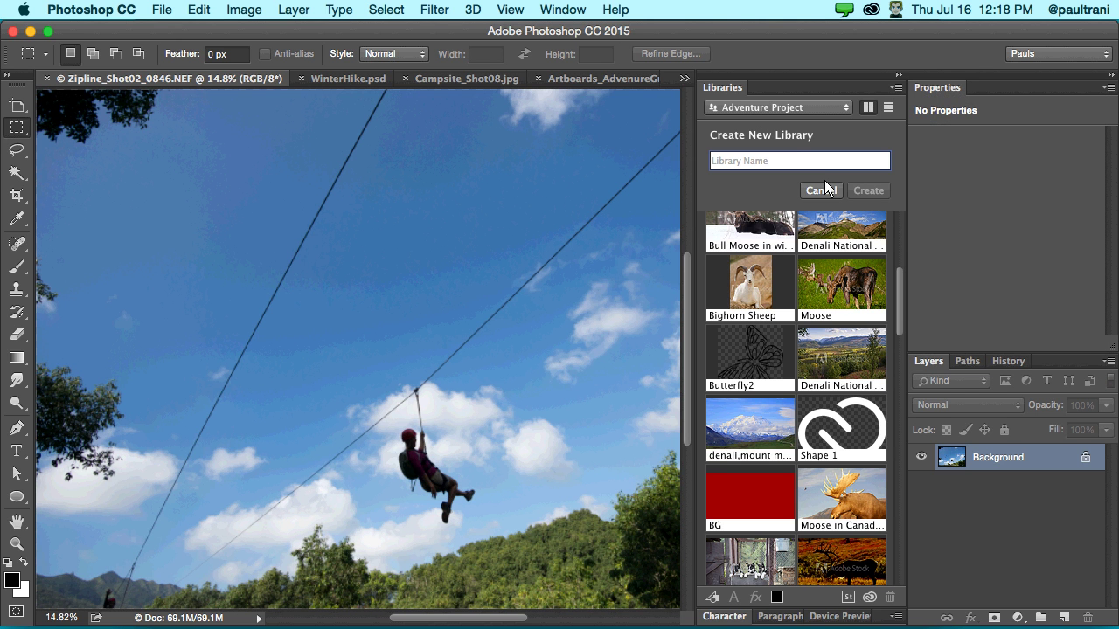
{"action": "type", "text": "My NonProf"}
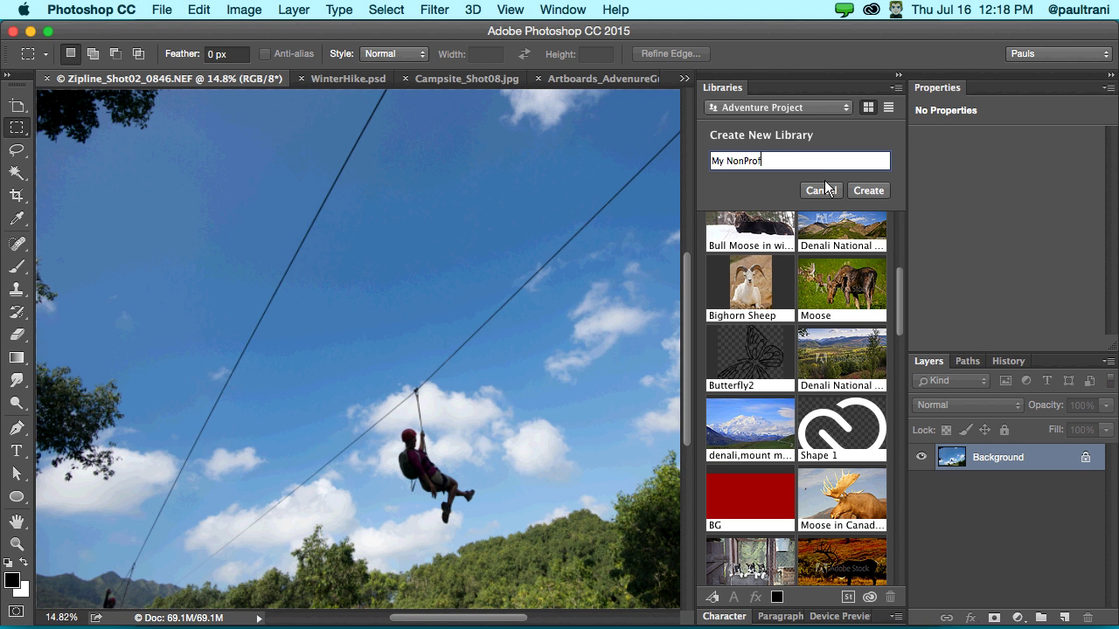
{"action": "type", "text": "it Project"}
{"action": "left_click", "coordinate": [862, 189]}
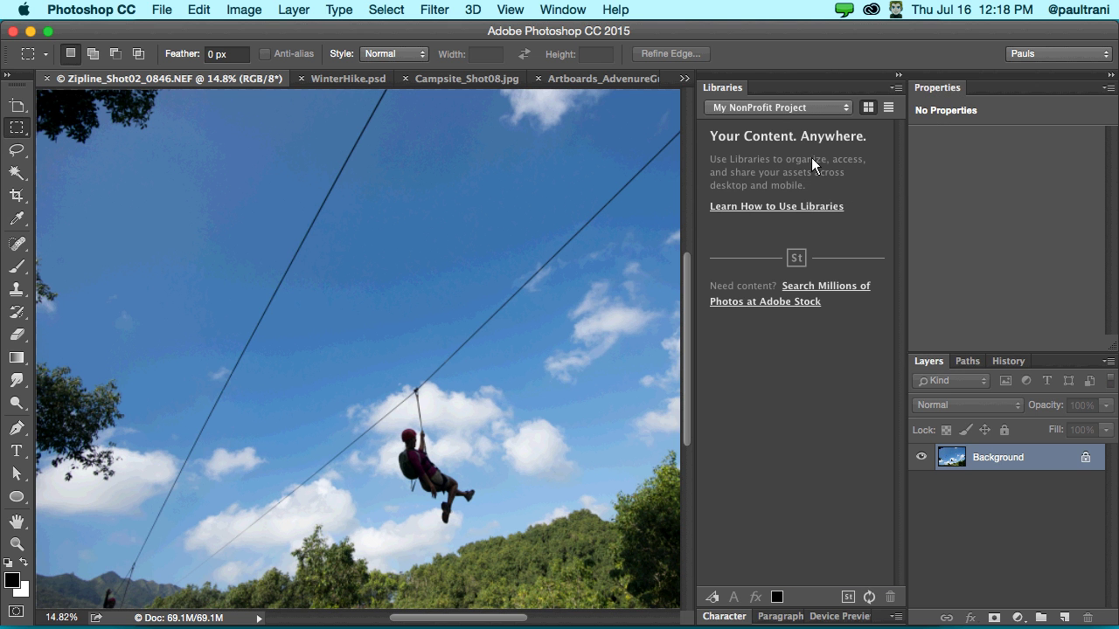
- Add the zipline photo to the library as a graphic named 'main hero image'
{"action": "left_click", "coordinate": [16, 105]}
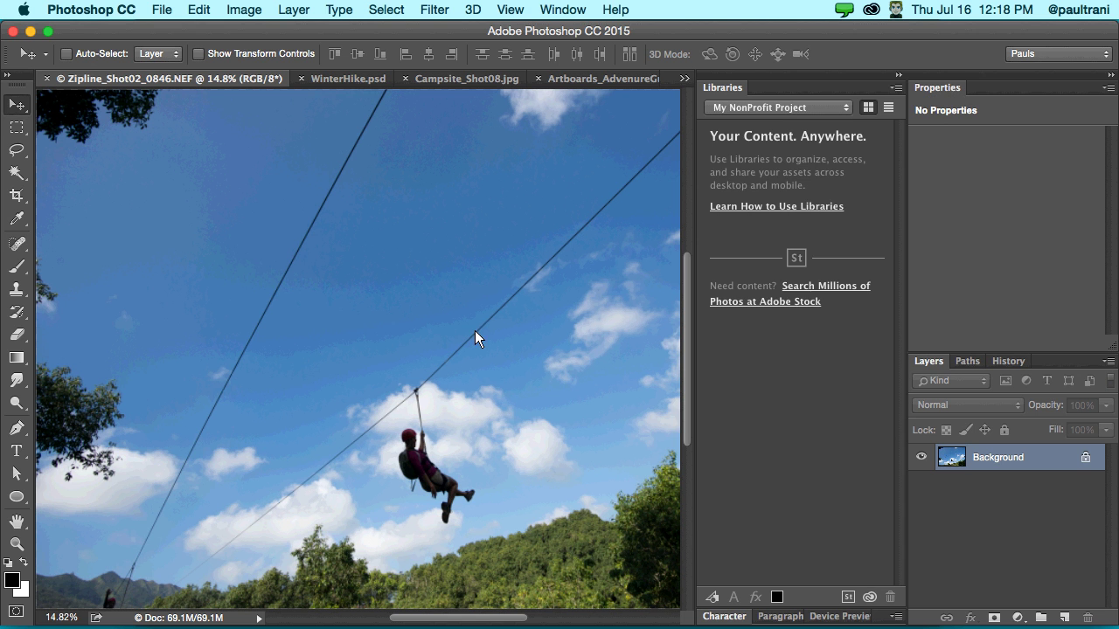
{"action": "left_click_drag", "start_coordinate": [764, 340], "coordinate": [764, 340]}
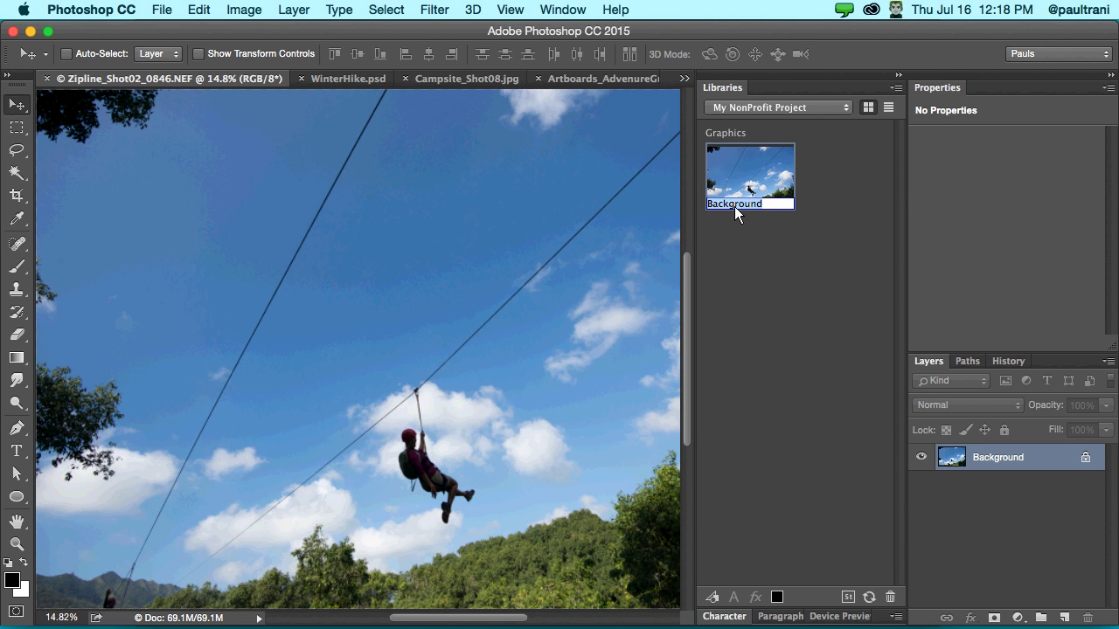
{"action": "type", "text": "main hearo i"}
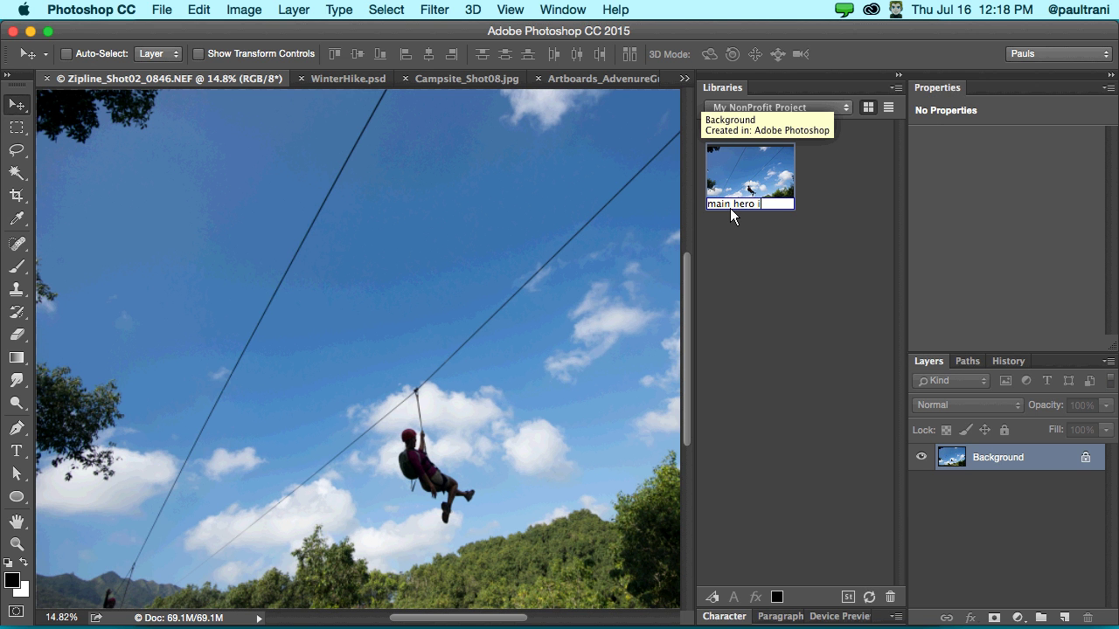
{"action": "type", "text": "mage"}
{"action": "key", "text": "Return"}
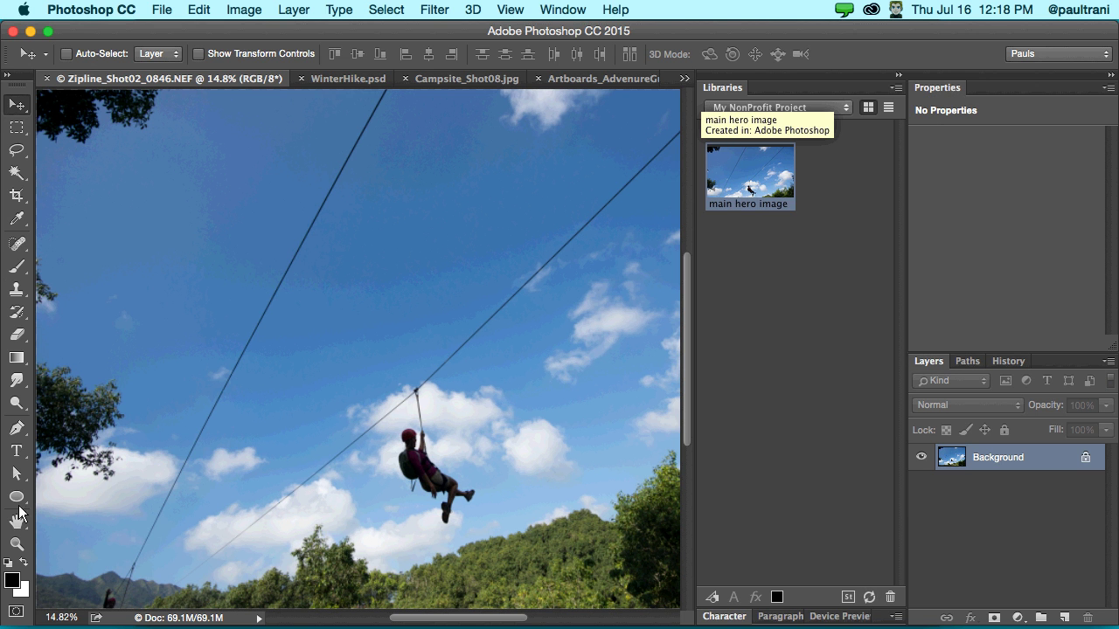
{"action": "scroll", "coordinate": [350, 175], "scroll_direction": "down", "scroll_amount": 2}
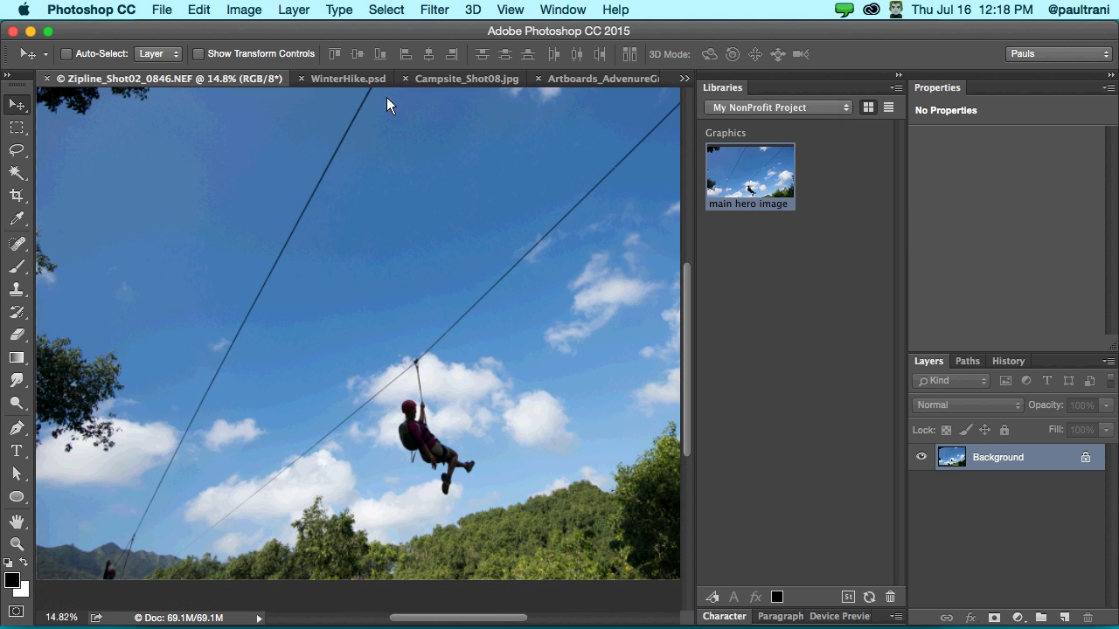
- Switch to the New_Composition.psd document and collapse the Properties panel
{"action": "left_click", "coordinate": [429, 78]}
{"action": "left_click", "coordinate": [555, 81]}
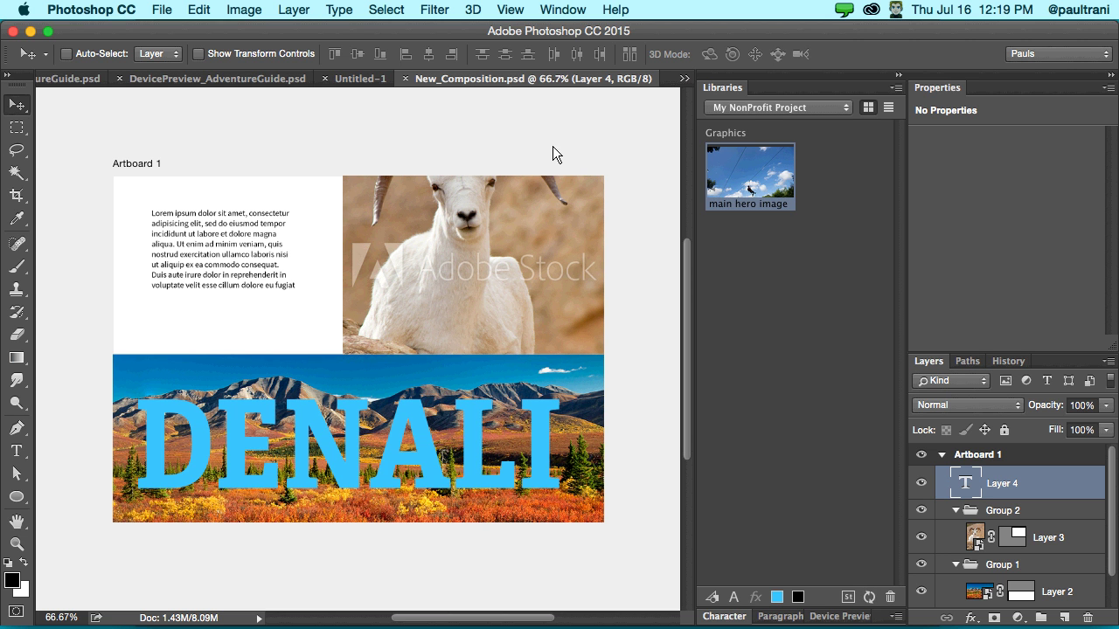
{"action": "double_click", "coordinate": [1011, 88]}
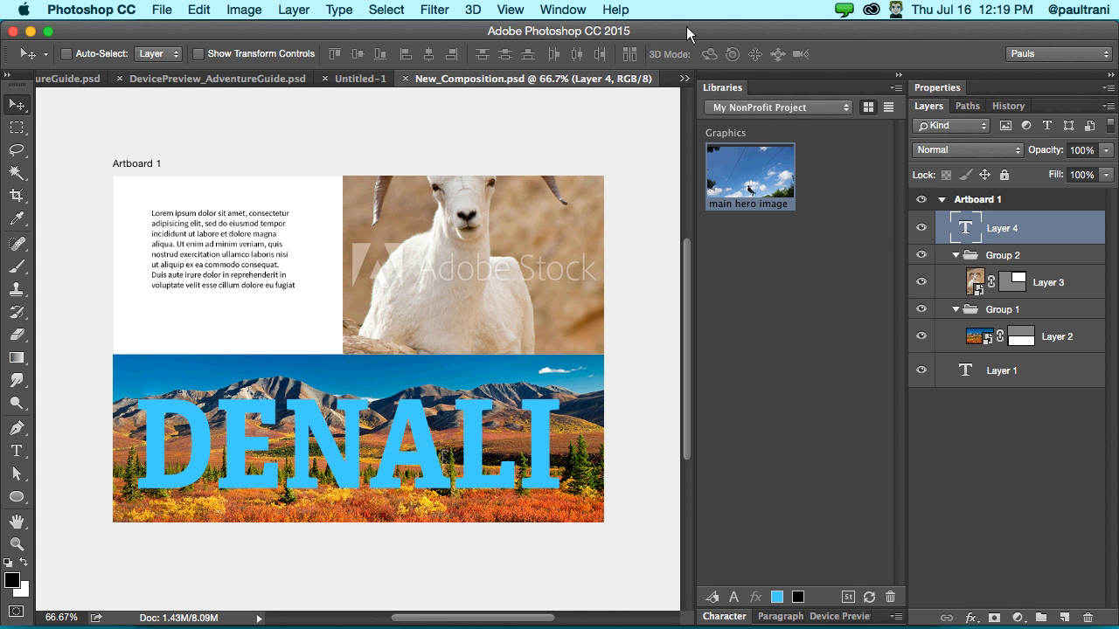
{"action": "left_click_drag", "start_coordinate": [686, 26], "coordinate": [697, 26]}
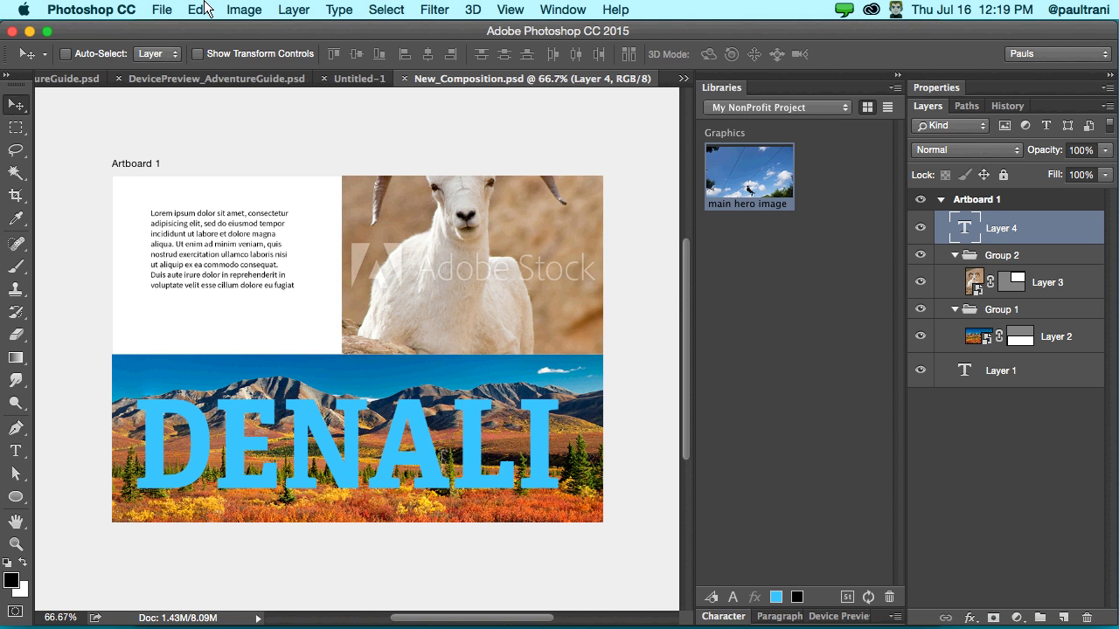
- Check the DENALI text layer's visibility and set its blend mode to Overlay
{"action": "left_click", "coordinate": [927, 229]}
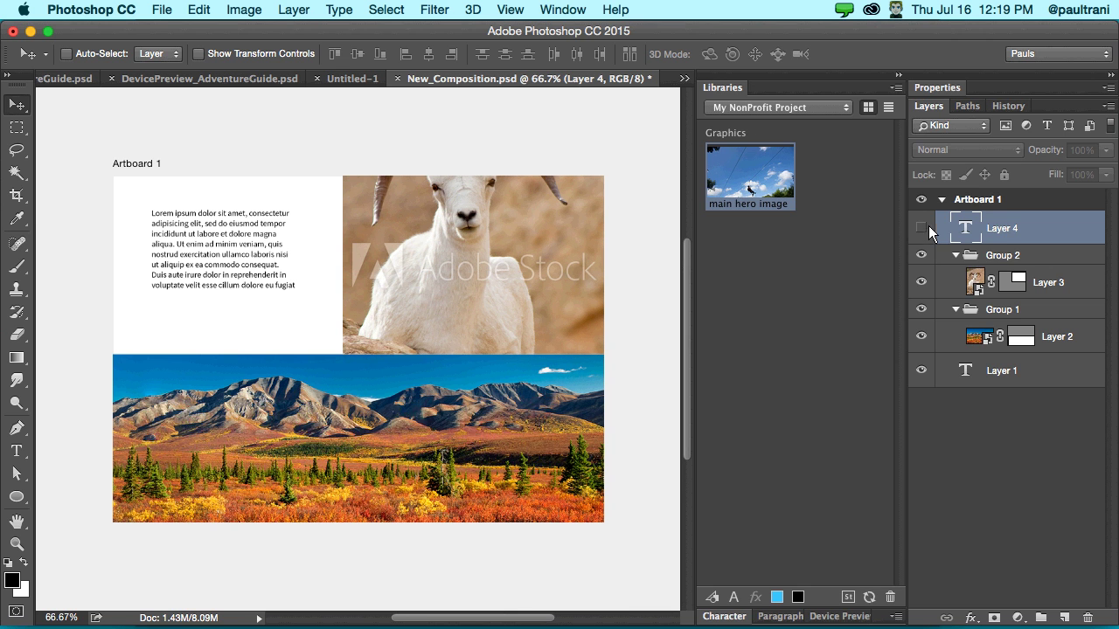
{"action": "left_click", "coordinate": [928, 226]}
{"action": "left_click", "coordinate": [957, 151]}
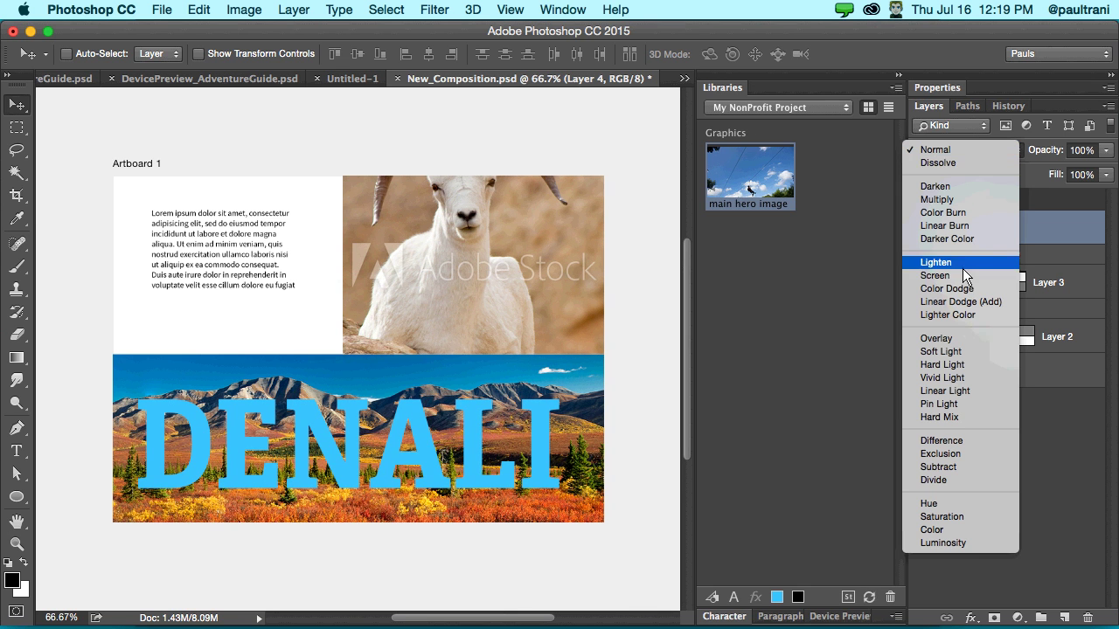
{"action": "left_click", "coordinate": [959, 341]}
- Try Adventure Project library styles on DENALI (SnowHiking, Lines, Soft light, Title Overlay), ending with Color Cast
{"action": "left_click", "coordinate": [769, 108]}
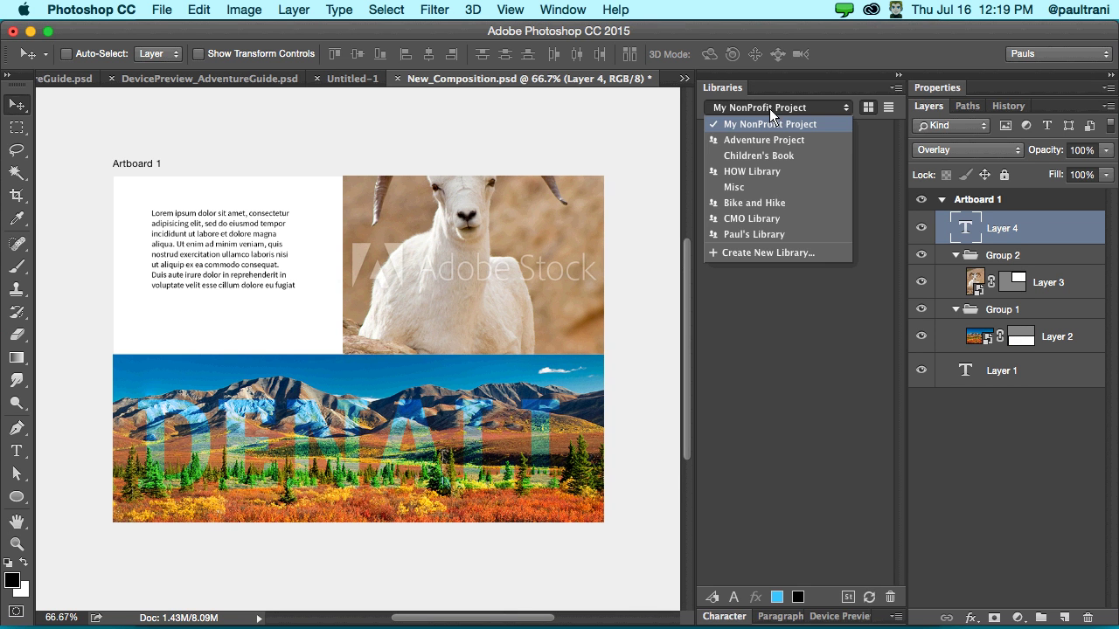
{"action": "left_click", "coordinate": [776, 140]}
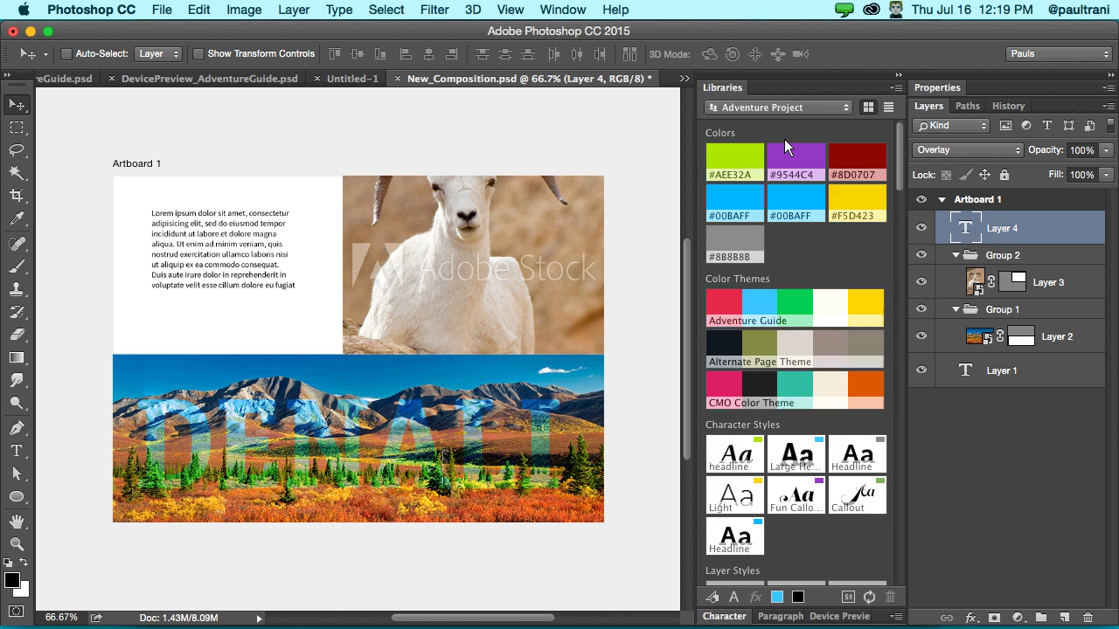
{"action": "scroll", "coordinate": [784, 455], "scroll_direction": "down", "scroll_amount": 6}
{"action": "left_click", "coordinate": [856, 334]}
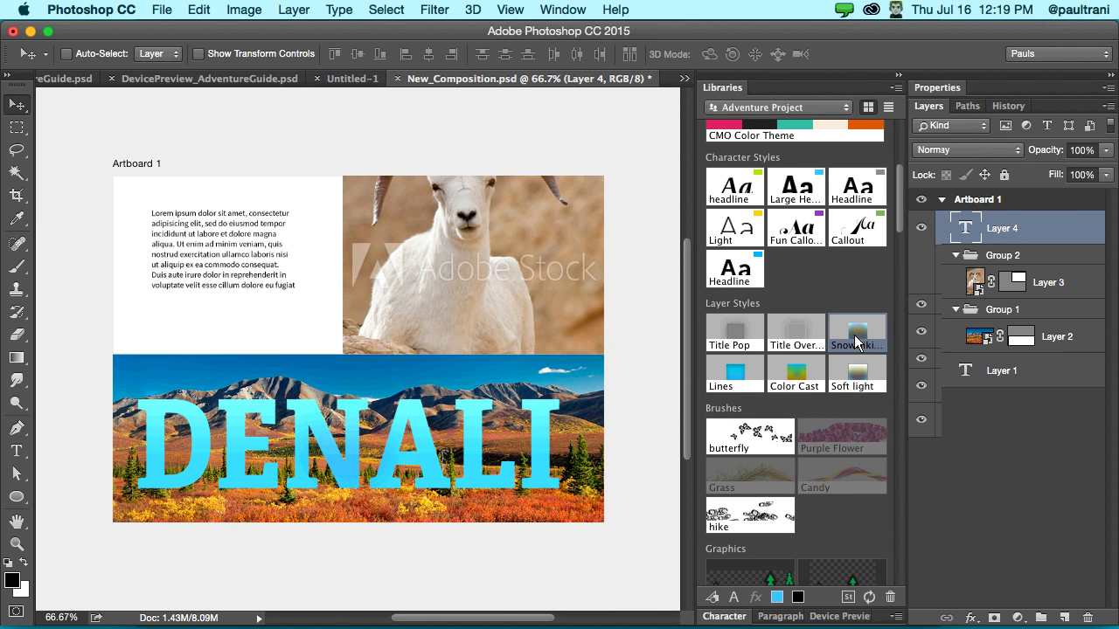
{"action": "left_click", "coordinate": [800, 383]}
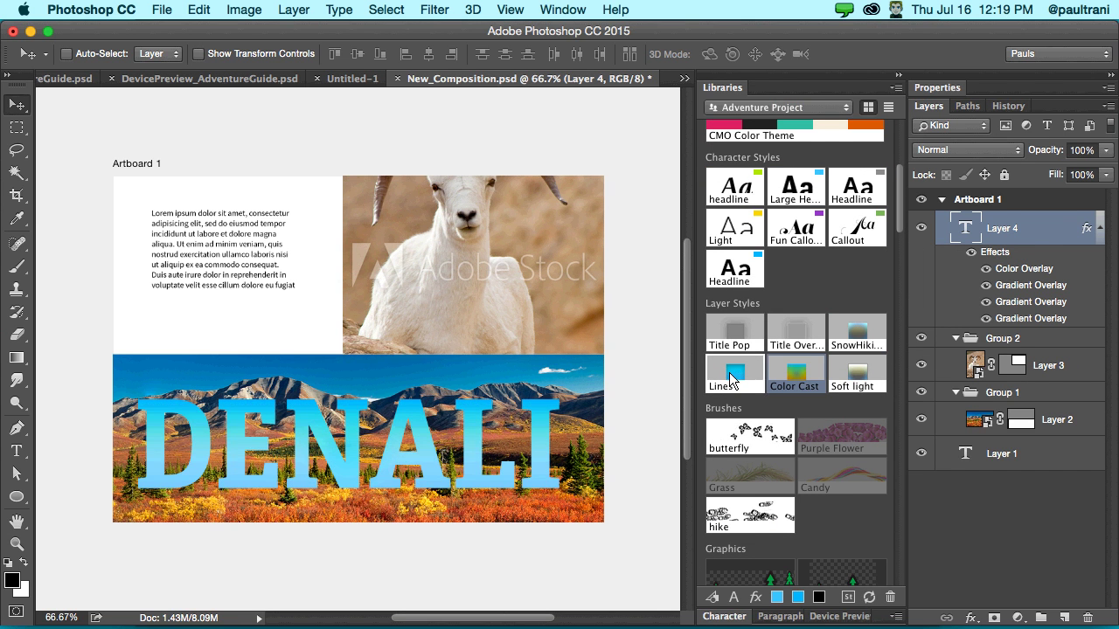
{"action": "left_click", "coordinate": [732, 379]}
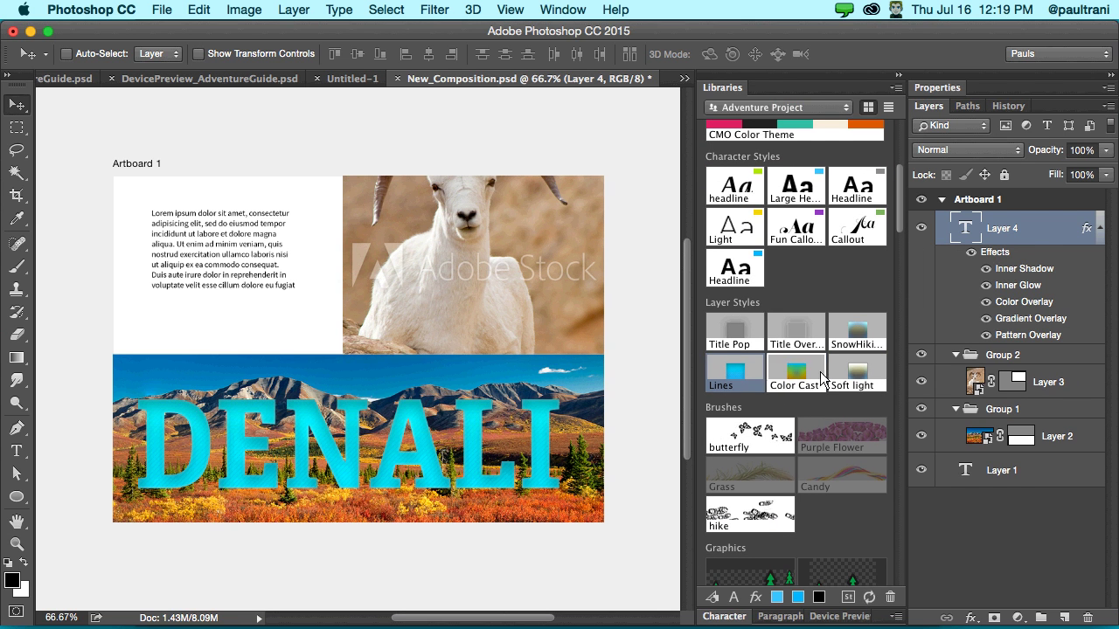
{"action": "left_click", "coordinate": [872, 375]}
{"action": "scroll", "coordinate": [797, 329], "scroll_direction": "down", "scroll_amount": 1}
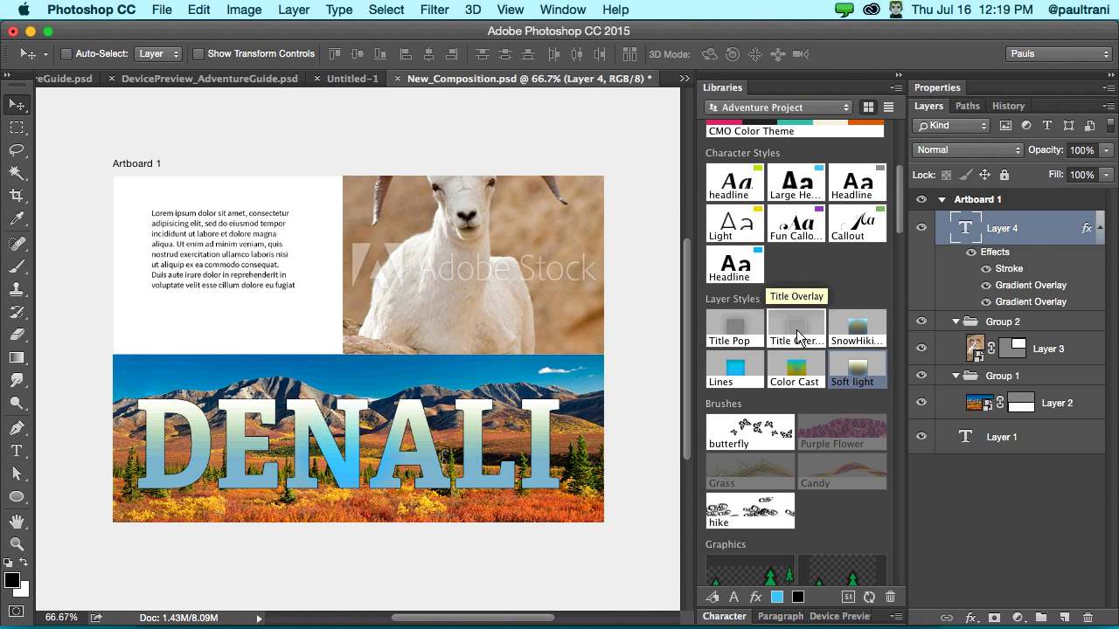
{"action": "left_click", "coordinate": [797, 338]}
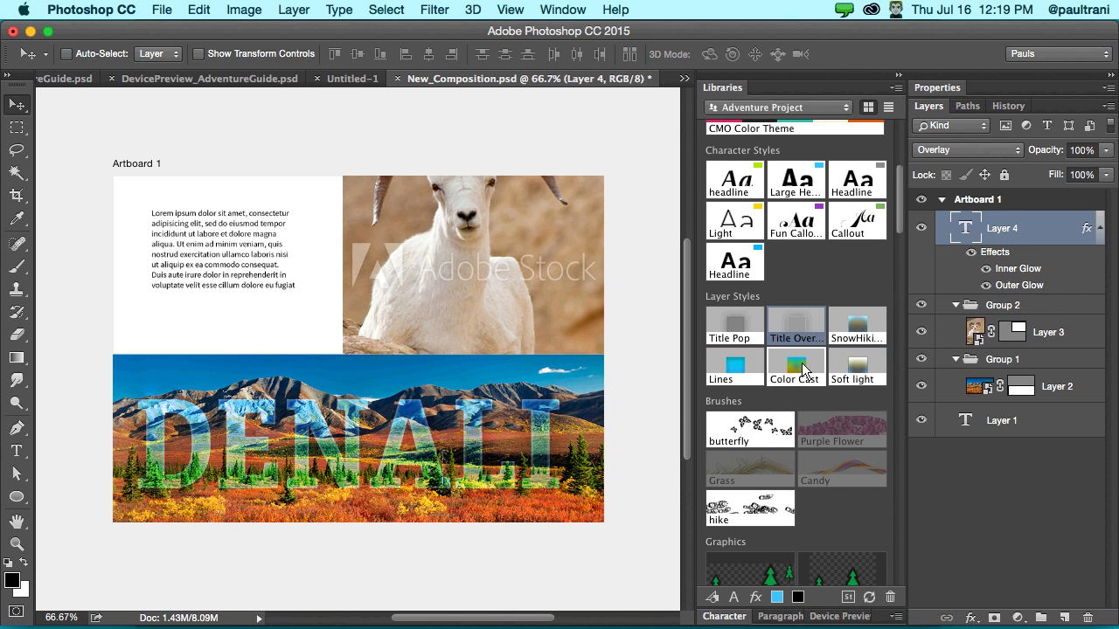
{"action": "left_click", "coordinate": [803, 366]}
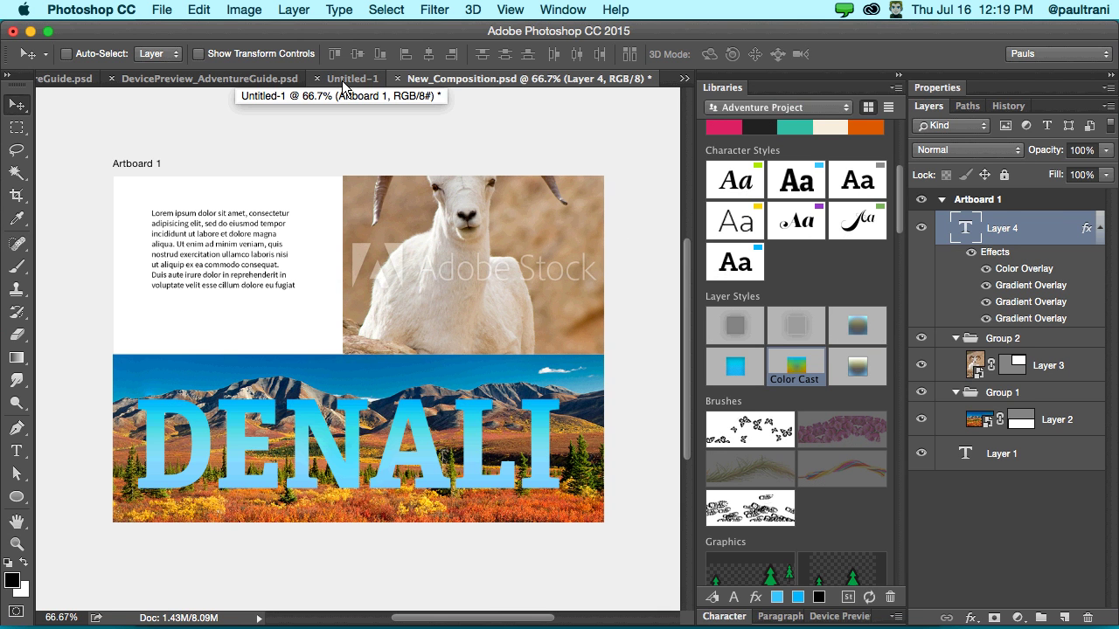
{"action": "left_click", "coordinate": [684, 78]}
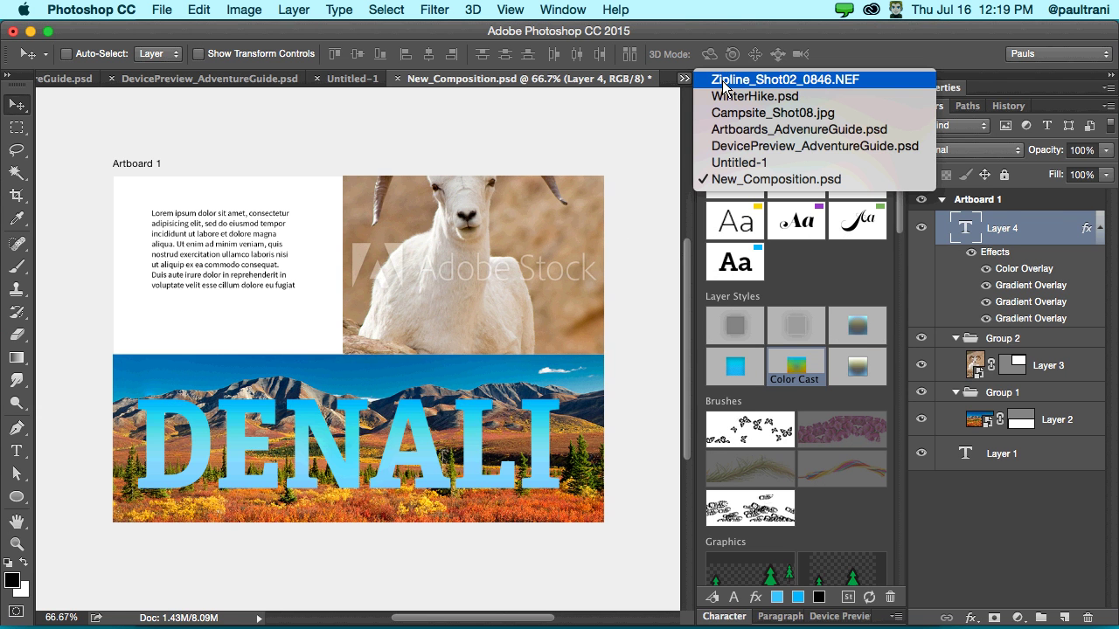
- In Artboards_AdvenureGuide.psd, add the hike icon from Bottom Nav Hike to the library
{"action": "left_click", "coordinate": [723, 80]}
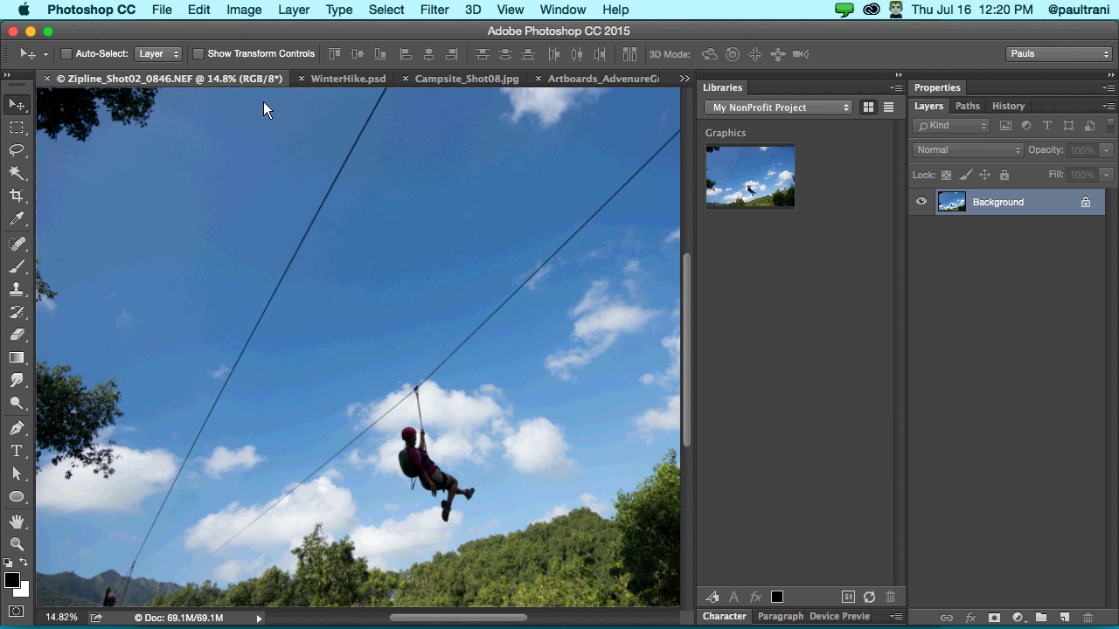
{"action": "left_click", "coordinate": [617, 80]}
{"action": "left_click", "coordinate": [942, 260]}
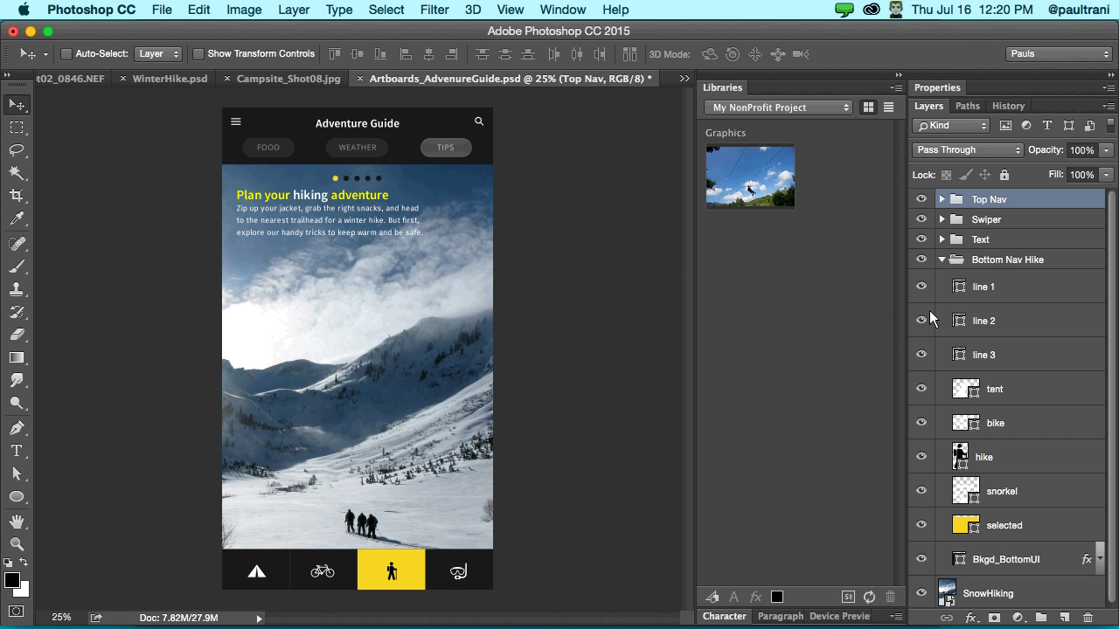
{"action": "left_click", "coordinate": [986, 460]}
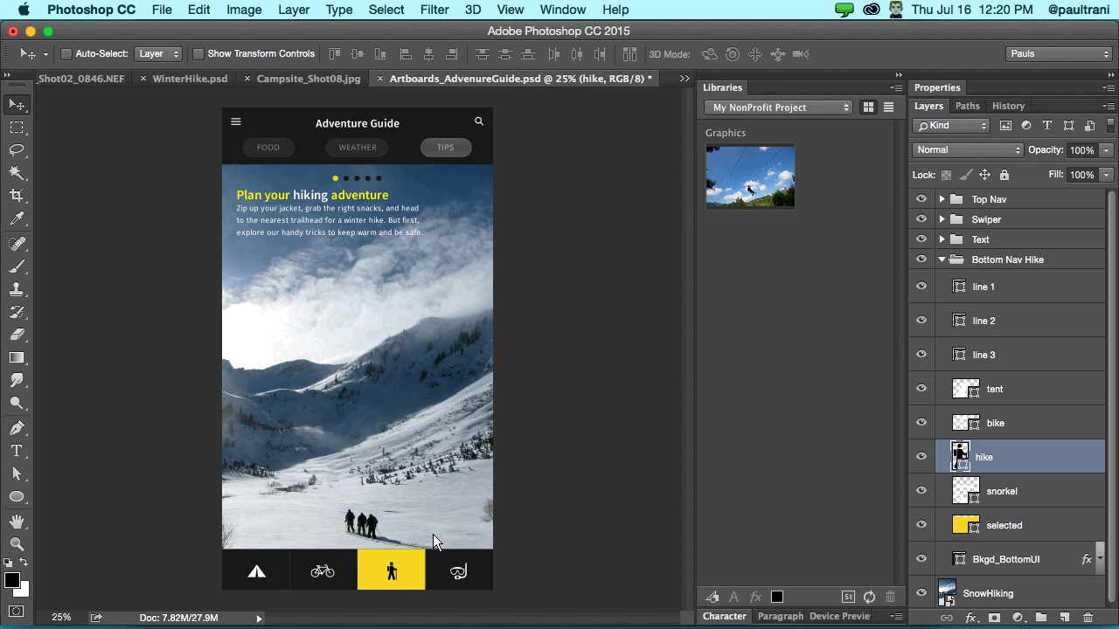
{"action": "left_click_drag", "start_coordinate": [392, 573], "coordinate": [734, 212]}
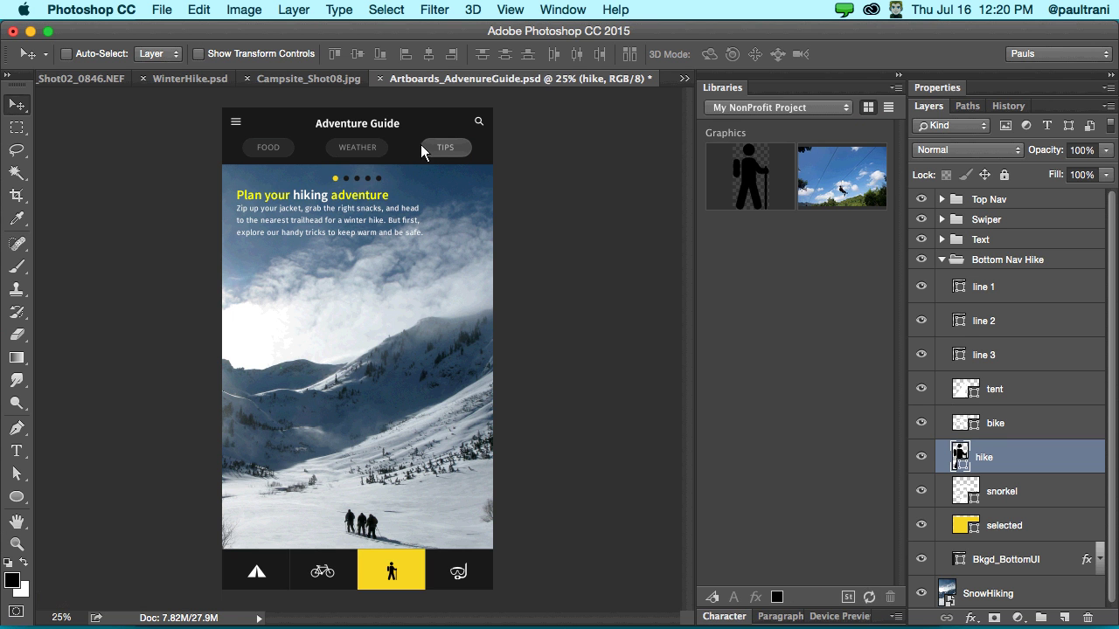
{"action": "left_click_drag", "start_coordinate": [427, 151], "coordinate": [725, 240]}
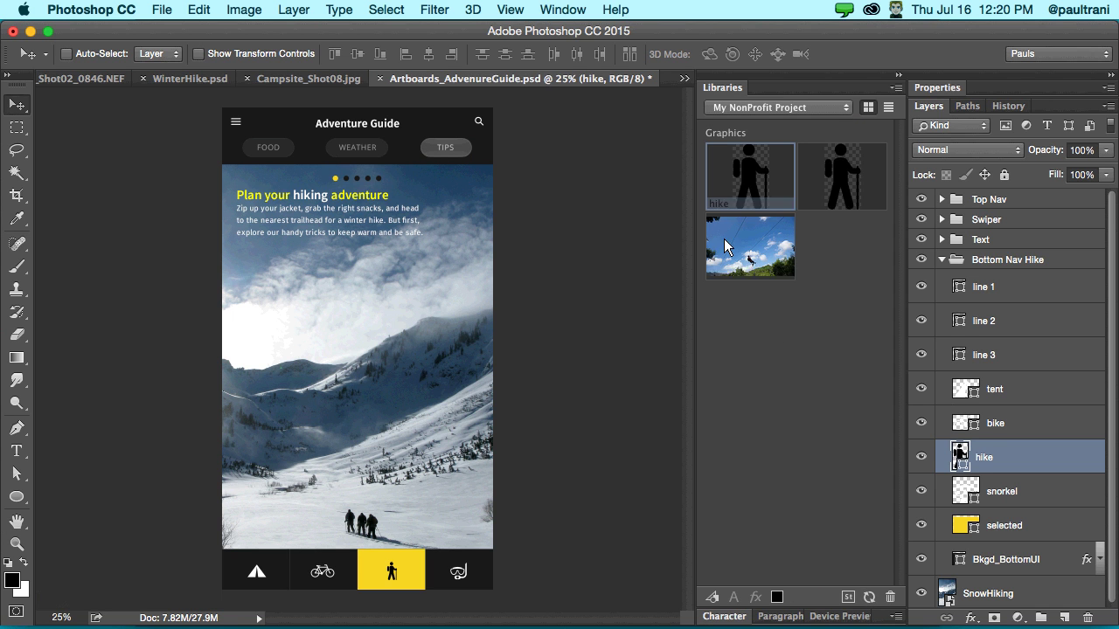
- Add the tent icon to the library and delete the duplicate hike graphic
{"action": "left_click", "coordinate": [995, 389]}
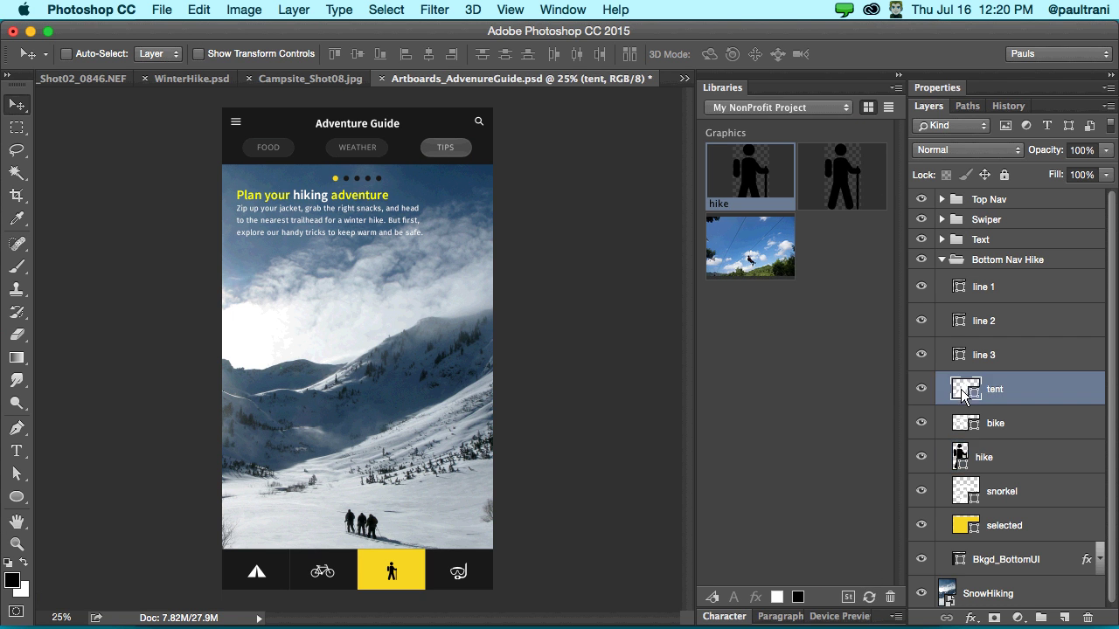
{"action": "left_click_drag", "start_coordinate": [256, 580], "coordinate": [738, 378]}
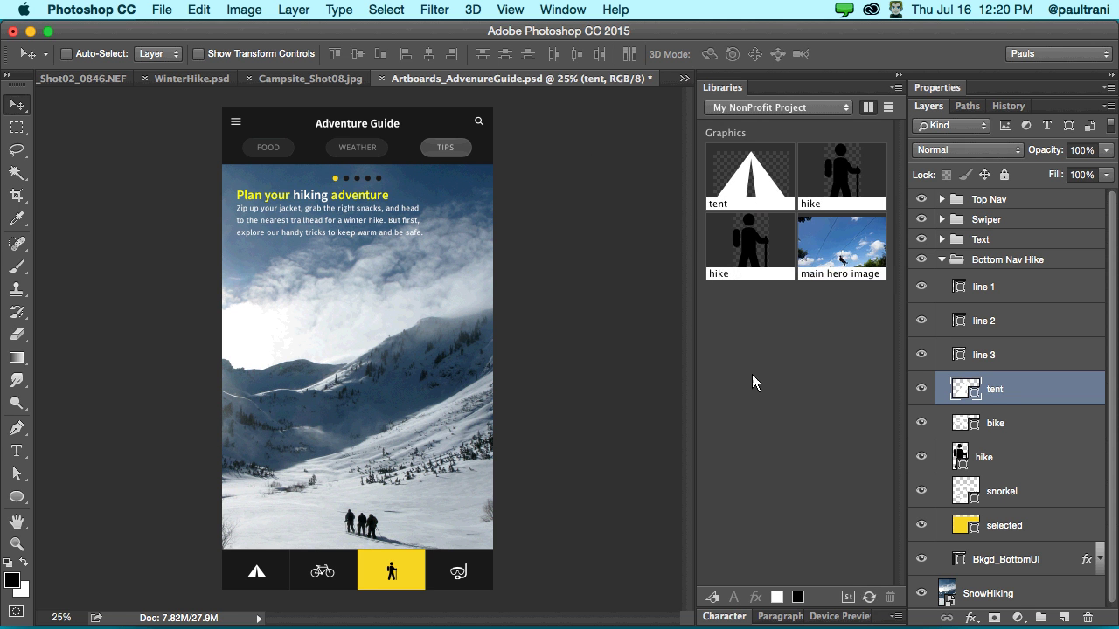
{"action": "right_click", "coordinate": [820, 174]}
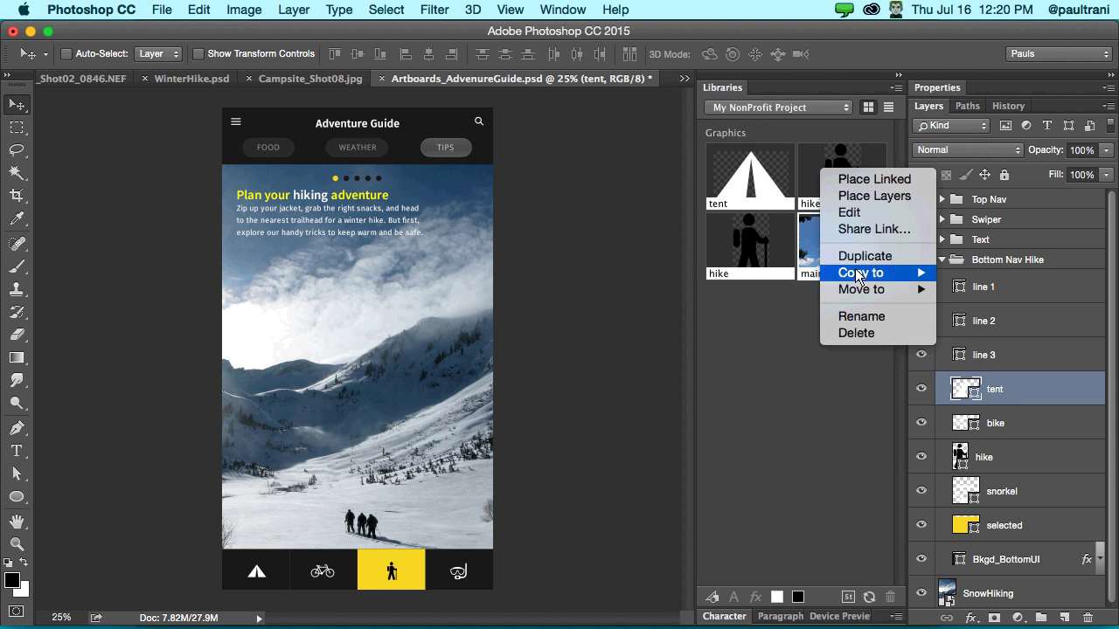
{"action": "left_click", "coordinate": [854, 333]}
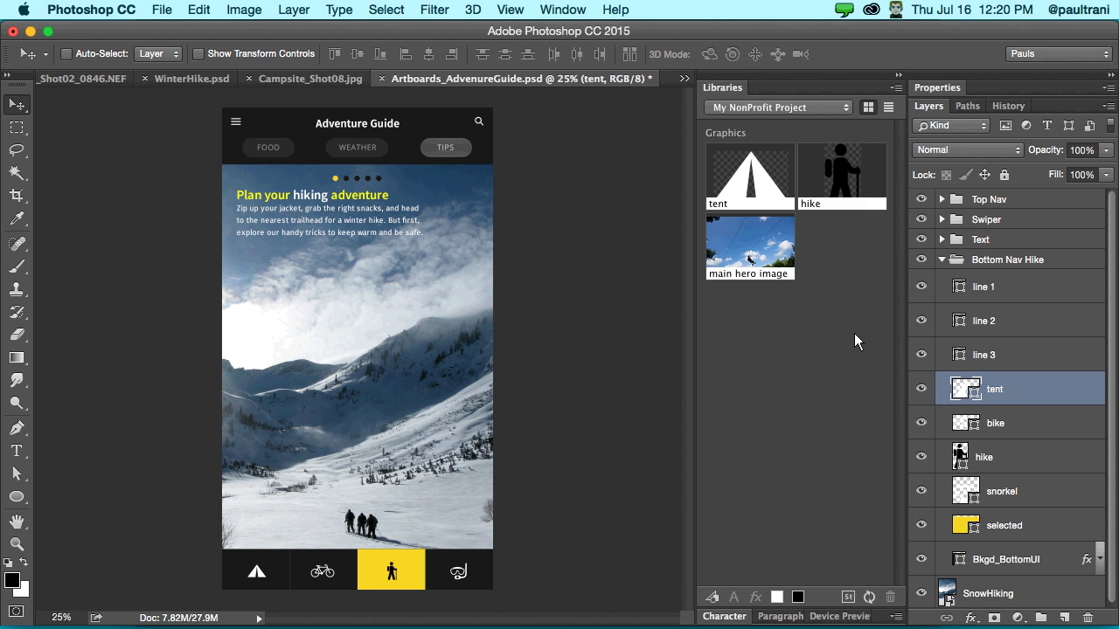
- Save the snorkel layer as a graphic in the My NonProfit Project library
{"action": "left_click", "coordinate": [946, 489]}
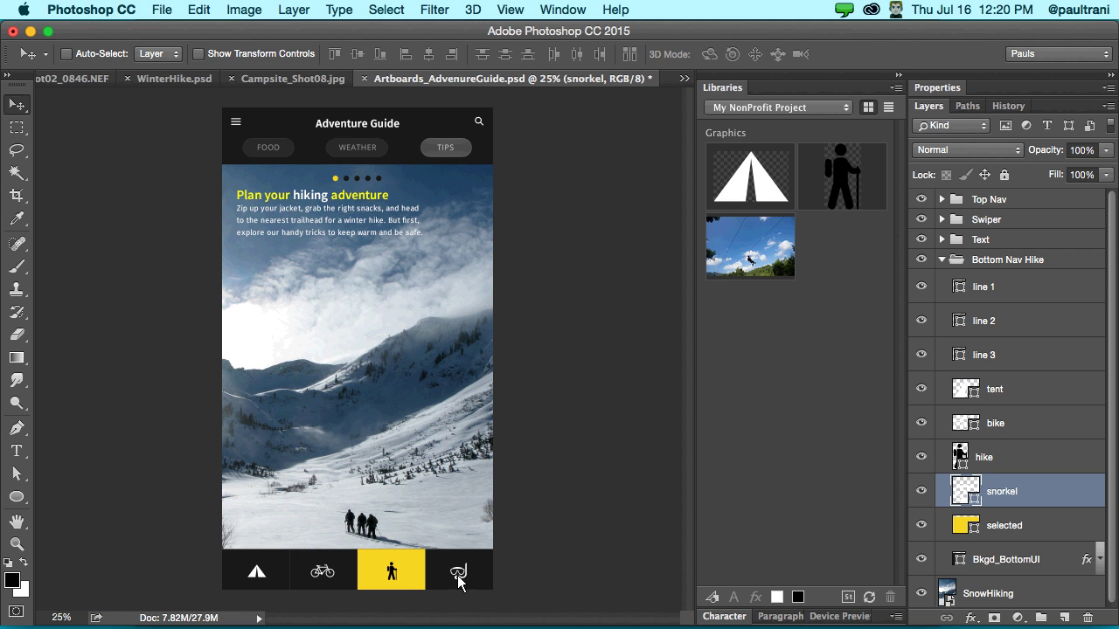
{"action": "left_click_drag", "start_coordinate": [458, 582], "coordinate": [753, 368]}
{"action": "mouse_move", "coordinate": [156, 616]}
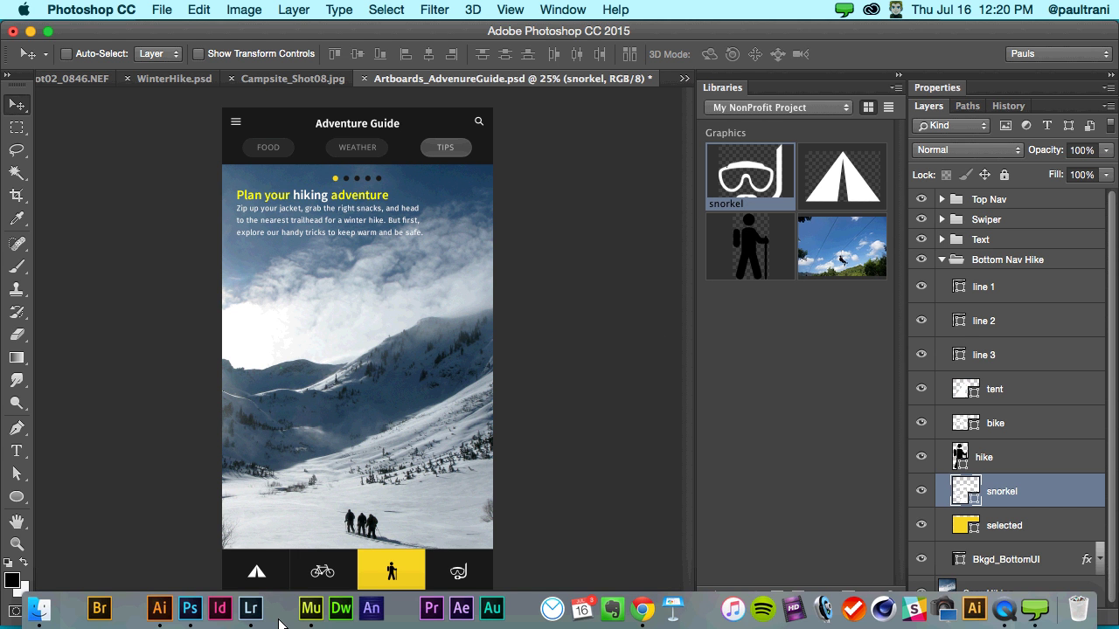
- In Illustrator, add a new layer and lock Layer 1
{"action": "left_click", "coordinate": [157, 612]}
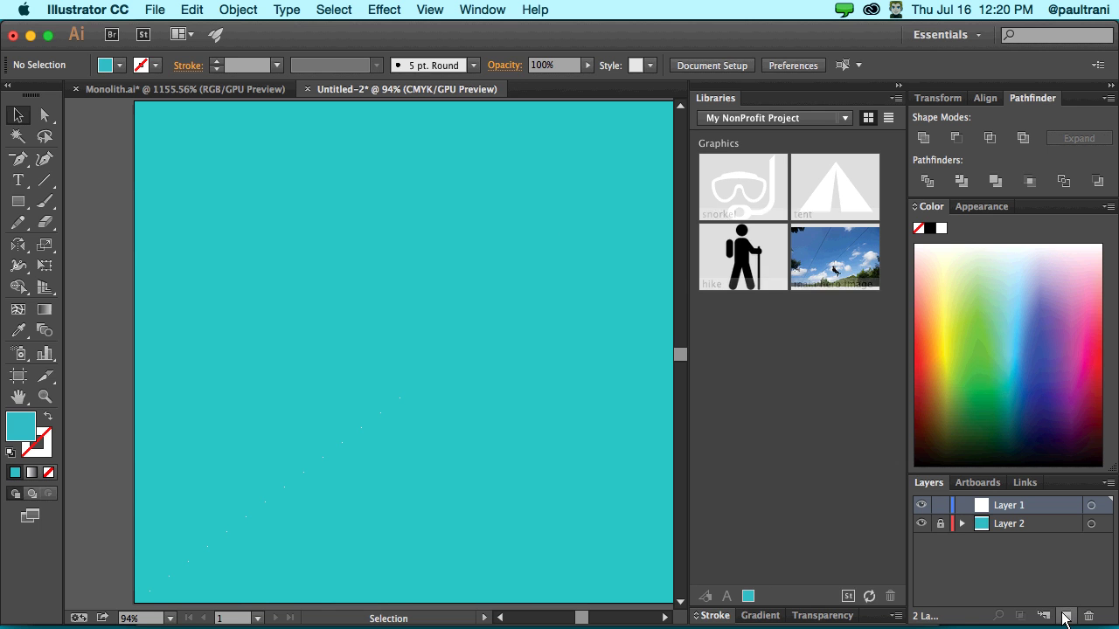
{"action": "left_click", "coordinate": [1066, 616]}
{"action": "left_click", "coordinate": [941, 524]}
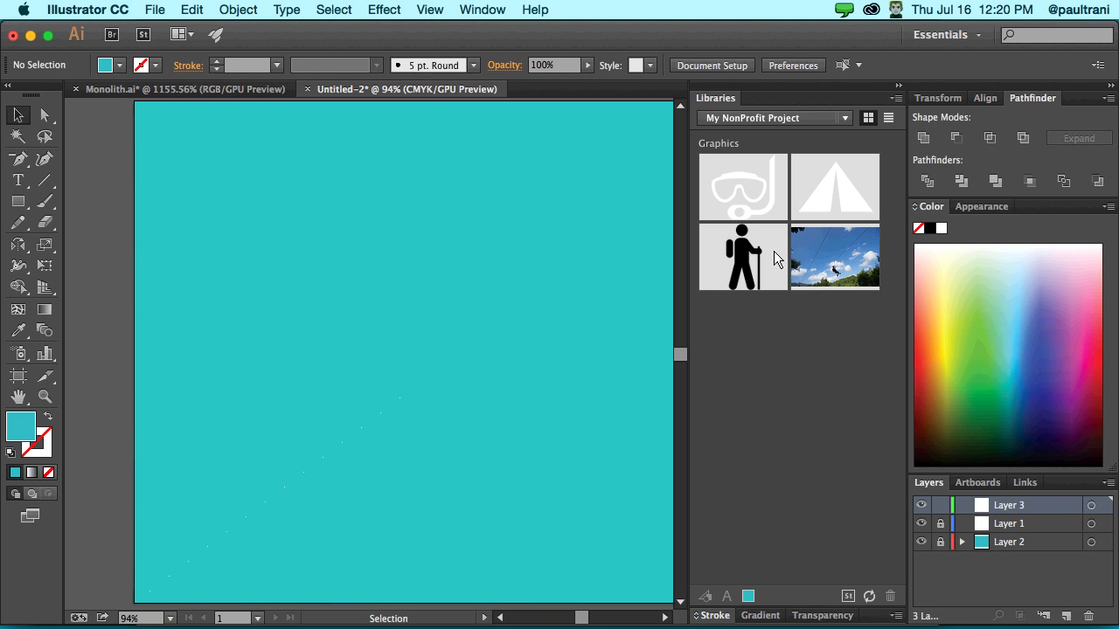
- Place the main hero image across the artboard and an enlarged hike figure at upper left
{"action": "left_click", "coordinate": [254, 303]}
{"action": "left_click_drag", "start_coordinate": [226, 358], "coordinate": [521, 346]}
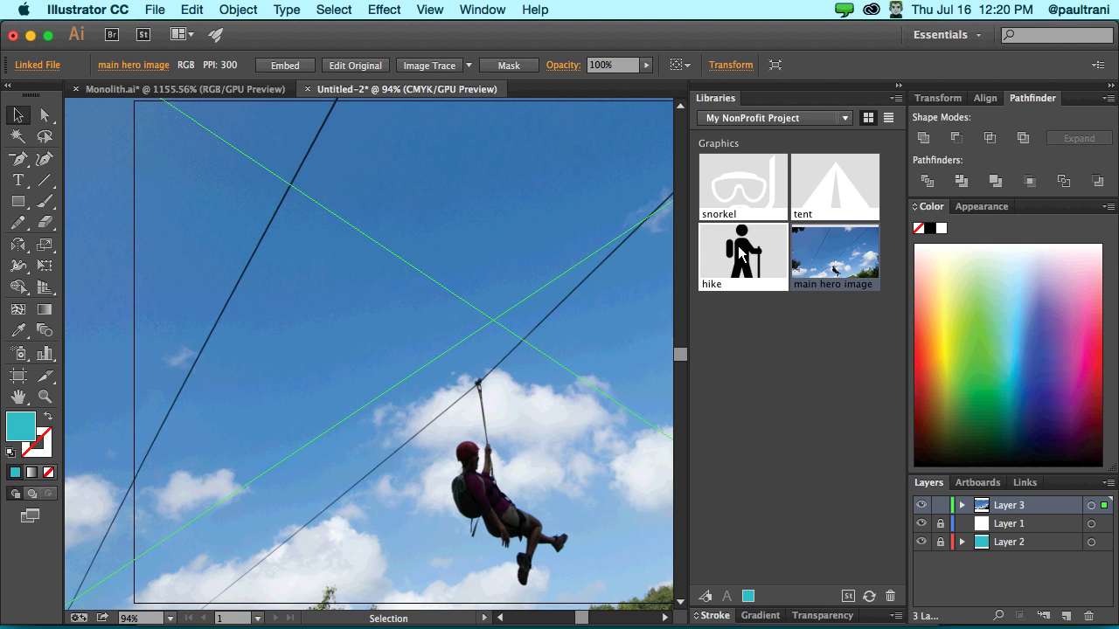
{"action": "left_click_drag", "start_coordinate": [739, 254], "coordinate": [236, 343]}
{"action": "left_click", "coordinate": [117, 267]}
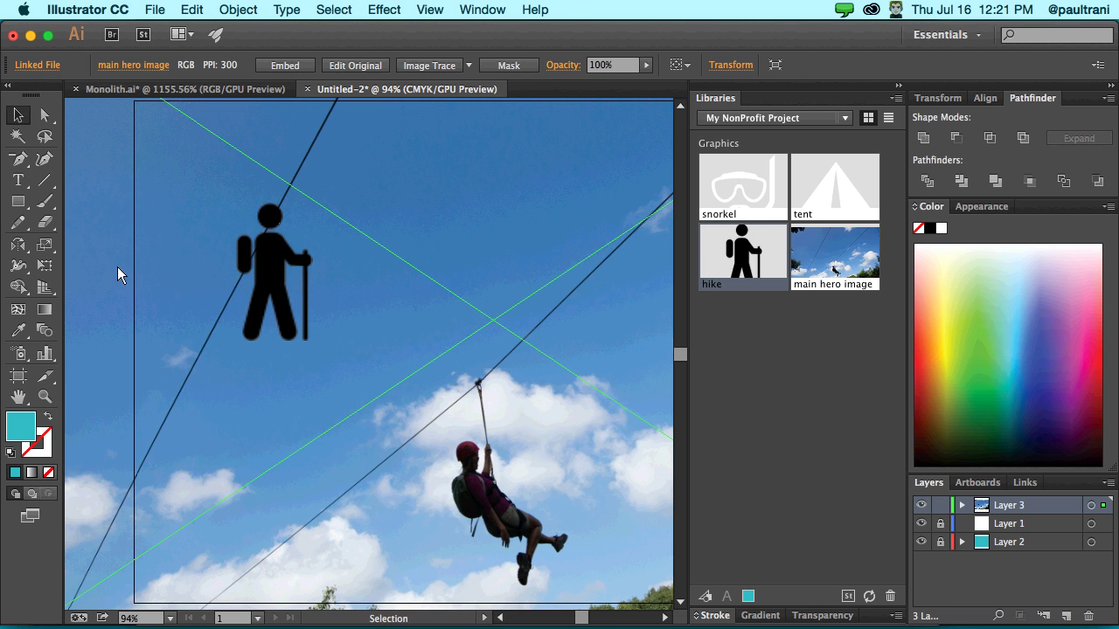
{"action": "scroll", "coordinate": [117, 266], "scroll_direction": "left", "scroll_amount": 1}
{"action": "scroll", "coordinate": [117, 267], "scroll_direction": "down", "scroll_amount": 1}
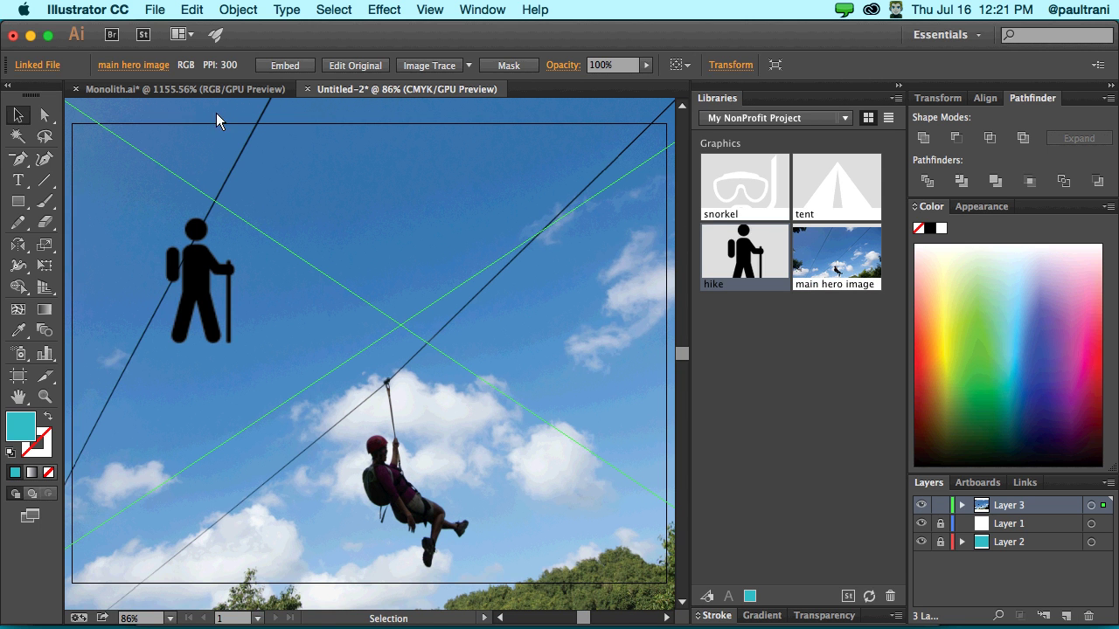
- Switch Libraries to Adventure Project and place the Logo graphic at the artboard's upper left
{"action": "scroll", "coordinate": [139, 481], "scroll_direction": "left", "scroll_amount": 5}
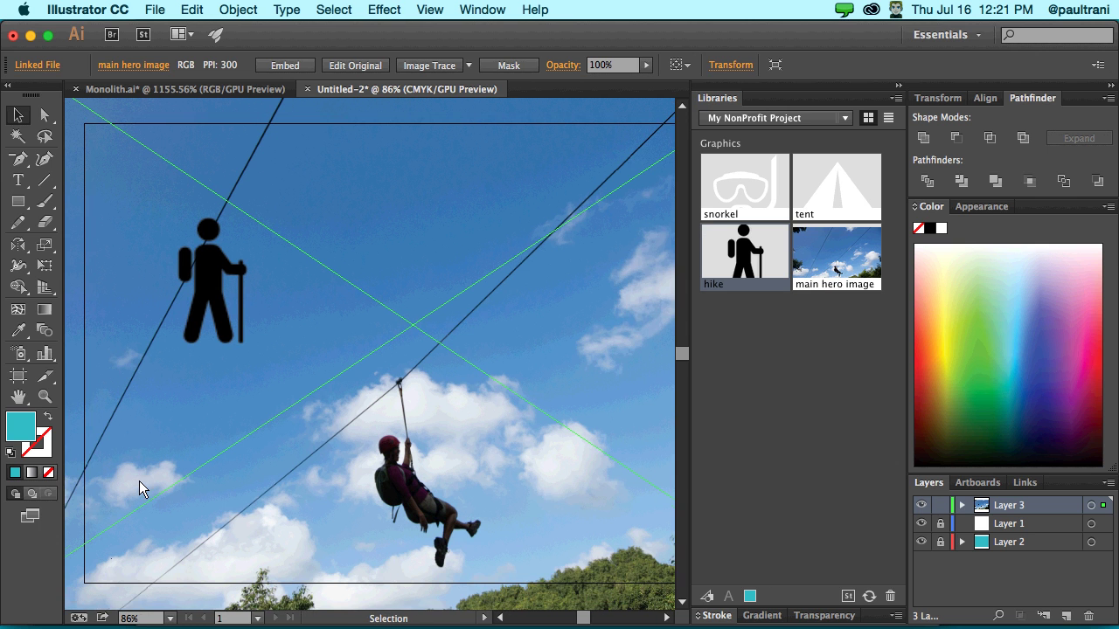
{"action": "scroll", "coordinate": [139, 476], "scroll_direction": "left", "scroll_amount": 1}
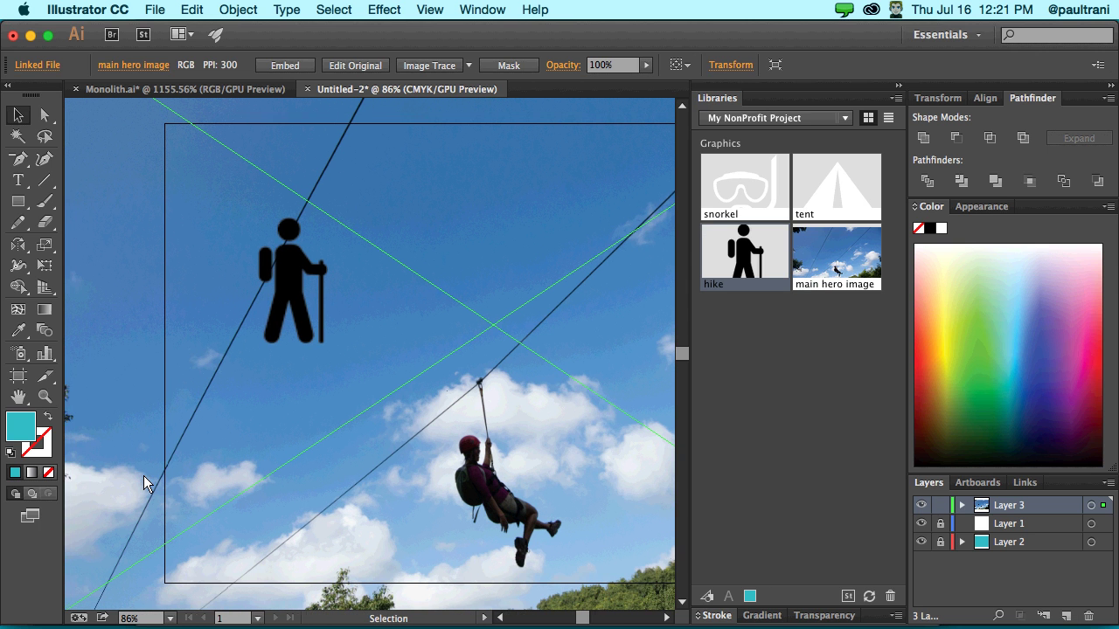
{"action": "scroll", "coordinate": [146, 476], "scroll_direction": "right", "scroll_amount": 3}
{"action": "left_click", "coordinate": [769, 118]}
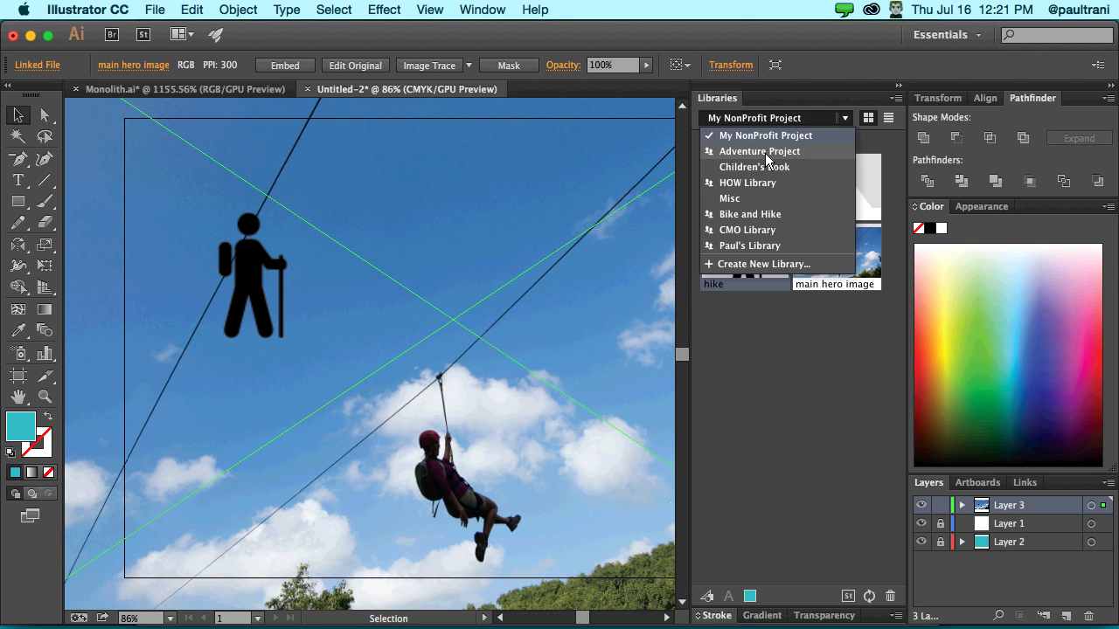
{"action": "left_click", "coordinate": [765, 153]}
{"action": "scroll", "coordinate": [784, 343], "scroll_direction": "down", "scroll_amount": 4}
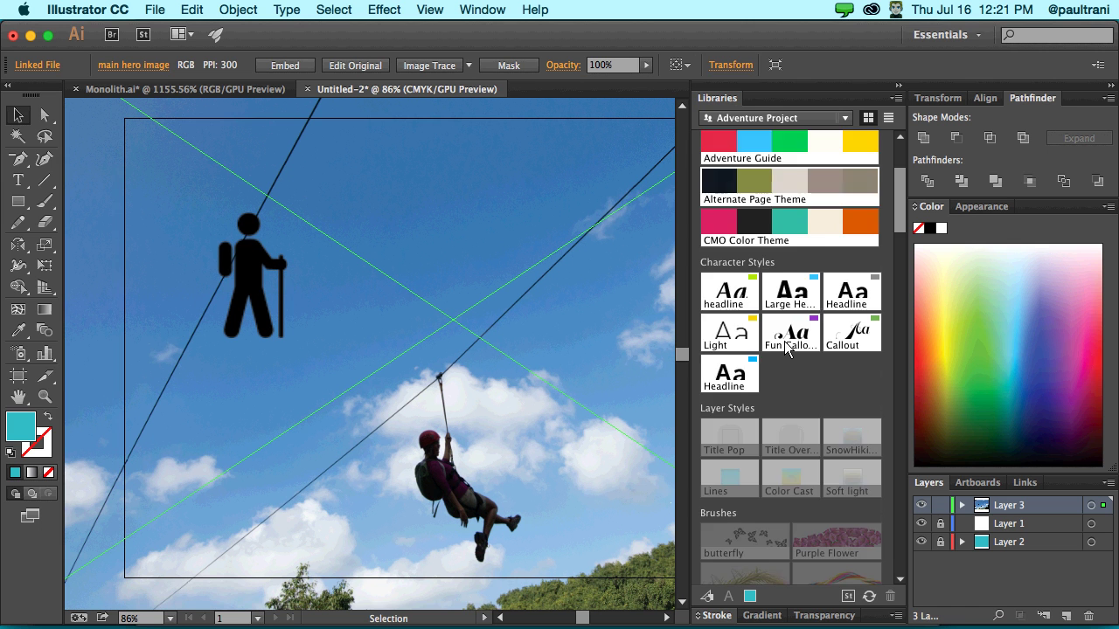
{"action": "scroll", "coordinate": [784, 344], "scroll_direction": "down", "scroll_amount": 8}
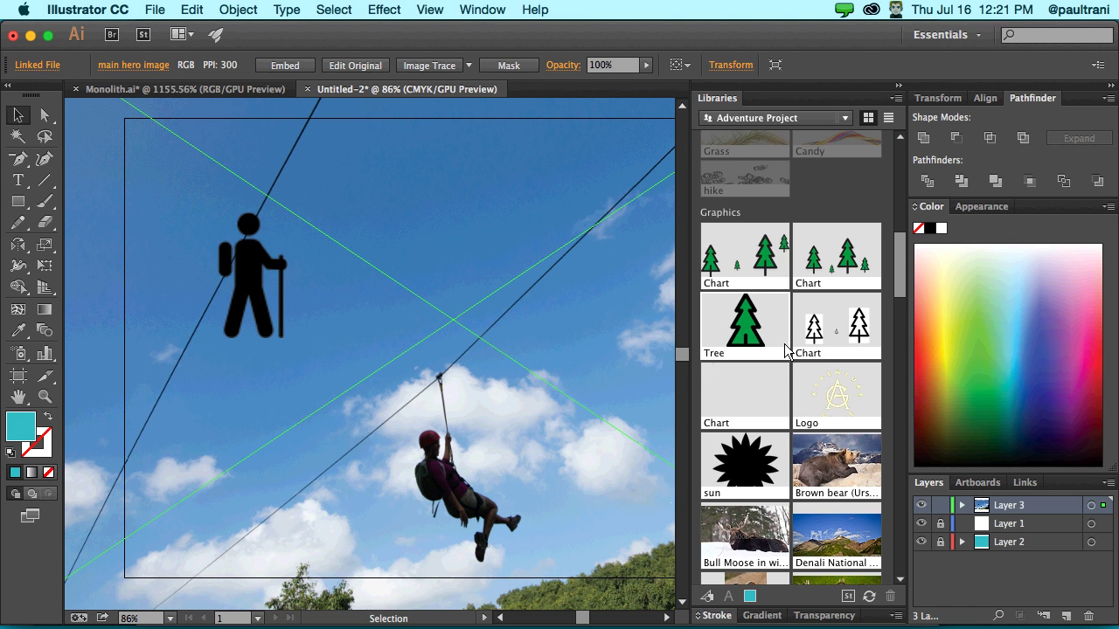
{"action": "scroll", "coordinate": [785, 350], "scroll_direction": "down", "scroll_amount": 3}
{"action": "left_click_drag", "start_coordinate": [836, 223], "coordinate": [270, 260]}
- Remove the hike figure from the artboard and return to Photoshop
{"action": "key", "text": "super+shift+a"}
{"action": "mouse_move", "coordinate": [310, 612]}
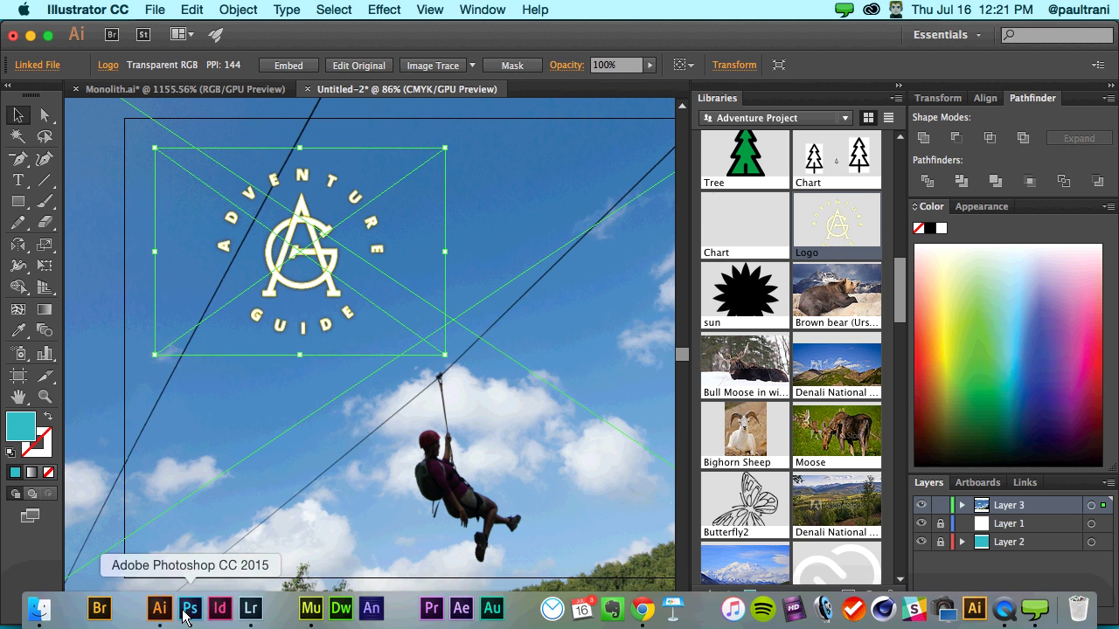
{"action": "left_click", "coordinate": [189, 609]}
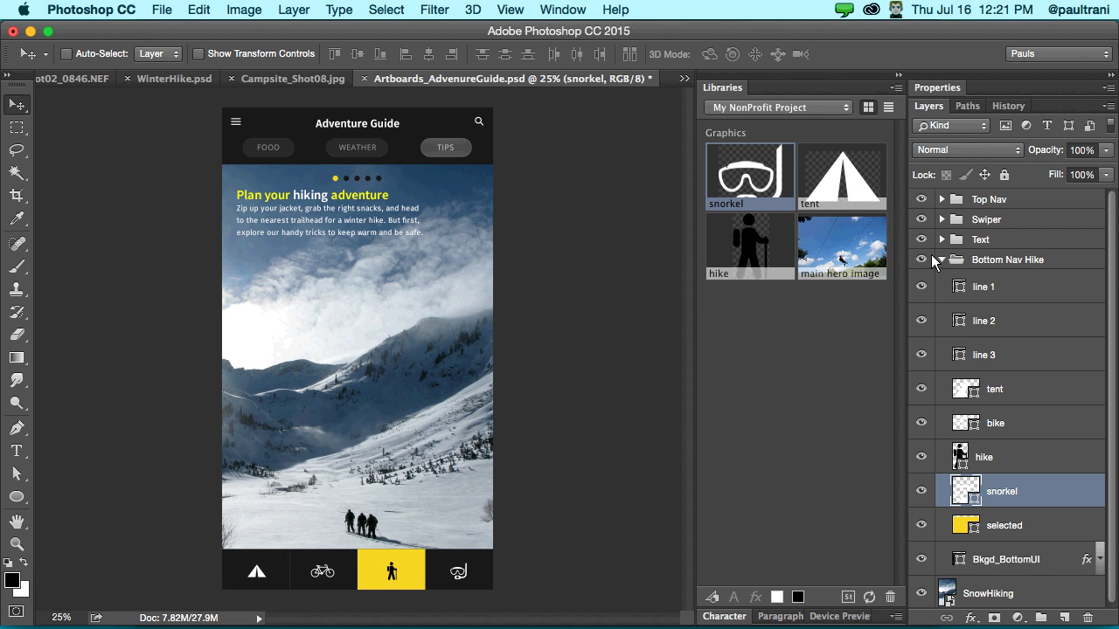
- Place the Adventure Project library Logo on the hike mockup at an enlarged size
{"action": "left_click", "coordinate": [776, 106]}
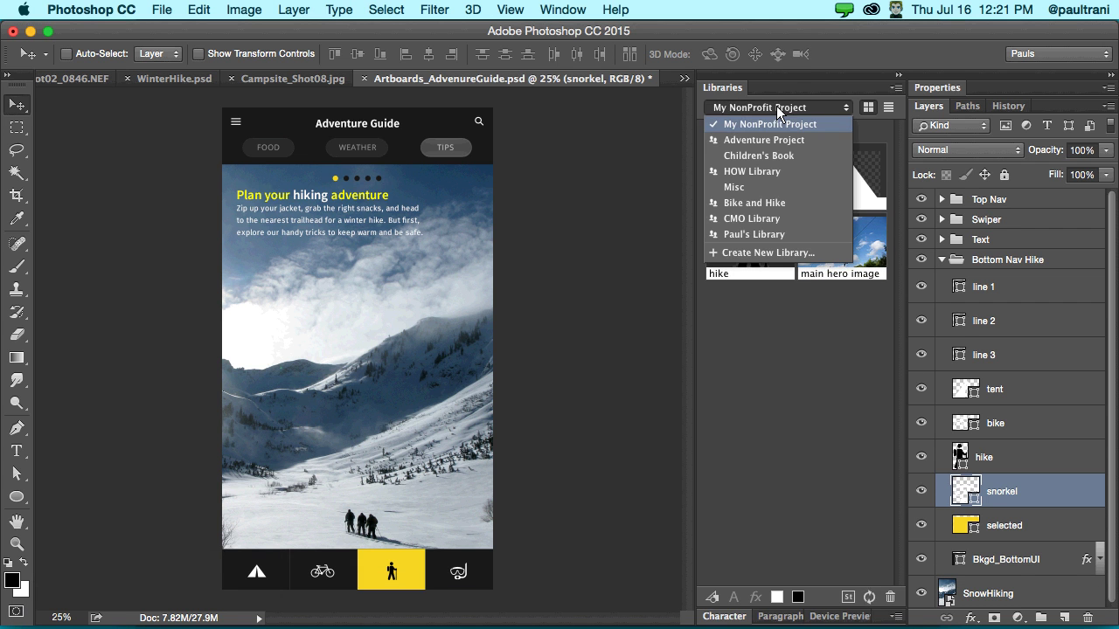
{"action": "left_click", "coordinate": [785, 142]}
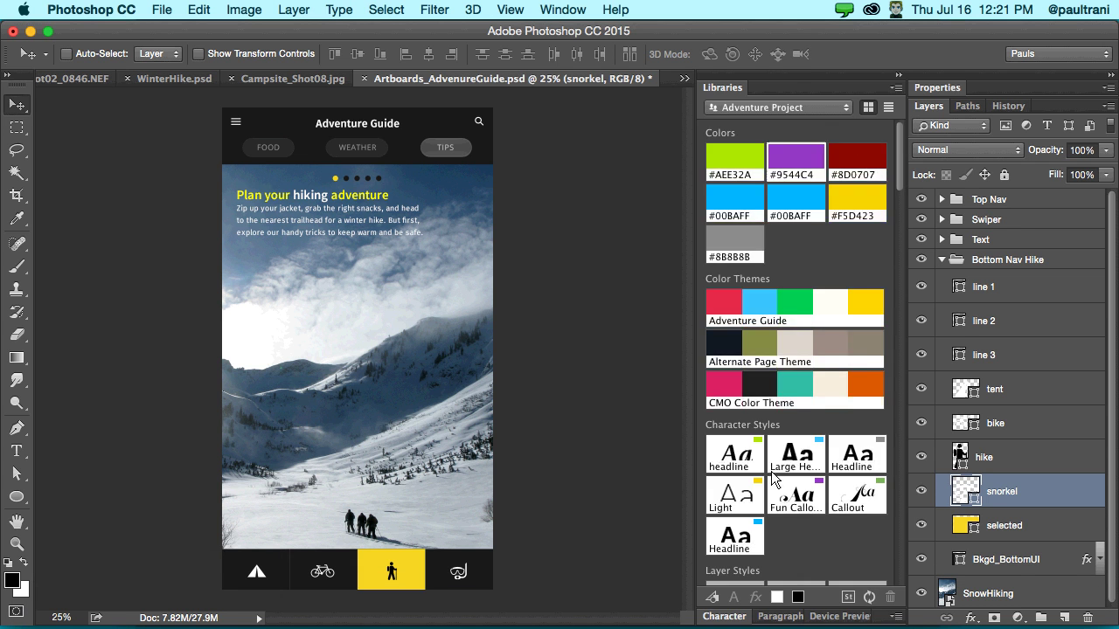
{"action": "scroll", "coordinate": [772, 472], "scroll_direction": "down", "scroll_amount": 6}
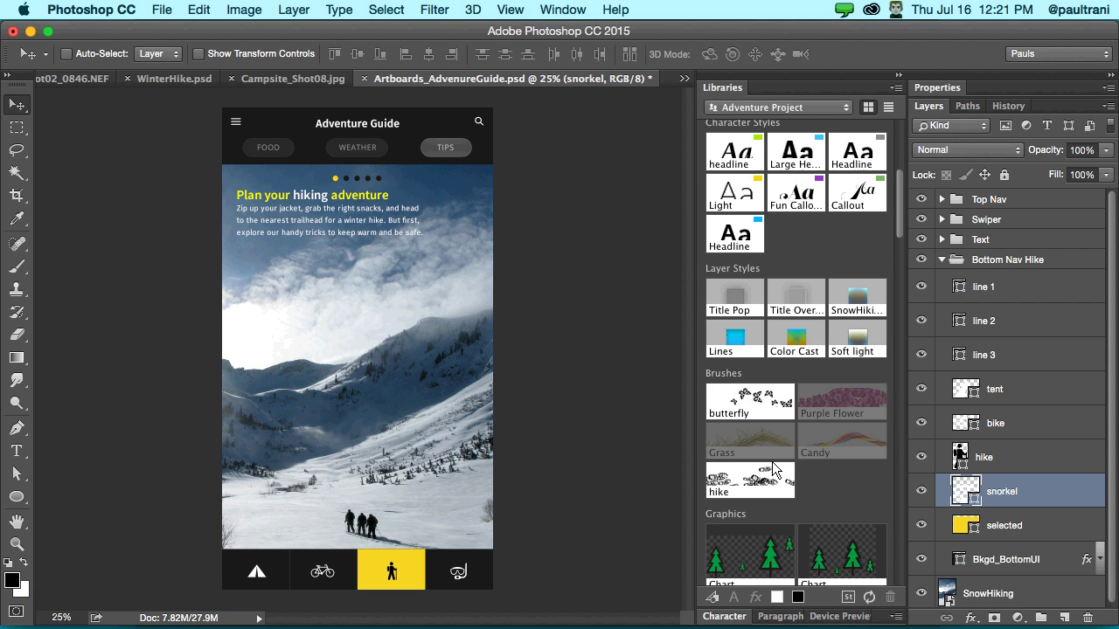
{"action": "scroll", "coordinate": [771, 462], "scroll_direction": "down", "scroll_amount": 5}
{"action": "left_click_drag", "start_coordinate": [842, 424], "coordinate": [182, 224]}
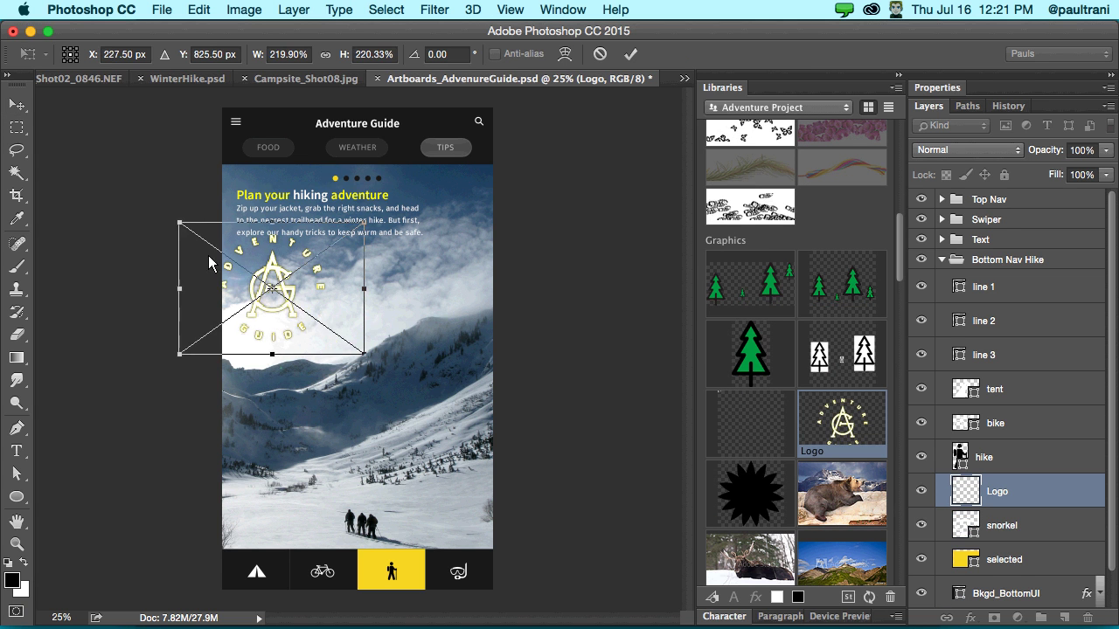
{"action": "key", "text": "Return"}
- Move the logo down onto the snowy slope, zoom in, and open the library Logo source
{"action": "left_click_drag", "start_coordinate": [317, 356], "coordinate": [467, 493]}
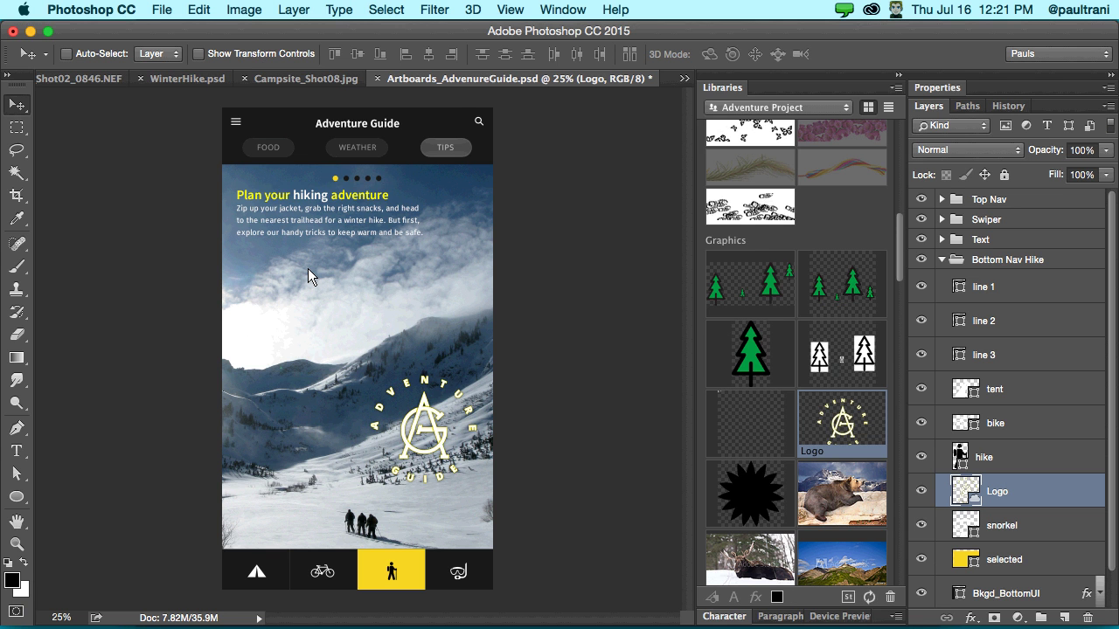
{"action": "key", "text": "super+0"}
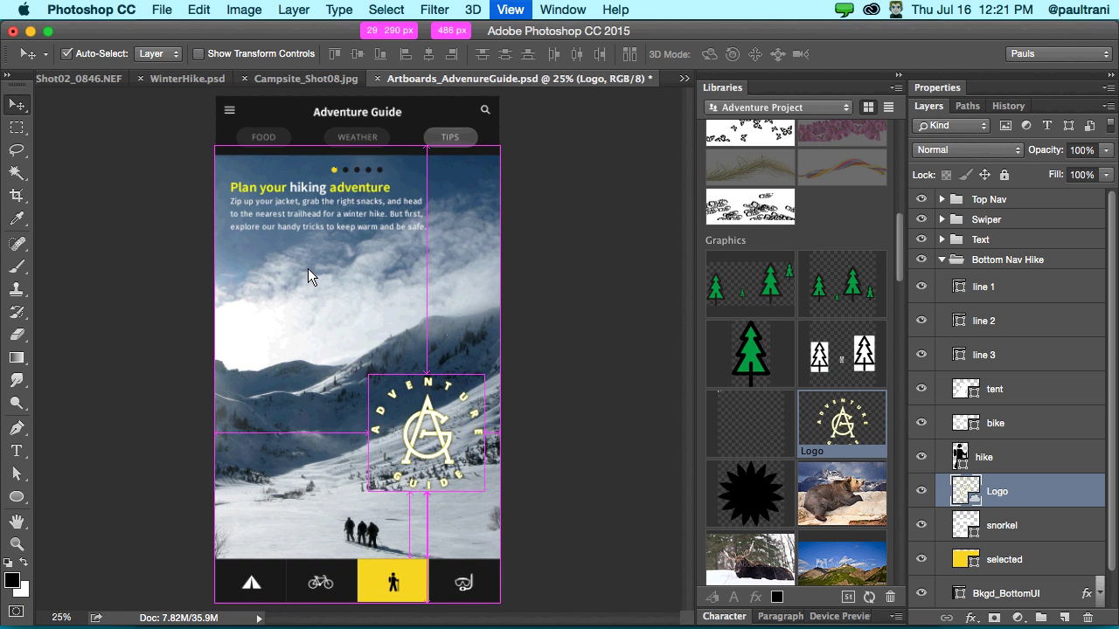
{"action": "key", "text": "super+equal"}
{"action": "key", "text": "super+equal"}
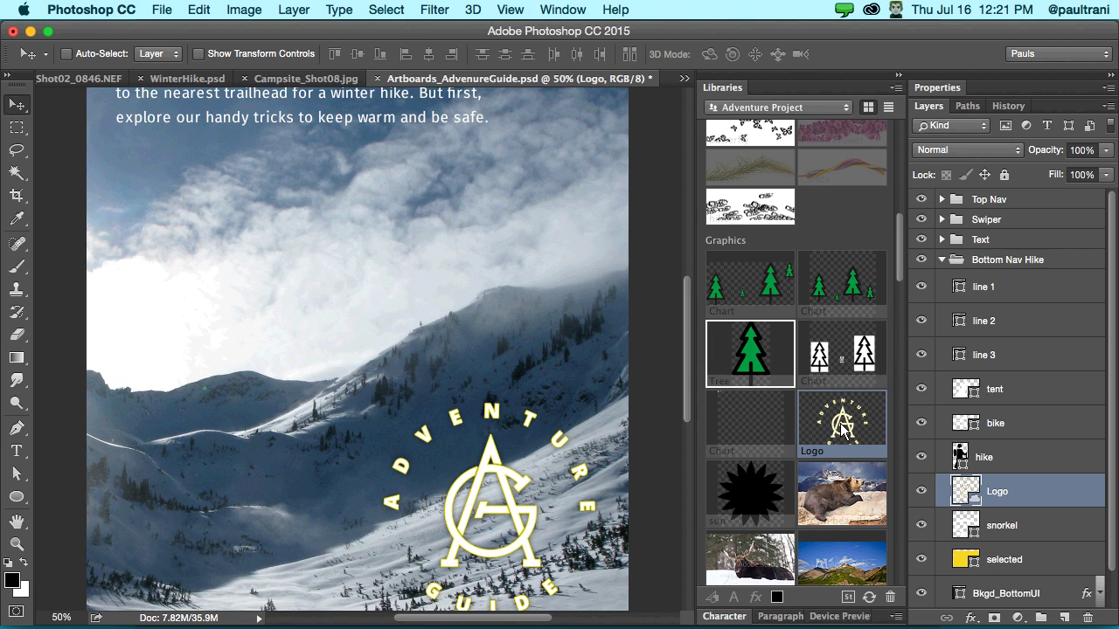
{"action": "double_click", "coordinate": [841, 421]}
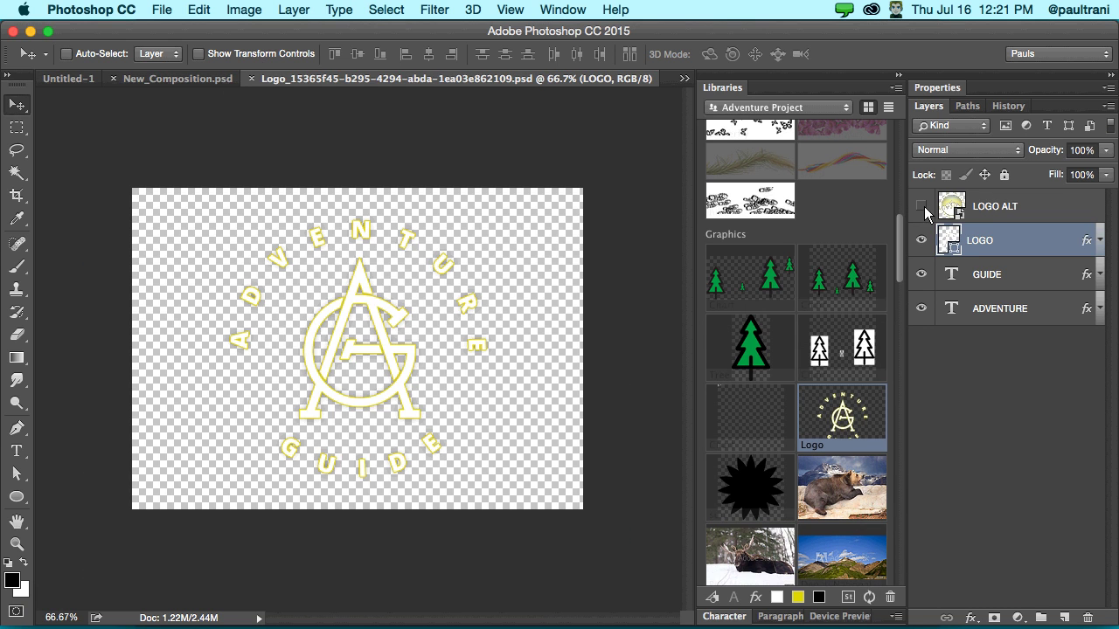
- Show LOGO ALT instead of LOGO, save and close the logo file, then return to Illustrator
{"action": "left_click", "coordinate": [922, 206]}
{"action": "left_click", "coordinate": [922, 241]}
{"action": "left_click", "coordinate": [997, 206]}
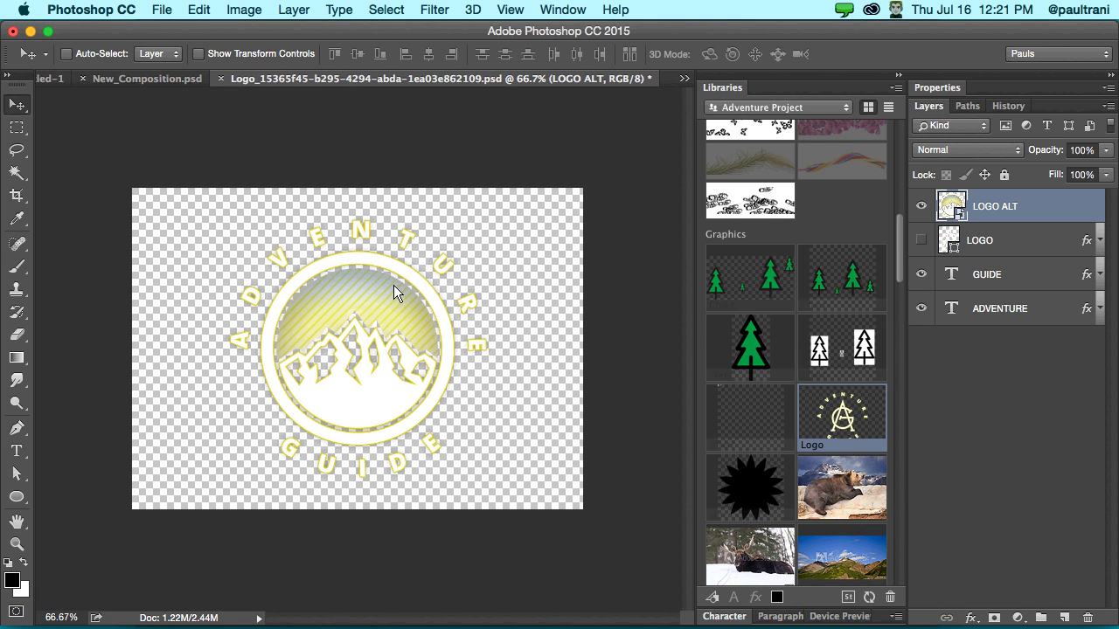
{"action": "key", "text": "super+s"}
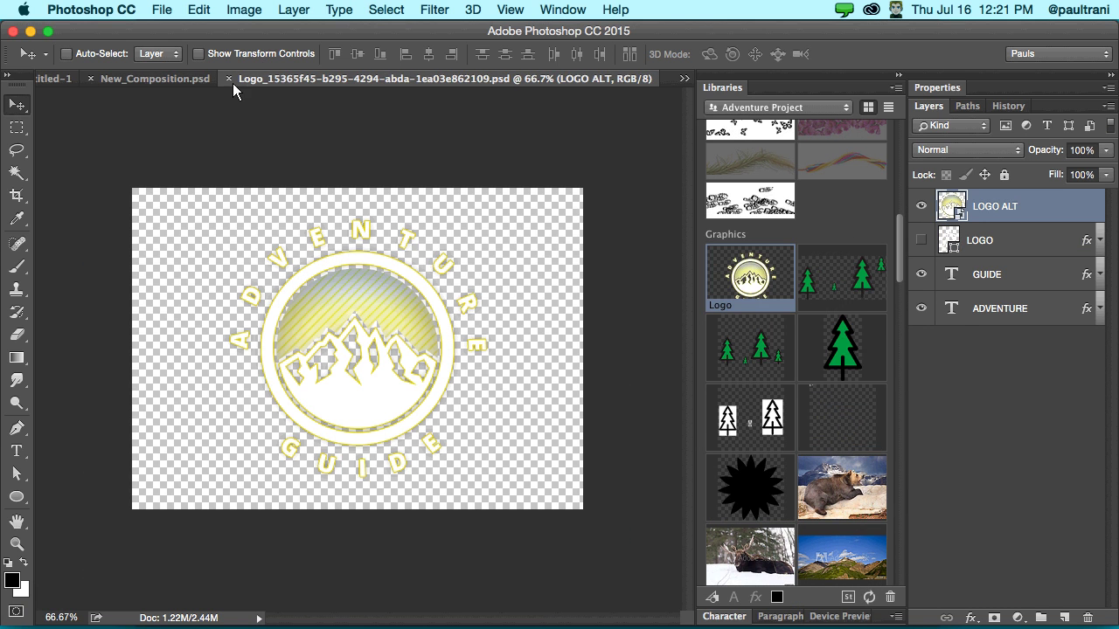
{"action": "left_click", "coordinate": [228, 79]}
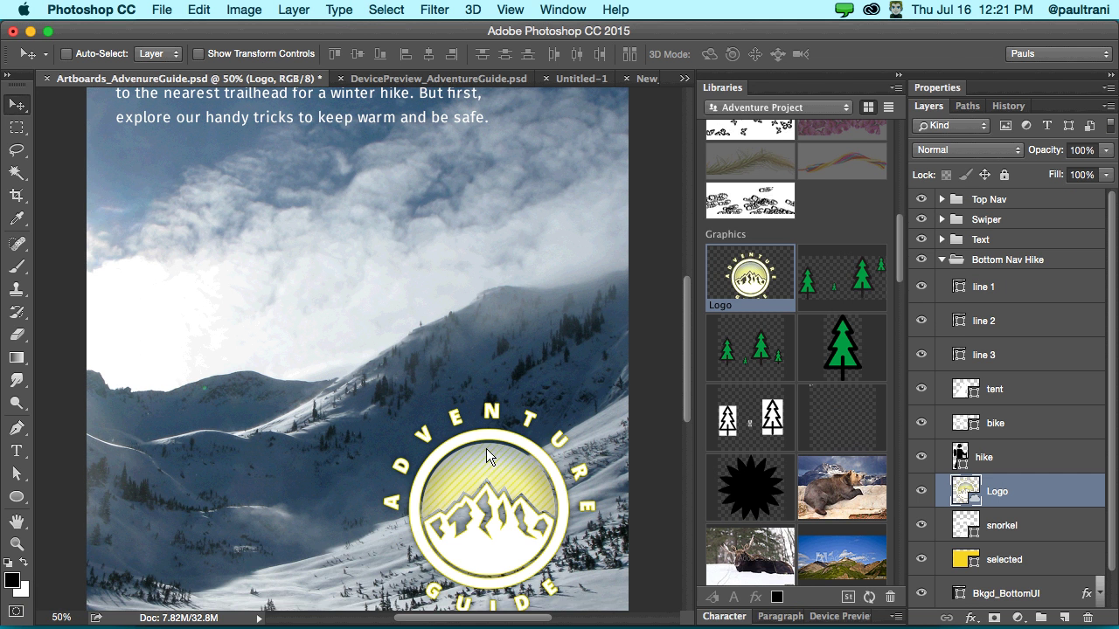
{"action": "mouse_move", "coordinate": [324, 626]}
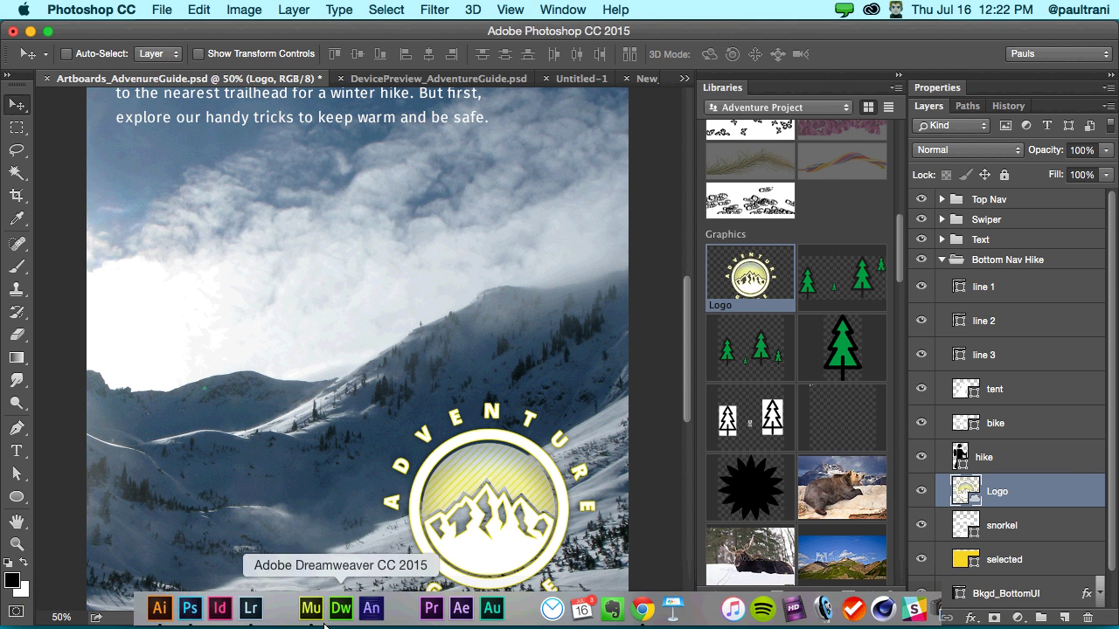
{"action": "left_click", "coordinate": [165, 614]}
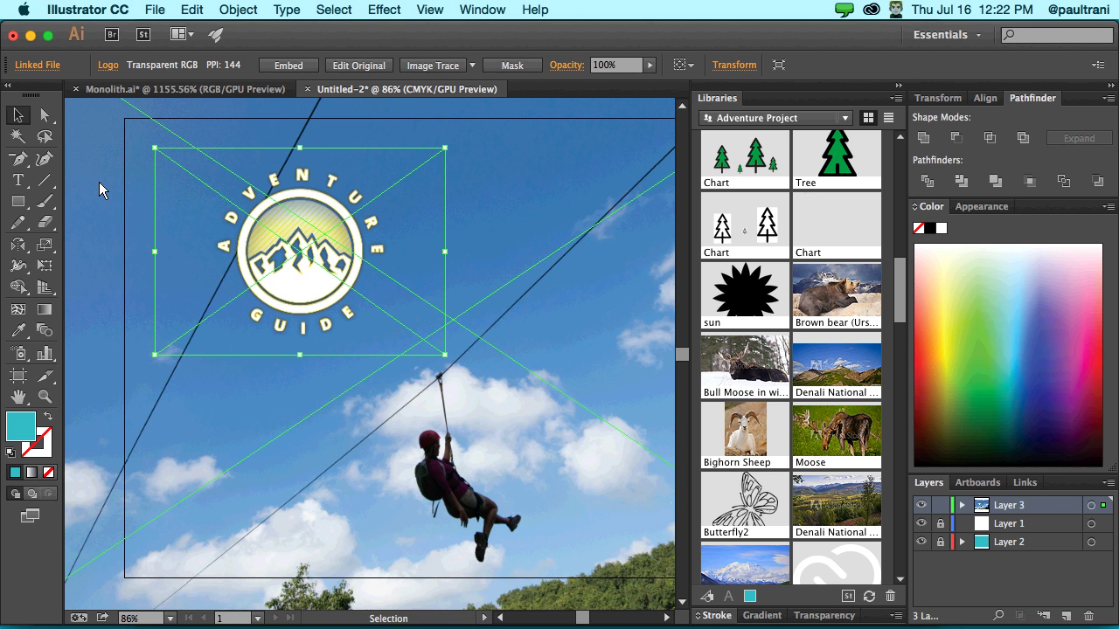
- Choose Collaborate from the Libraries panel menu to share the Adventure Project library
{"action": "left_click", "coordinate": [895, 99]}
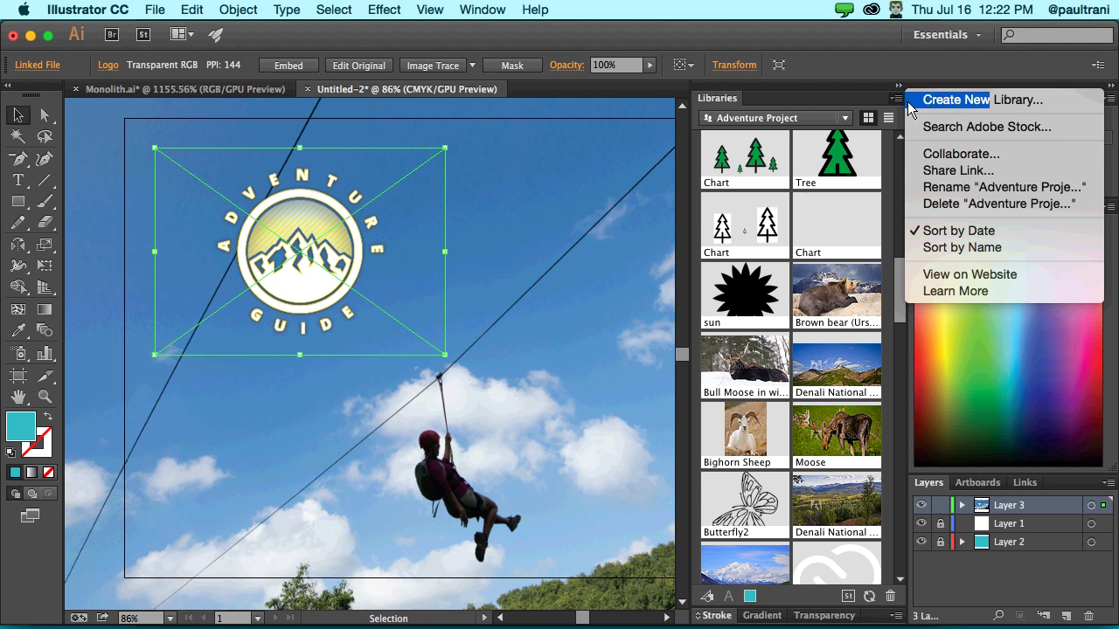
{"action": "left_click", "coordinate": [1003, 154]}
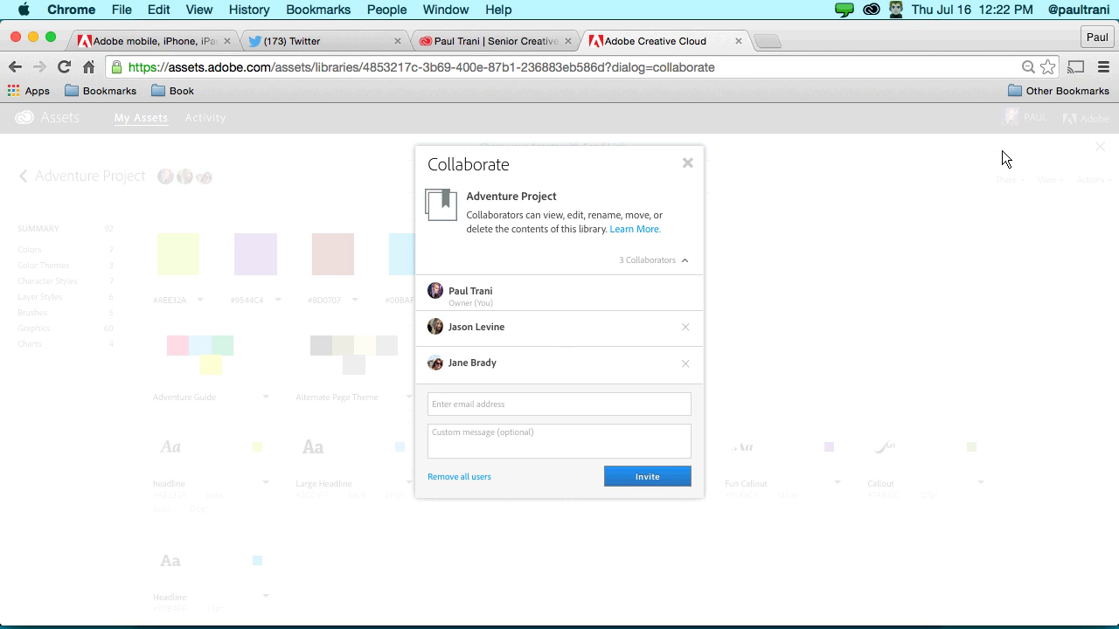
- Invite a collaborator by their e-mail address, close the Collaborate dialog, and minimize Chrome
{"action": "left_click", "coordinate": [474, 404]}
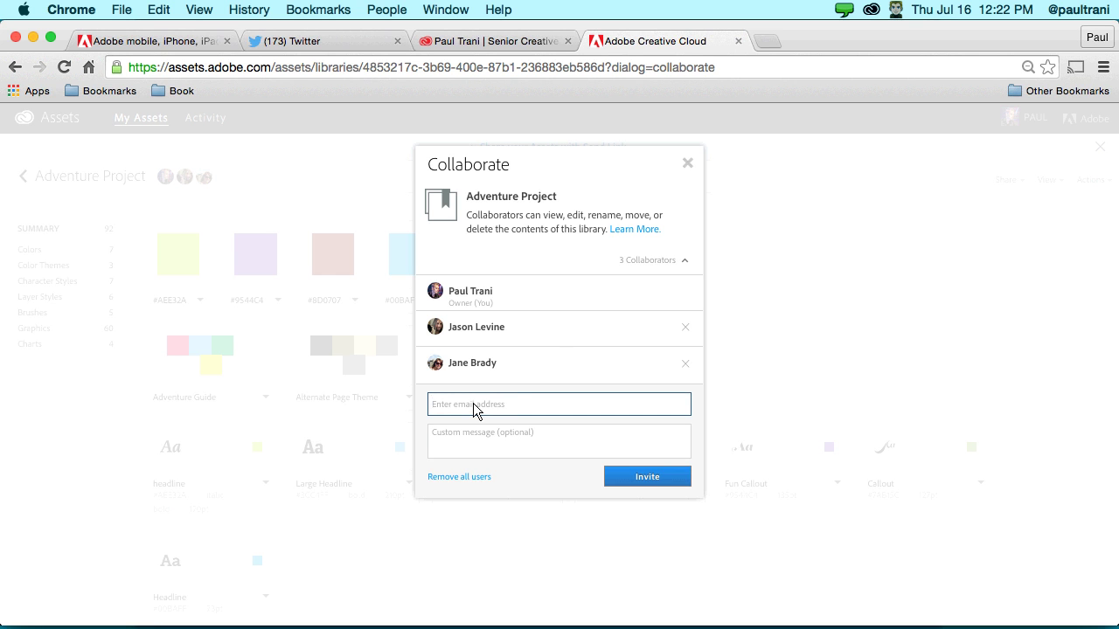
{"action": "left_click", "coordinate": [654, 476]}
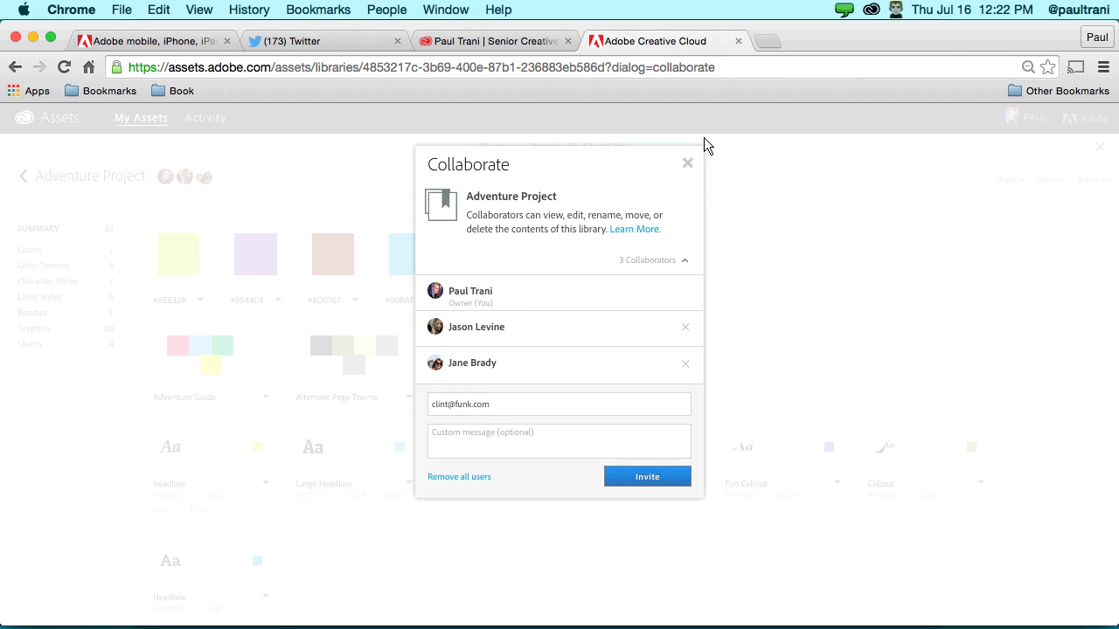
{"action": "left_click", "coordinate": [688, 164]}
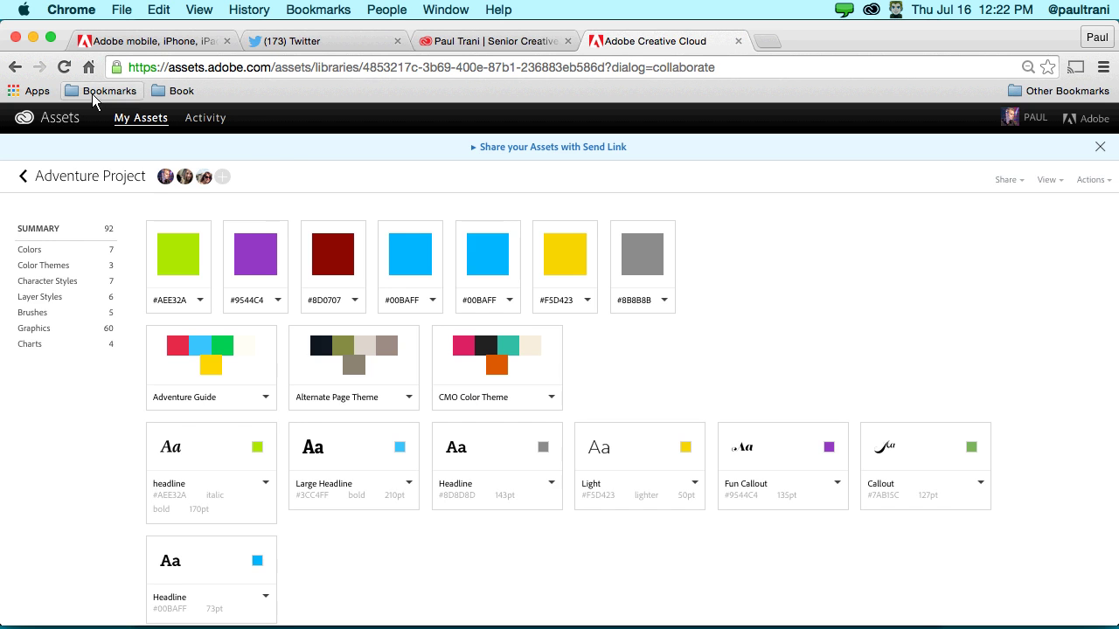
{"action": "left_click", "coordinate": [34, 37]}
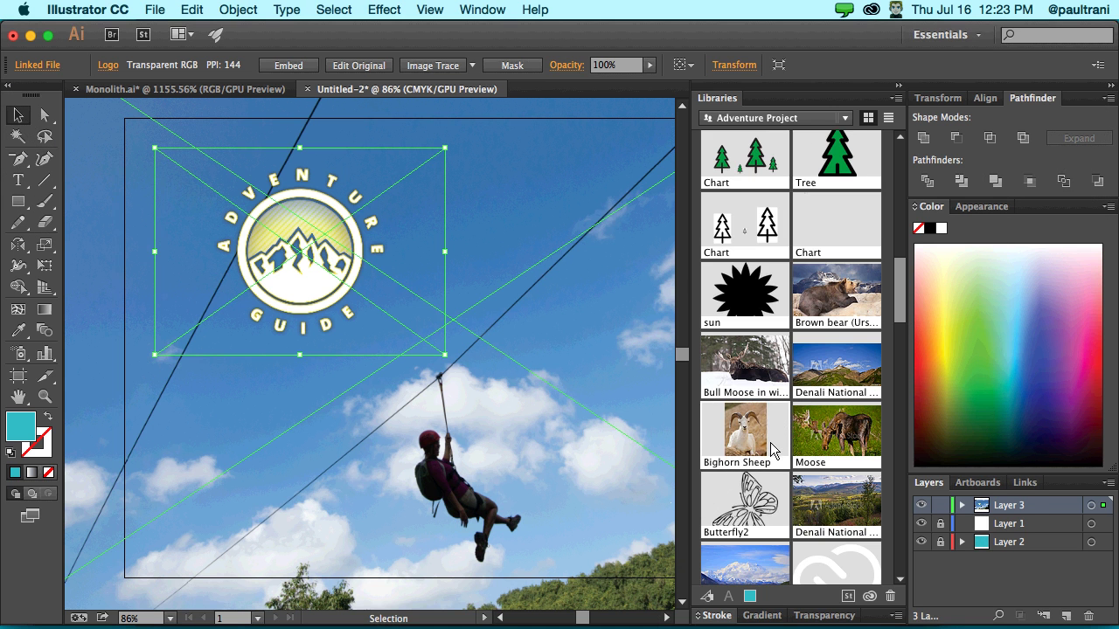
- Minimize Illustrator and bring Photoshop's Artboards_AdvenureGuide.psd to the front
{"action": "scroll", "coordinate": [770, 451], "scroll_direction": "up", "scroll_amount": 3}
{"action": "scroll", "coordinate": [771, 450], "scroll_direction": "up", "scroll_amount": 5}
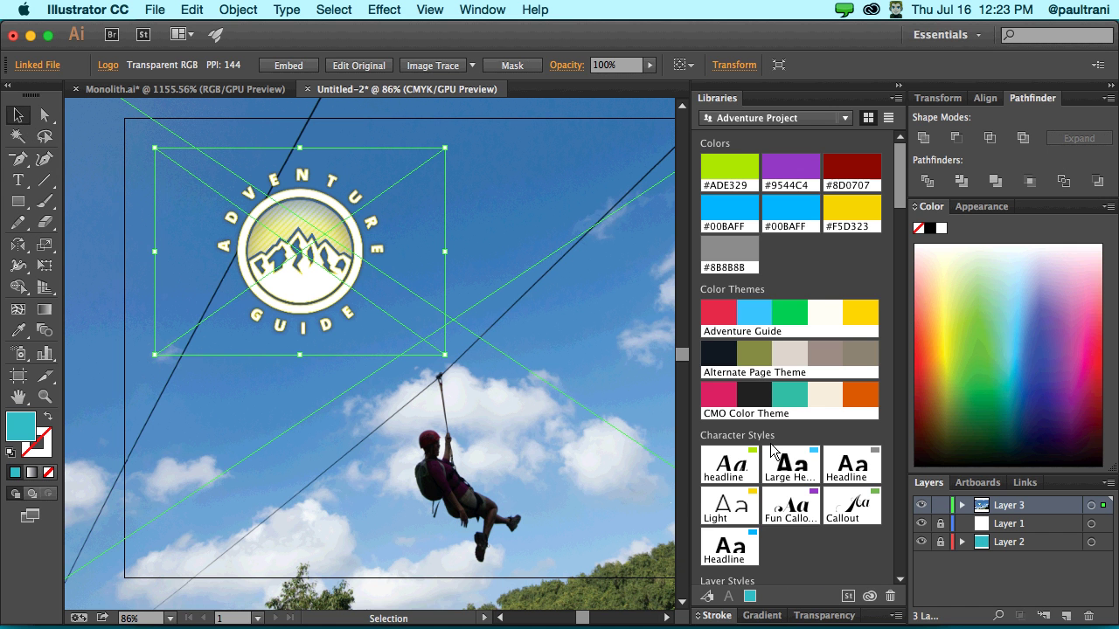
{"action": "left_click", "coordinate": [31, 36]}
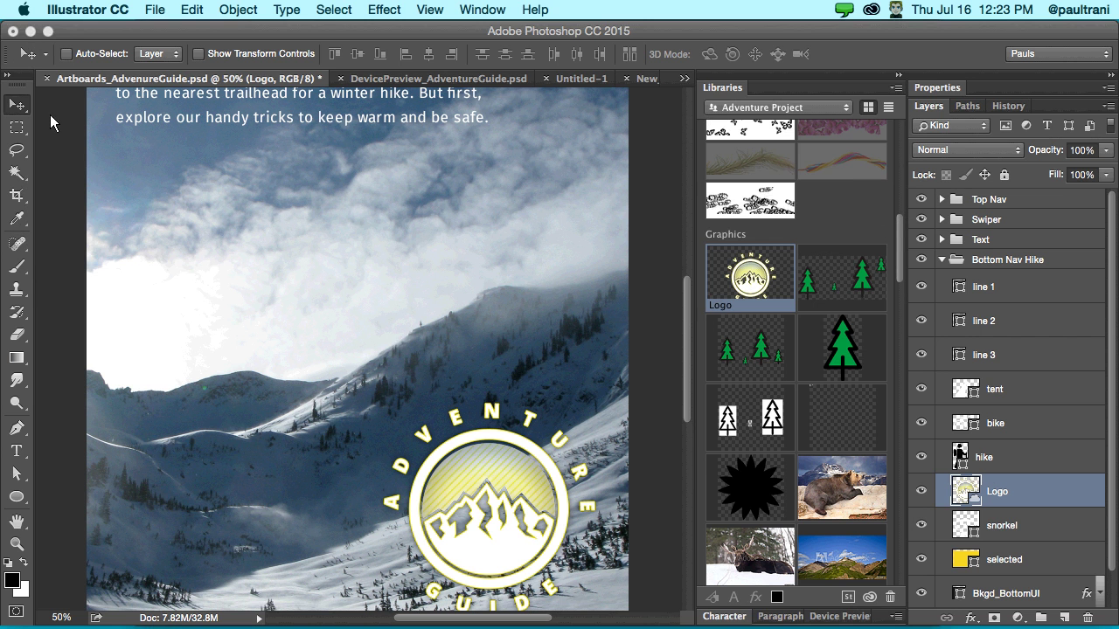
{"action": "left_click", "coordinate": [49, 114]}
{"action": "left_click", "coordinate": [684, 79]}
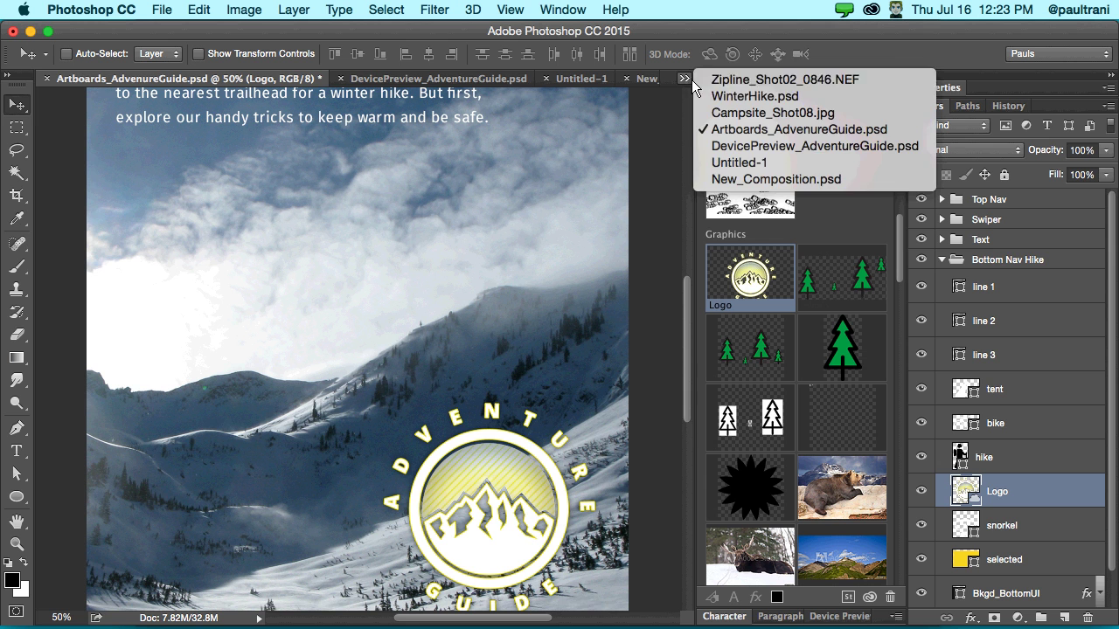
- Switch to the Zipline_Shot02_0846.NEF photo and zoom out to see all of it
{"action": "left_click", "coordinate": [710, 79]}
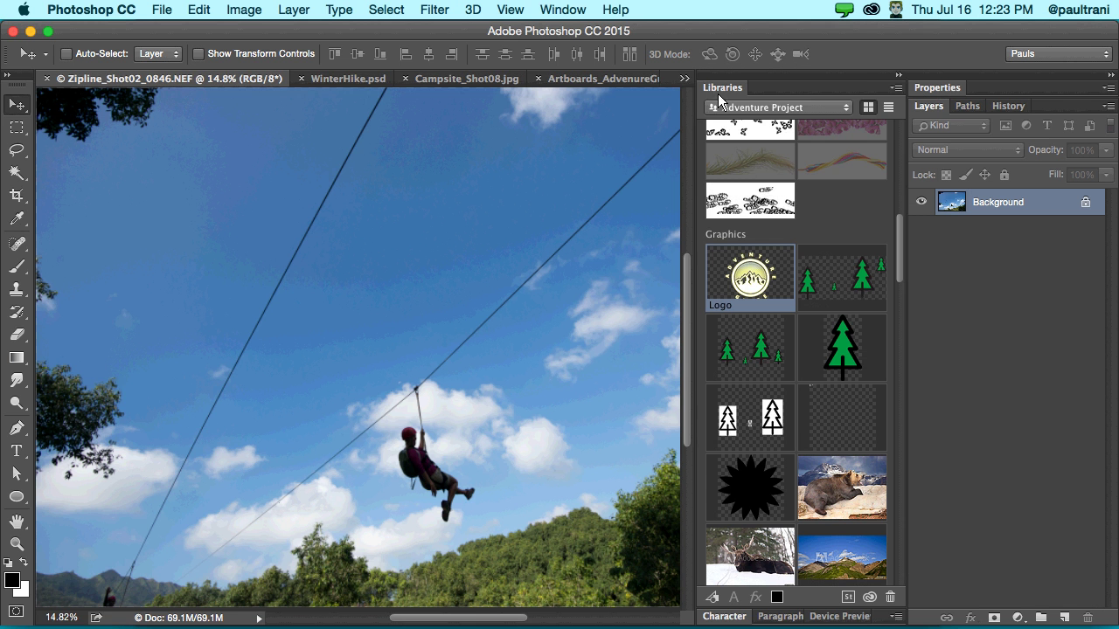
{"action": "left_click", "coordinate": [898, 77]}
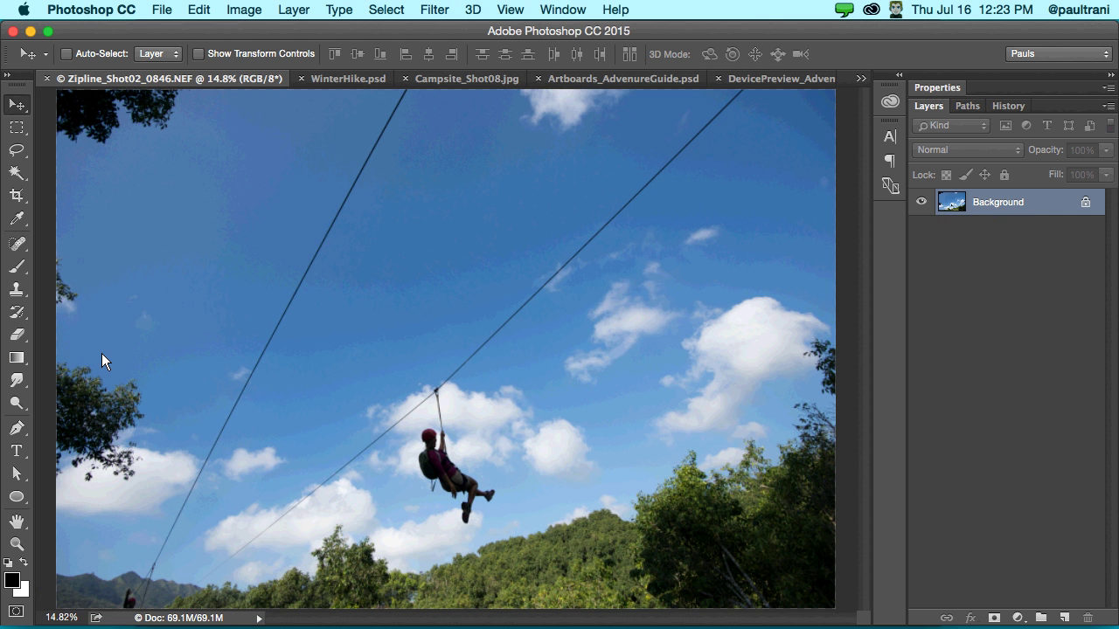
{"action": "key", "text": "super+minus"}
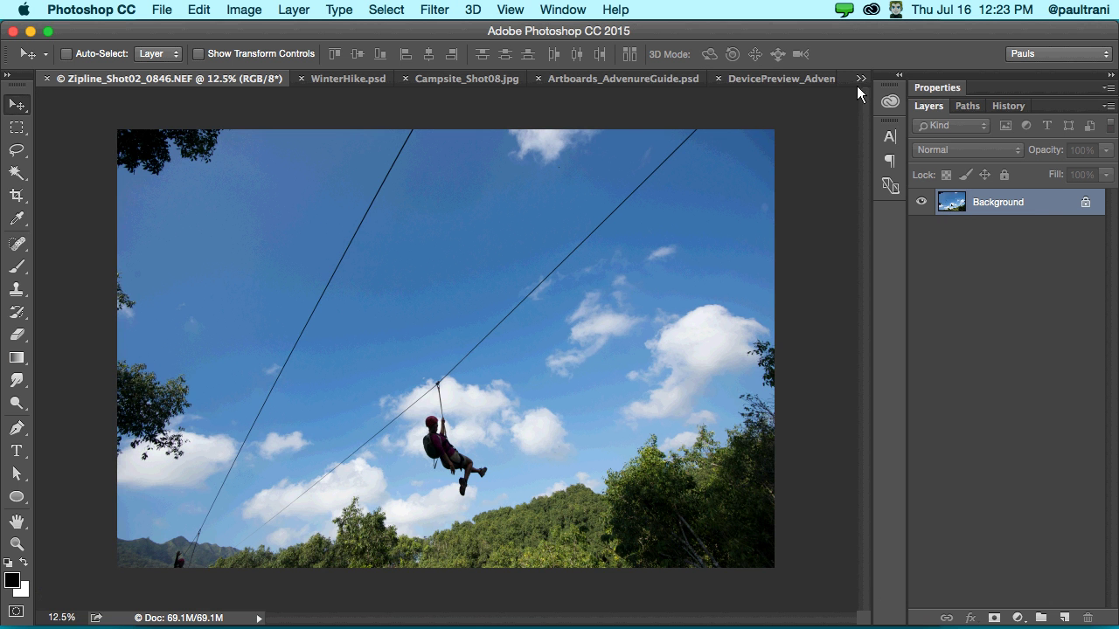
{"action": "left_click", "coordinate": [902, 73]}
{"action": "scroll", "coordinate": [748, 363], "scroll_direction": "down", "scroll_amount": 10}
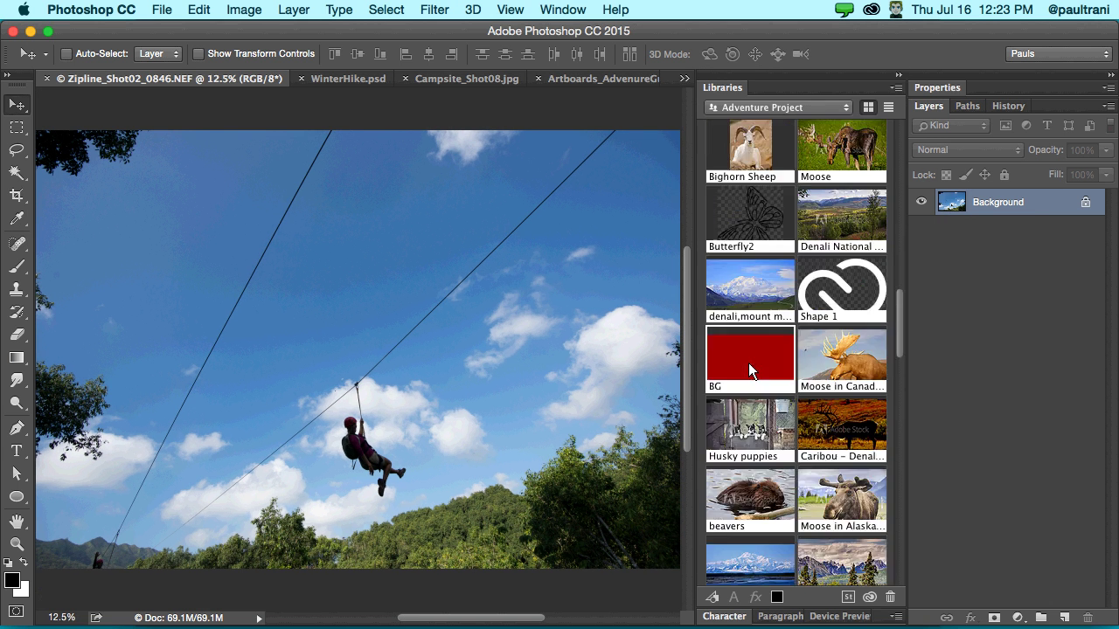
- Open the My NonProfit Project main hero image graphic as a document and fit it on screen
{"action": "left_click", "coordinate": [752, 107]}
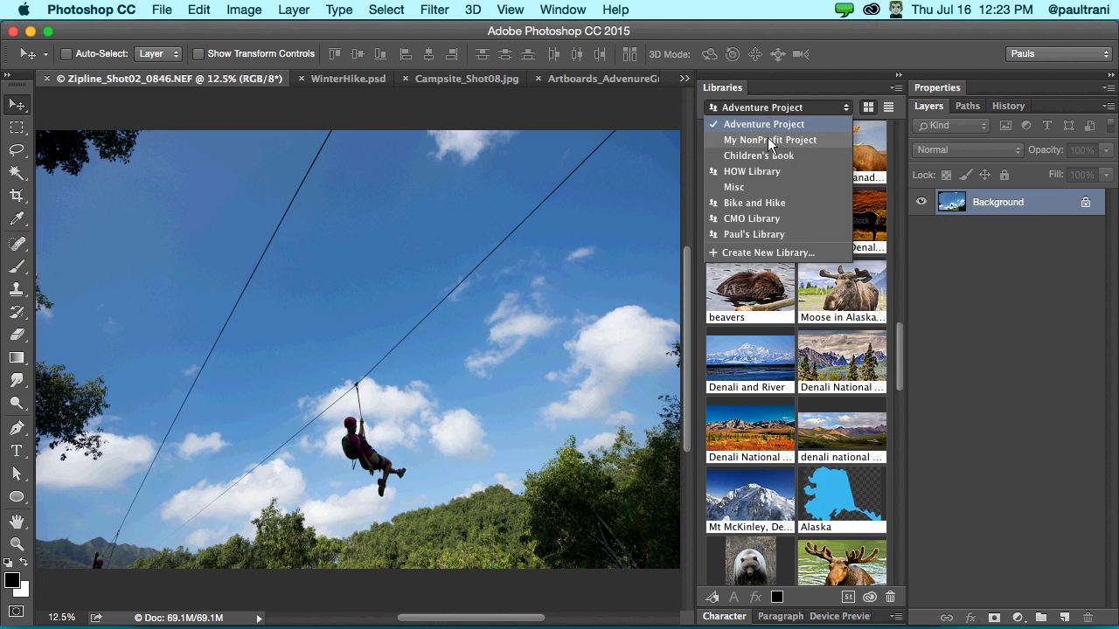
{"action": "left_click", "coordinate": [768, 138]}
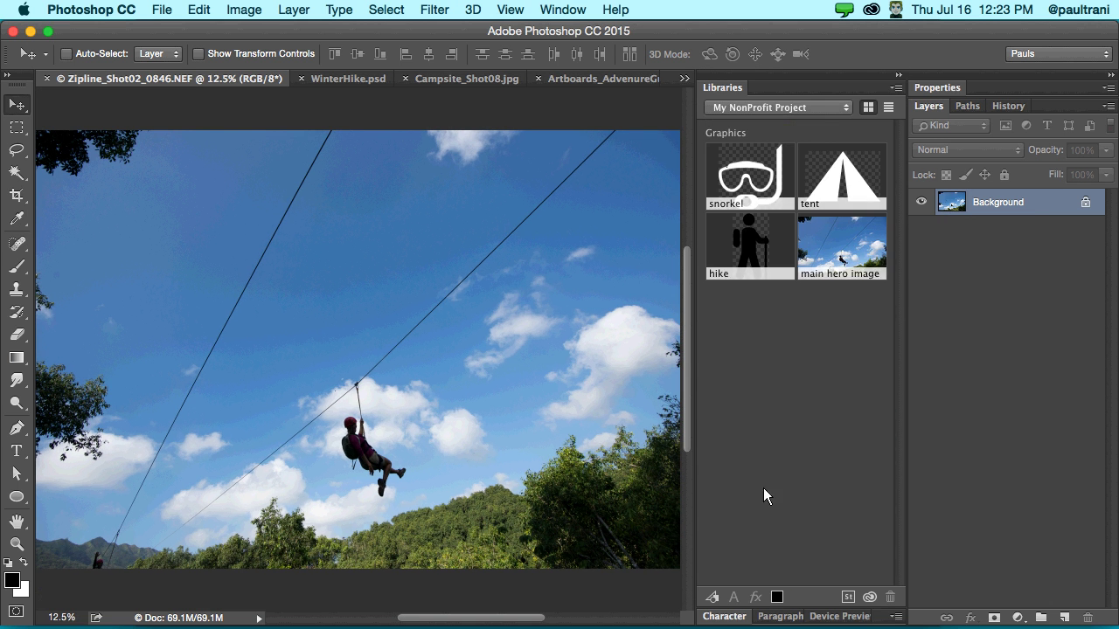
{"action": "double_click", "coordinate": [823, 249]}
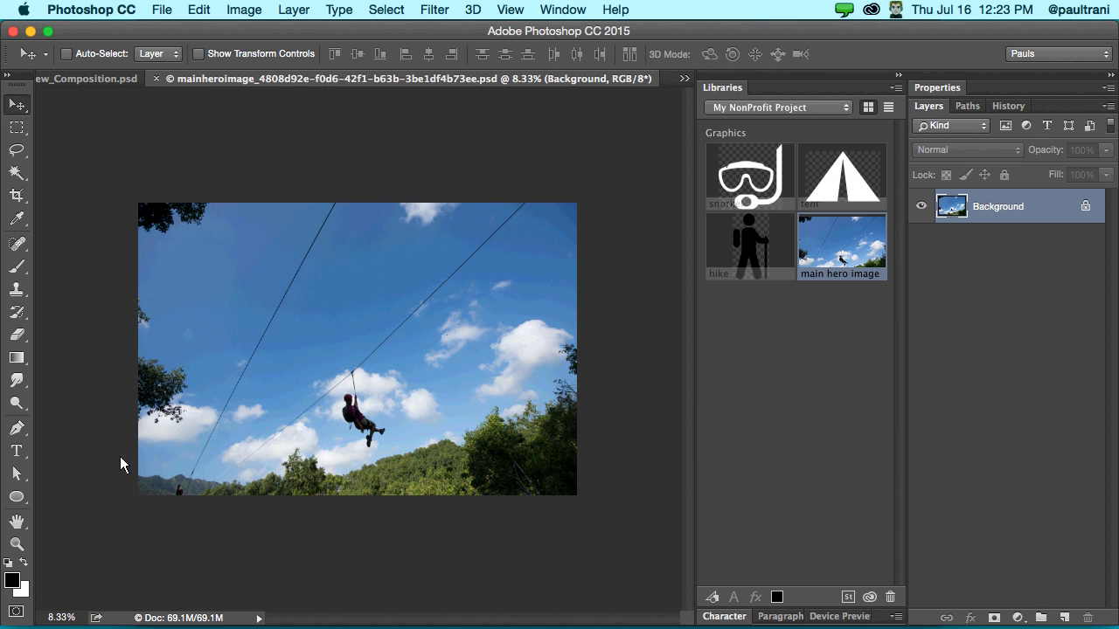
{"action": "key", "text": "super+equal"}
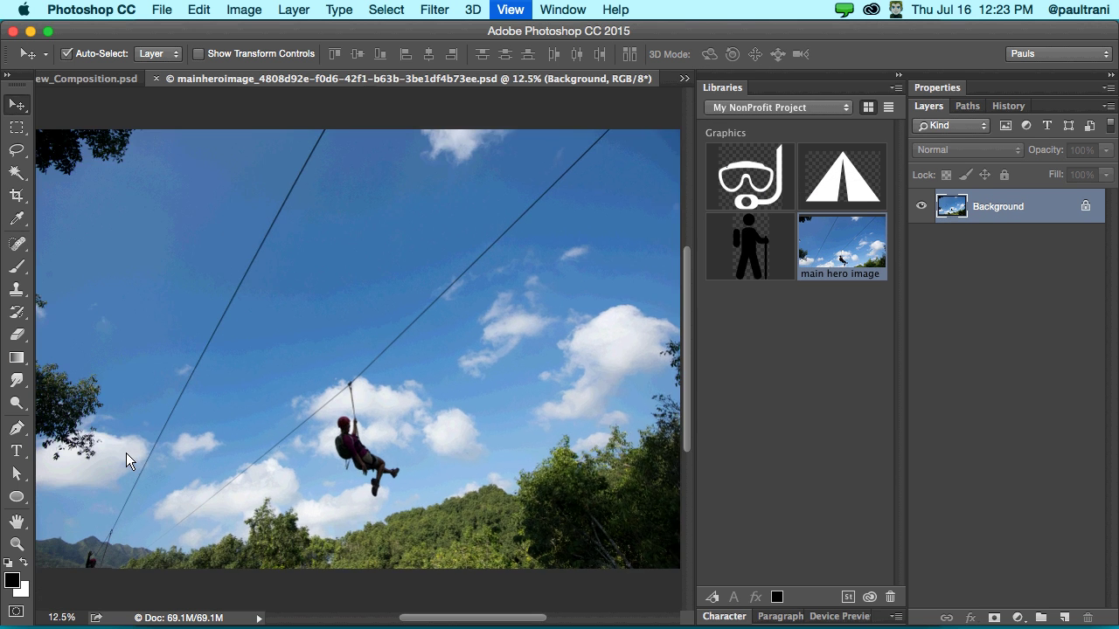
{"action": "scroll", "coordinate": [300, 174], "scroll_direction": "left", "scroll_amount": 5}
{"action": "scroll", "coordinate": [305, 182], "scroll_direction": "up", "scroll_amount": 3}
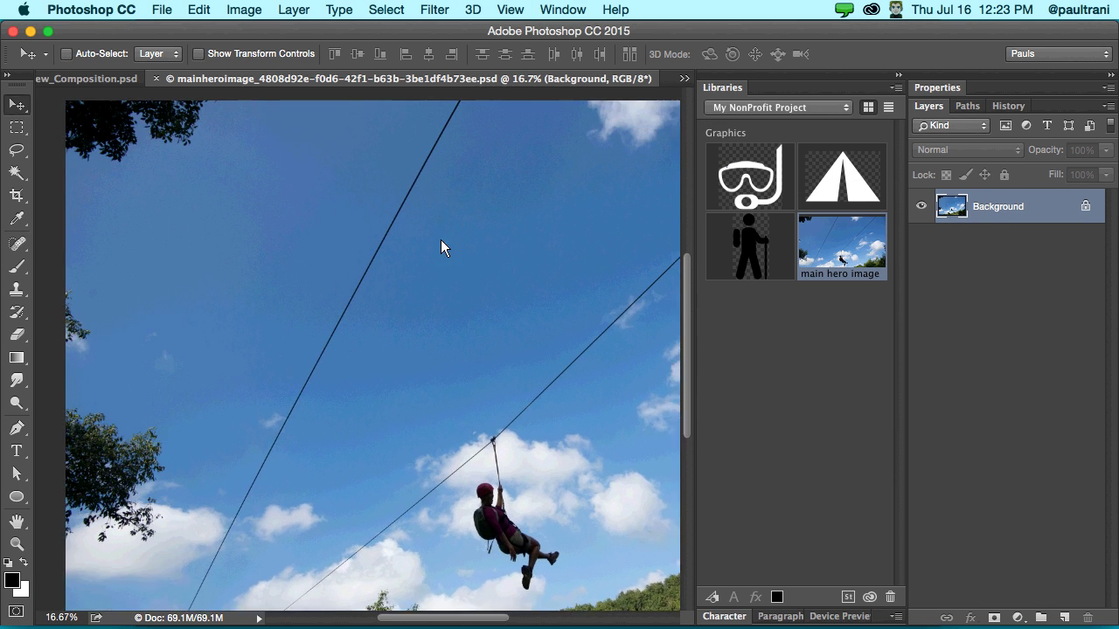
{"action": "scroll", "coordinate": [424, 174], "scroll_direction": "down", "scroll_amount": 3}
{"action": "key", "text": "super+0"}
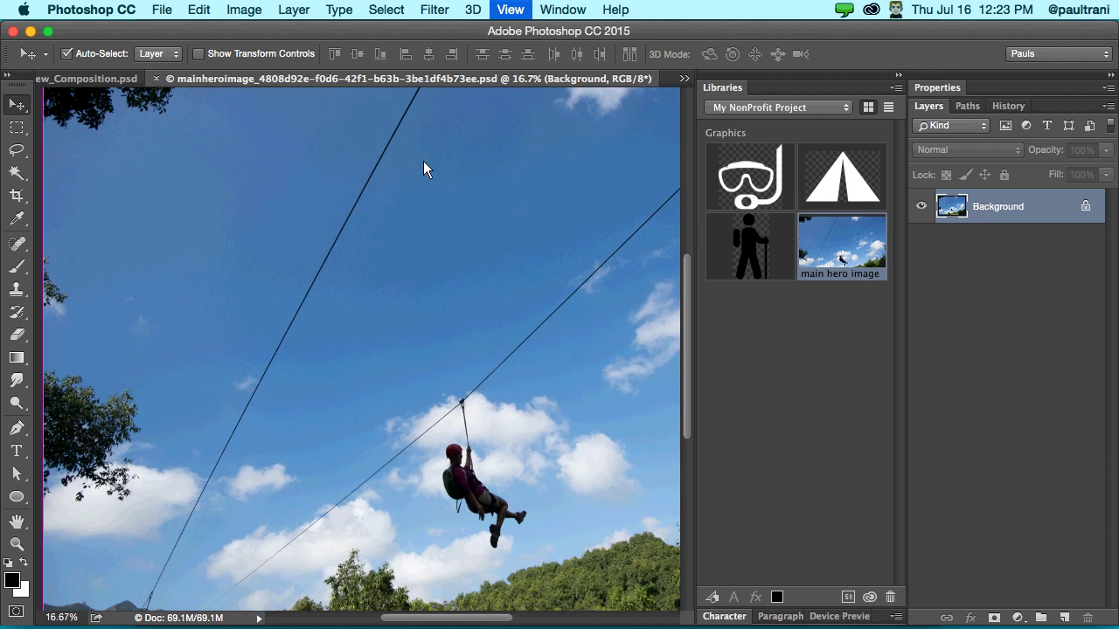
- Heal away the top end of the left zip line with the Spot Healing Brush, then enlarge the brush
{"action": "left_click", "coordinate": [19, 246]}
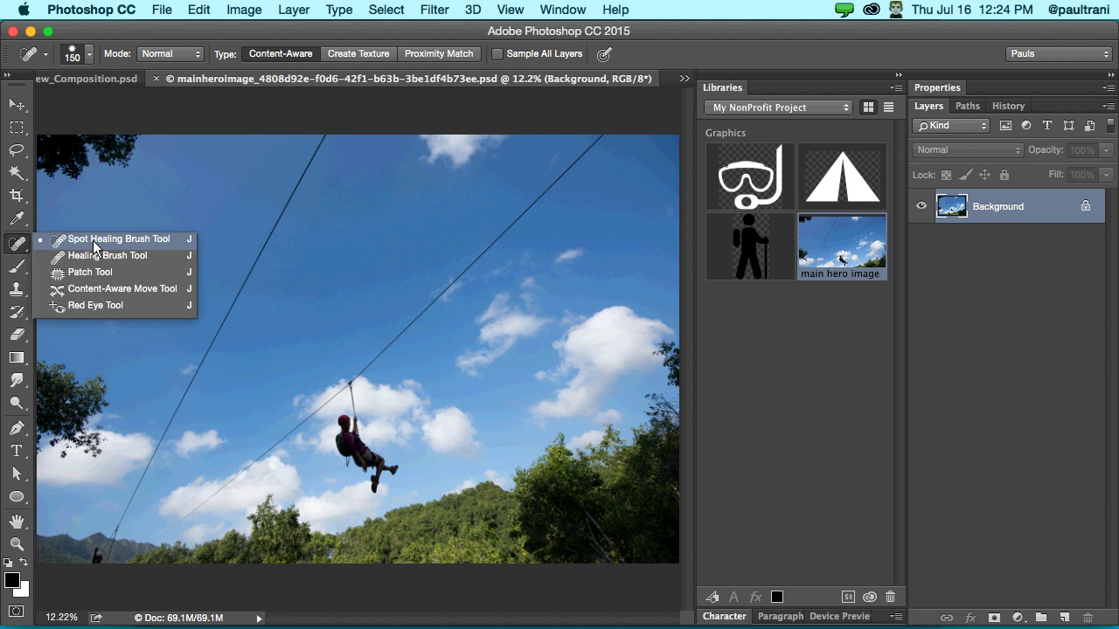
{"action": "left_click", "coordinate": [92, 240]}
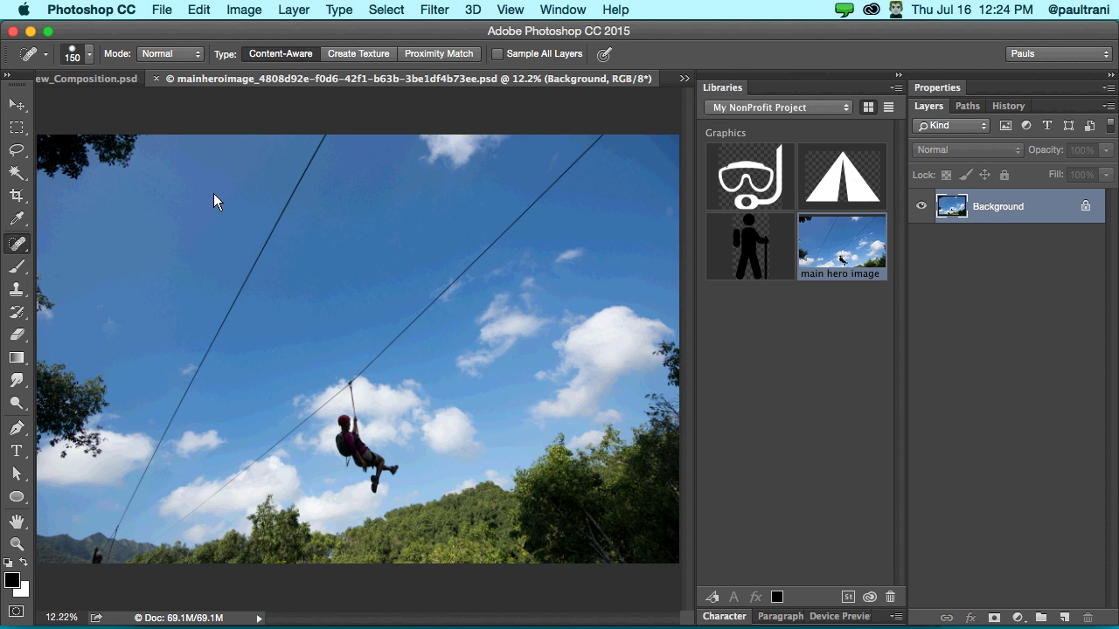
{"action": "left_click", "coordinate": [326, 138]}
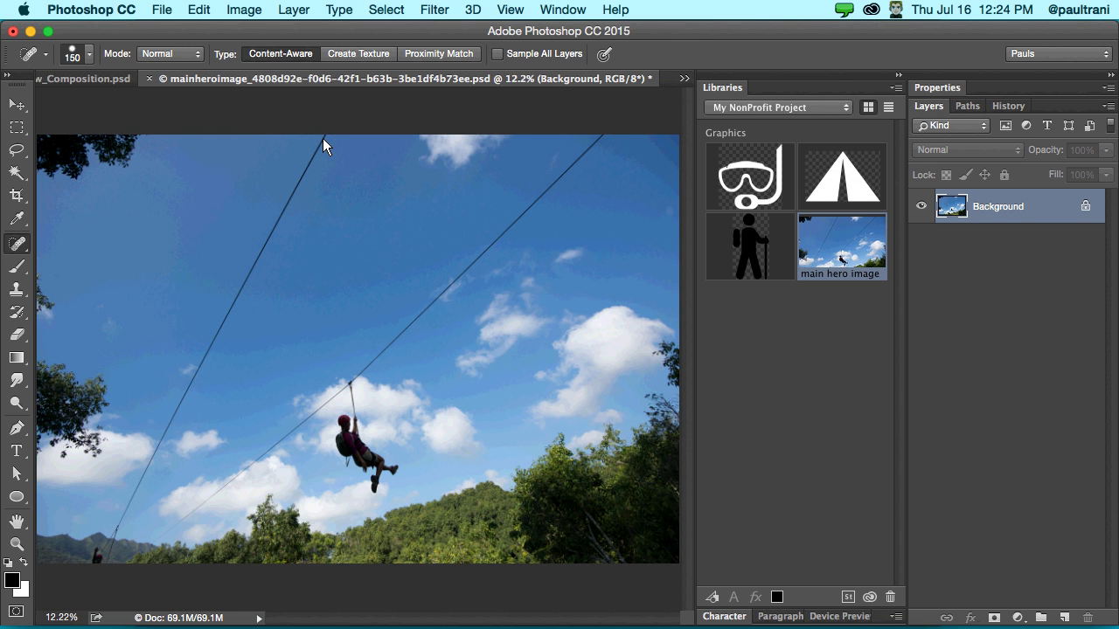
{"action": "key", "text": "bracketright"}
{"action": "key", "text": "bracketright"}
{"action": "key", "text": "bracketright"}
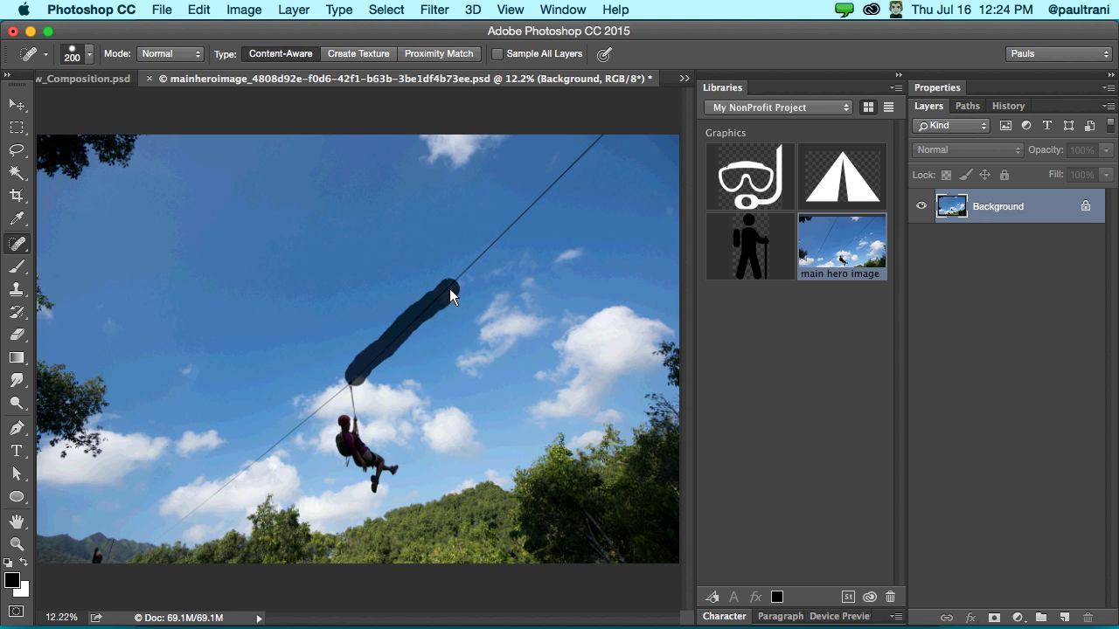
- Paint healing strokes over the upper and lower zip line and the zip-liner with his rope
{"action": "left_click_drag", "start_coordinate": [449, 289], "coordinate": [499, 221]}
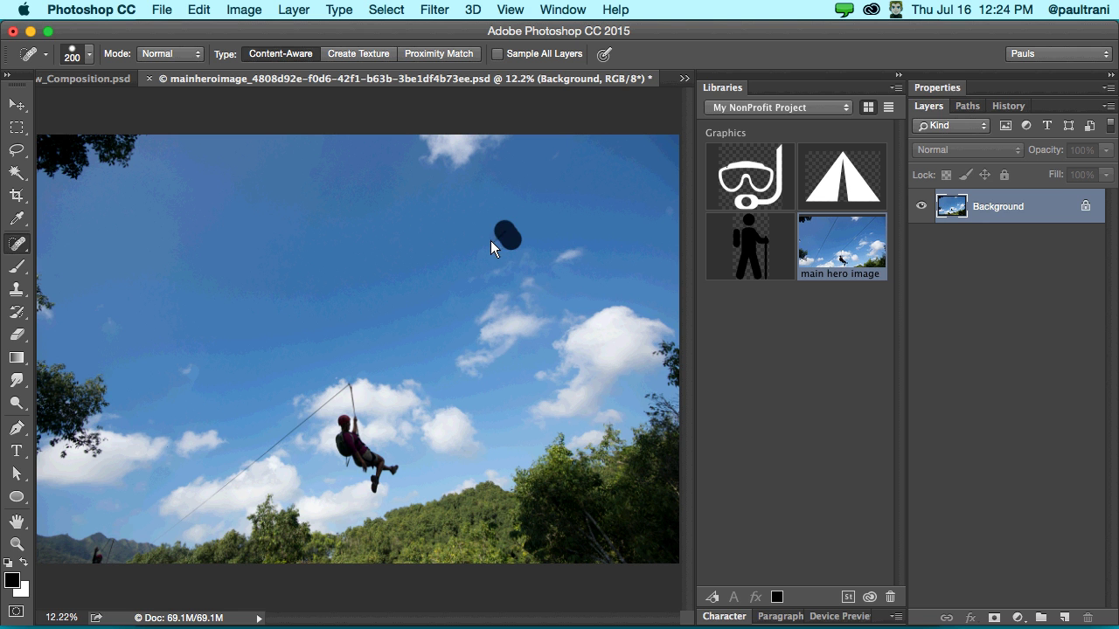
{"action": "left_click_drag", "start_coordinate": [340, 388], "coordinate": [298, 425]}
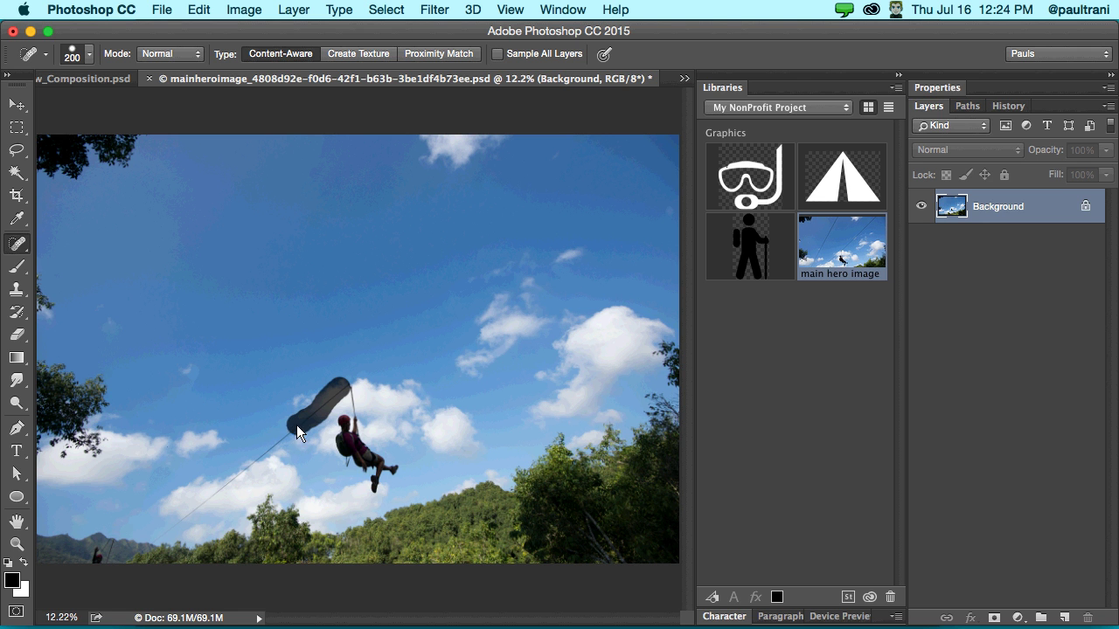
{"action": "left_click_drag", "start_coordinate": [160, 541], "coordinate": [154, 535]}
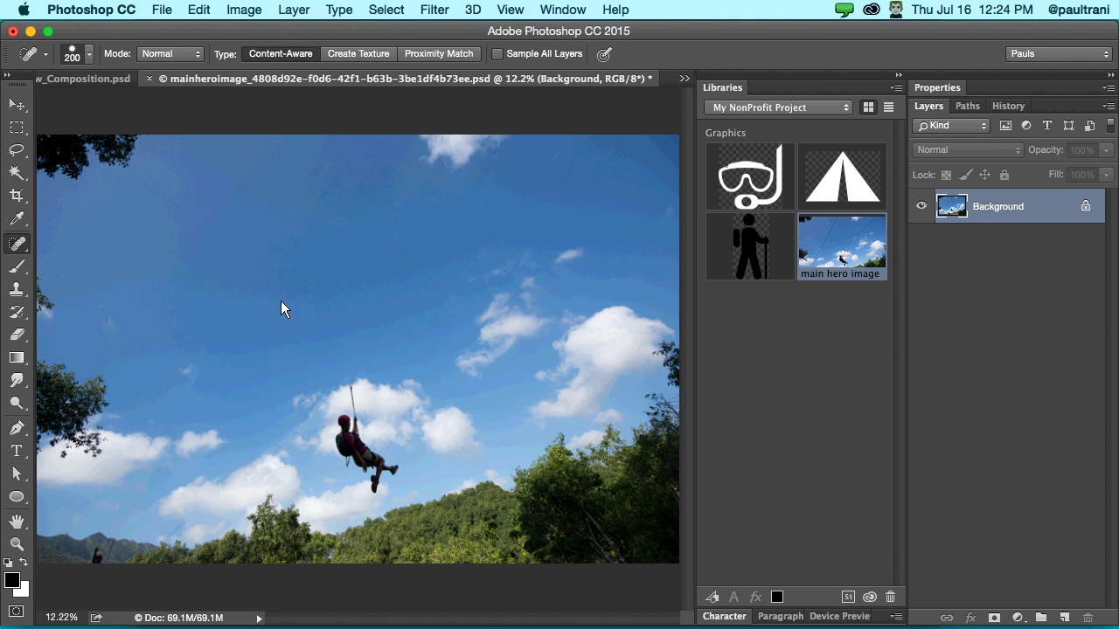
{"action": "mouse_move", "coordinate": [351, 385]}
{"action": "left_mouse_down"}
{"action": "mouse_move", "coordinate": [348, 450]}
{"action": "mouse_move", "coordinate": [337, 431]}
{"action": "mouse_move", "coordinate": [362, 431]}
{"action": "mouse_move", "coordinate": [391, 468]}
{"action": "mouse_move", "coordinate": [377, 494]}
{"action": "mouse_move", "coordinate": [357, 465]}
{"action": "left_mouse_up"}
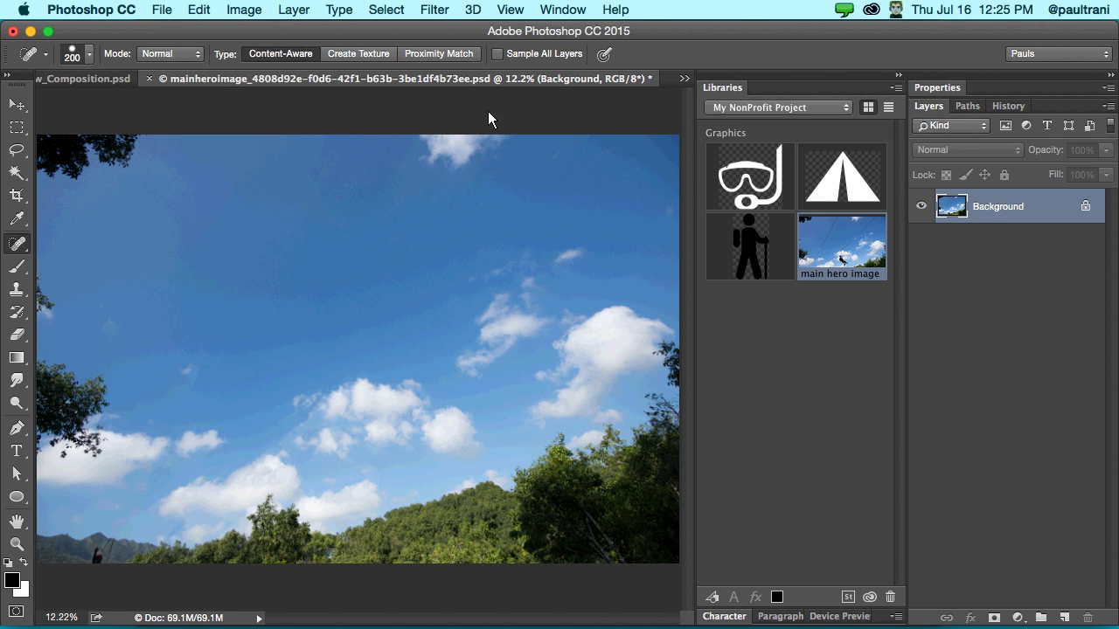
{"action": "left_click", "coordinate": [683, 79]}
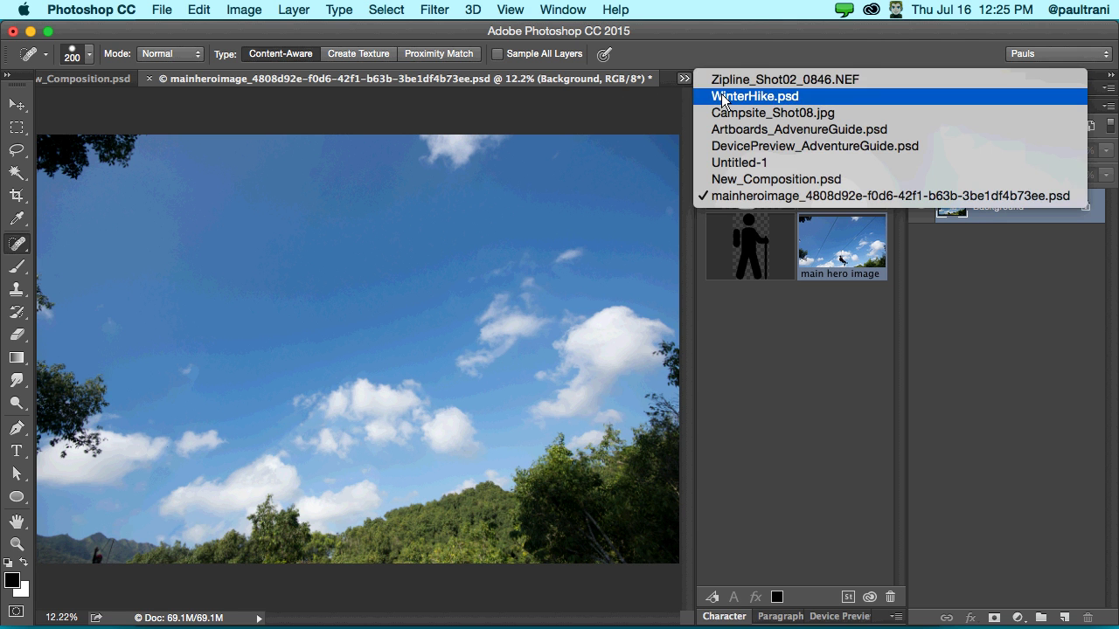
- In WinterHike.psd, lasso the three hikers with Content-Aware Move and drag them right and down
{"action": "left_click", "coordinate": [721, 93]}
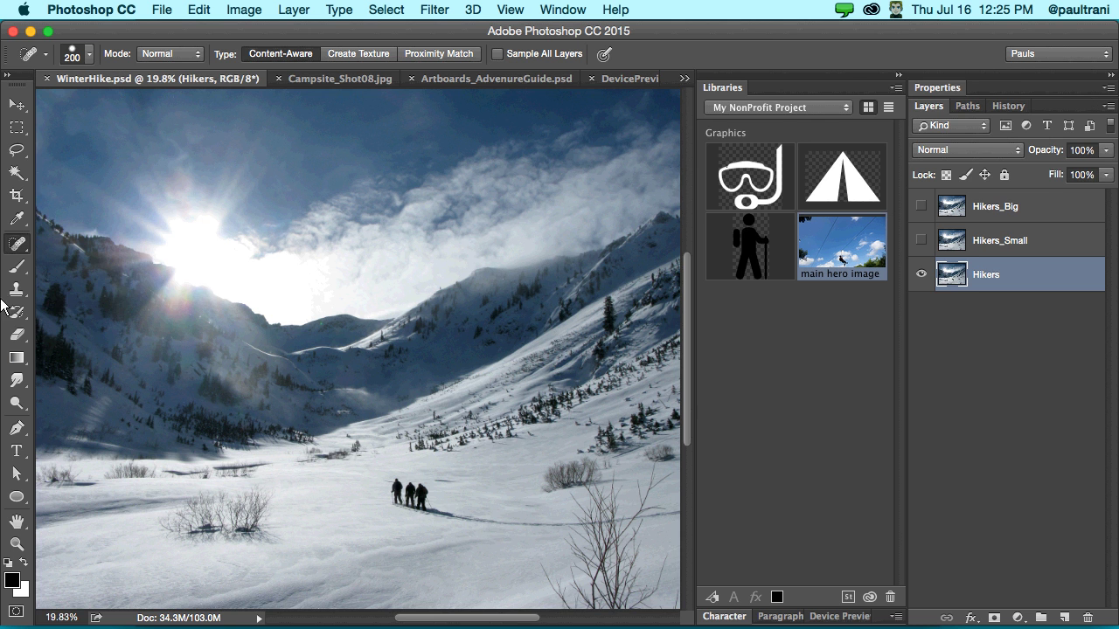
{"action": "left_click", "coordinate": [18, 243]}
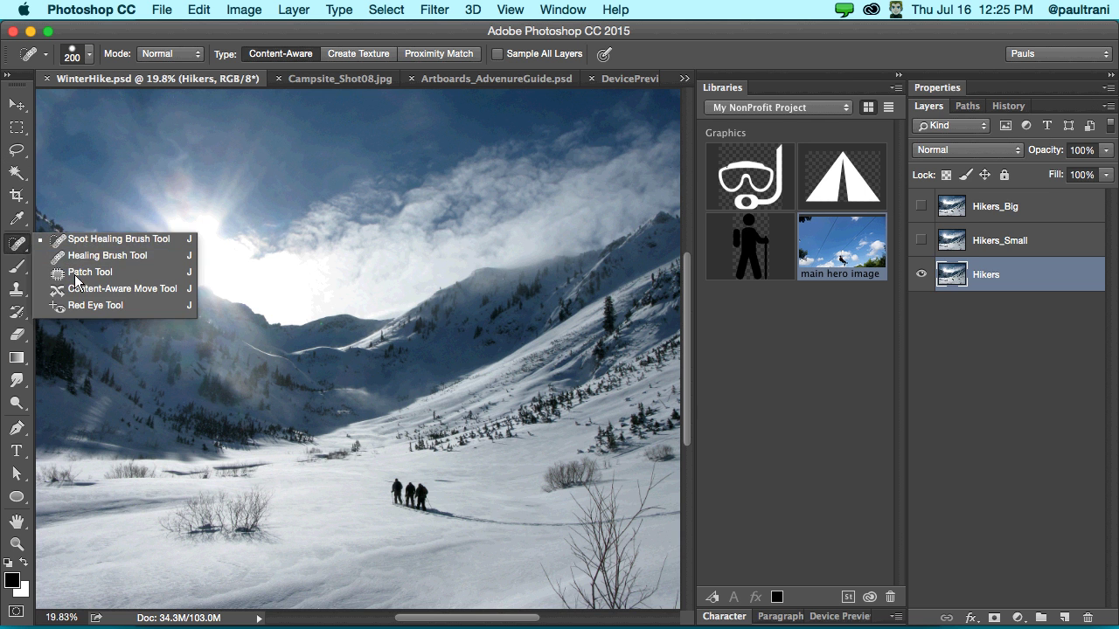
{"action": "left_click", "coordinate": [77, 289]}
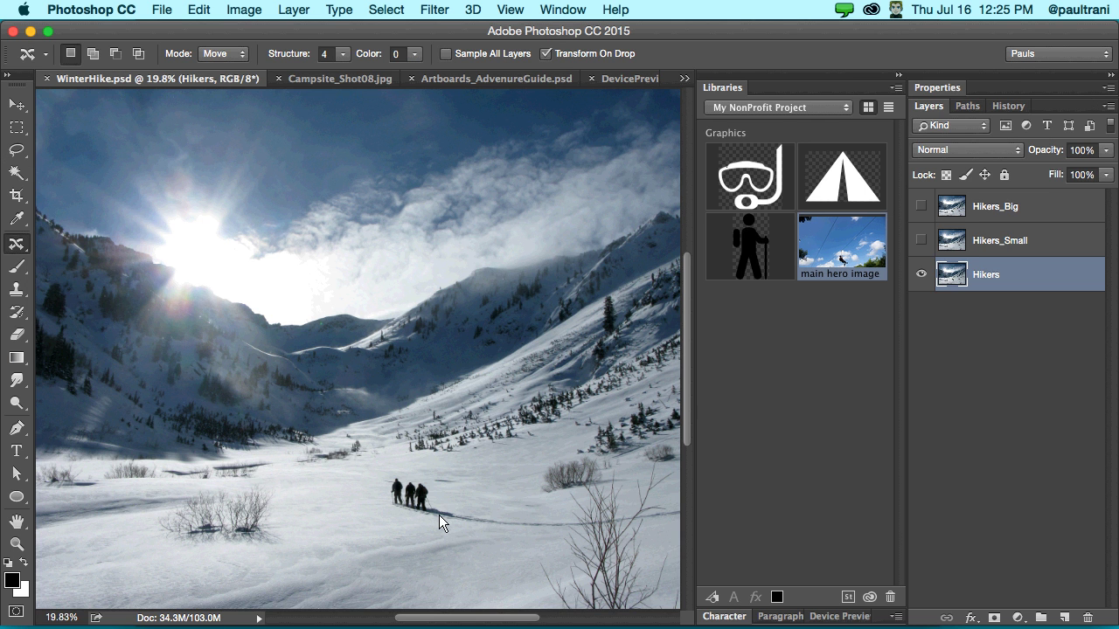
{"action": "key", "text": "super+equal"}
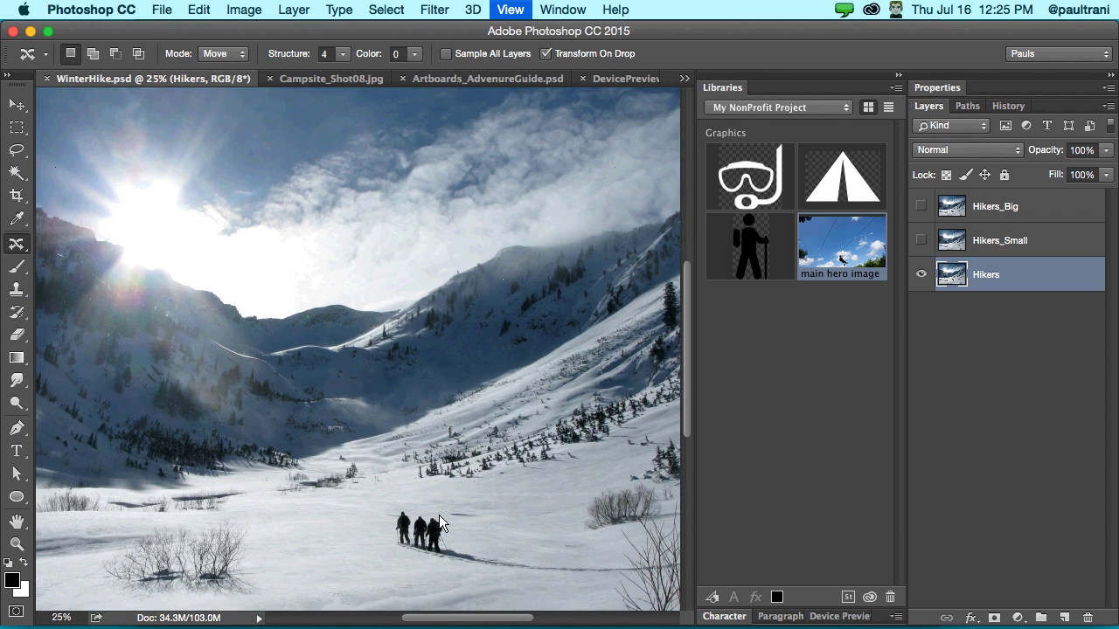
{"action": "key", "text": "super+equal"}
{"action": "scroll", "coordinate": [358, 274], "scroll_direction": "down", "scroll_amount": 5}
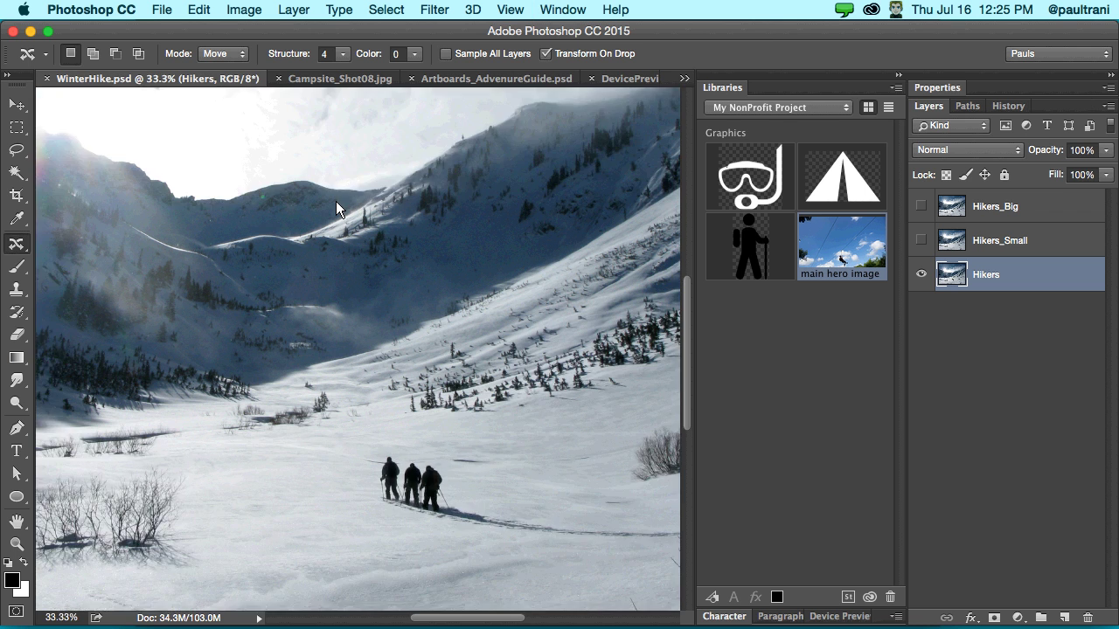
{"action": "scroll", "coordinate": [330, 236], "scroll_direction": "up", "scroll_amount": 2}
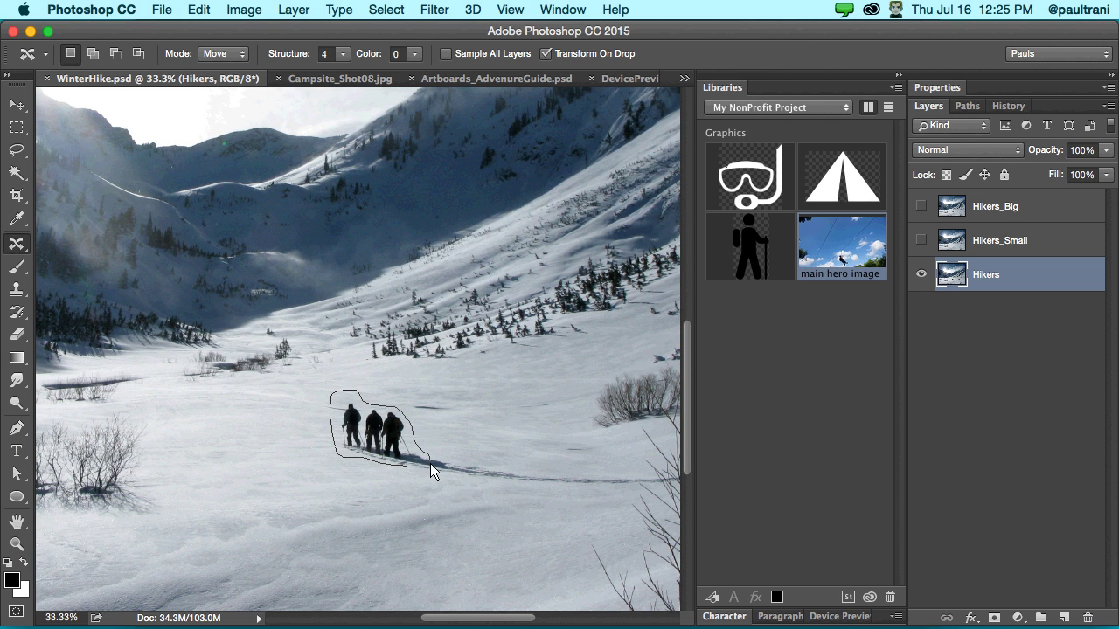
{"action": "left_click_drag", "start_coordinate": [404, 467], "coordinate": [401, 467]}
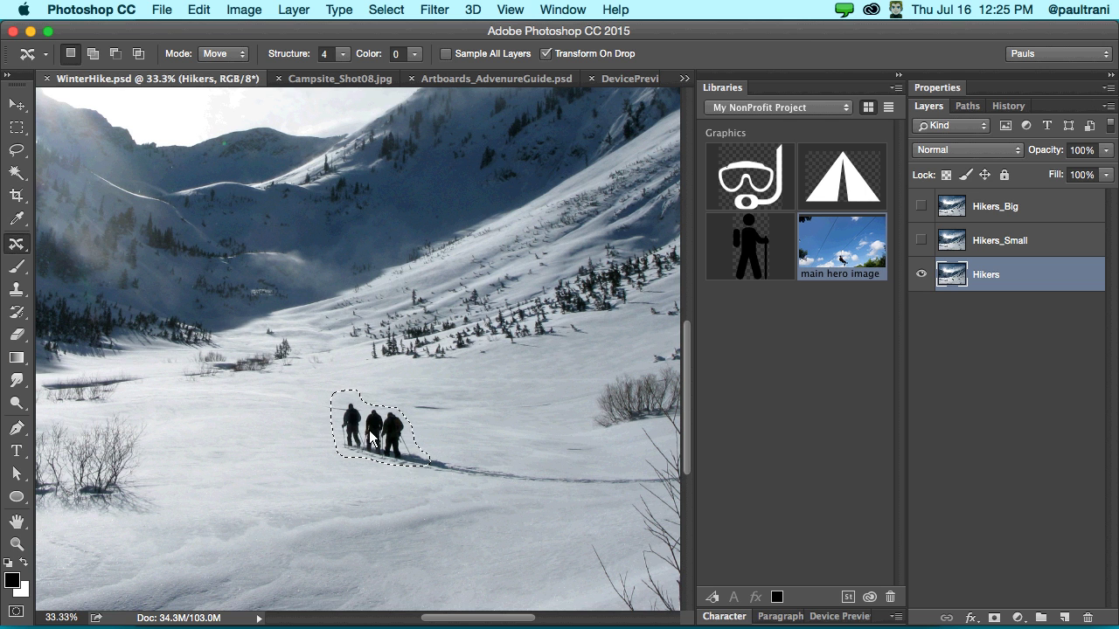
{"action": "left_click_drag", "start_coordinate": [354, 435], "coordinate": [451, 449]}
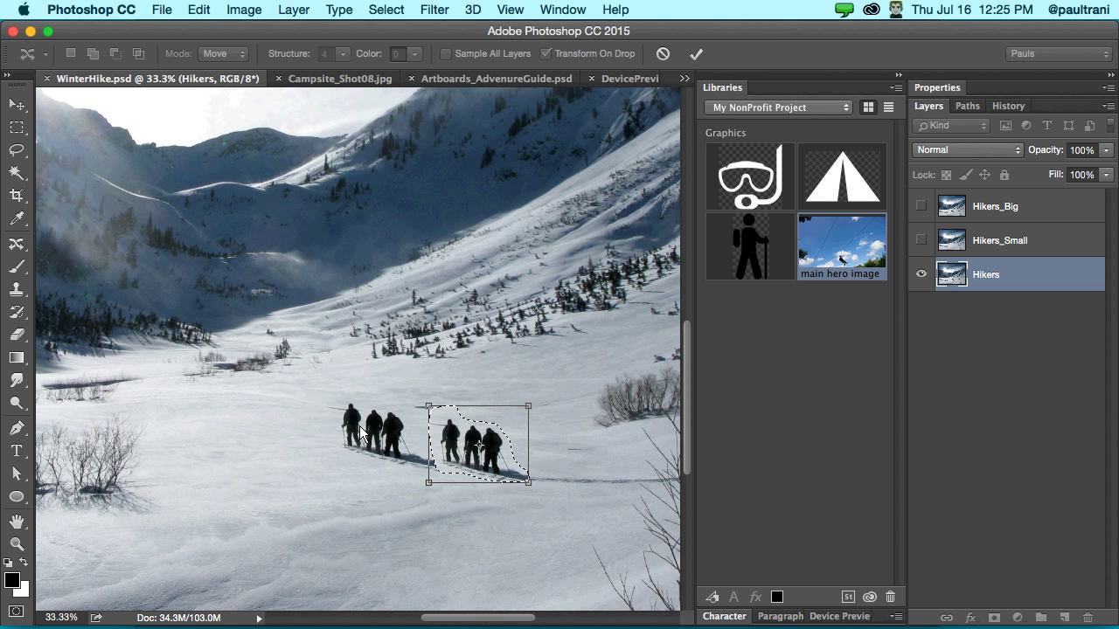
- Shrink the moved hikers, nudge them slightly left, then commit and deselect
{"action": "scroll", "coordinate": [430, 416], "scroll_direction": "left", "scroll_amount": 1}
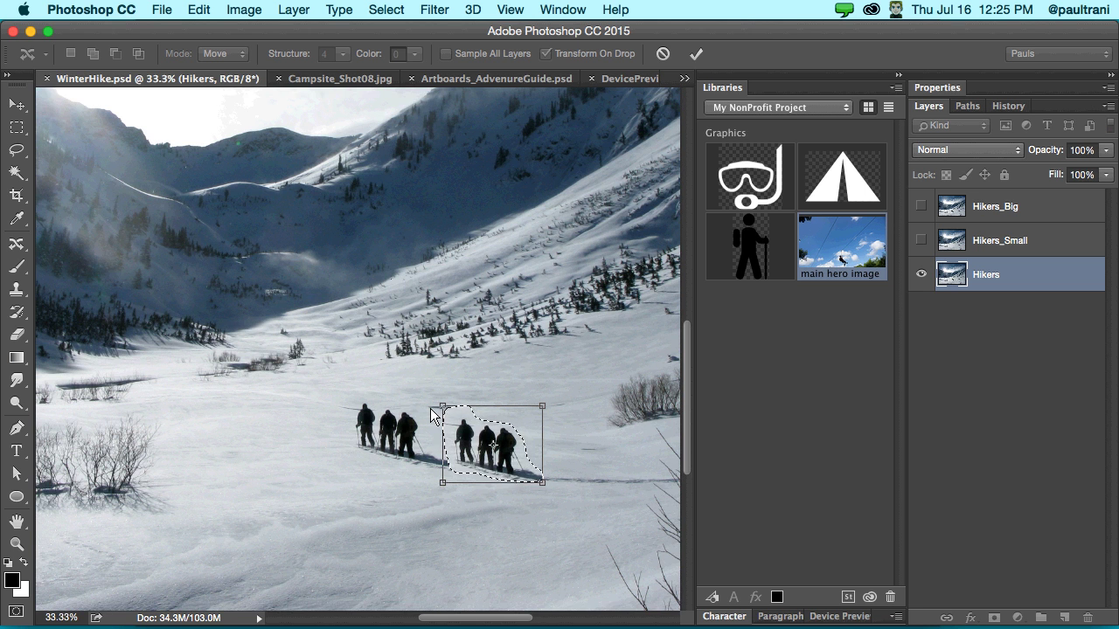
{"action": "key", "text": "super+minus"}
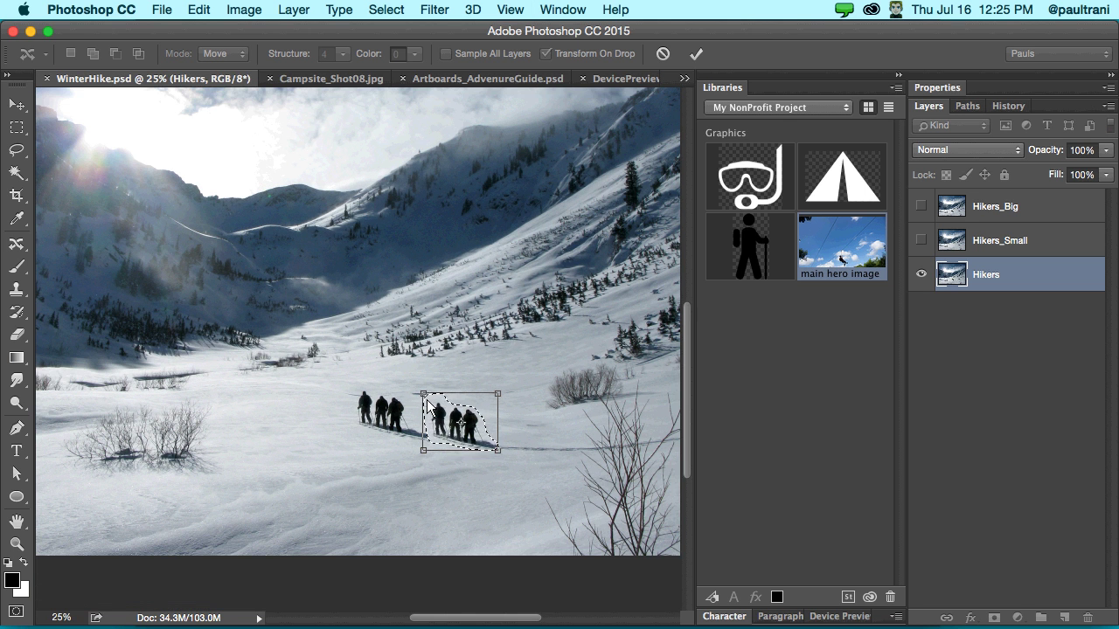
{"action": "left_click_drag", "start_coordinate": [425, 396], "coordinate": [442, 410]}
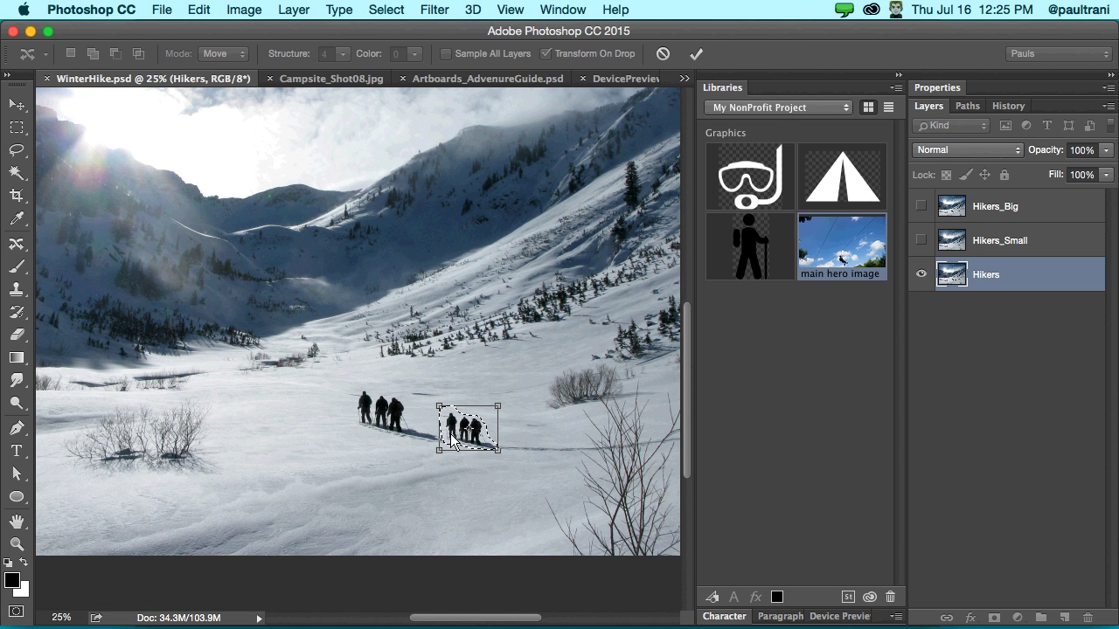
{"action": "left_click_drag", "start_coordinate": [452, 434], "coordinate": [444, 433]}
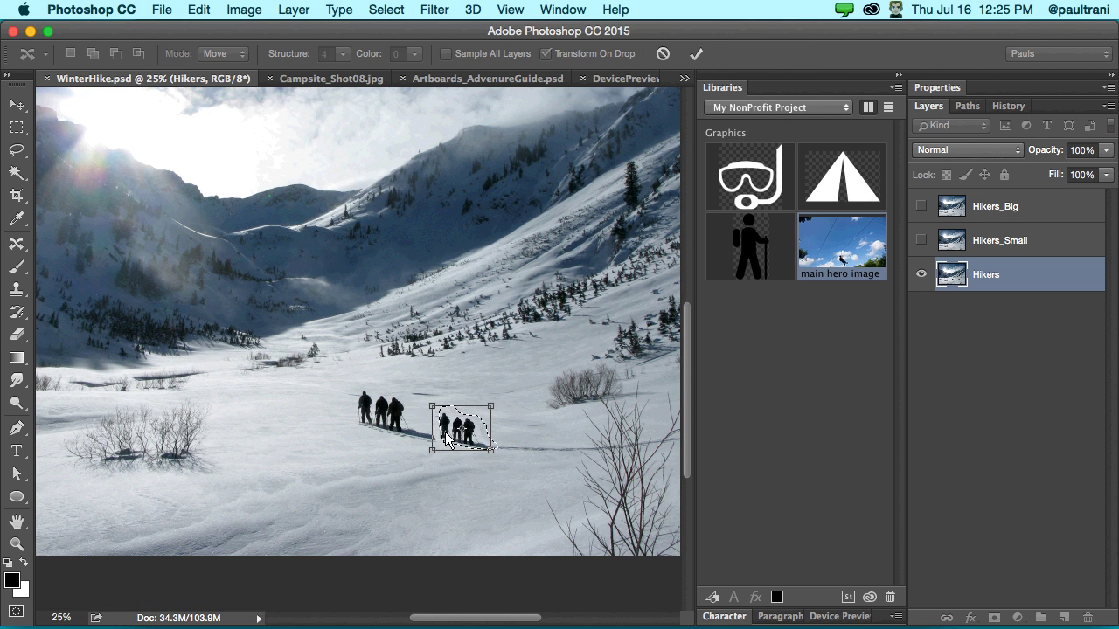
{"action": "key", "text": "Return"}
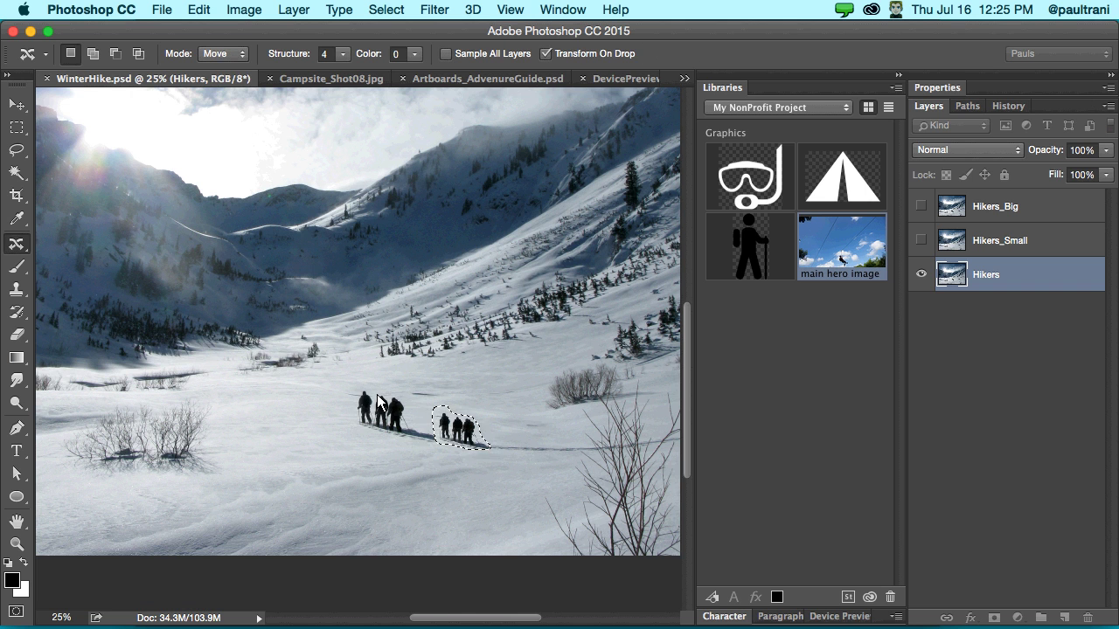
{"action": "key", "text": "super+d"}
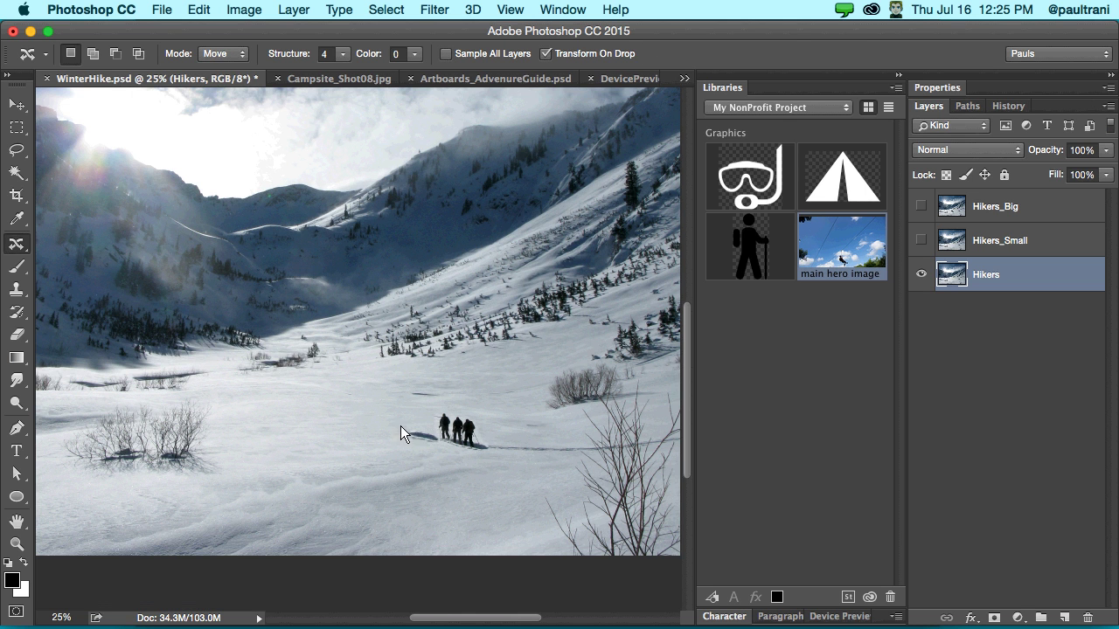
- Marquee the leftover shadow left of the hikers, Content-Aware fill it, deselect and fit on screen
{"action": "mouse_move", "coordinate": [406, 430]}
{"action": "left_mouse_down"}
{"action": "mouse_move", "coordinate": [443, 445]}
{"action": "mouse_move", "coordinate": [408, 433]}
{"action": "left_mouse_up"}
{"action": "left_click", "coordinate": [16, 128]}
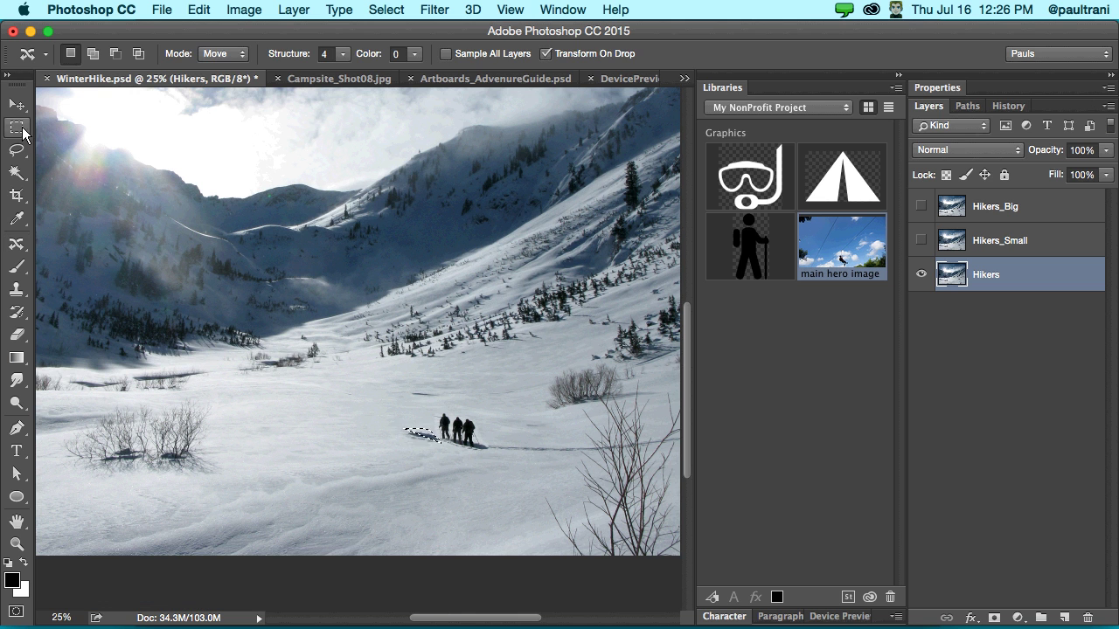
{"action": "left_click", "coordinate": [401, 429]}
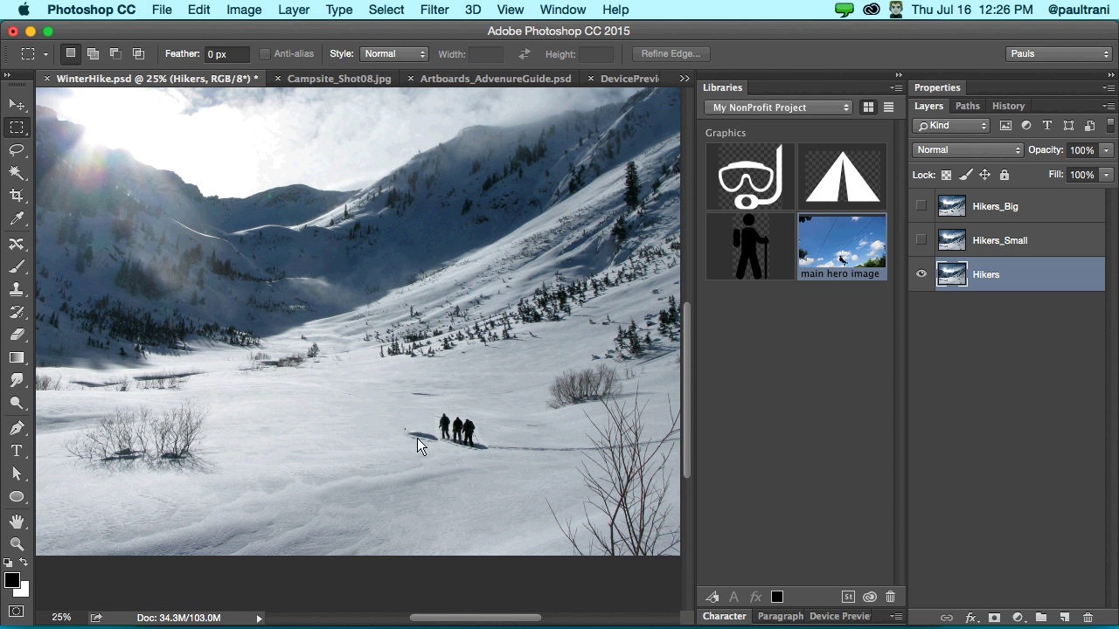
{"action": "left_click_drag", "start_coordinate": [440, 449], "coordinate": [438, 452]}
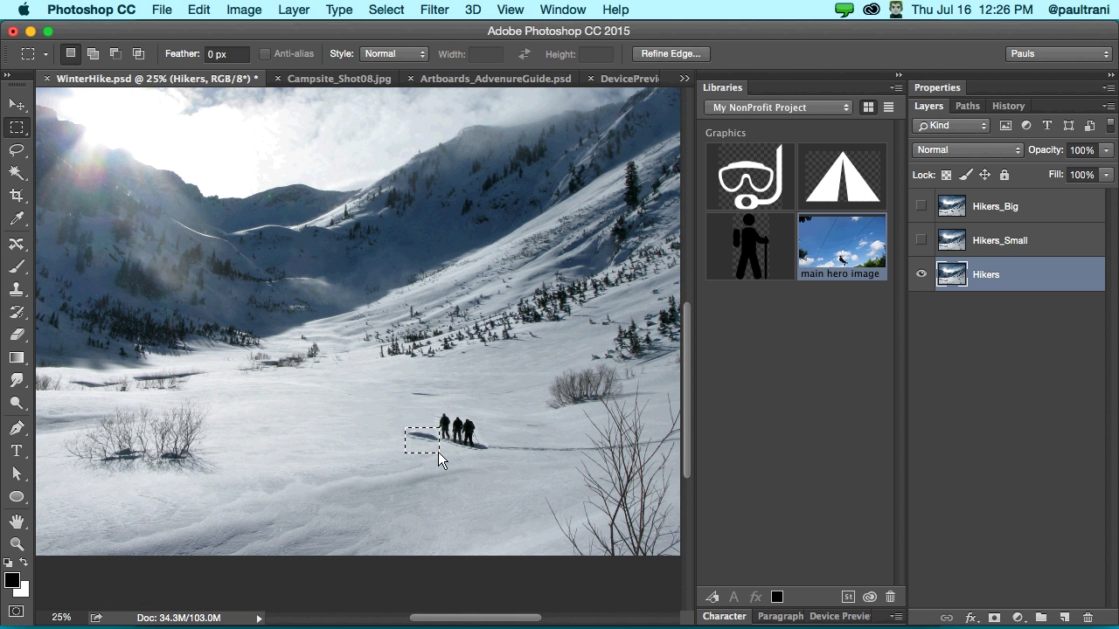
{"action": "key", "text": "shift+BackSpace"}
{"action": "left_click", "coordinate": [626, 289]}
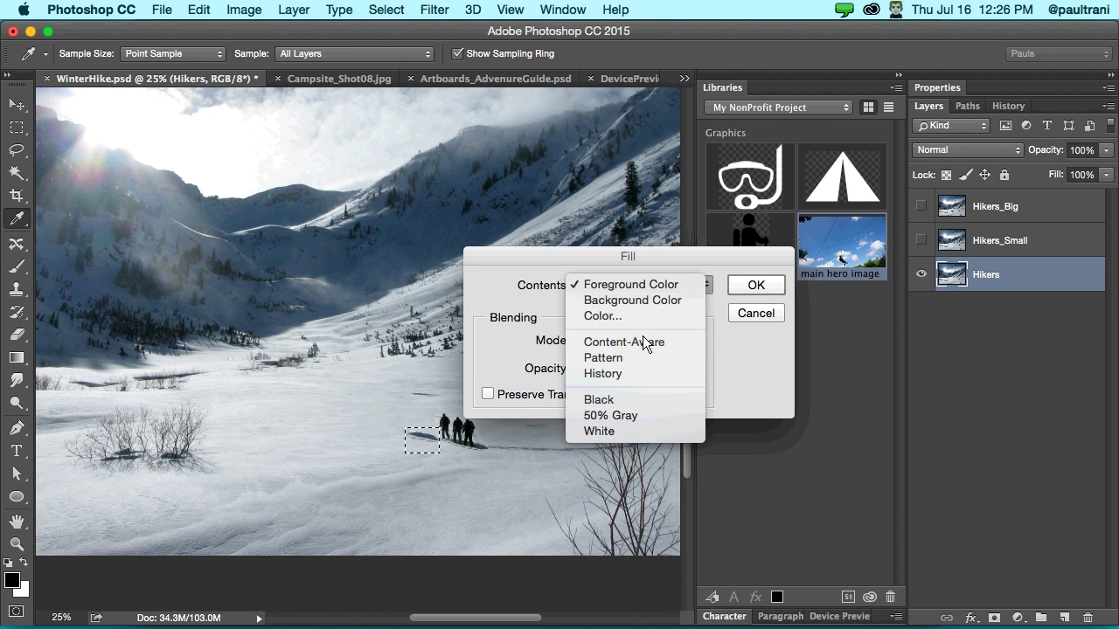
{"action": "left_click", "coordinate": [643, 339]}
{"action": "left_click", "coordinate": [757, 285]}
{"action": "key", "text": "m"}
{"action": "key", "text": "ctrl+d"}
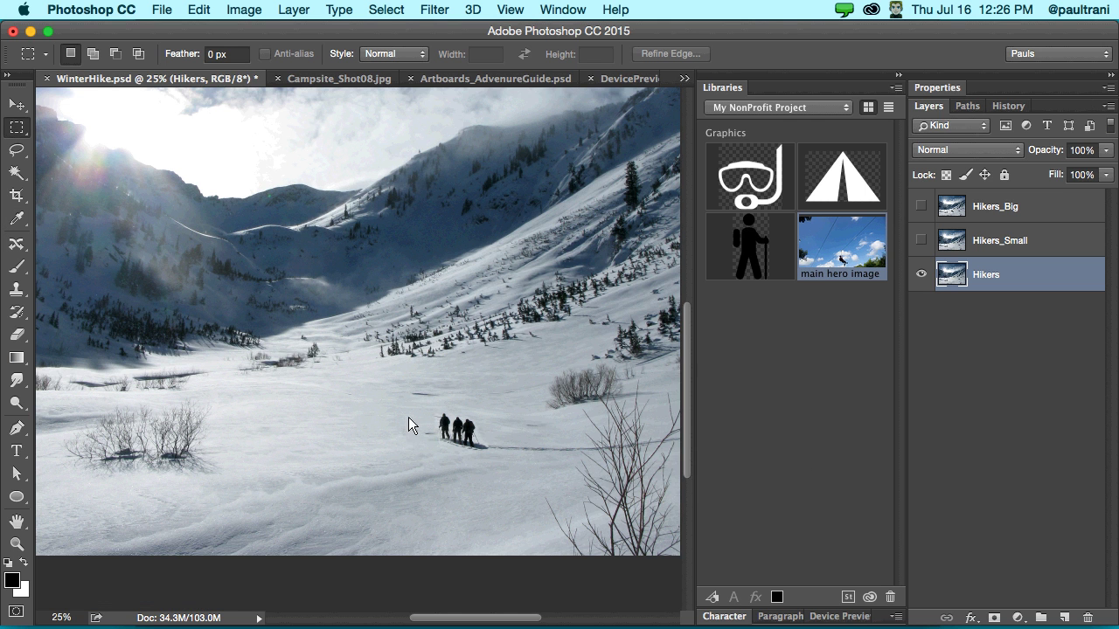
{"action": "scroll", "coordinate": [388, 449], "scroll_direction": "left", "scroll_amount": 10}
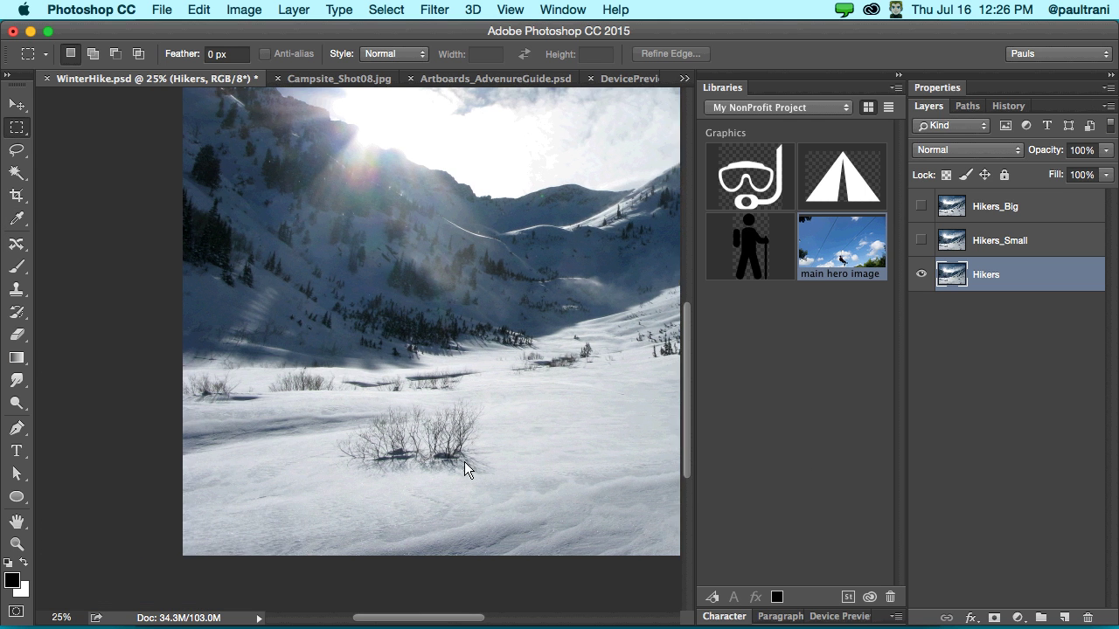
{"action": "key", "text": "super+0"}
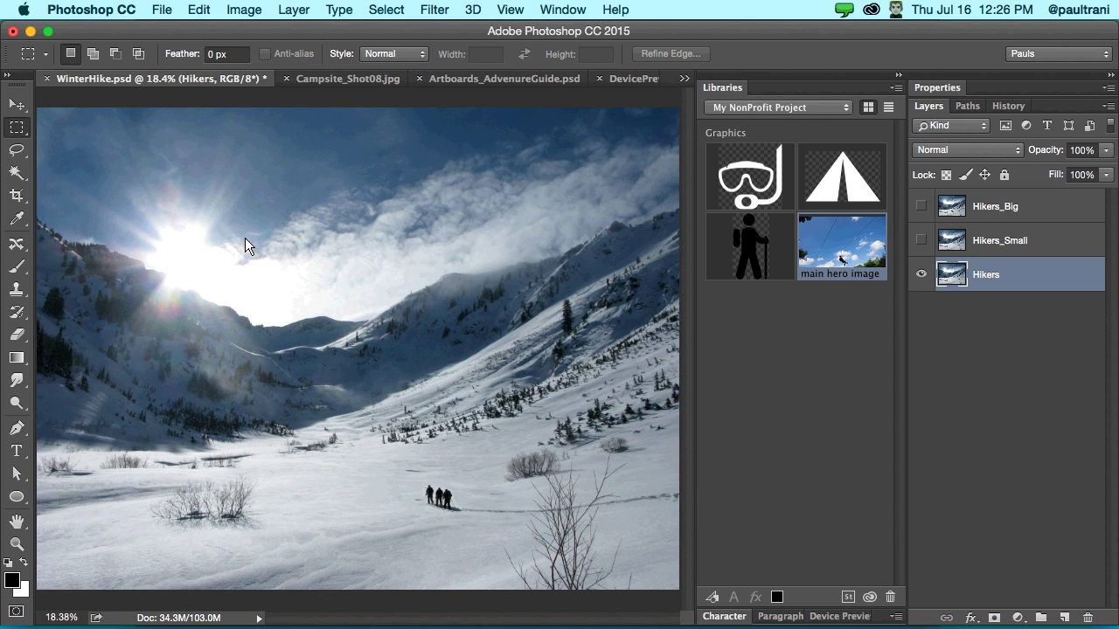
- Bring up Campsite_Shot08.jpg, fit it on screen, and apply an Auto Levels correction
{"action": "left_click", "coordinate": [327, 79]}
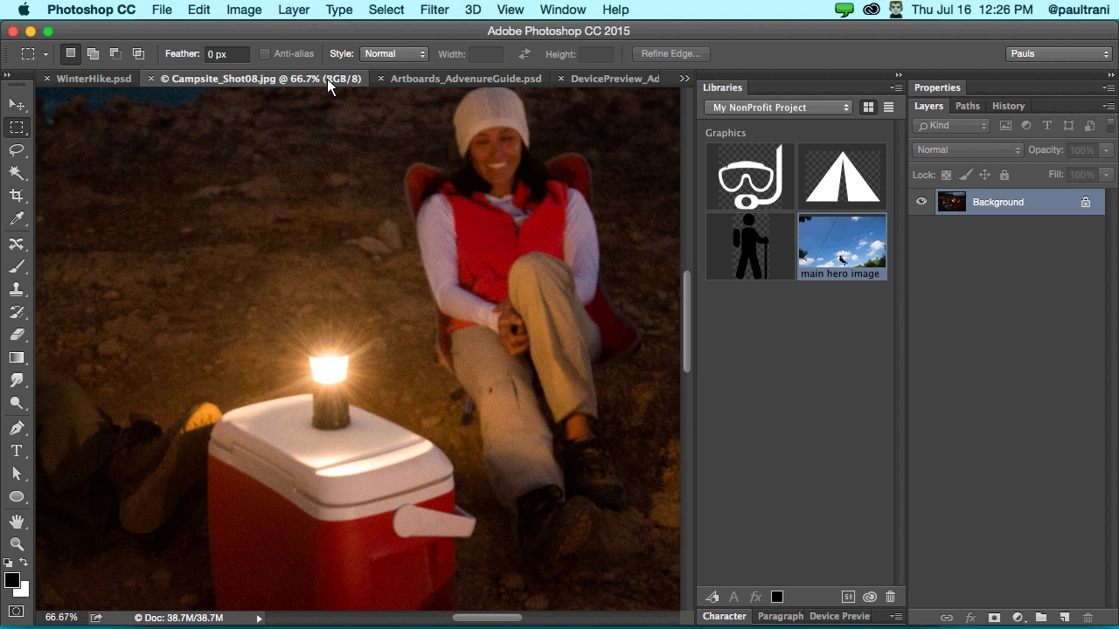
{"action": "key", "text": "super+0"}
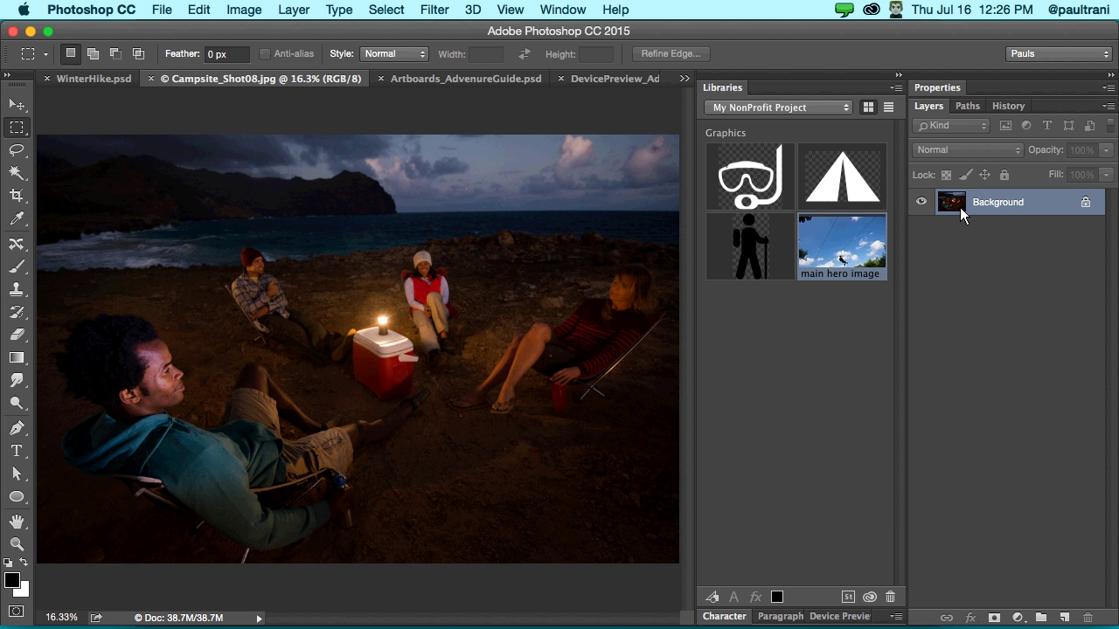
{"action": "key", "text": "super+l"}
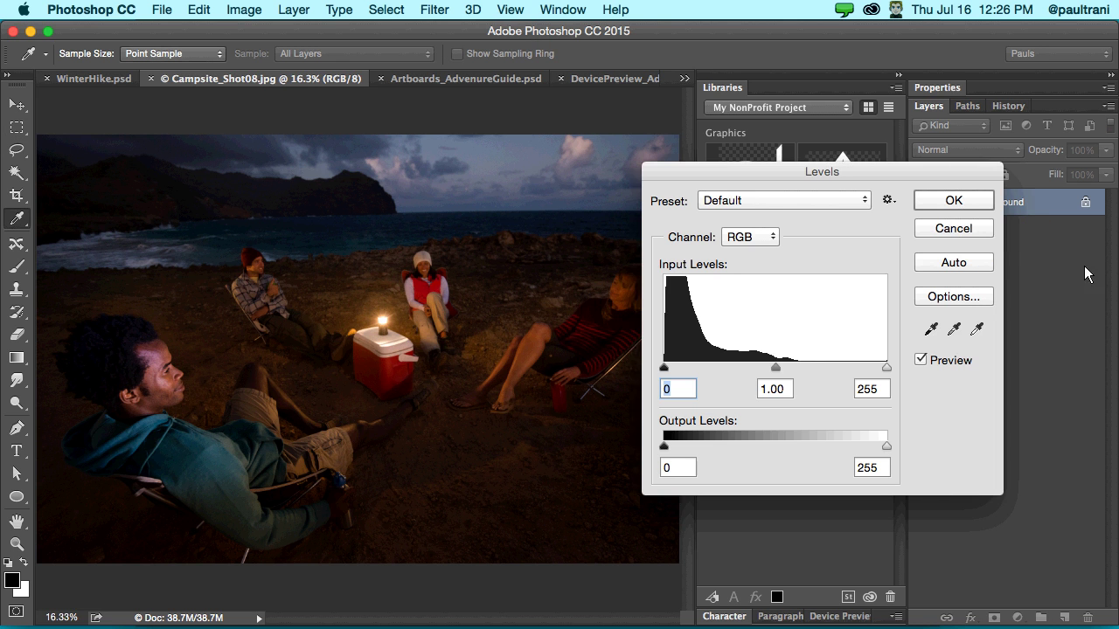
{"action": "left_click", "coordinate": [933, 269]}
{"action": "left_click", "coordinate": [929, 201]}
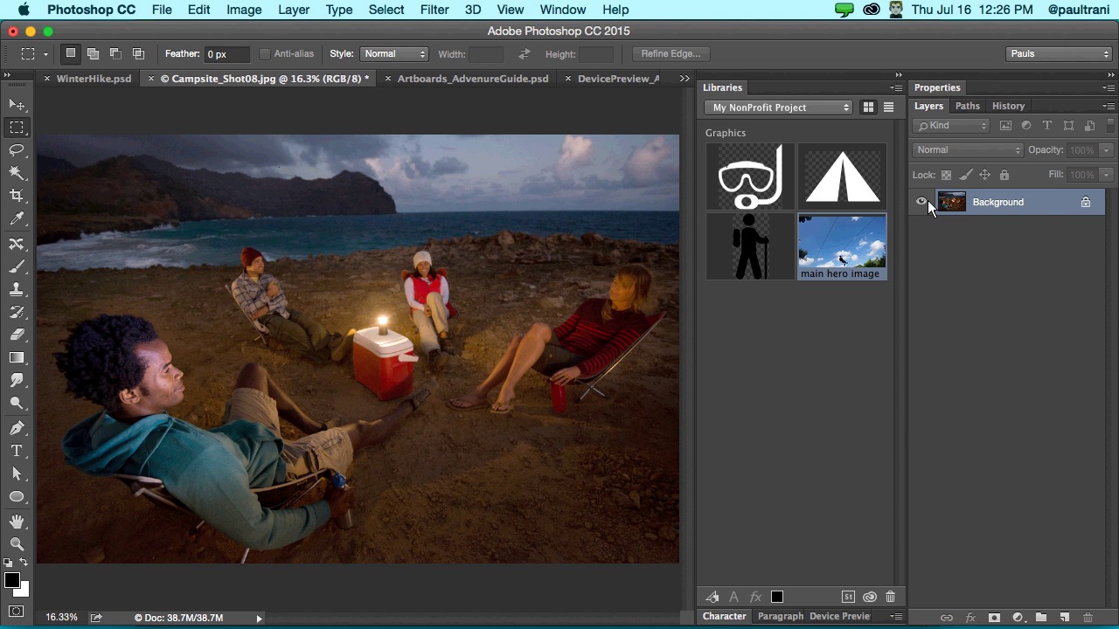
- Convert the Background layer to a smart object, collapse Libraries, and open Filter > Blur Gallery
{"action": "right_click", "coordinate": [1005, 204]}
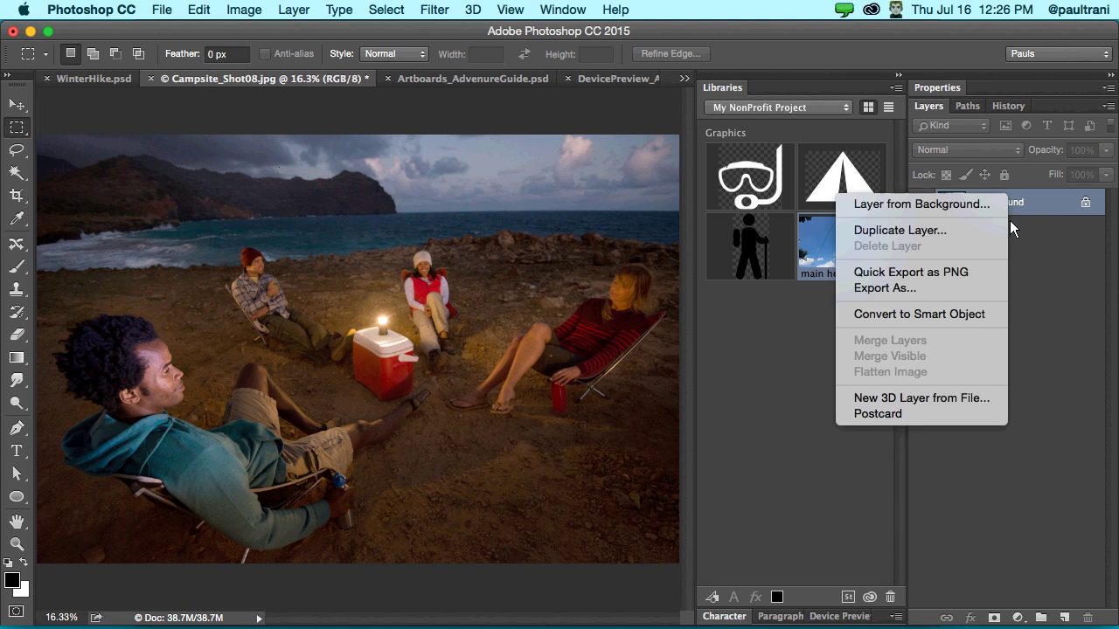
{"action": "left_click", "coordinate": [971, 315]}
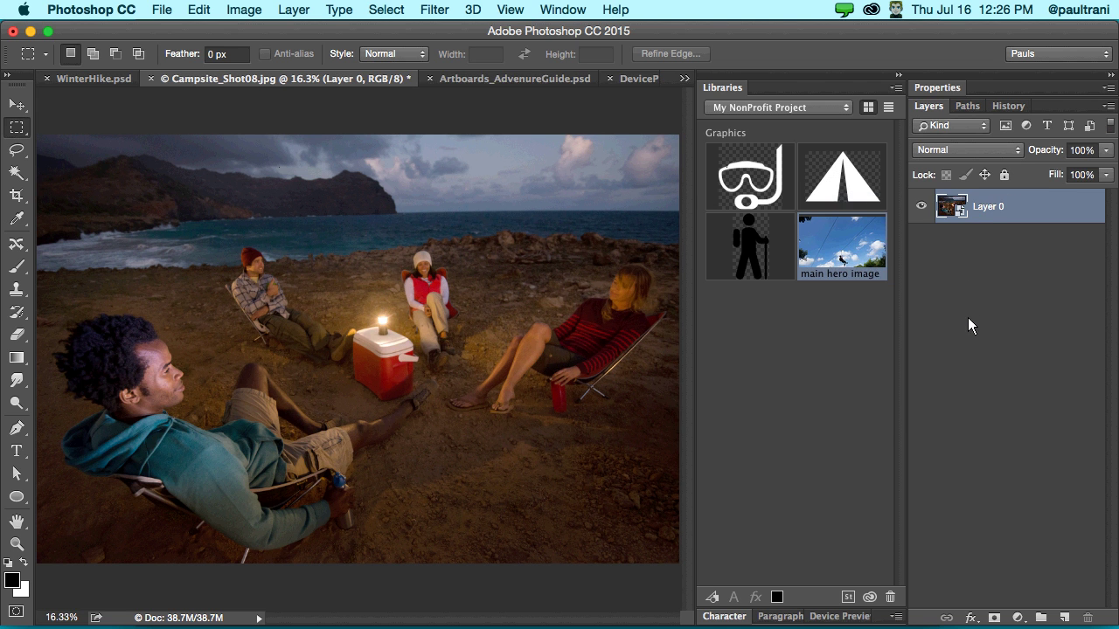
{"action": "left_click", "coordinate": [898, 75]}
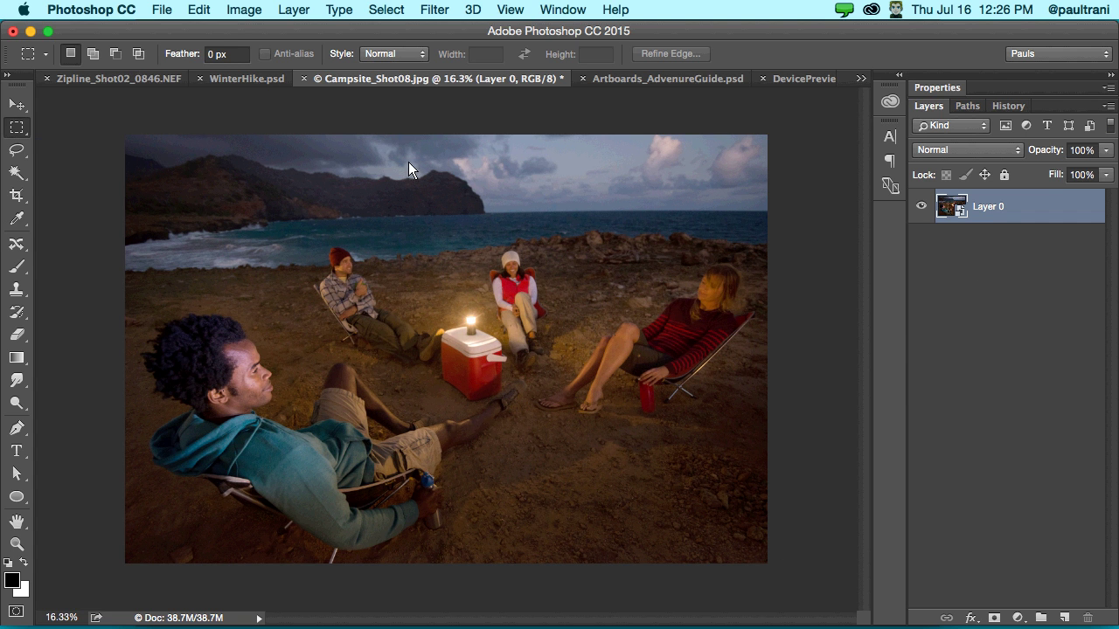
{"action": "left_click", "coordinate": [431, 12]}
{"action": "mouse_move", "coordinate": [437, 235]}
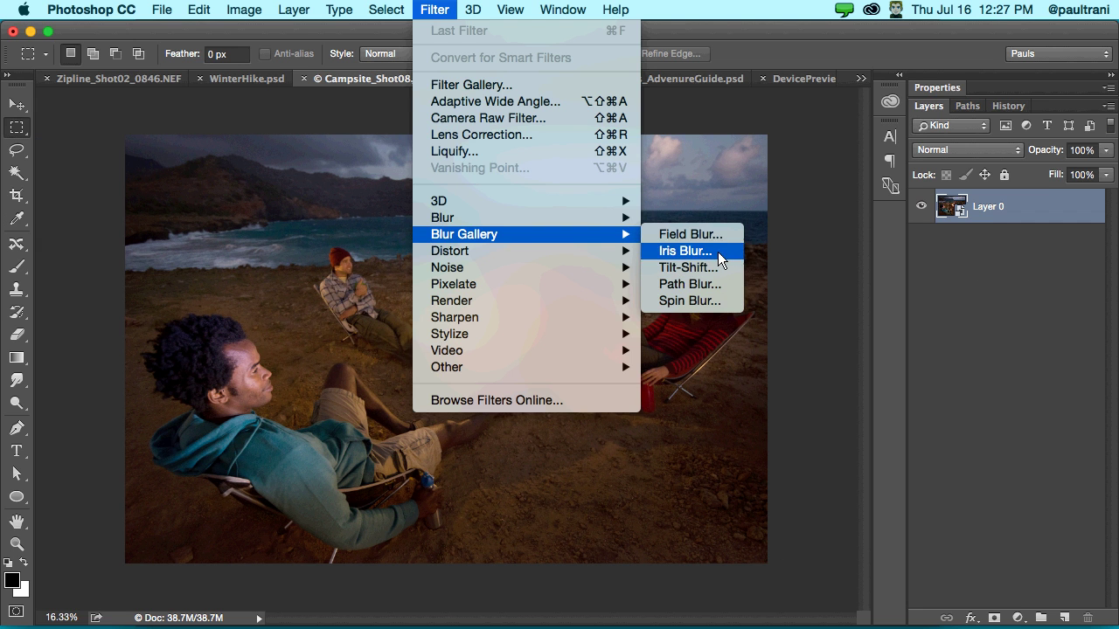
- Apply a 77 px Iris Blur, reshaping its ellipse around the cooler and widening it rightward
{"action": "left_click", "coordinate": [718, 251]}
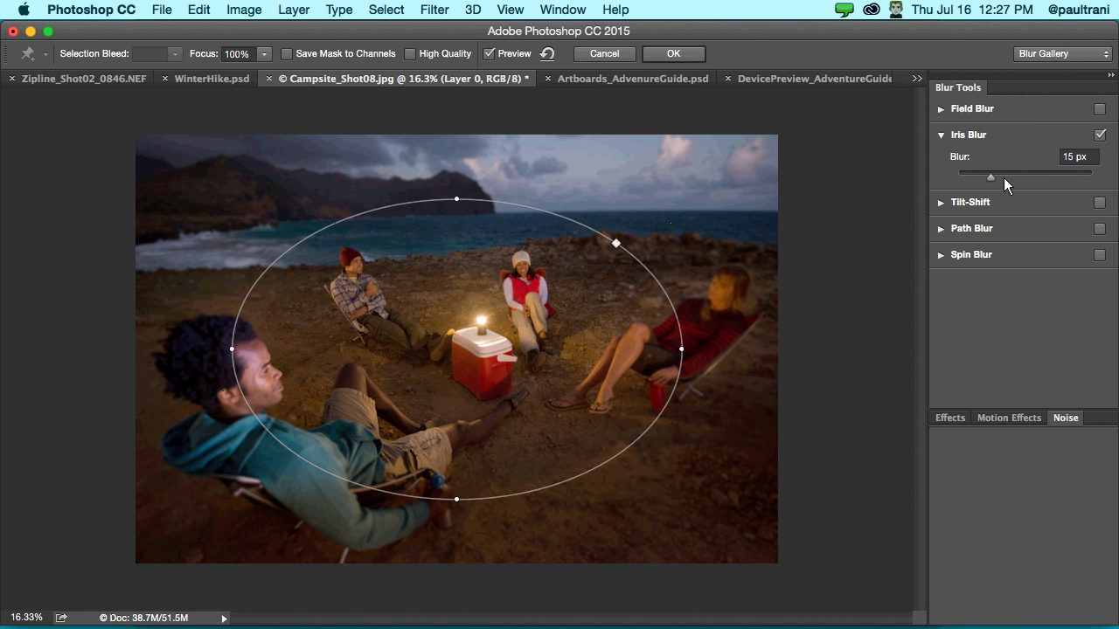
{"action": "left_click_drag", "start_coordinate": [1008, 176], "coordinate": [1022, 175]}
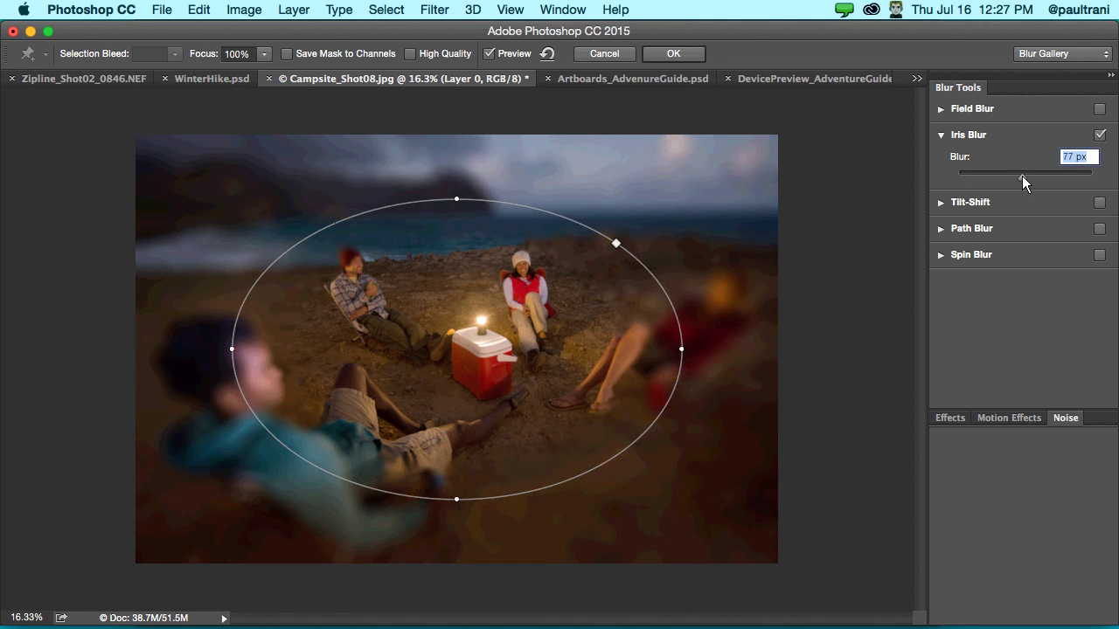
{"action": "left_click_drag", "start_coordinate": [455, 250], "coordinate": [458, 288]}
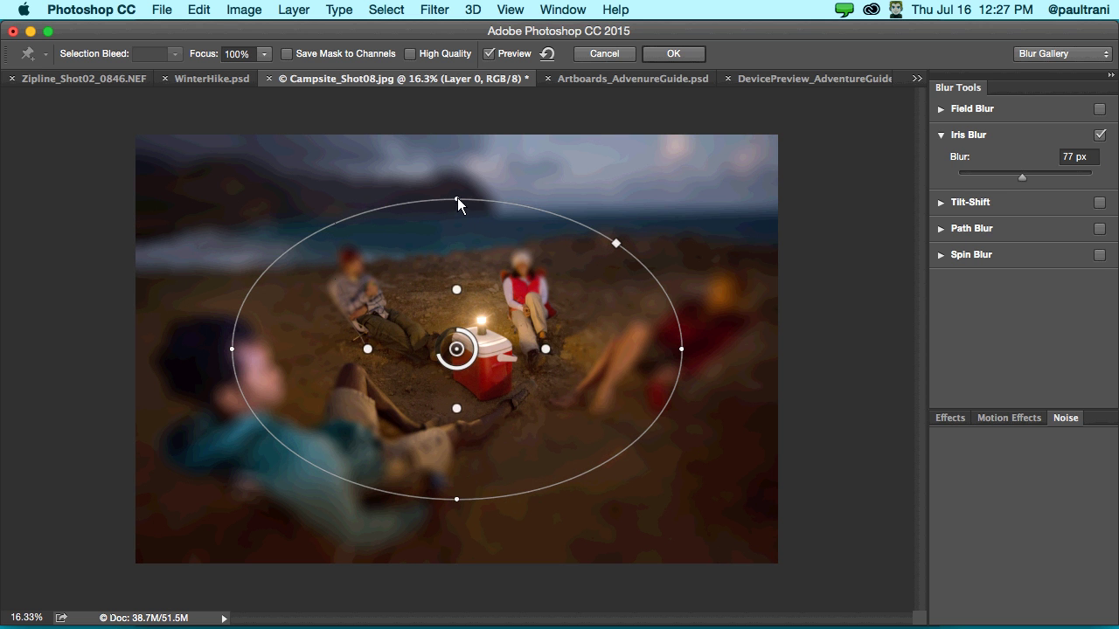
{"action": "left_click_drag", "start_coordinate": [456, 200], "coordinate": [456, 141]}
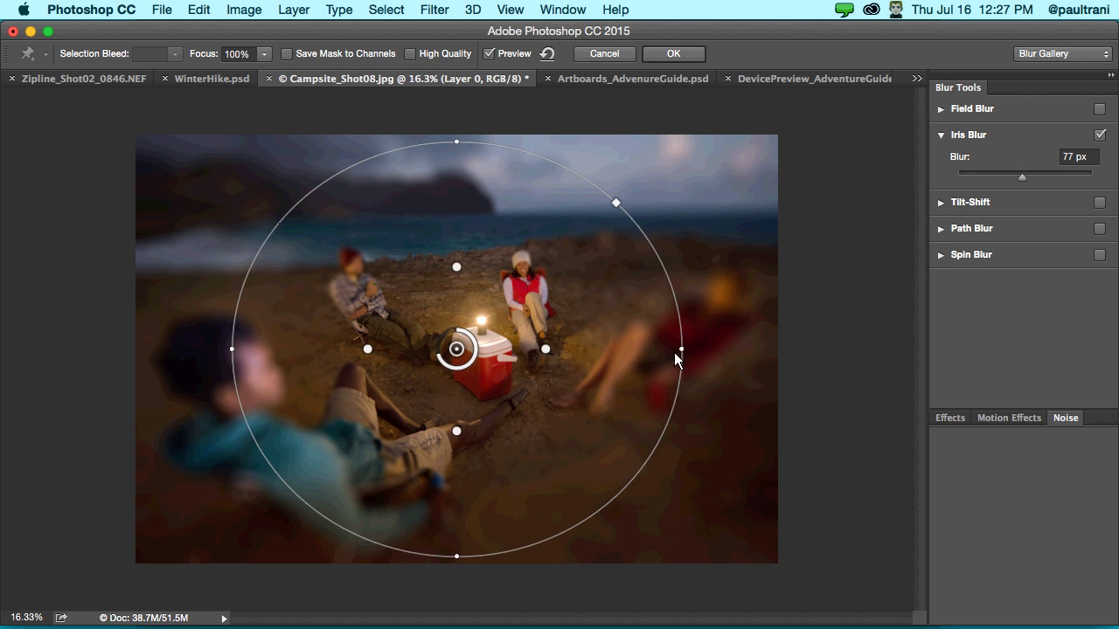
{"action": "left_click_drag", "start_coordinate": [680, 350], "coordinate": [775, 349]}
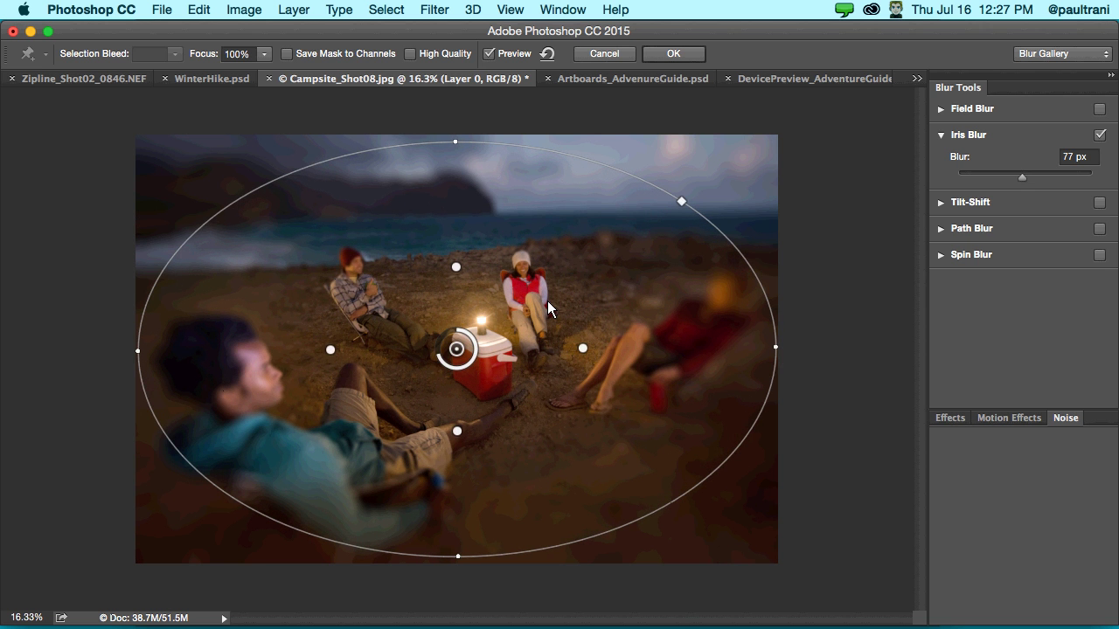
- Zoom in and pan around the campsite photo to inspect the blur
{"action": "key", "text": "super+equal"}
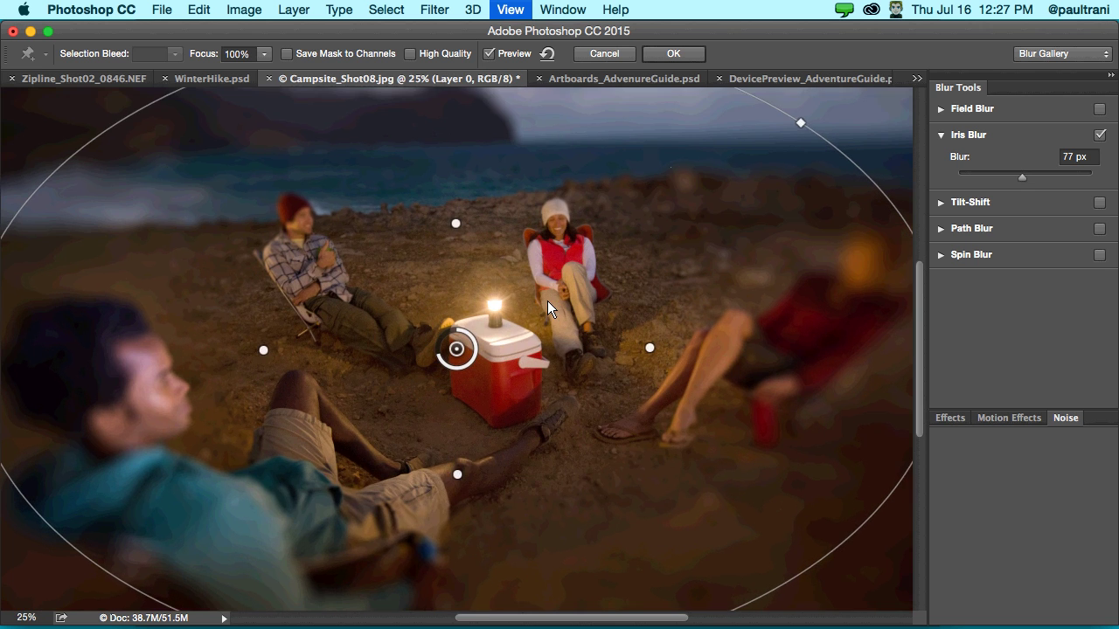
{"action": "key", "text": "super+equal"}
{"action": "scroll", "coordinate": [532, 315], "scroll_direction": "right", "scroll_amount": 5}
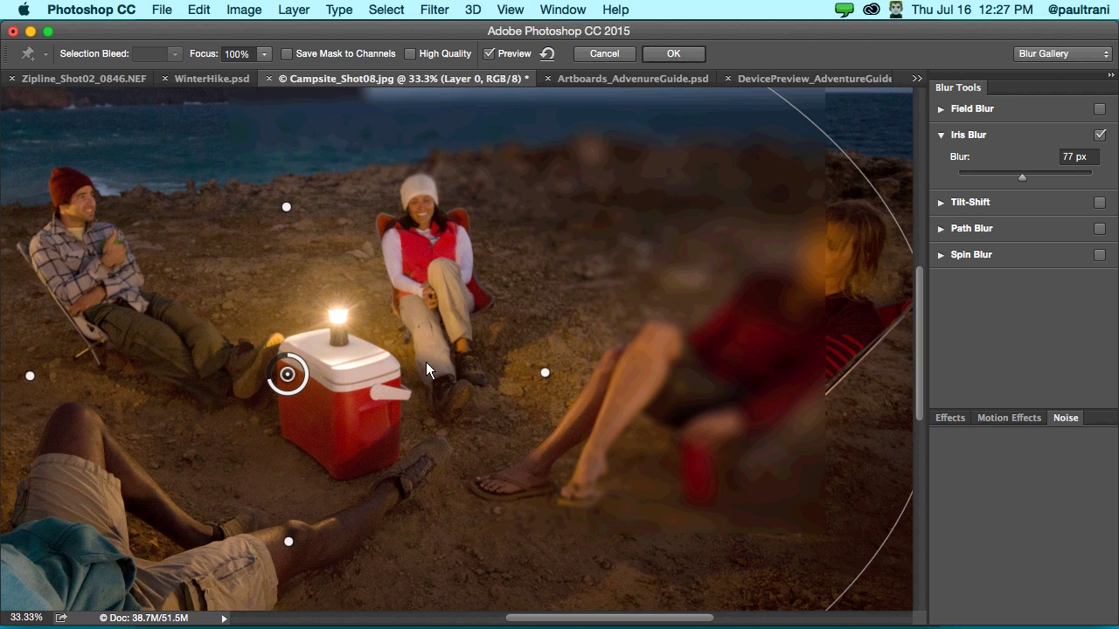
{"action": "scroll", "coordinate": [426, 362], "scroll_direction": "up", "scroll_amount": 3}
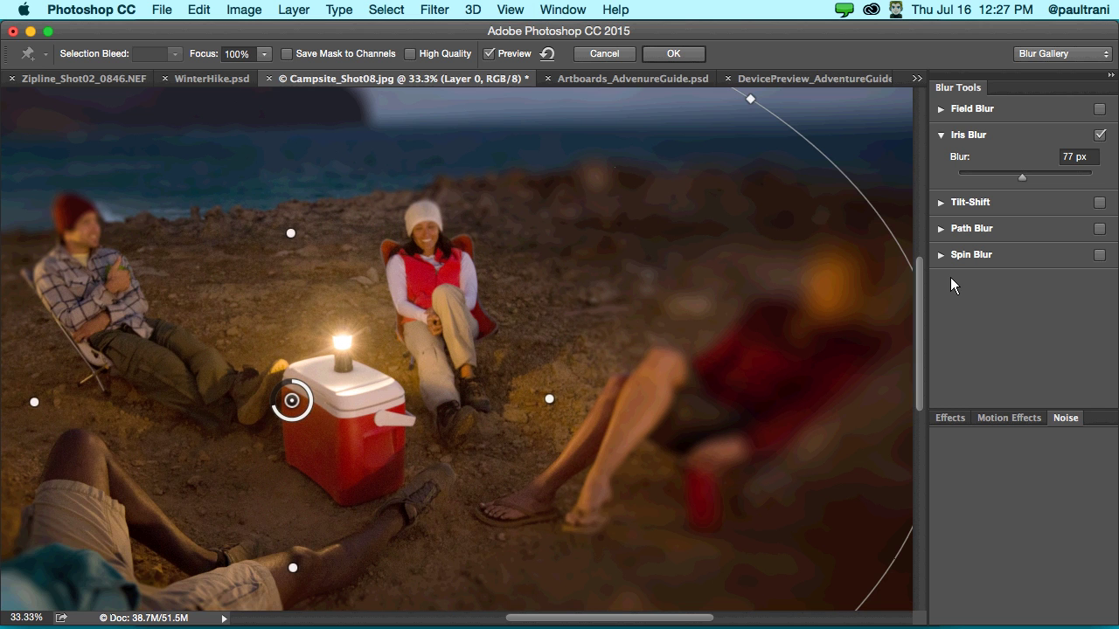
{"action": "key", "text": "super+equal"}
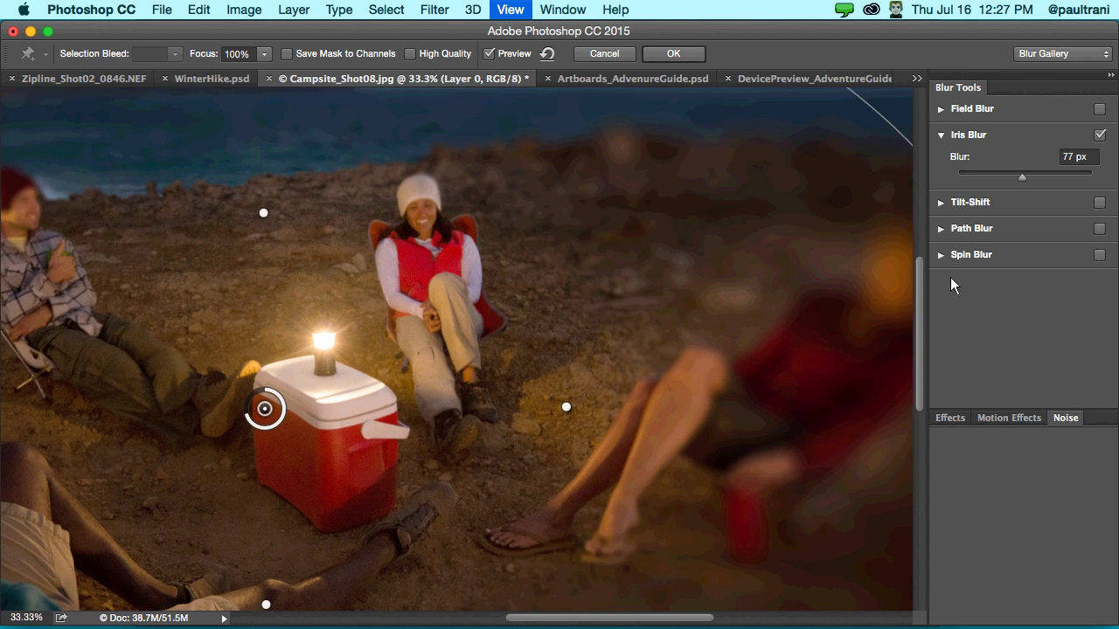
{"action": "key", "text": "super+equal"}
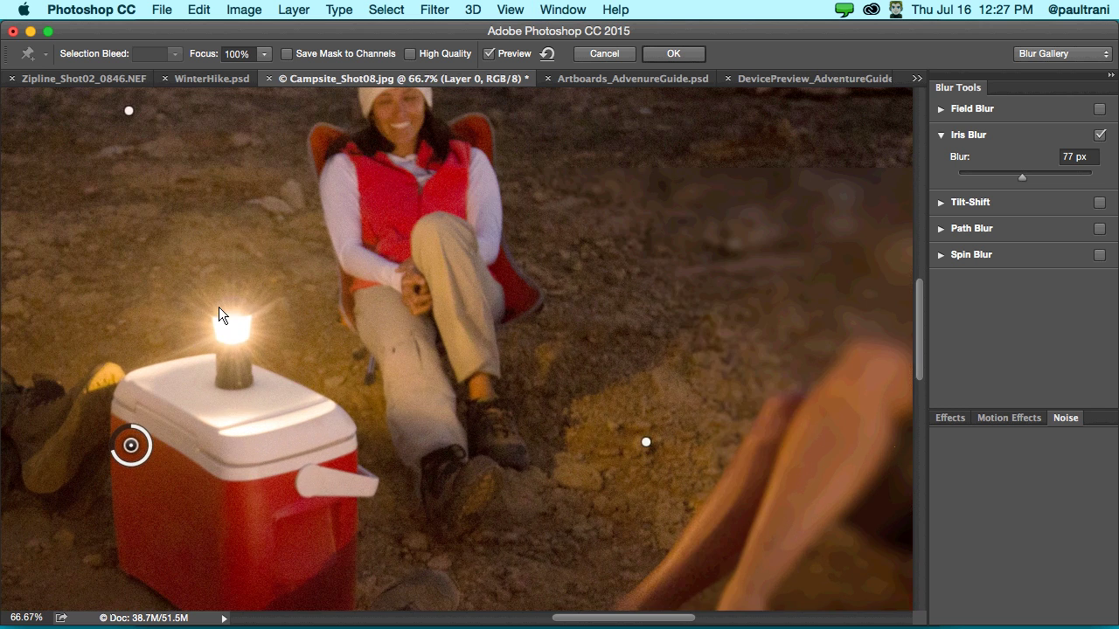
{"action": "scroll", "coordinate": [218, 306], "scroll_direction": "right", "scroll_amount": 10}
{"action": "scroll", "coordinate": [178, 332], "scroll_direction": "left", "scroll_amount": 3}
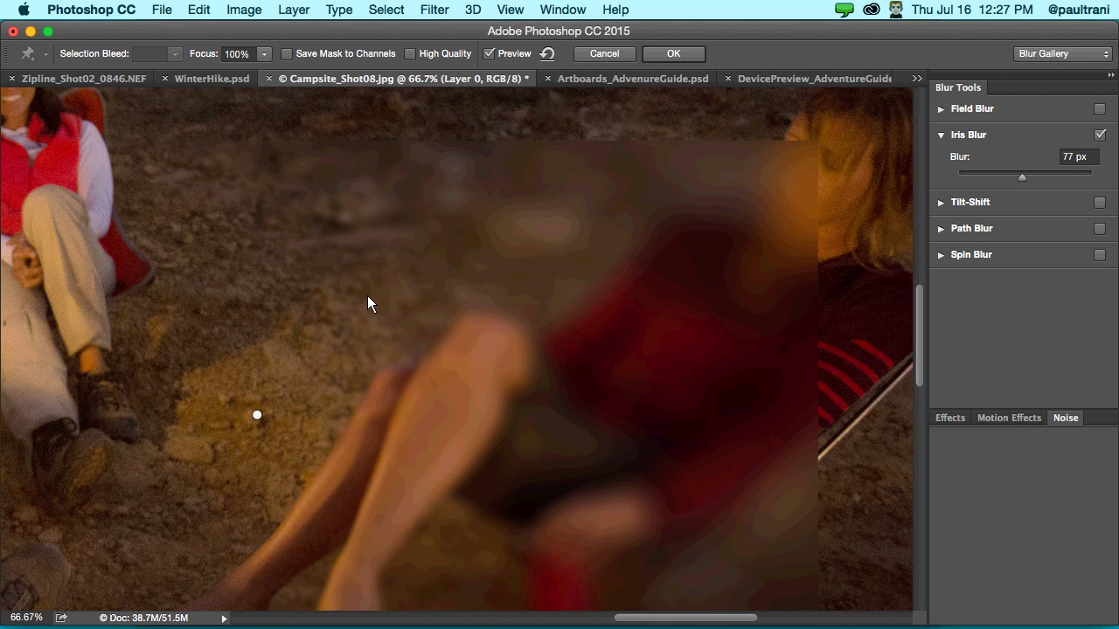
{"action": "scroll", "coordinate": [368, 297], "scroll_direction": "left", "scroll_amount": 2}
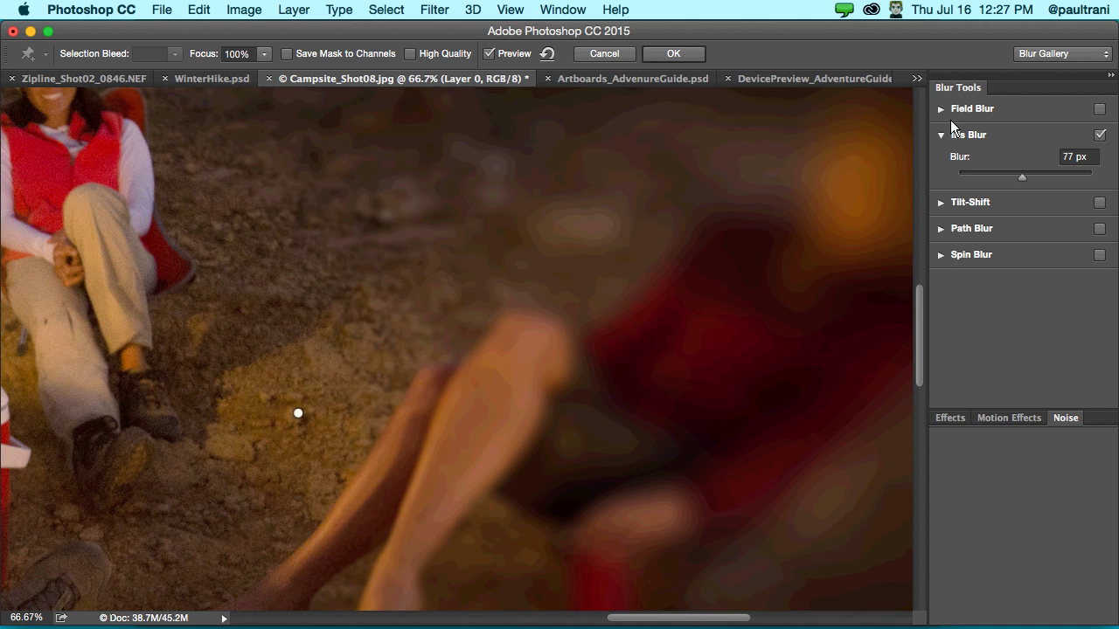
- Add 28.81% grain, apply the Blur Gallery, compare with it hidden, then return to Artboards_AdvenureGuide.psd
{"action": "left_click", "coordinate": [1066, 418]}
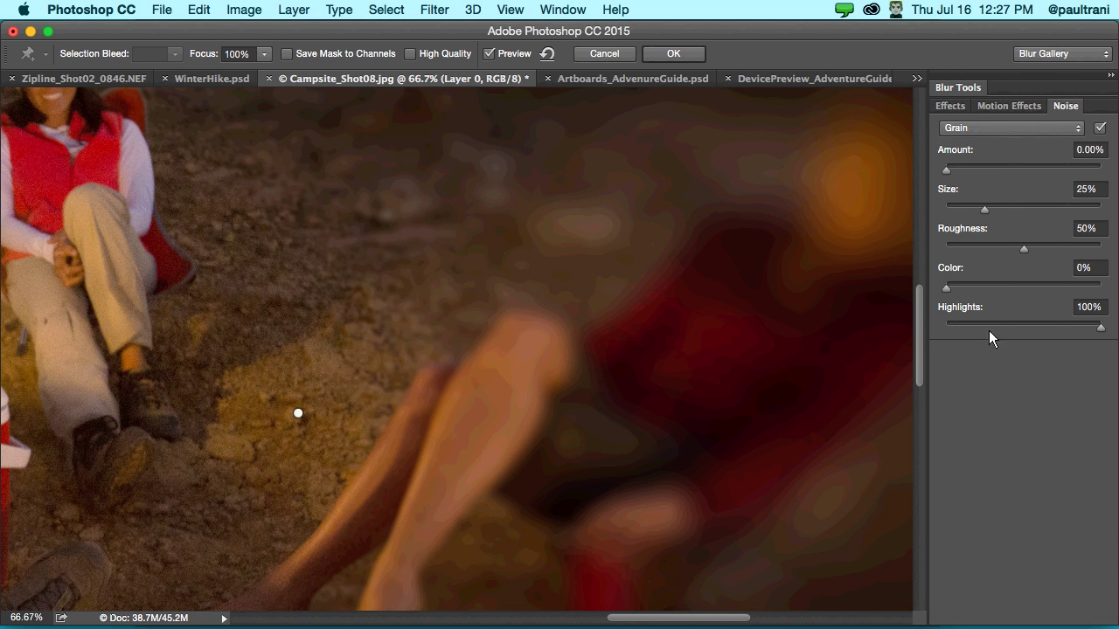
{"action": "left_click", "coordinate": [990, 169]}
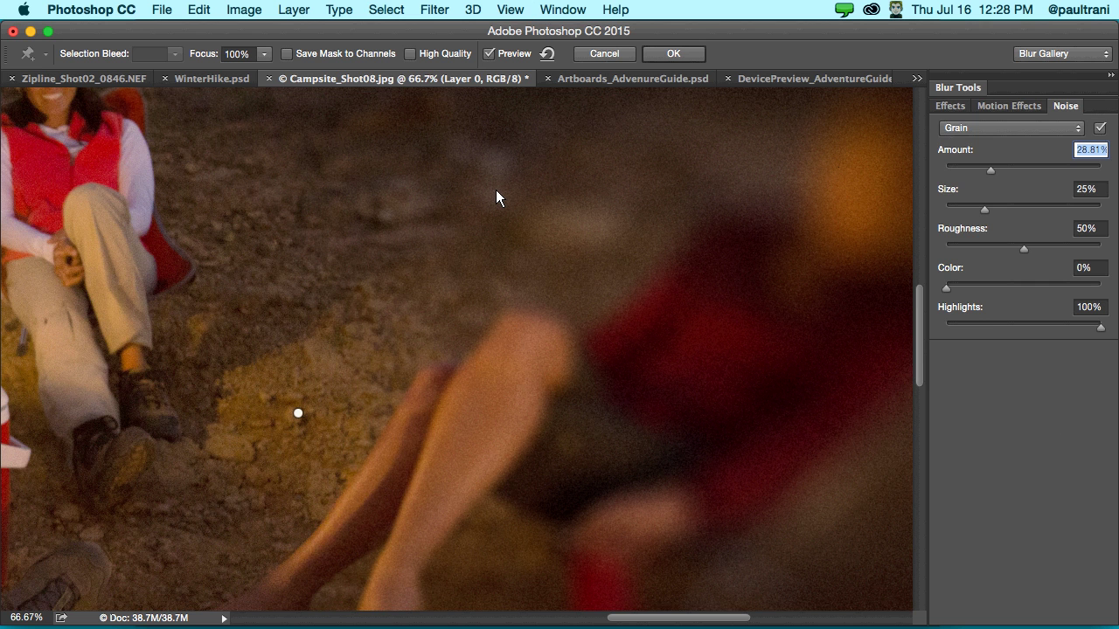
{"action": "key", "text": "super+0"}
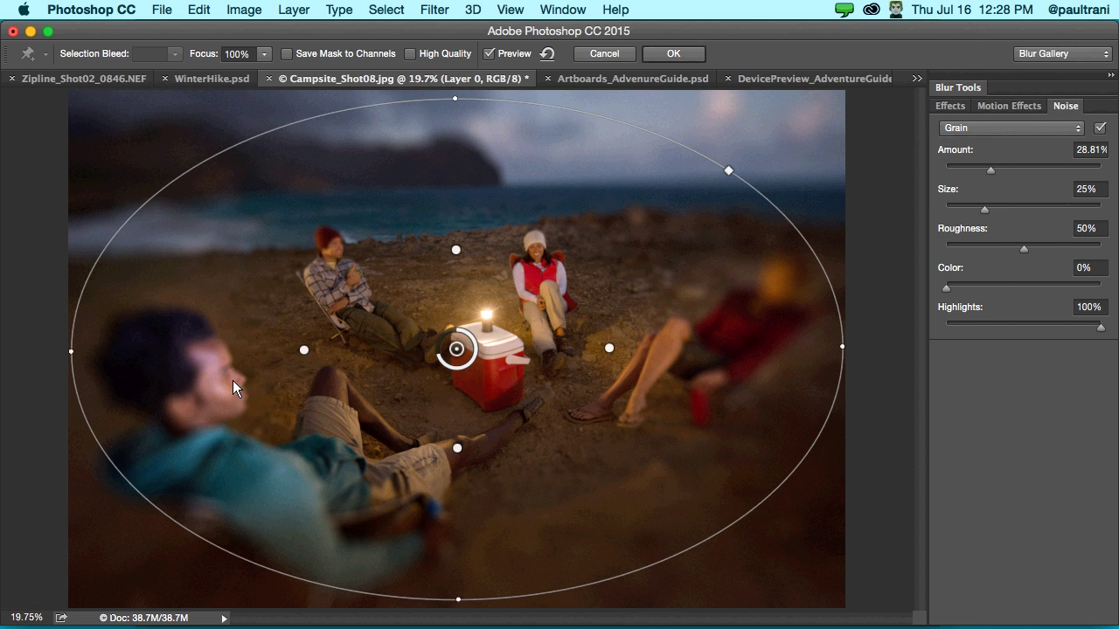
{"action": "left_click", "coordinate": [696, 53]}
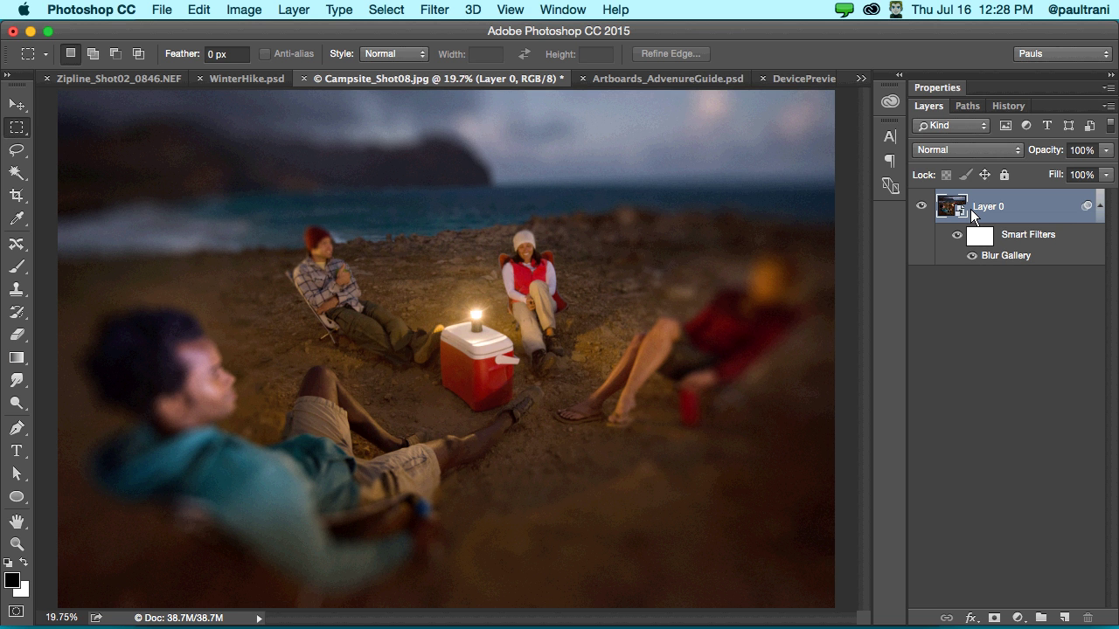
{"action": "left_click", "coordinate": [972, 256]}
{"action": "left_click", "coordinate": [628, 83]}
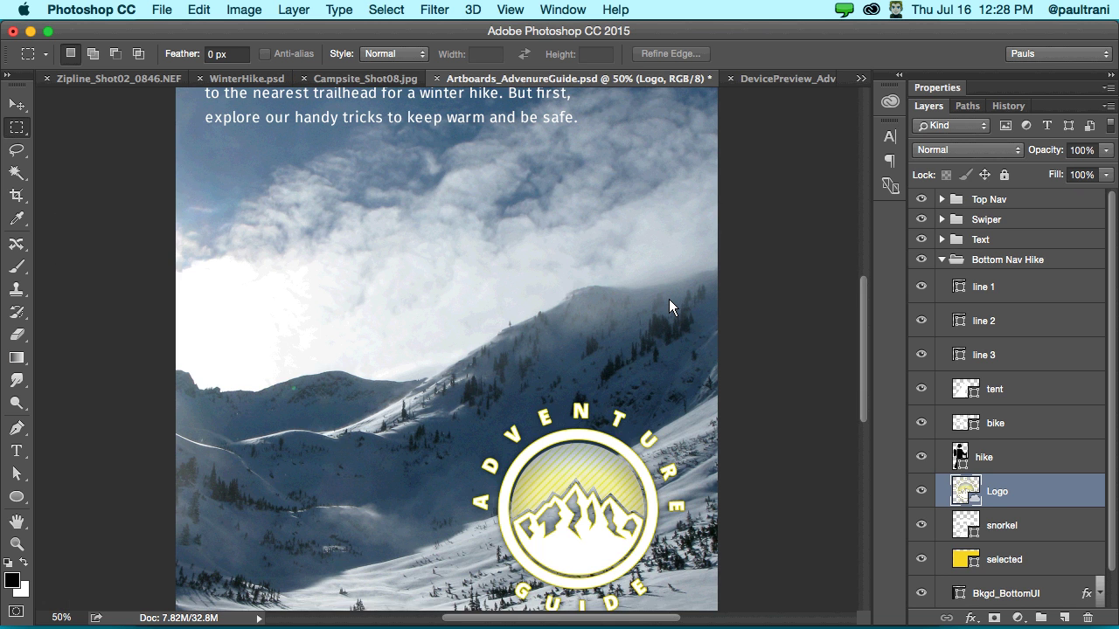
- Fit the mockup on screen, collapse Bottom Nav Hike, and select Top Nav through SnowHiking
{"action": "key", "text": "super+0"}
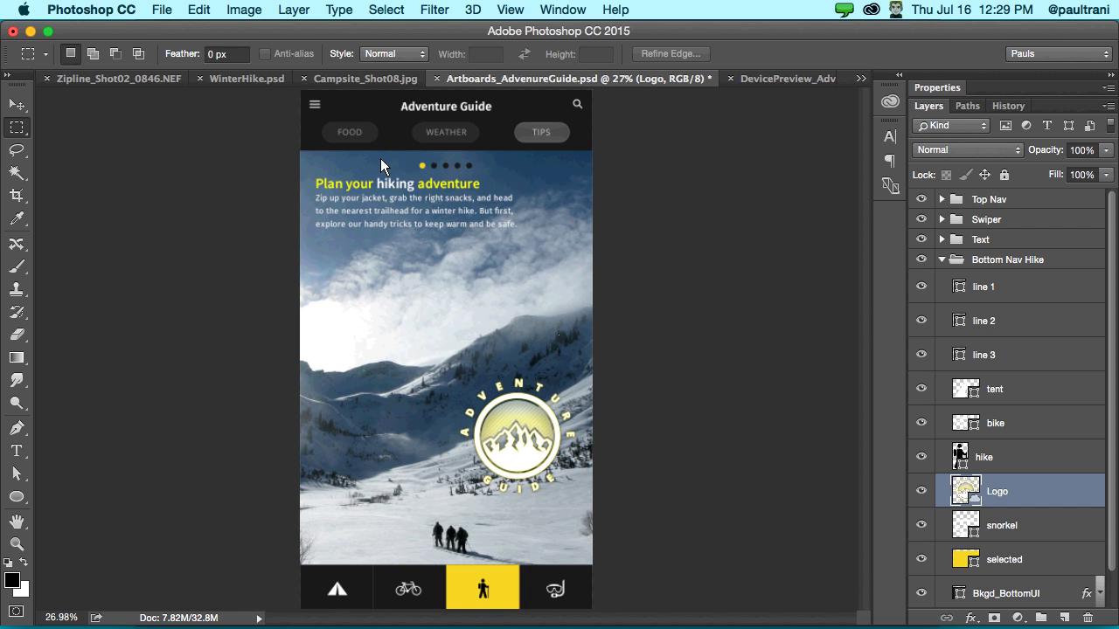
{"action": "left_click", "coordinate": [943, 260]}
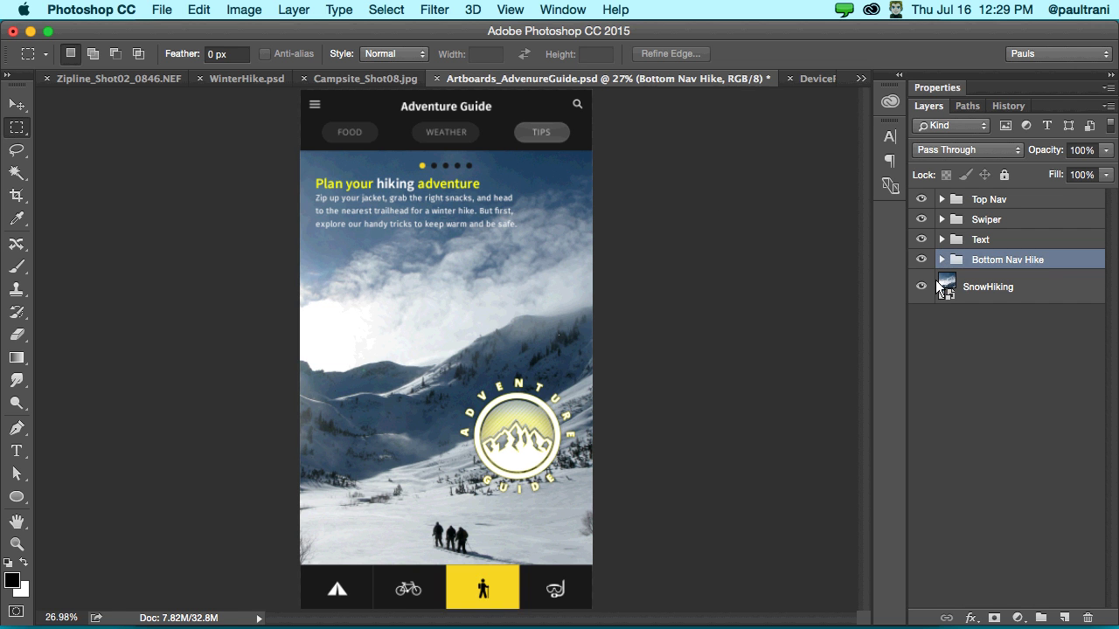
{"action": "left_click", "coordinate": [981, 197]}
{"action": "left_click", "coordinate": [996, 291], "text": "shift"}
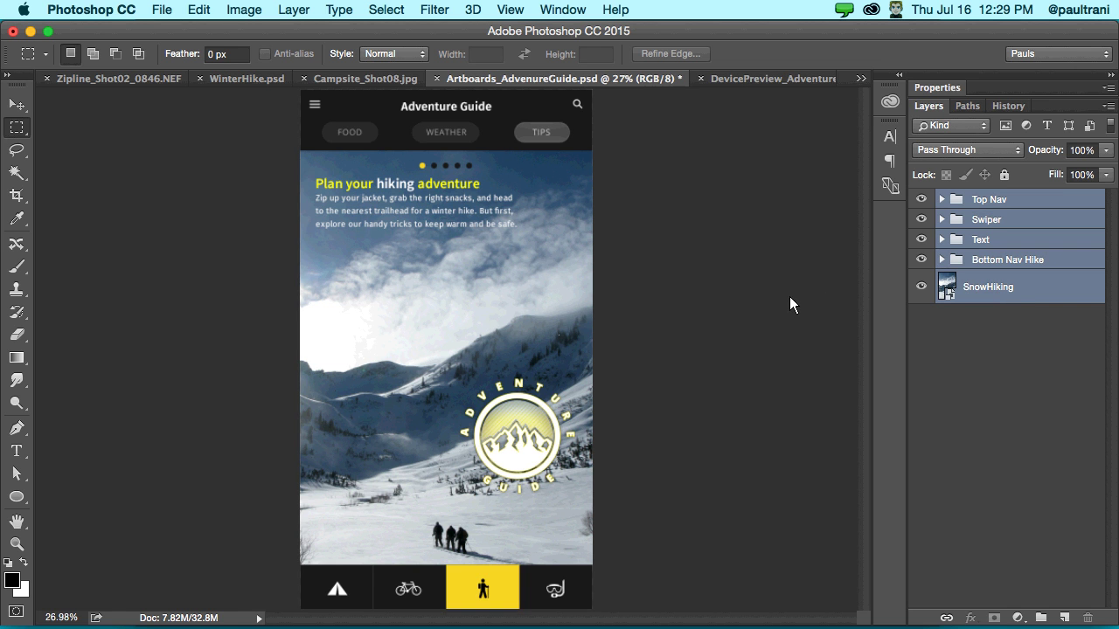
- Create an artboard from the selected layers with Artboard from Layers and name it 'home'
{"action": "right_click", "coordinate": [1026, 292]}
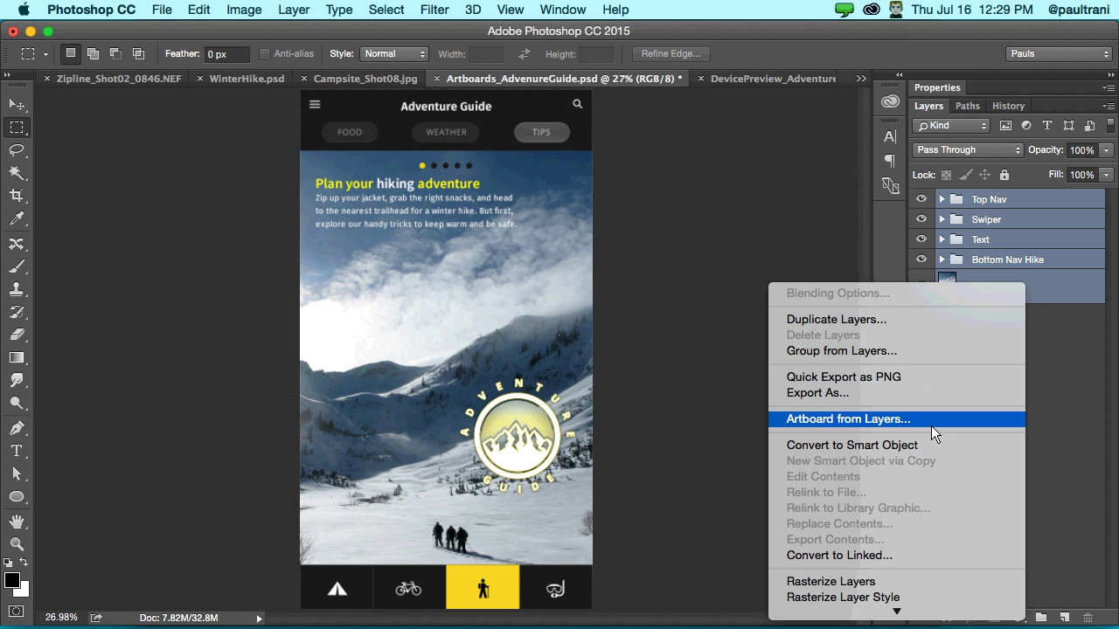
{"action": "left_click", "coordinate": [931, 426]}
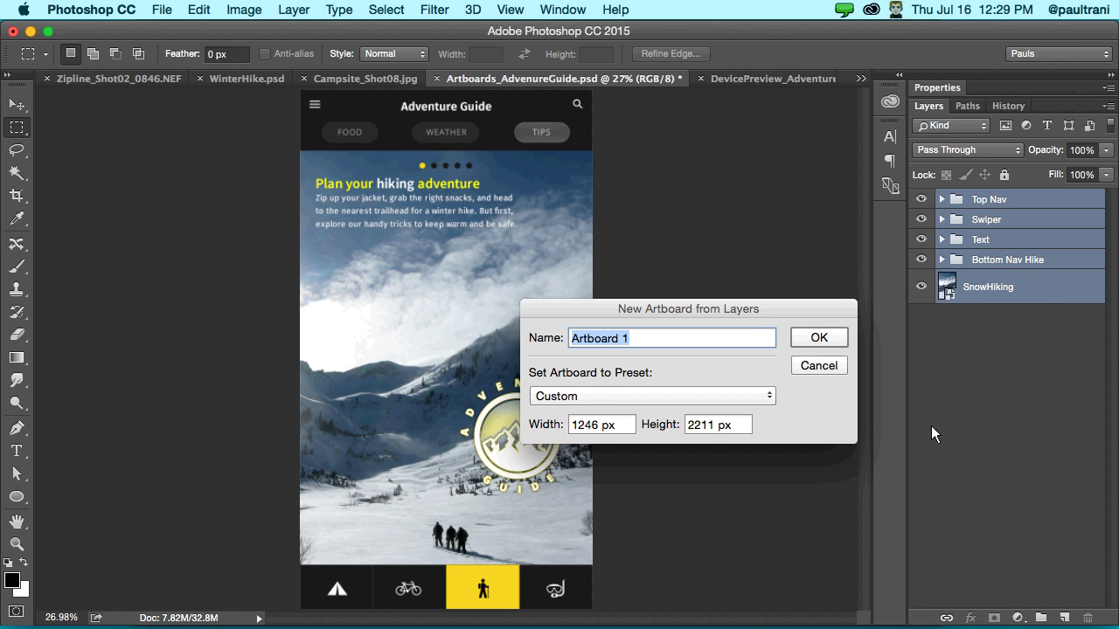
{"action": "type", "text": "hike"}
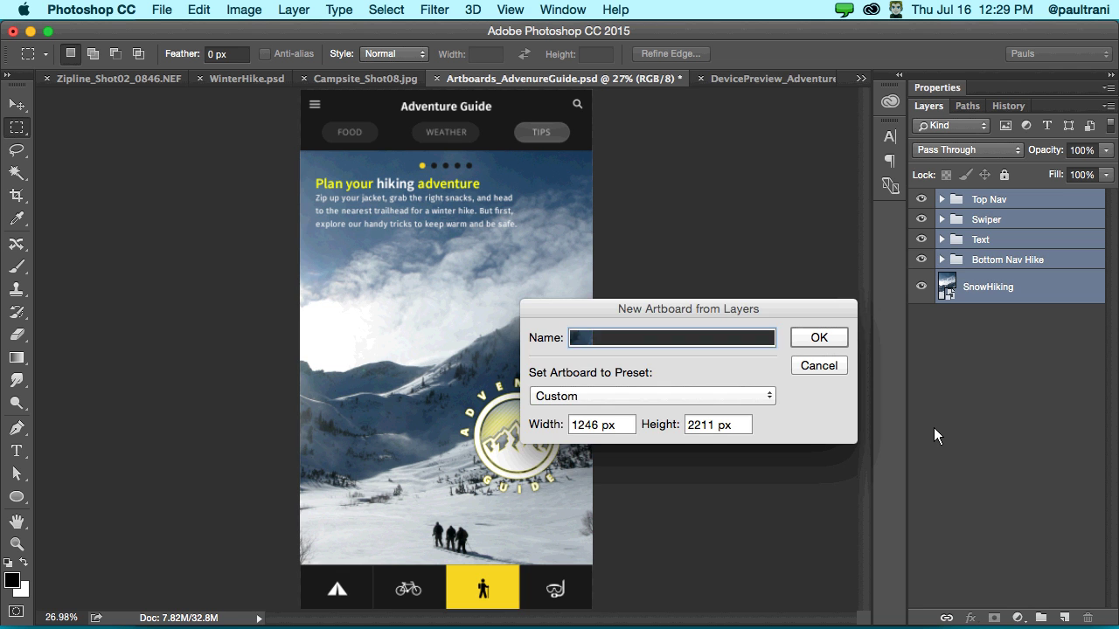
{"action": "key", "text": "Return"}
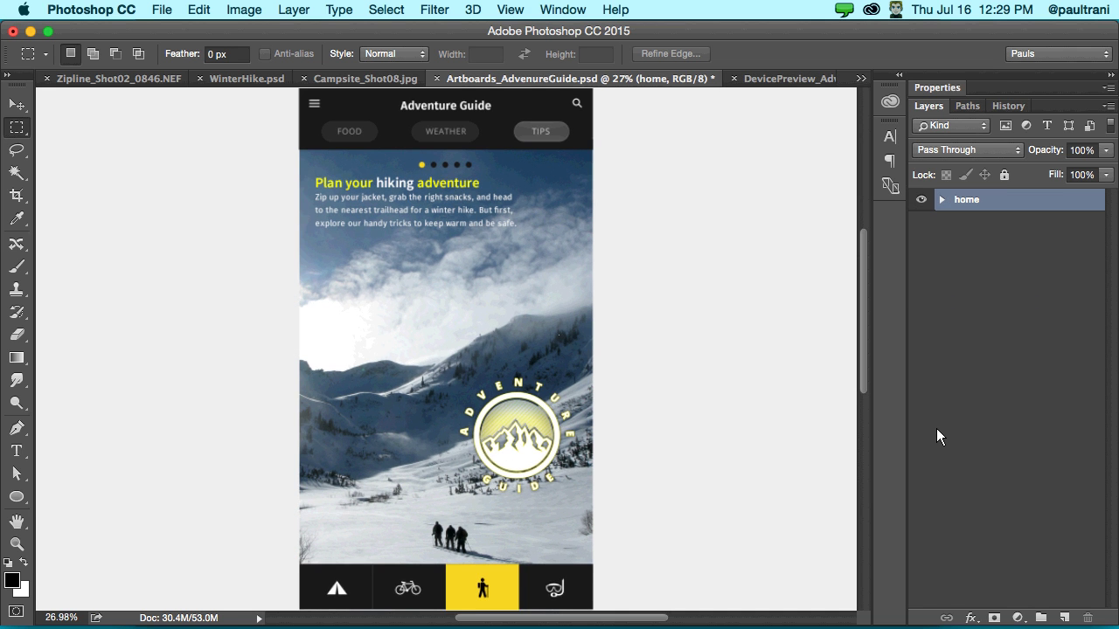
- Duplicate the home artboard as a new artboard named 'hike'
{"action": "key", "text": "super+0"}
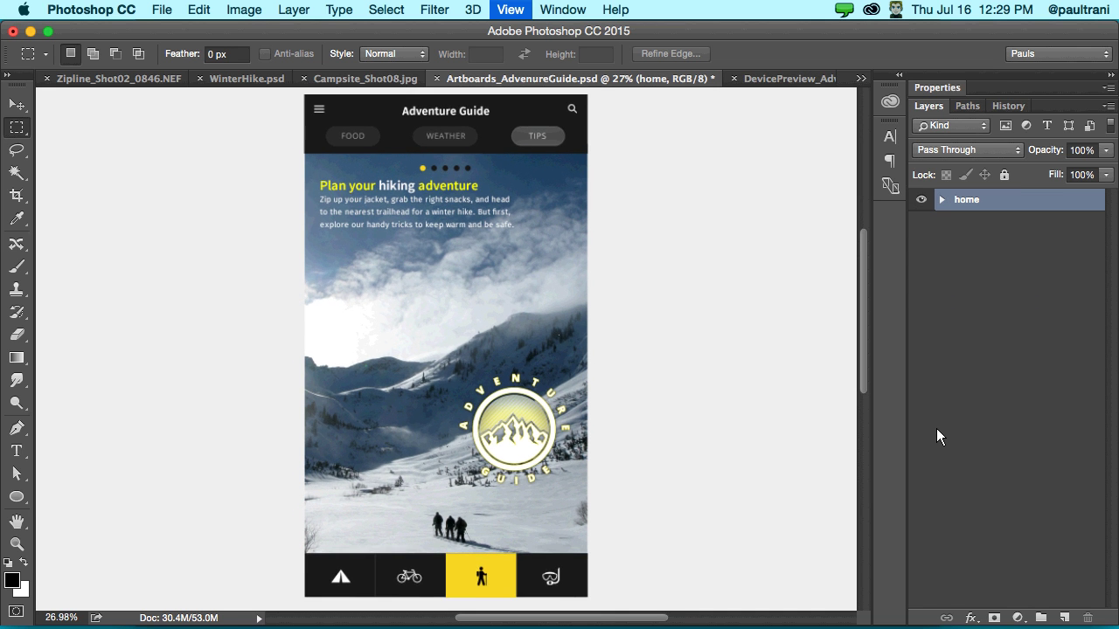
{"action": "key", "text": "super+minus"}
{"action": "scroll", "coordinate": [318, 287], "scroll_direction": "right", "scroll_amount": 2}
{"action": "scroll", "coordinate": [318, 288], "scroll_direction": "up", "scroll_amount": 1}
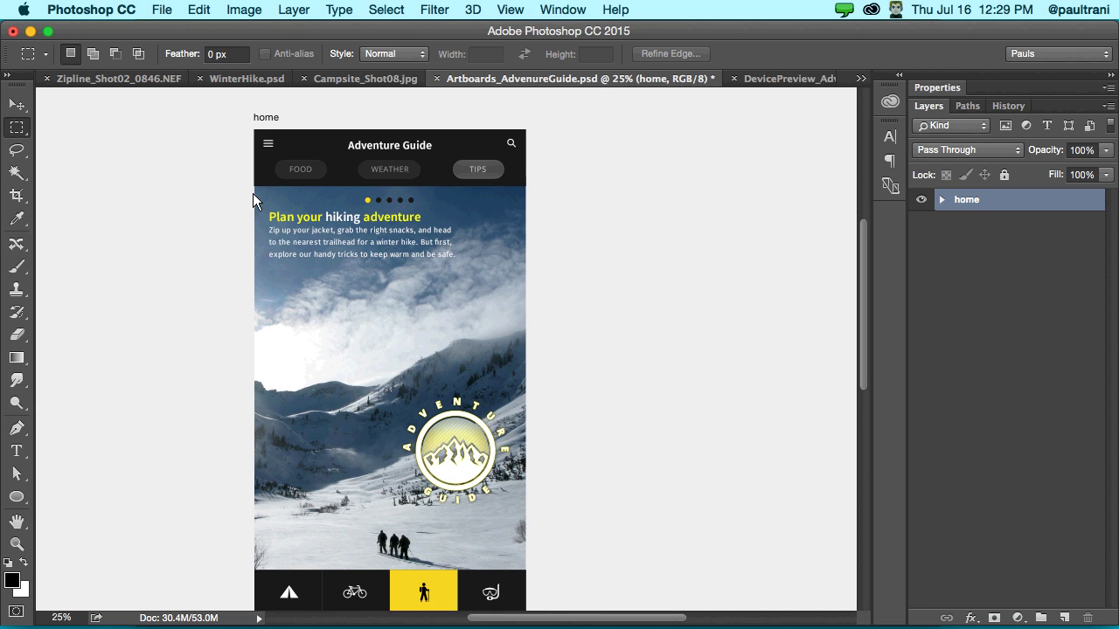
{"action": "scroll", "coordinate": [252, 193], "scroll_direction": "down", "scroll_amount": 1}
{"action": "right_click", "coordinate": [991, 201]}
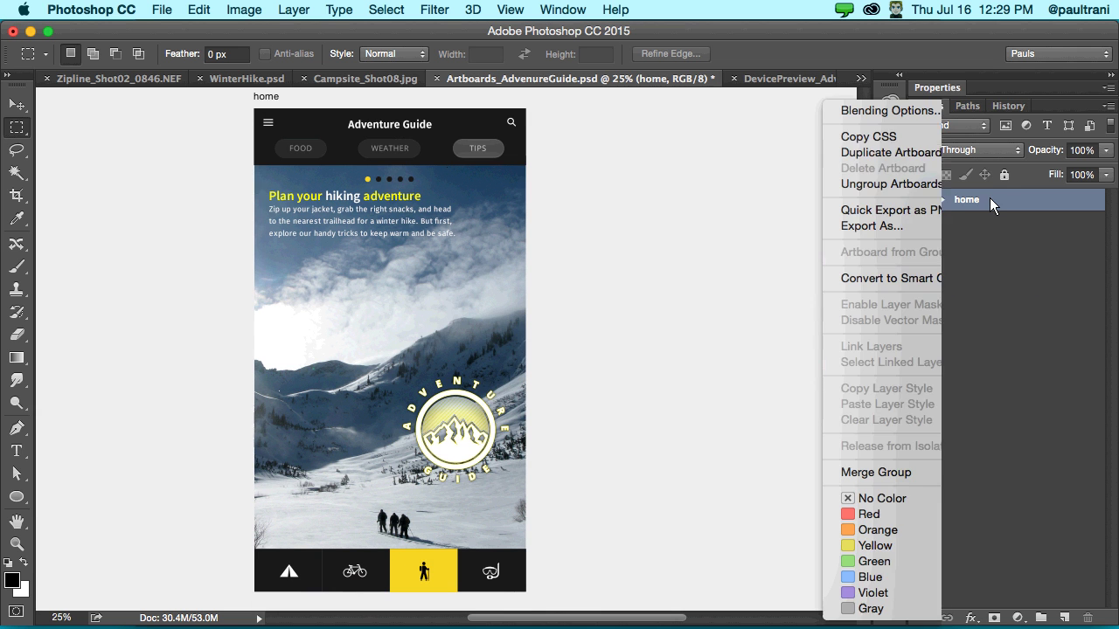
{"action": "left_click", "coordinate": [943, 156]}
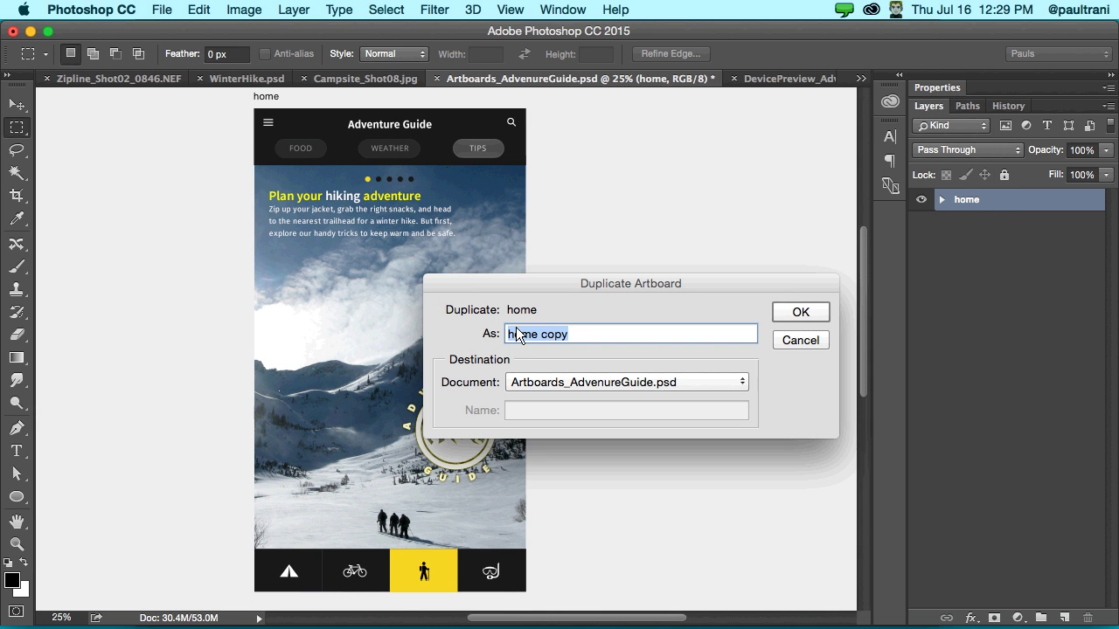
{"action": "type", "text": "home"}
{"action": "key", "text": "Return"}
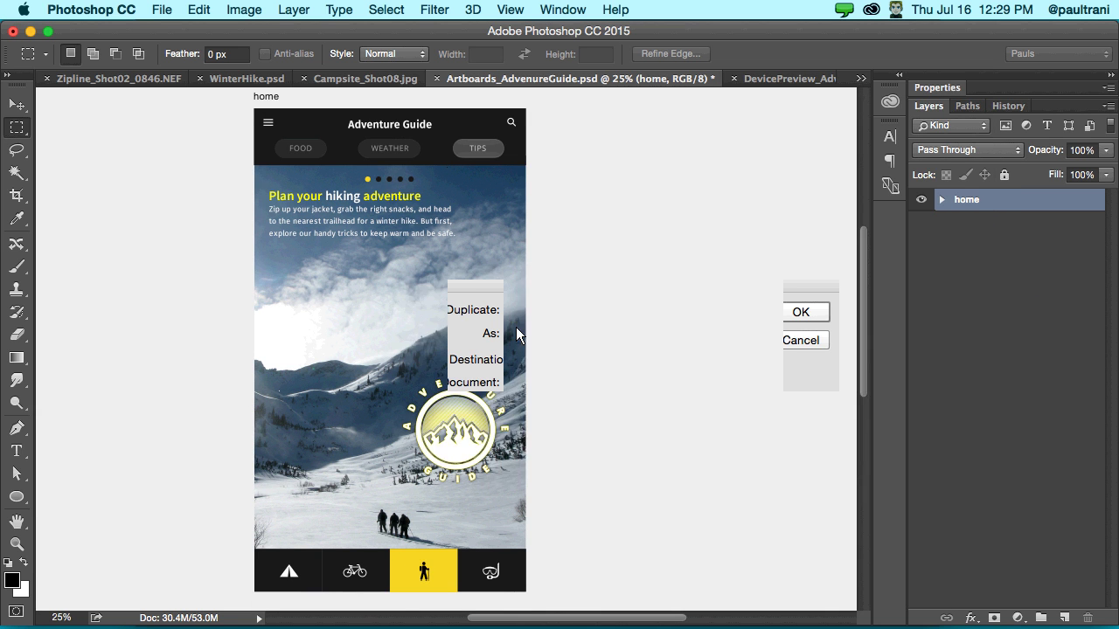
- Drag the hike artboard with the Move tool to sit right of home
{"action": "key", "text": "v"}
{"action": "left_click", "coordinate": [165, 143]}
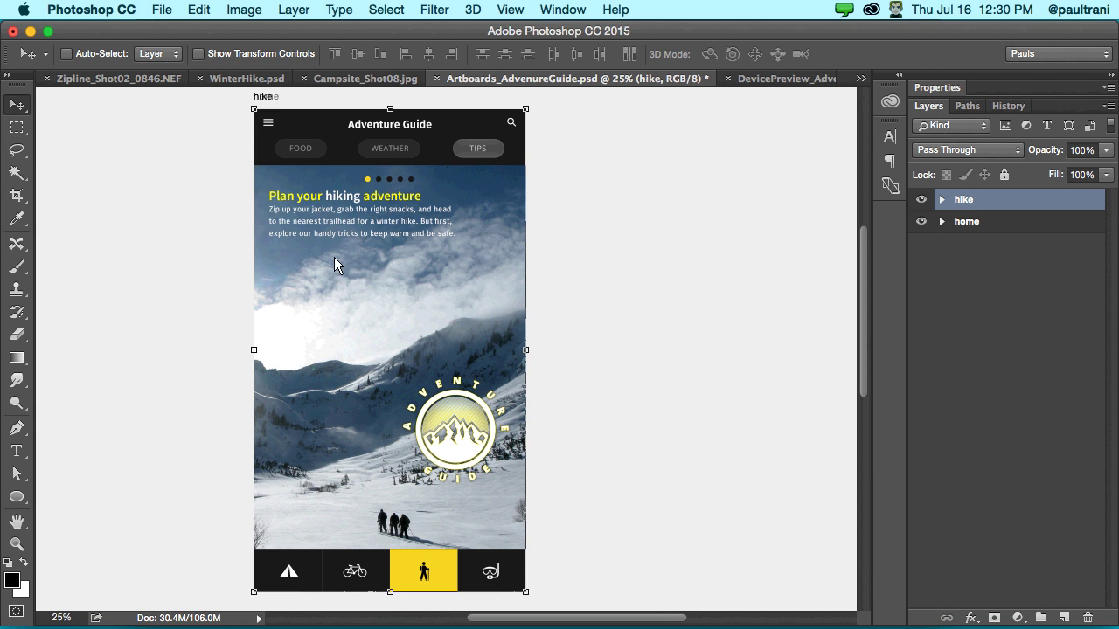
{"action": "left_click_drag", "start_coordinate": [420, 261], "coordinate": [788, 255]}
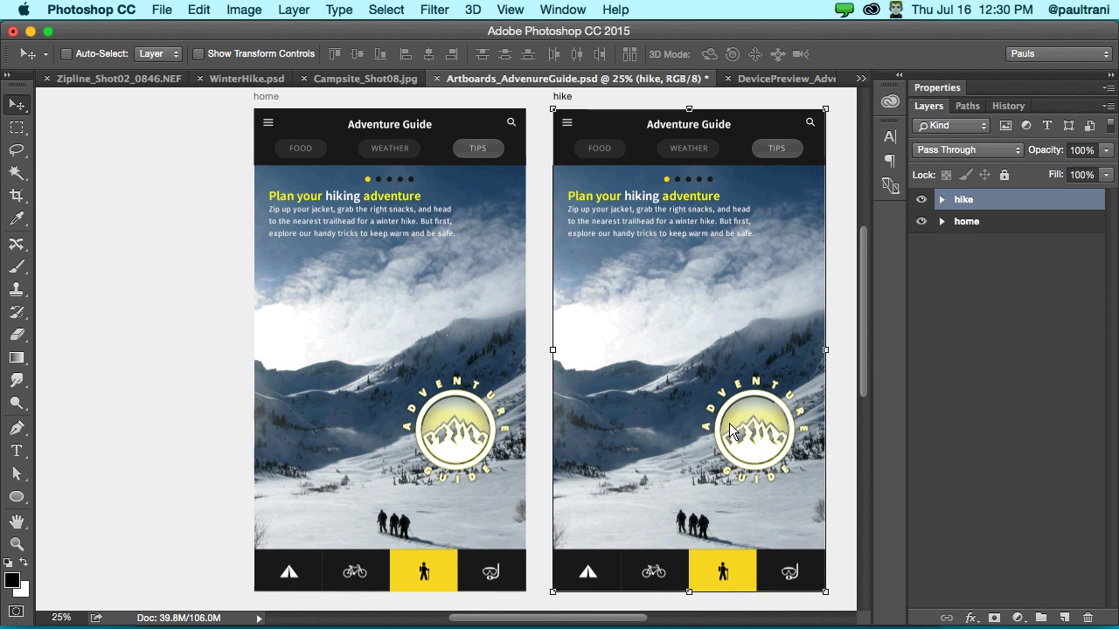
- Delete the Logo layer from the hike artboard's Bottom Nav Hike group
{"action": "left_click", "coordinate": [941, 200]}
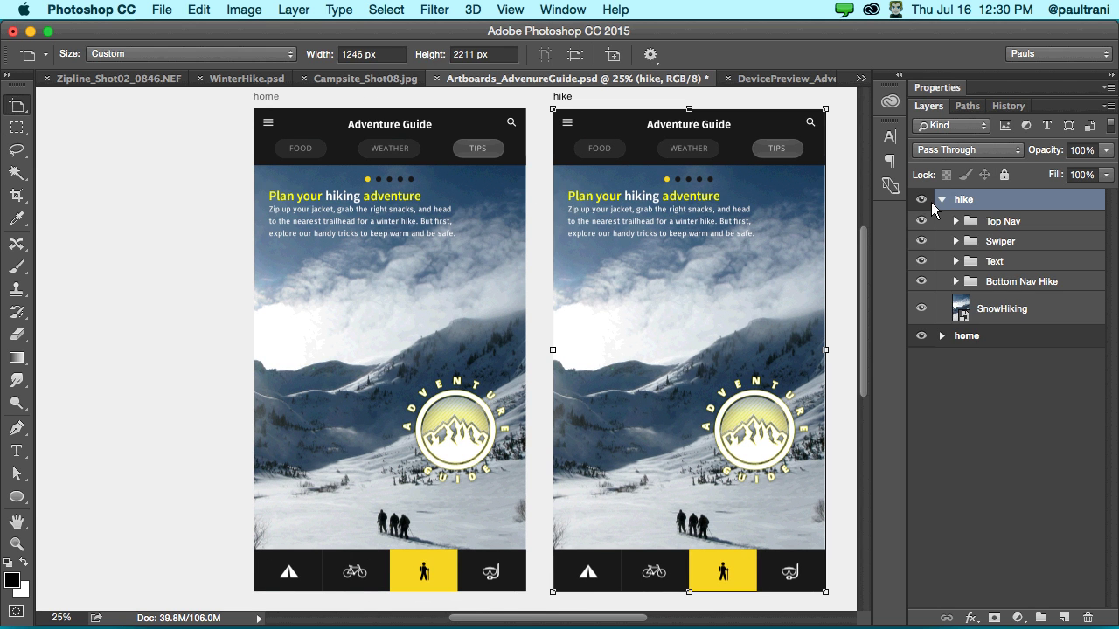
{"action": "left_click", "coordinate": [984, 301]}
{"action": "key", "text": "v"}
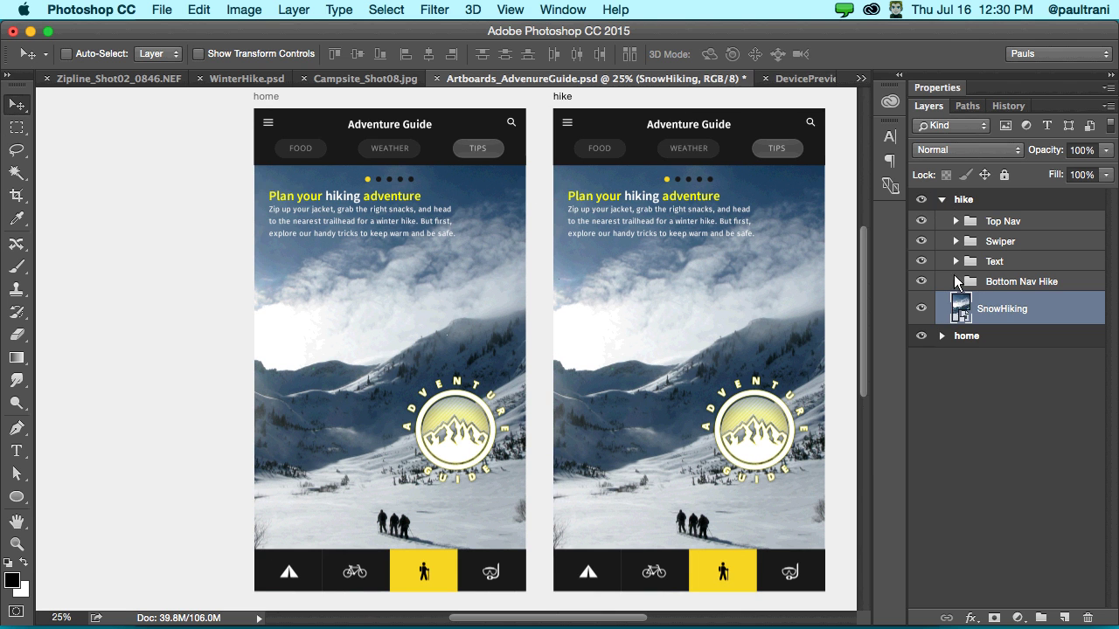
{"action": "left_click", "coordinate": [955, 282]}
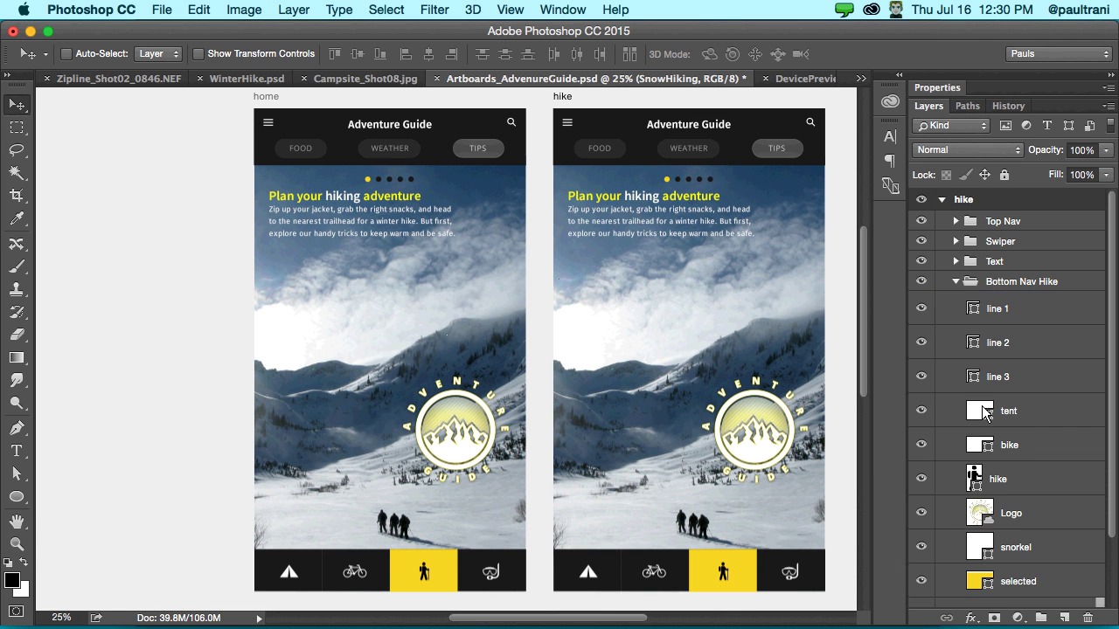
{"action": "left_click", "coordinate": [1022, 518]}
{"action": "left_click", "coordinate": [1087, 618]}
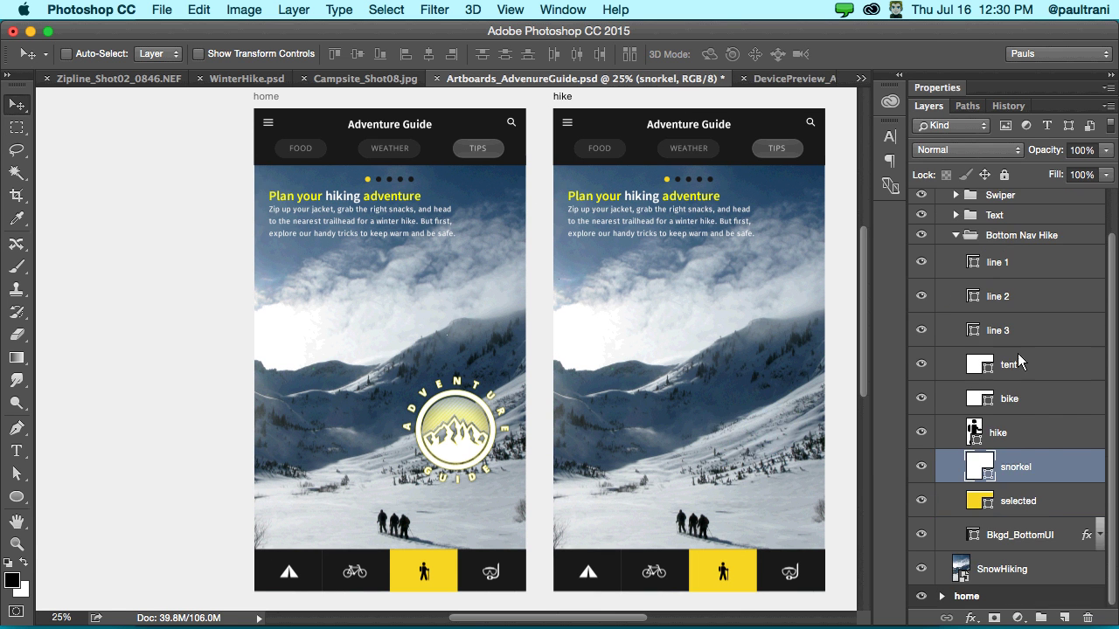
{"action": "scroll", "coordinate": [961, 229], "scroll_direction": "up", "scroll_amount": 2}
{"action": "key", "text": "shift+v"}
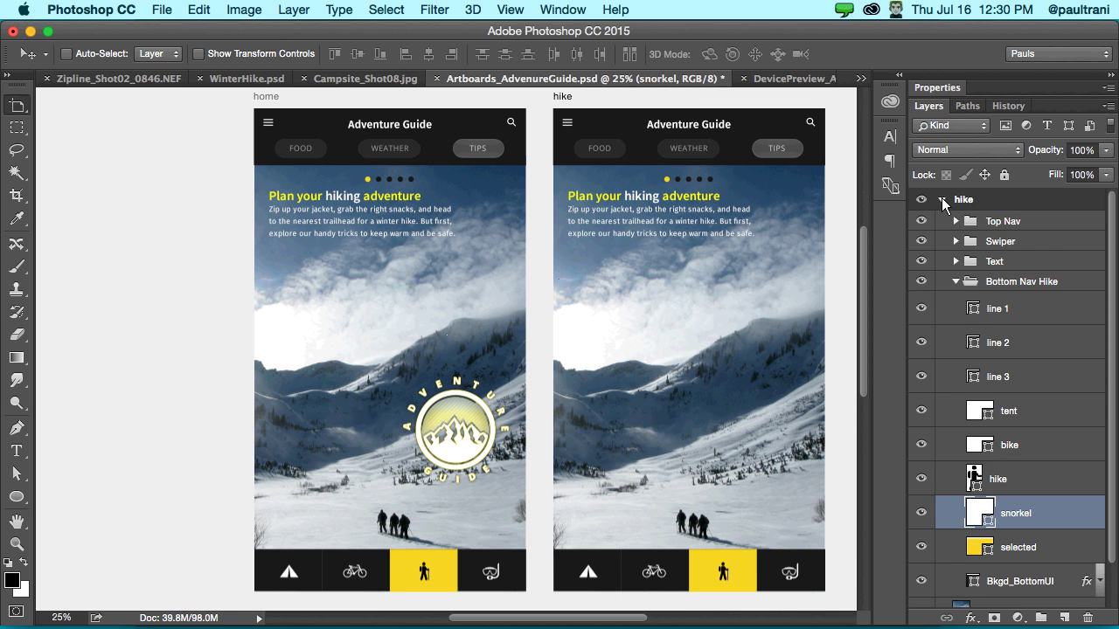
{"action": "left_click", "coordinate": [941, 198]}
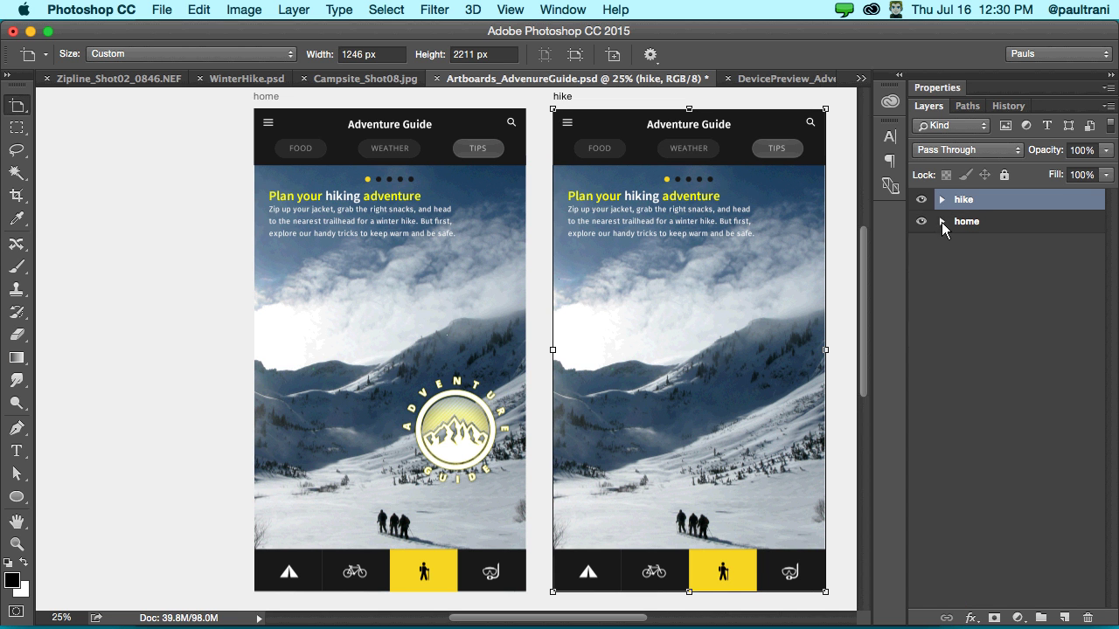
- Move the home artboard's Logo layer into the hike group in Layers
{"action": "left_click", "coordinate": [941, 221]}
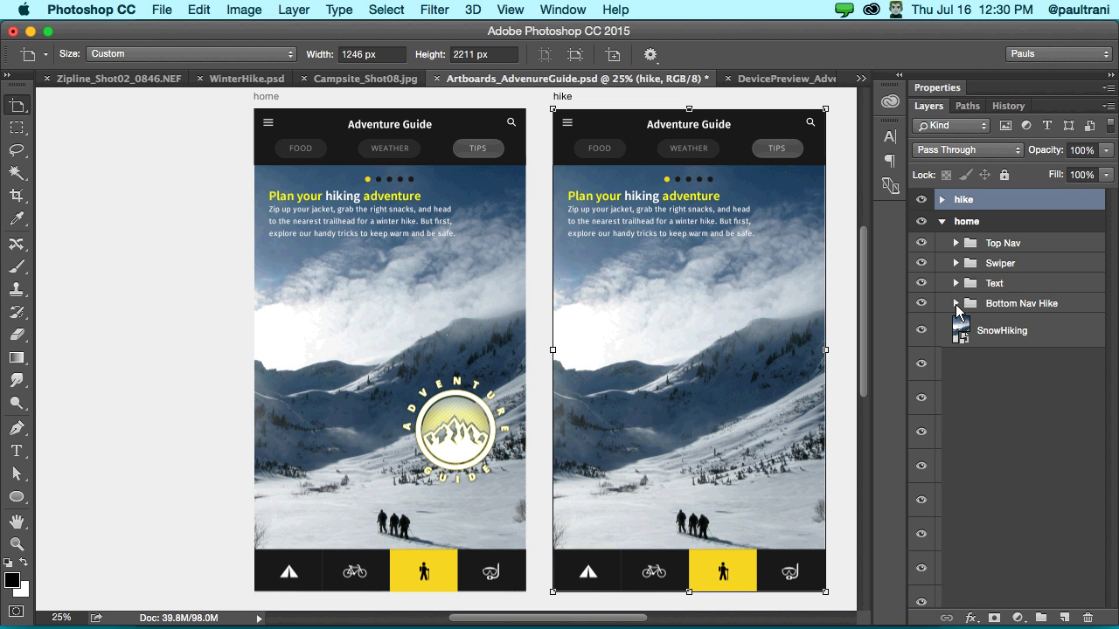
{"action": "left_click", "coordinate": [955, 303]}
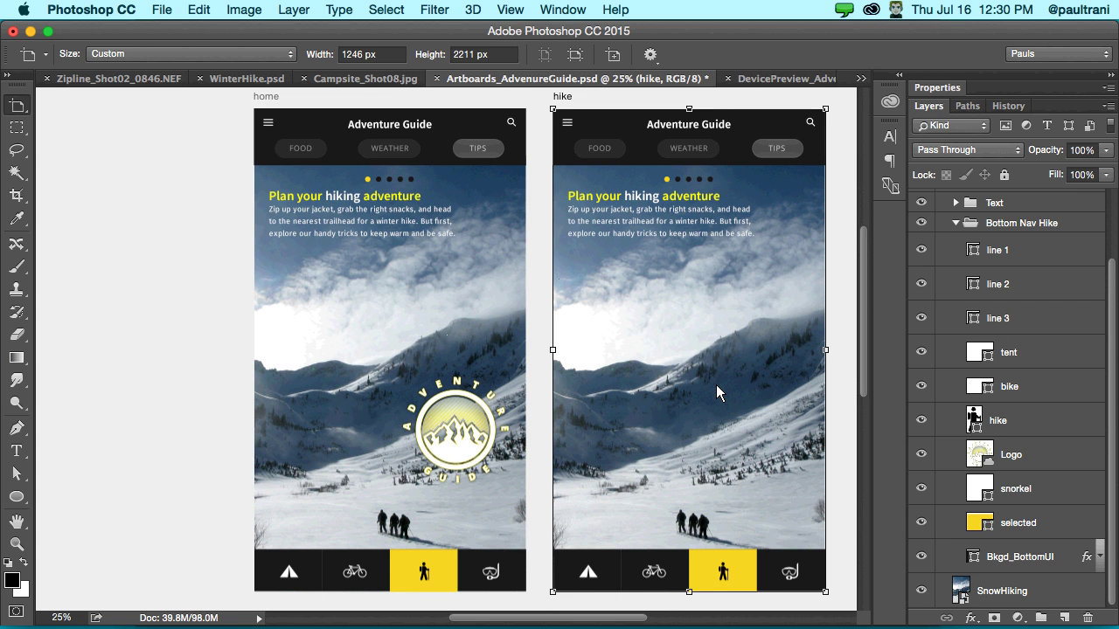
{"action": "scroll", "coordinate": [716, 385], "scroll_direction": "down", "scroll_amount": 2}
{"action": "scroll", "coordinate": [688, 392], "scroll_direction": "down", "scroll_amount": 5}
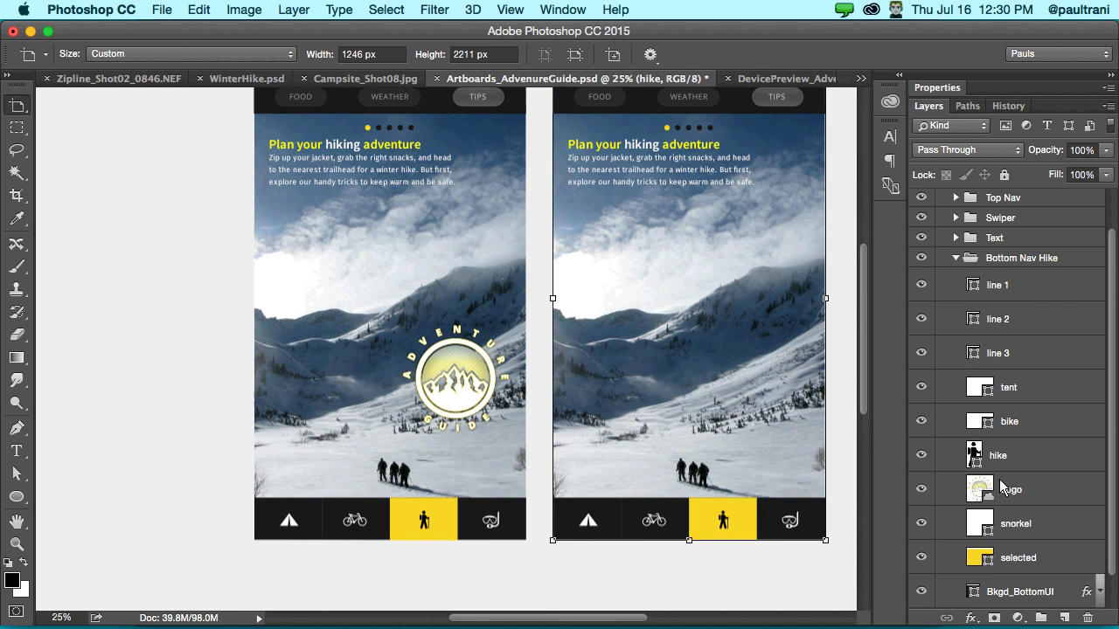
{"action": "key", "text": "v"}
{"action": "left_click", "coordinate": [1003, 487]}
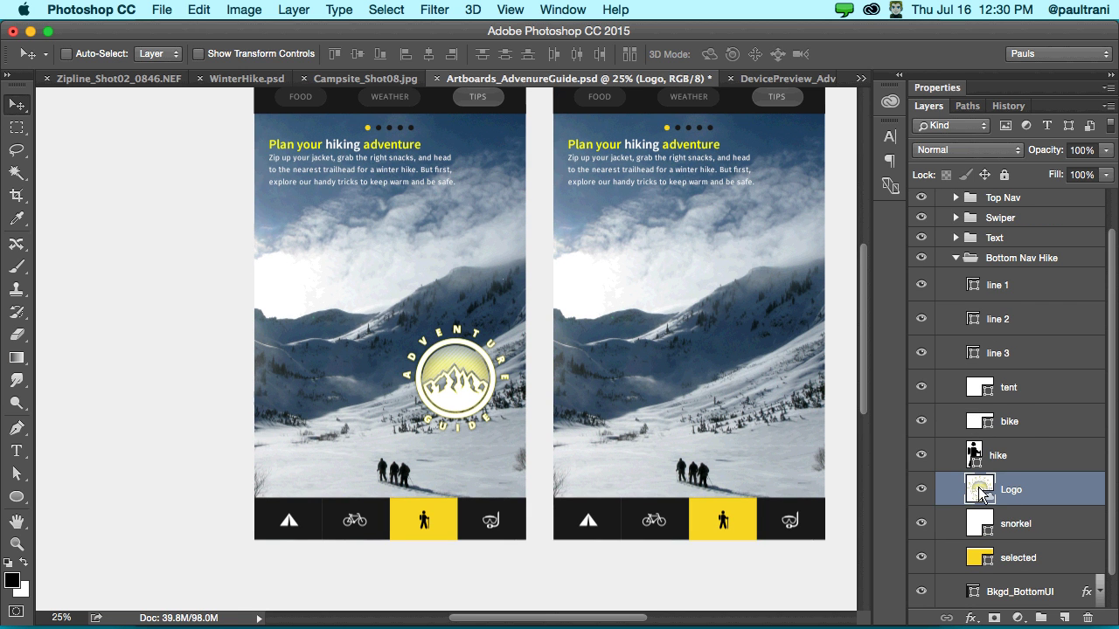
{"action": "scroll", "coordinate": [983, 524], "scroll_direction": "up", "scroll_amount": 2}
{"action": "left_click_drag", "start_coordinate": [985, 533], "coordinate": [977, 200]}
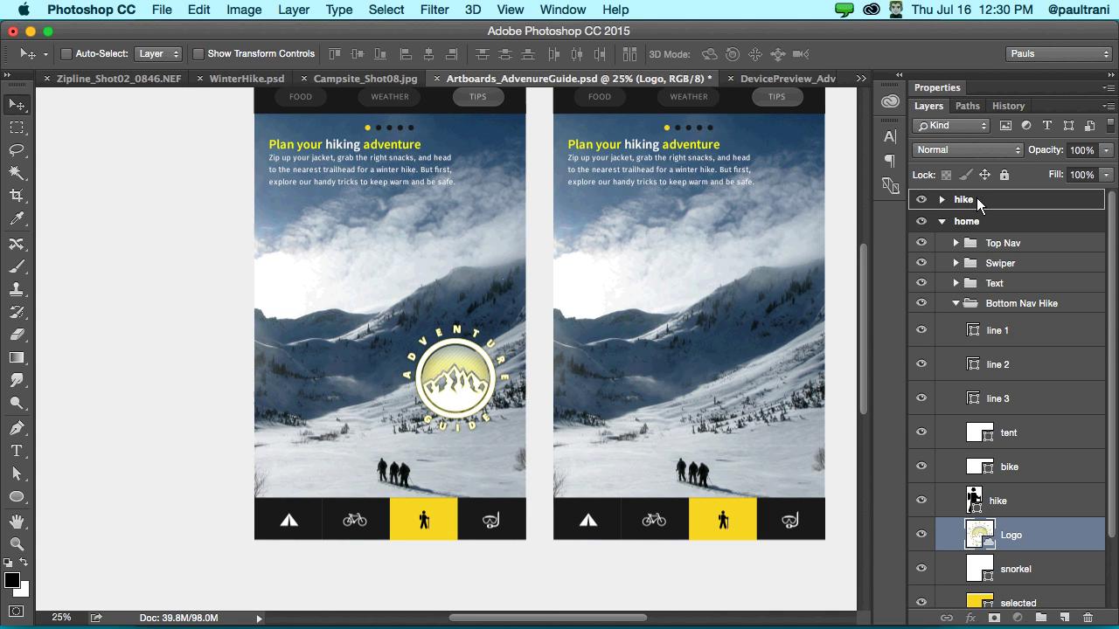
{"action": "left_click_drag", "start_coordinate": [978, 200], "coordinate": [975, 201]}
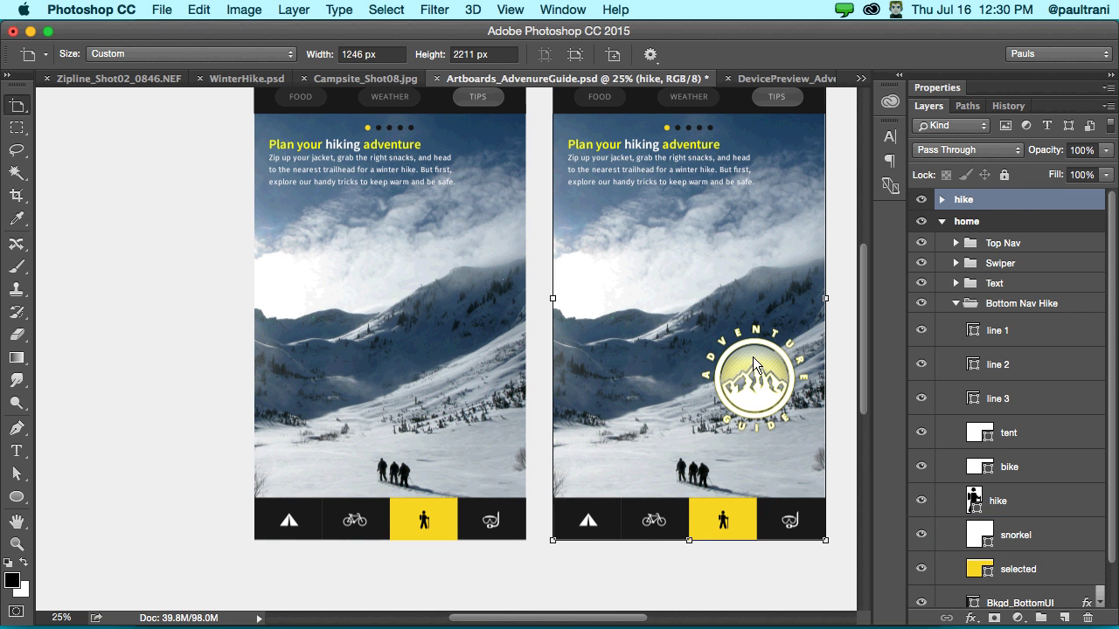
- Drag the logo onto the home artboard's left side, then switch to DevicePreview_AdventureGuide
{"action": "left_click", "coordinate": [941, 199]}
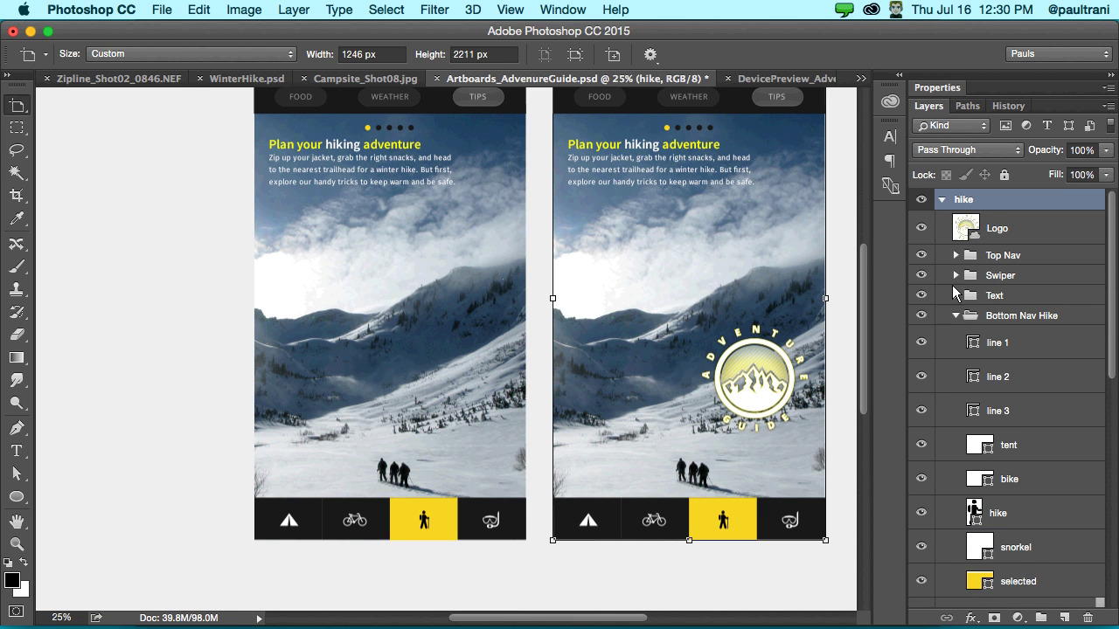
{"action": "key", "text": "v"}
{"action": "left_click", "coordinate": [968, 229]}
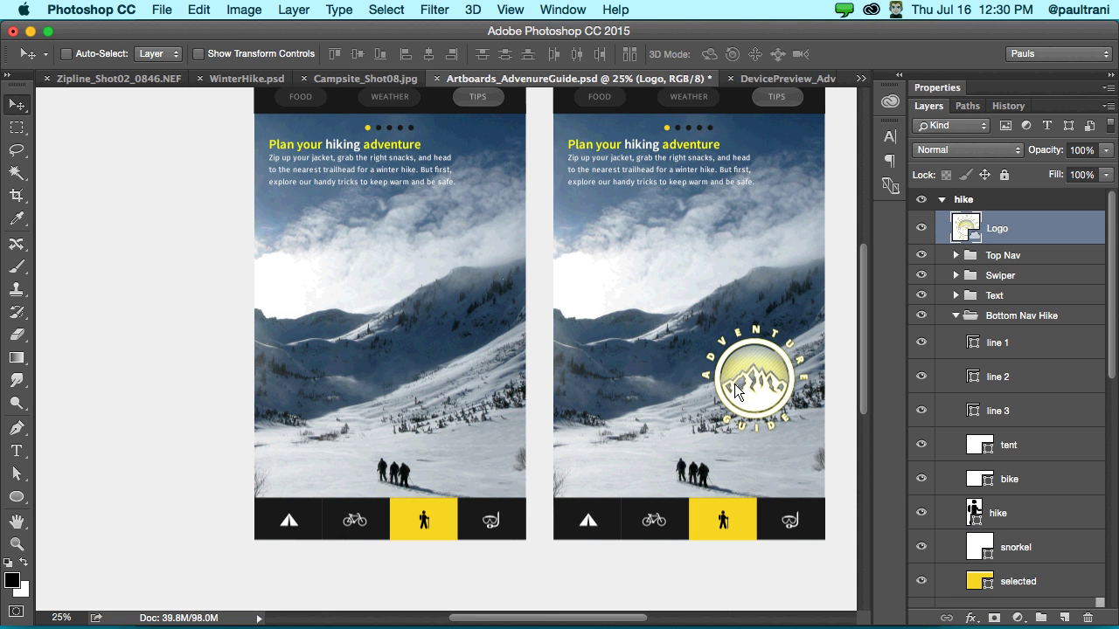
{"action": "left_click_drag", "start_coordinate": [734, 384], "coordinate": [289, 281]}
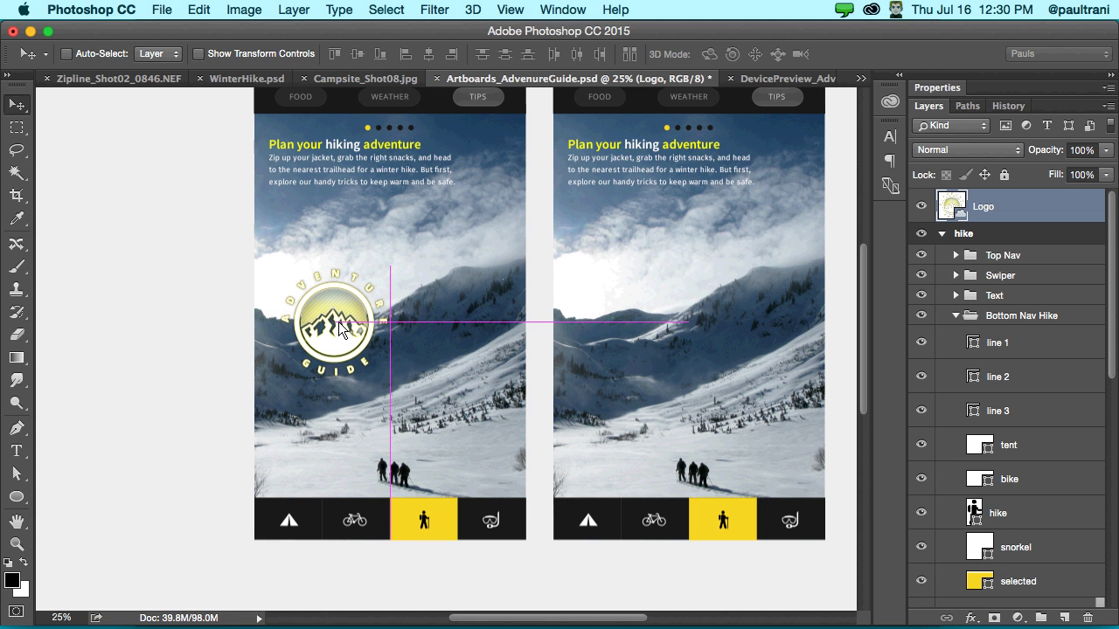
{"action": "scroll", "coordinate": [1011, 480], "scroll_direction": "down", "scroll_amount": 2}
{"action": "scroll", "coordinate": [1011, 480], "scroll_direction": "down", "scroll_amount": 5}
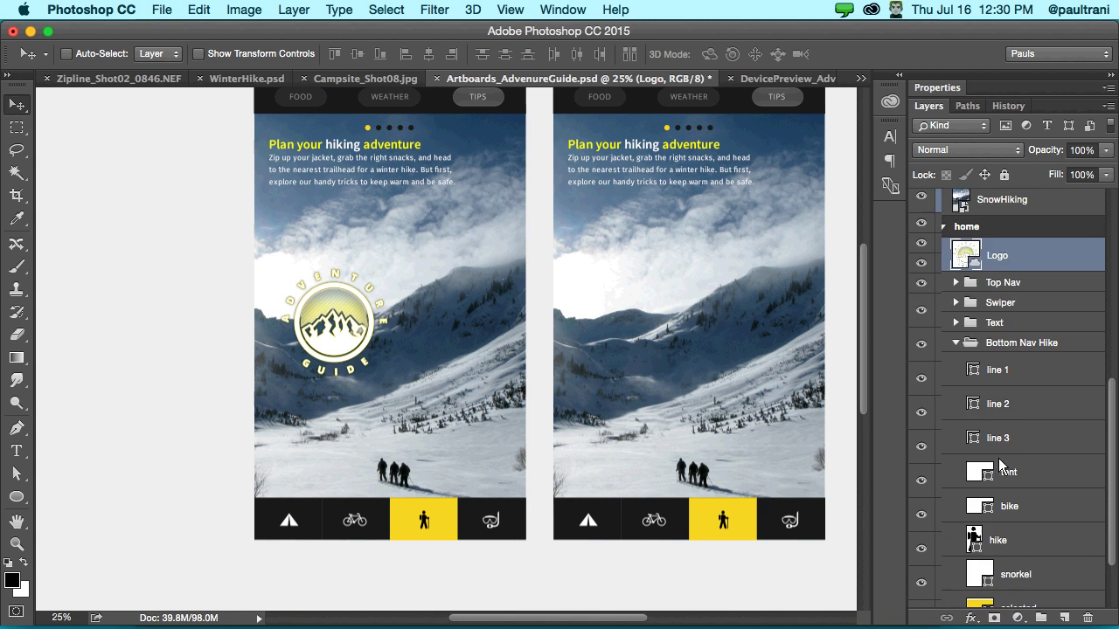
{"action": "left_click", "coordinate": [955, 255]}
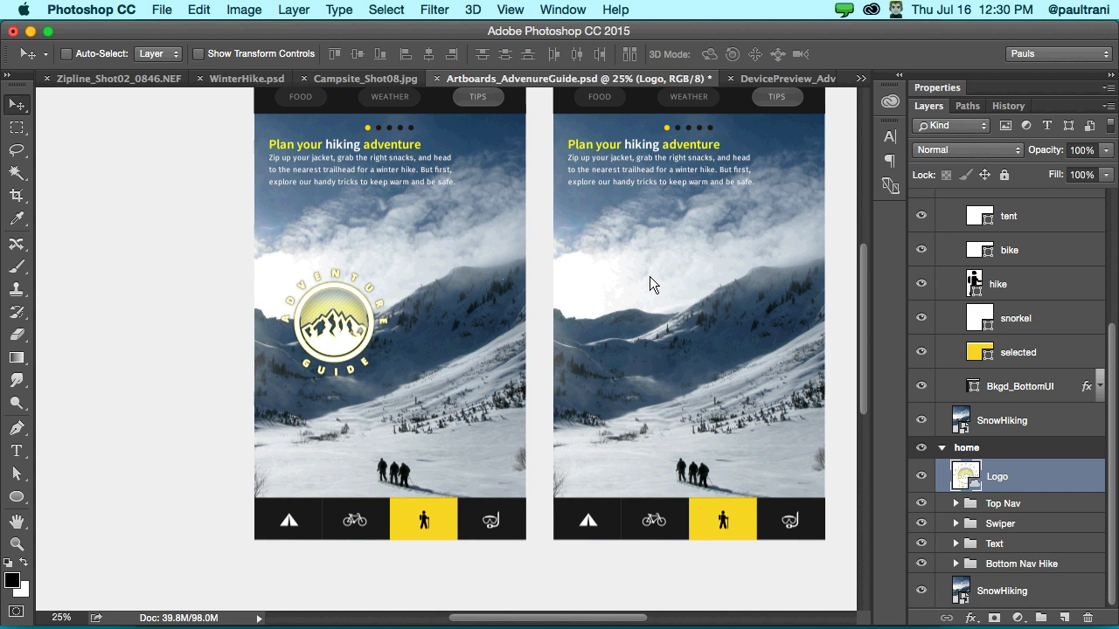
{"action": "scroll", "coordinate": [650, 284], "scroll_direction": "up", "scroll_amount": 2}
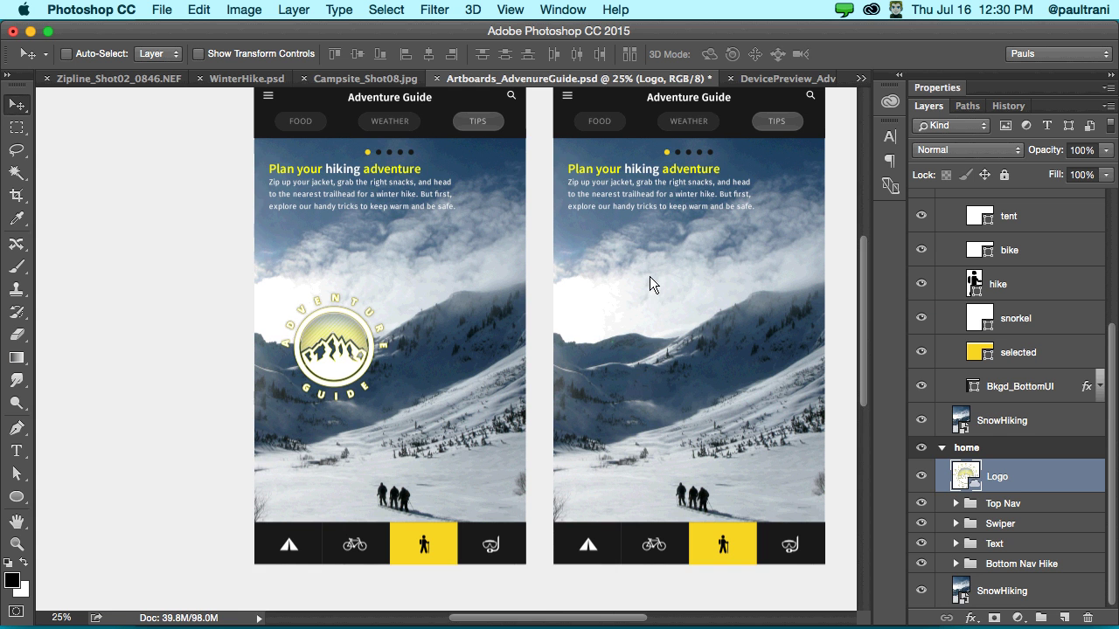
{"action": "scroll", "coordinate": [541, 234], "scroll_direction": "up", "scroll_amount": 1}
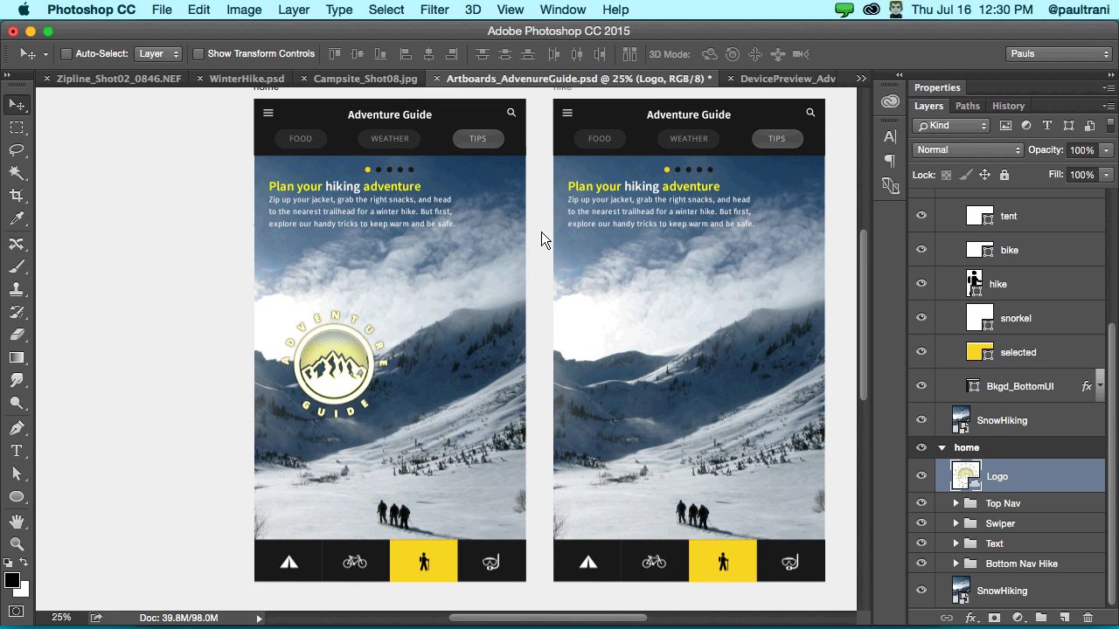
{"action": "left_click", "coordinate": [765, 78]}
{"action": "key", "text": "Right"}
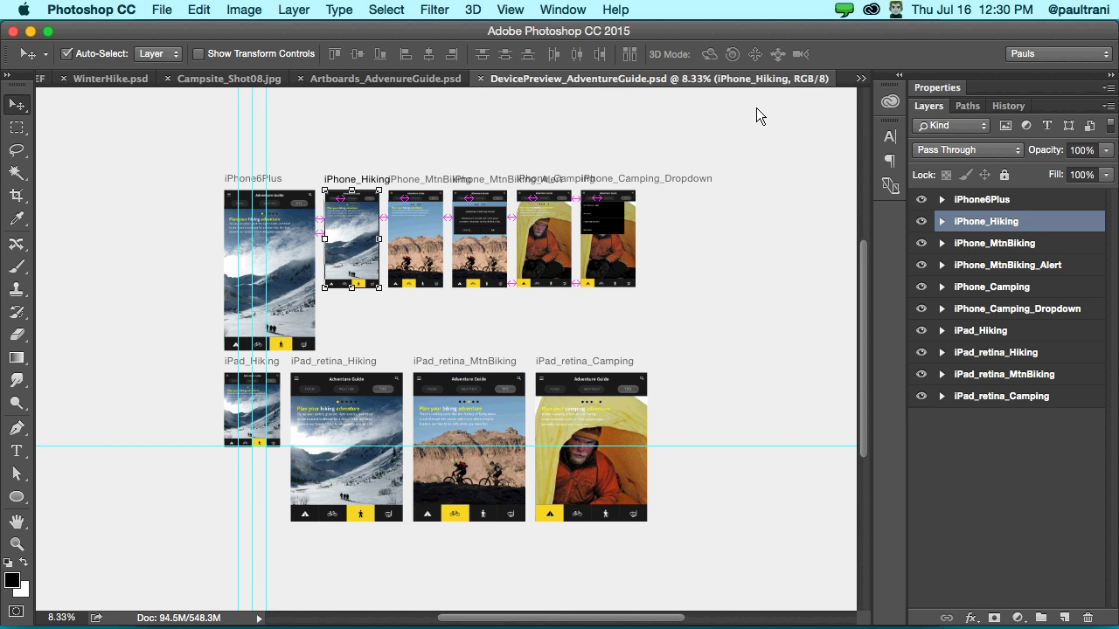
- Draw a new Artboard 1 to the right of the iPhone artboards at 12.5% zoom
{"action": "key", "text": "super+equal"}
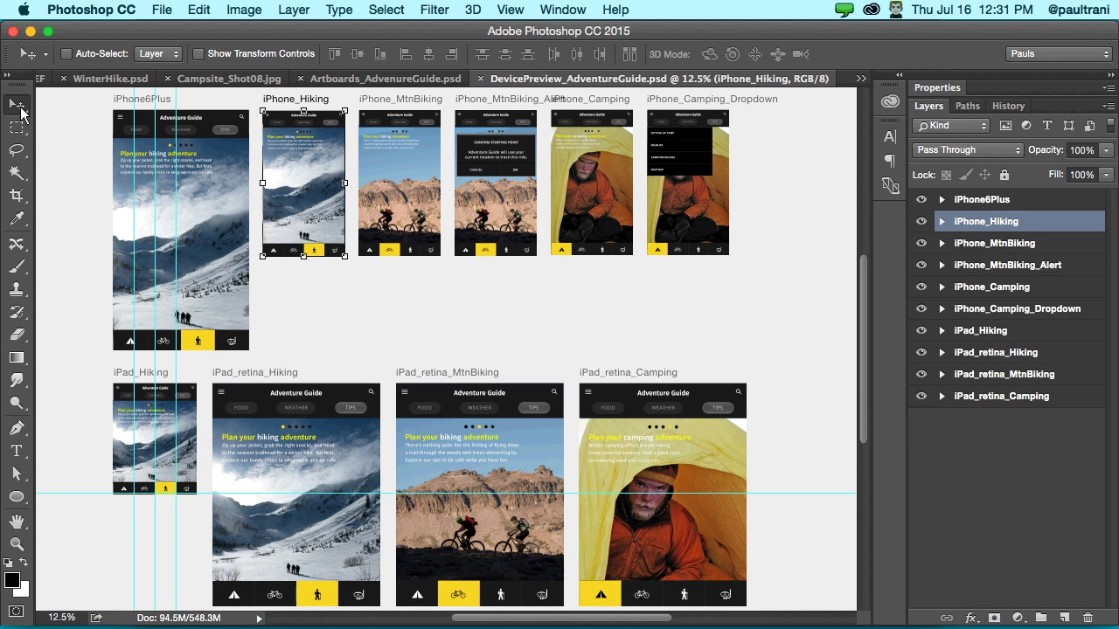
{"action": "left_click", "coordinate": [19, 108]}
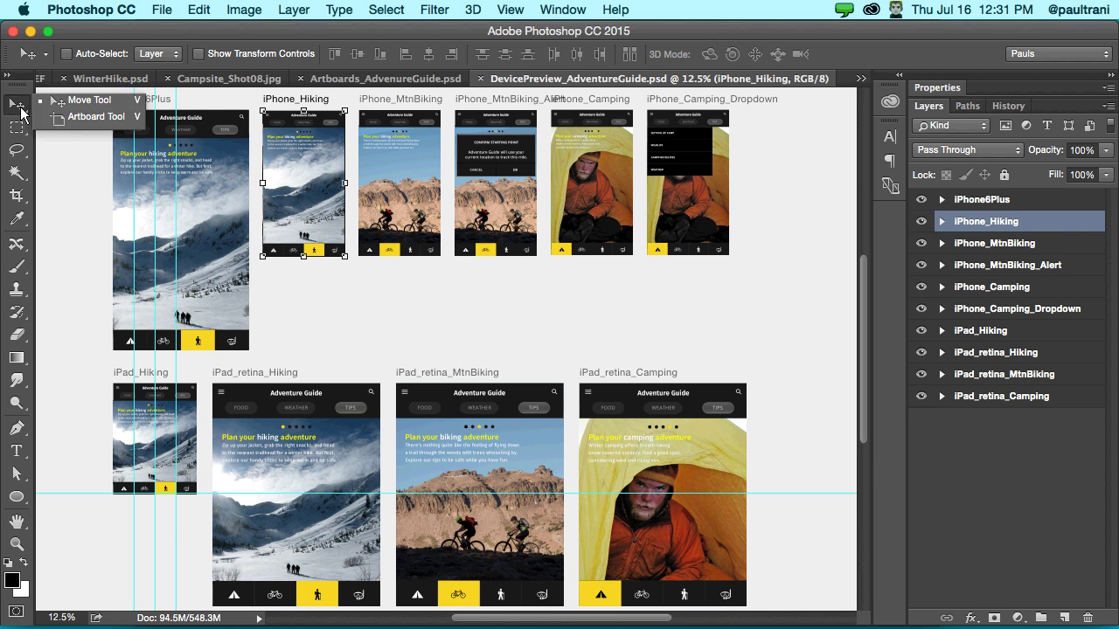
{"action": "left_click", "coordinate": [88, 119]}
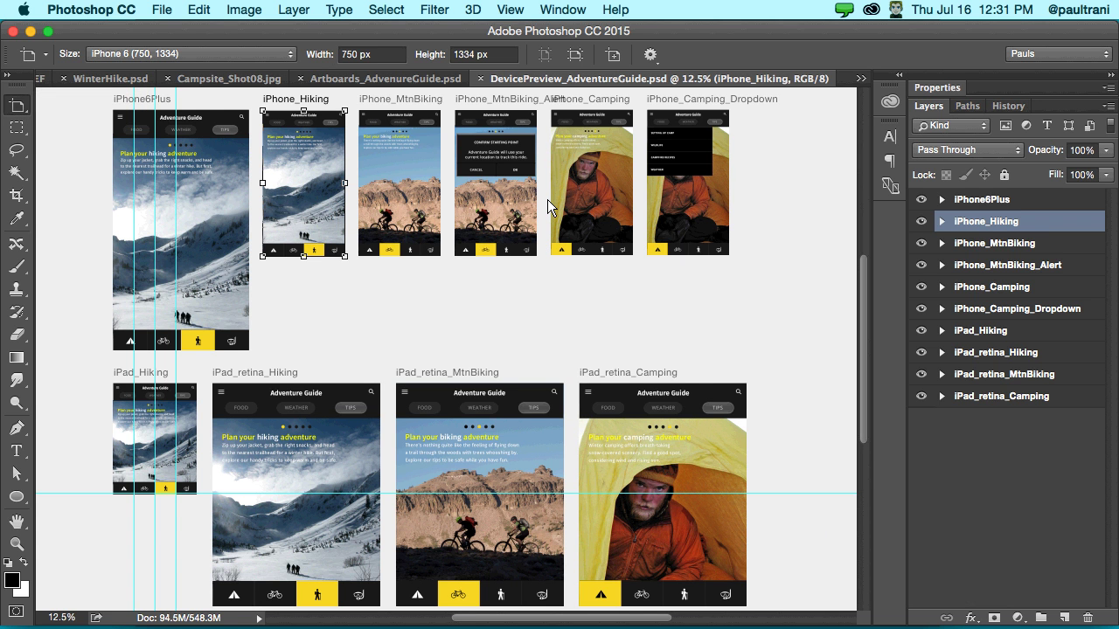
{"action": "scroll", "coordinate": [547, 199], "scroll_direction": "right", "scroll_amount": 1}
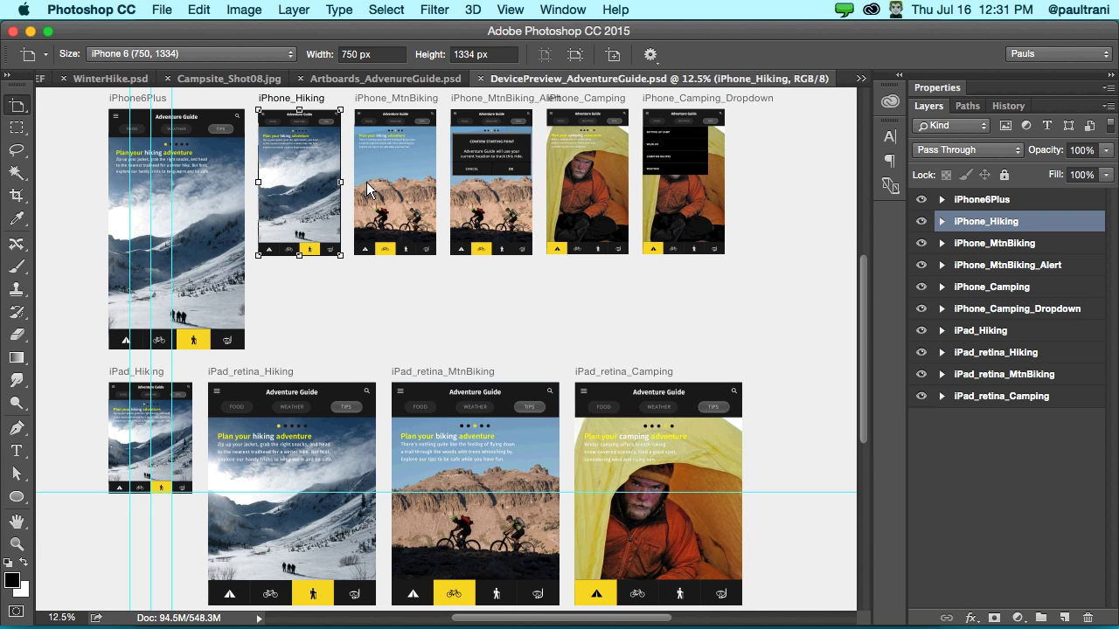
{"action": "scroll", "coordinate": [367, 188], "scroll_direction": "right", "scroll_amount": 5}
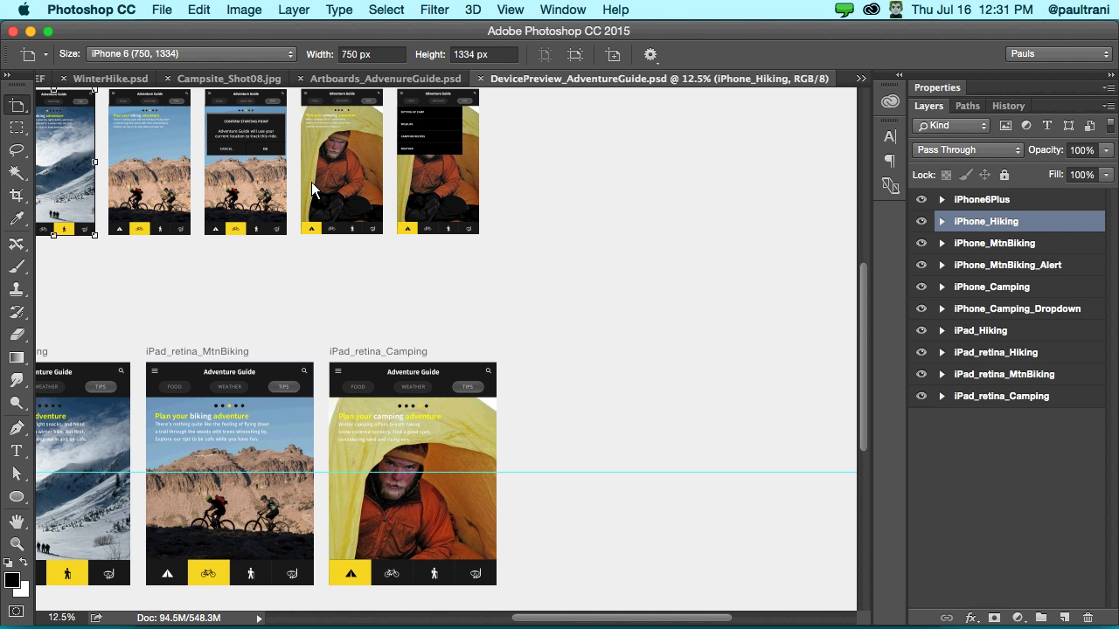
{"action": "scroll", "coordinate": [311, 182], "scroll_direction": "up", "scroll_amount": 2}
{"action": "scroll", "coordinate": [311, 182], "scroll_direction": "right", "scroll_amount": 1}
{"action": "left_click_drag", "start_coordinate": [486, 124], "coordinate": [727, 385]}
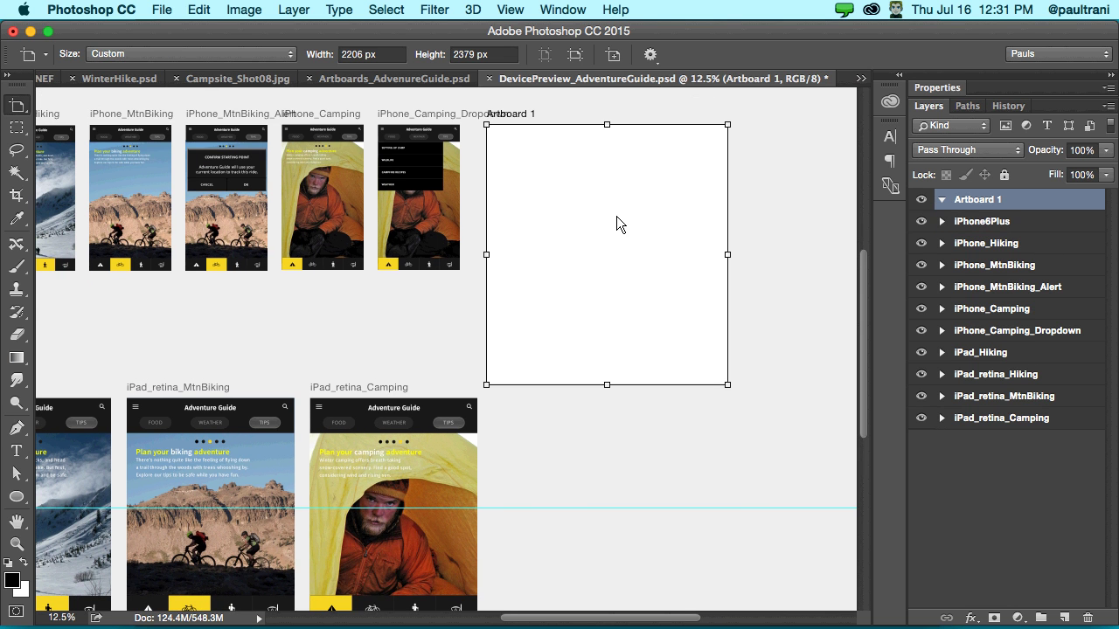
- Draw a black Ellipse 1 on Artboard 1 and show the Libraries and Device Preview panels
{"action": "left_click", "coordinate": [16, 496]}
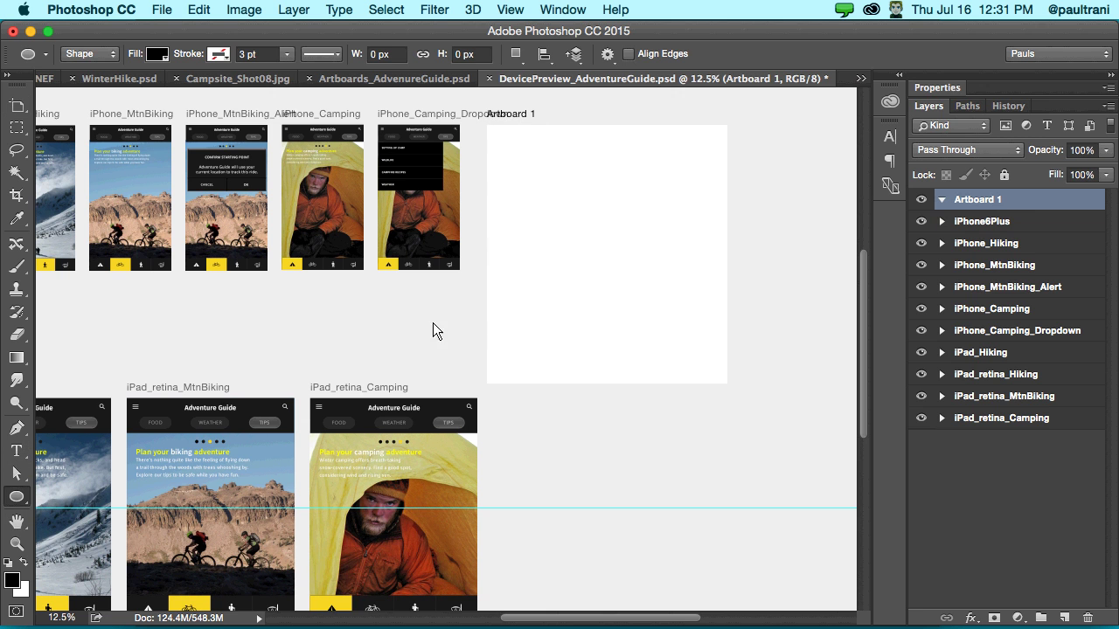
{"action": "left_click_drag", "start_coordinate": [594, 258], "coordinate": [664, 318]}
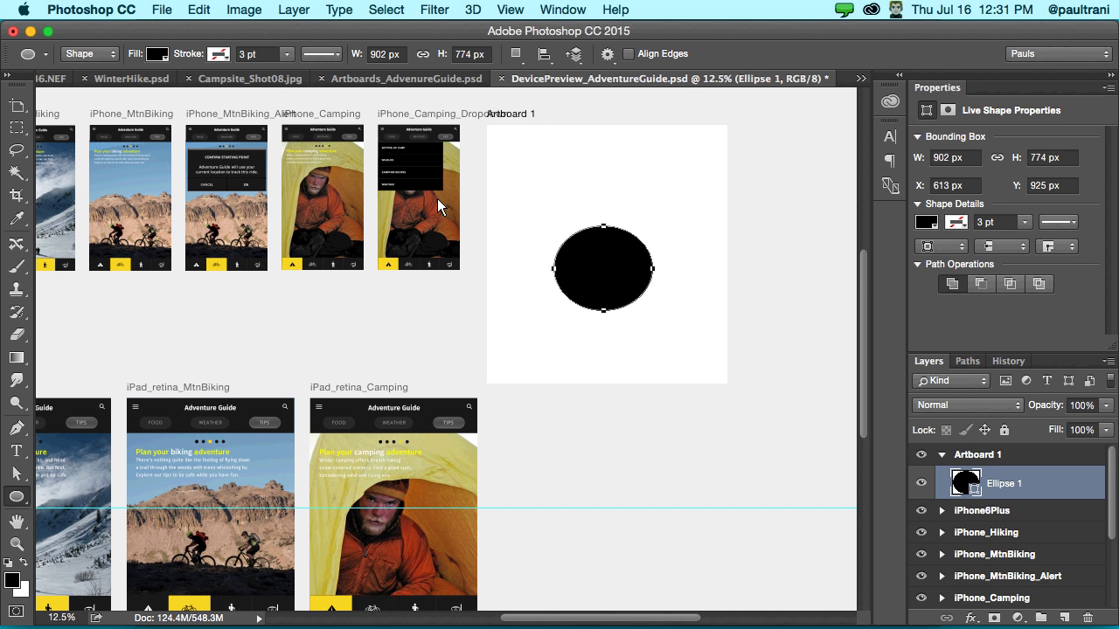
{"action": "scroll", "coordinate": [301, 229], "scroll_direction": "left", "scroll_amount": 1}
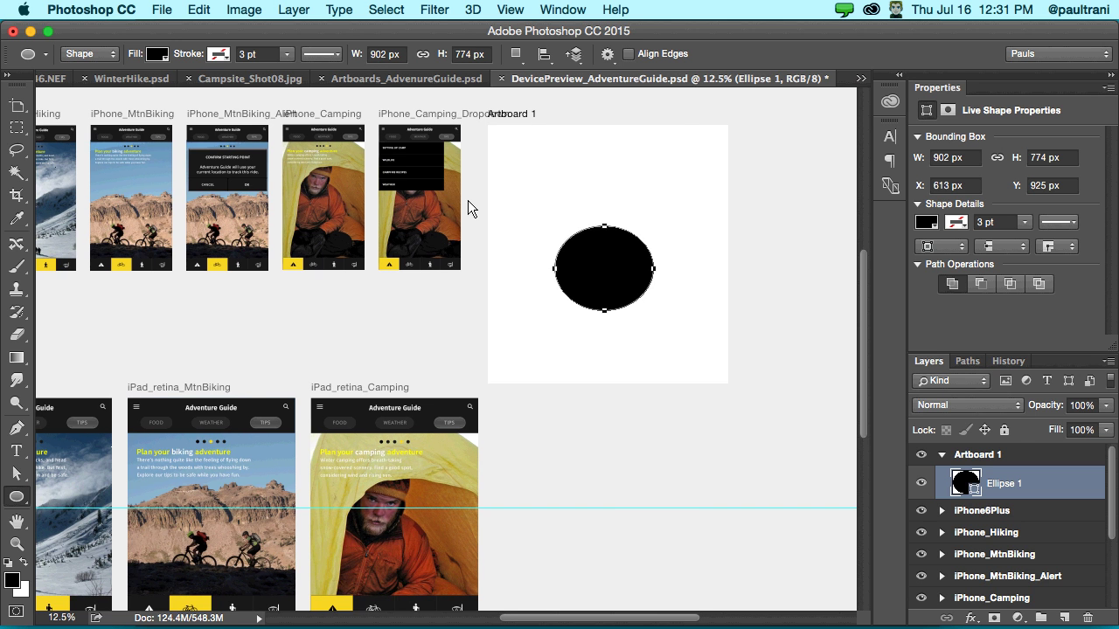
{"action": "scroll", "coordinate": [468, 201], "scroll_direction": "left", "scroll_amount": 5}
{"action": "scroll", "coordinate": [468, 200], "scroll_direction": "down", "scroll_amount": 1}
{"action": "scroll", "coordinate": [503, 207], "scroll_direction": "left", "scroll_amount": 2}
{"action": "left_click", "coordinate": [893, 75]}
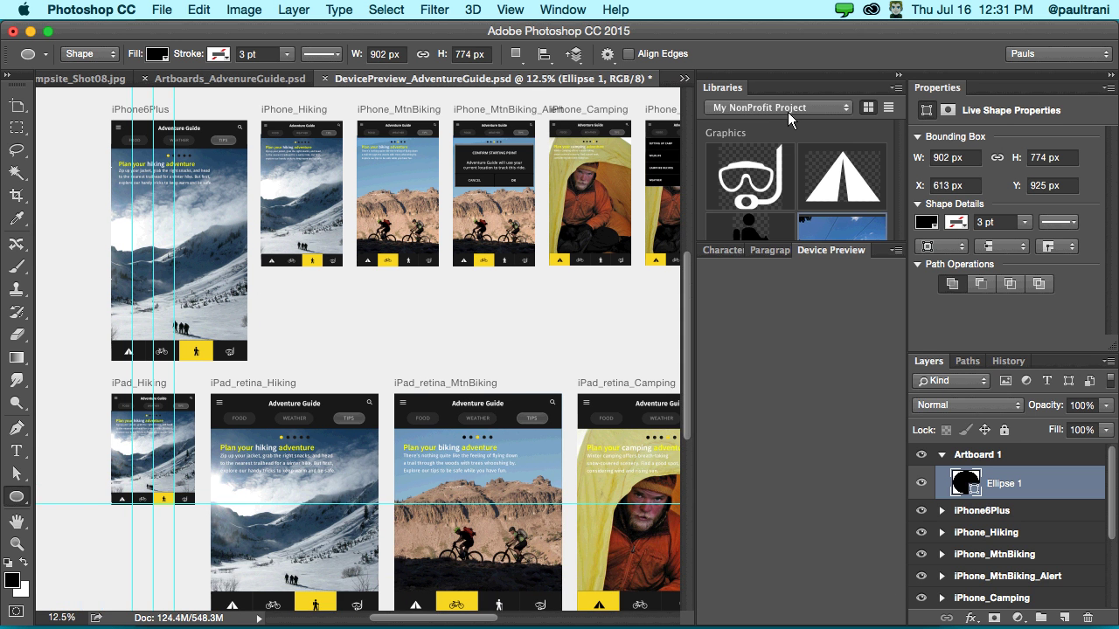
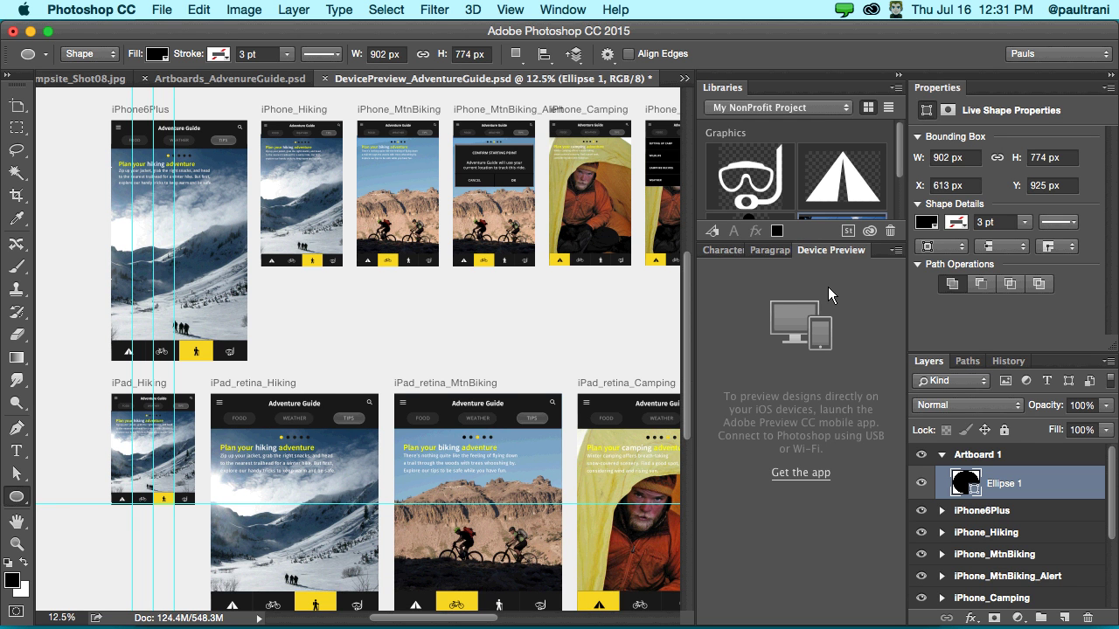
- Dismiss the Device Preview panel menu without choosing anything and collapse the side panels
{"action": "left_click", "coordinate": [896, 250]}
{"action": "left_click", "coordinate": [839, 368]}
{"action": "left_click", "coordinate": [899, 74]}
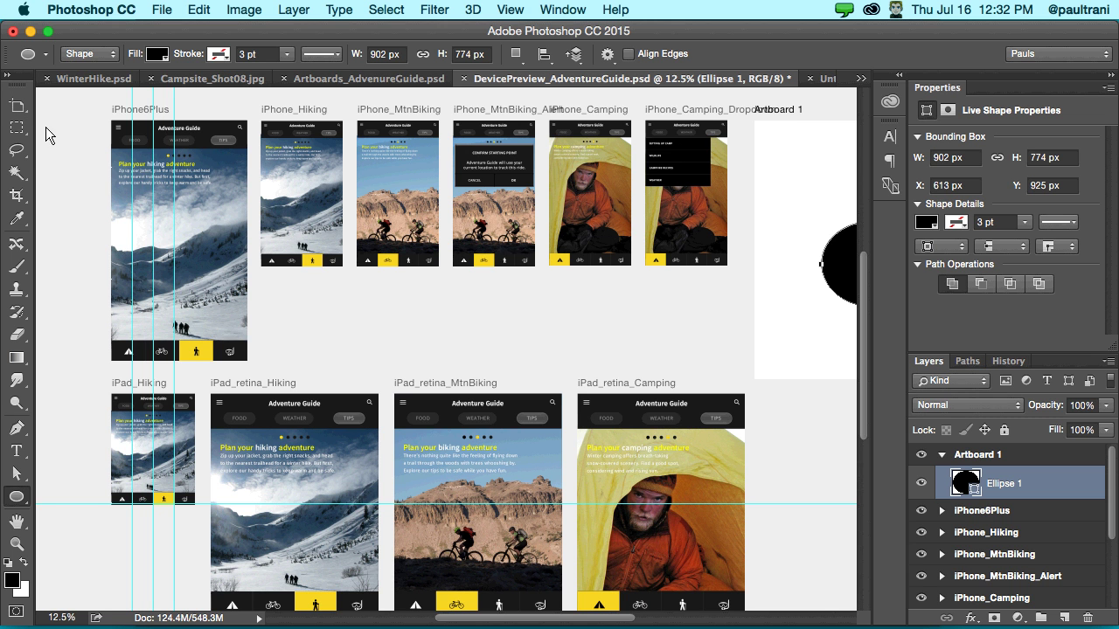
- Cancel the Create Ellipse dialog and minimize Photoshop to reveal Adobe Preview CC
{"action": "left_click", "coordinate": [54, 153]}
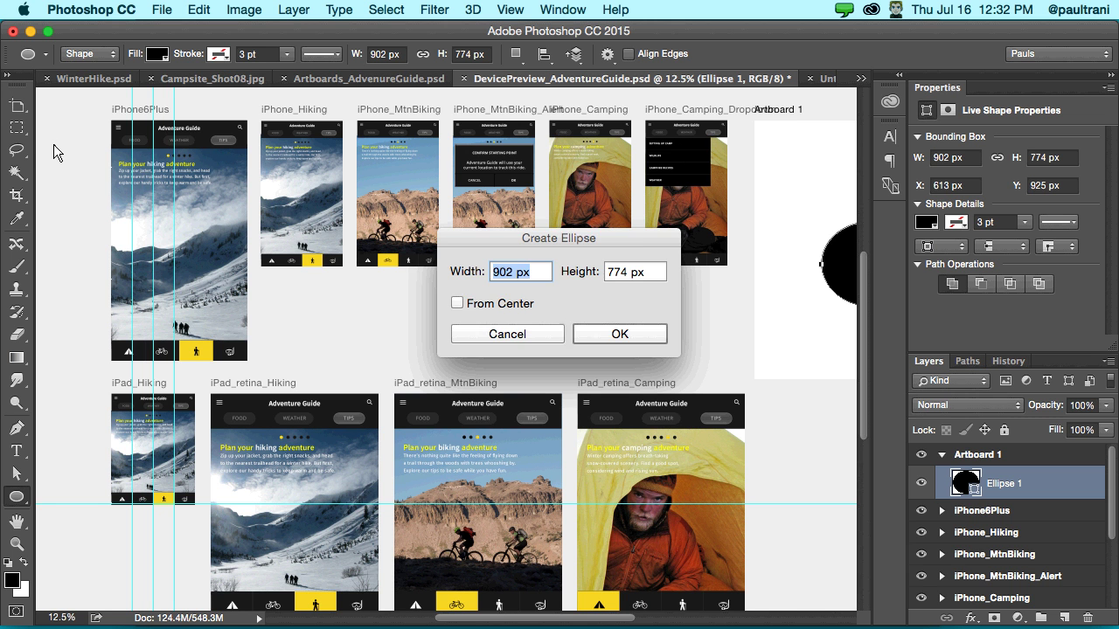
{"action": "left_click", "coordinate": [488, 334]}
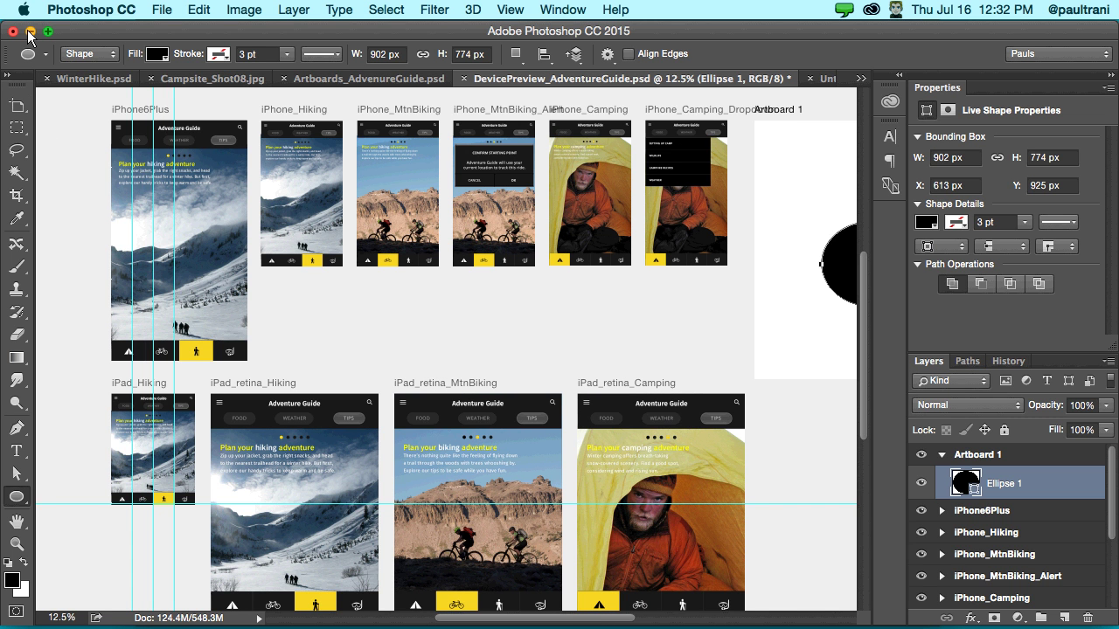
{"action": "left_click", "coordinate": [30, 33]}
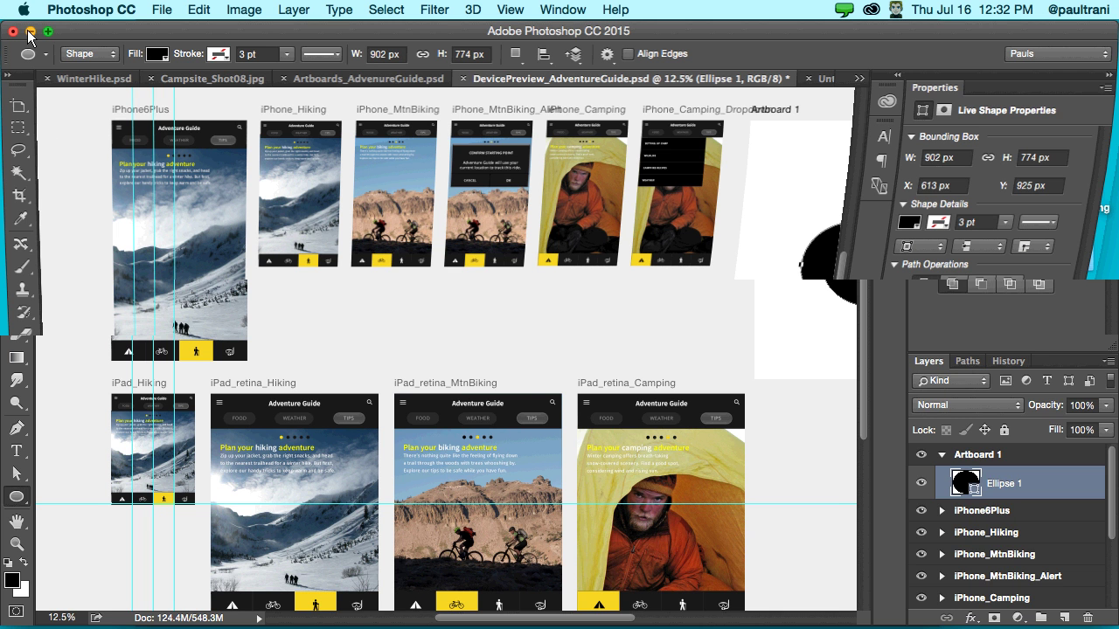
{"action": "left_click", "coordinate": [30, 33]}
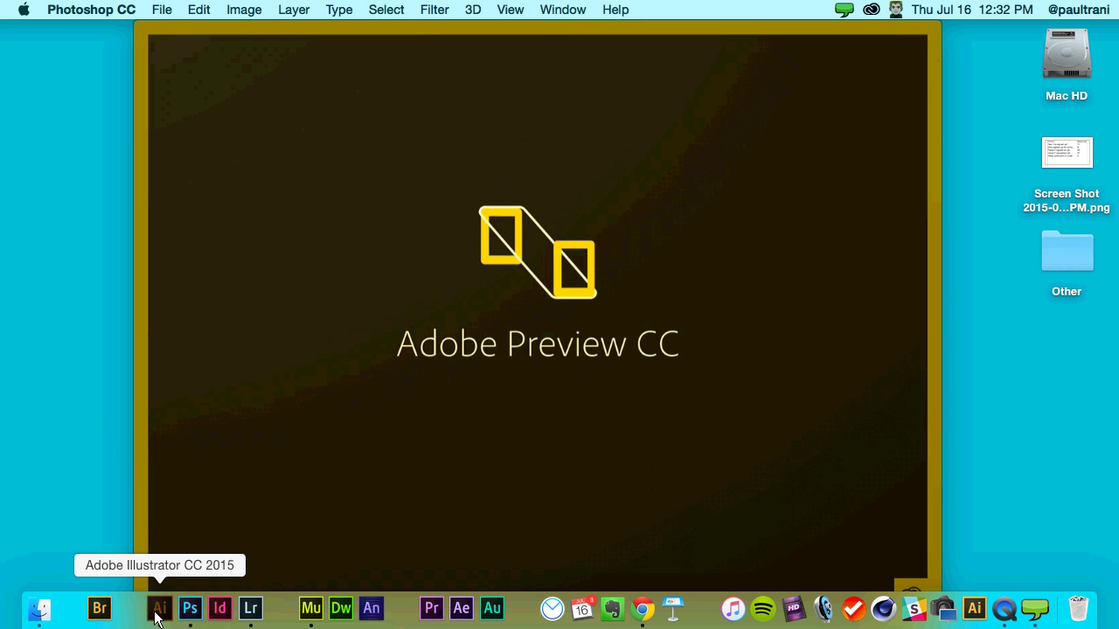
- Bring Illustrator forward, collapse the Libraries panel, and fit the Monolith artboard in the window
{"action": "left_click", "coordinate": [159, 610]}
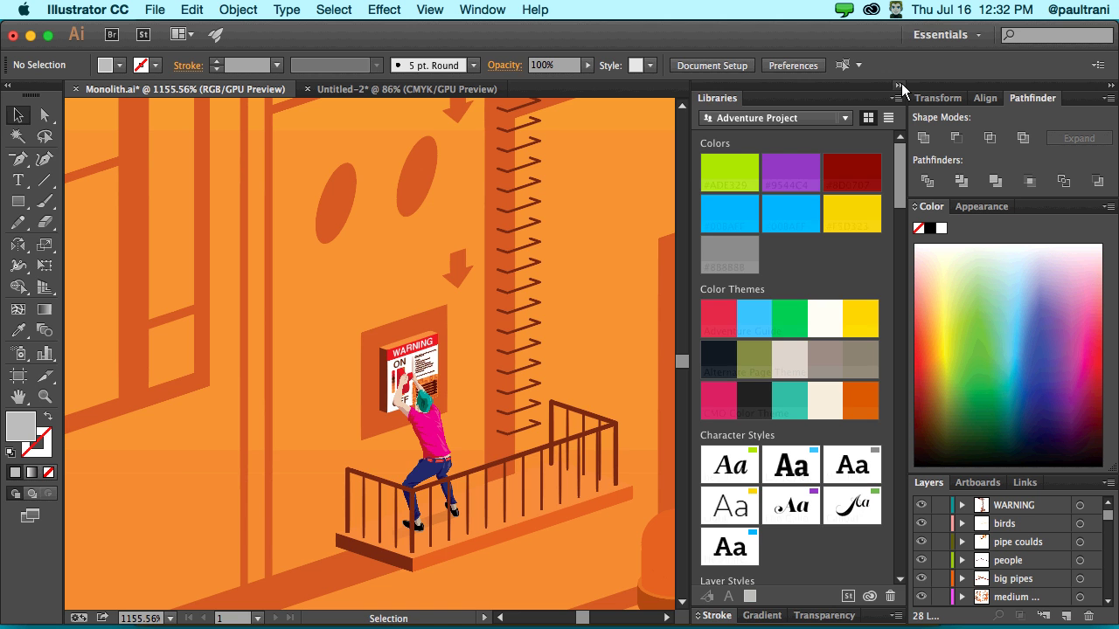
{"action": "left_click", "coordinate": [898, 85]}
{"action": "key", "text": "super+minus"}
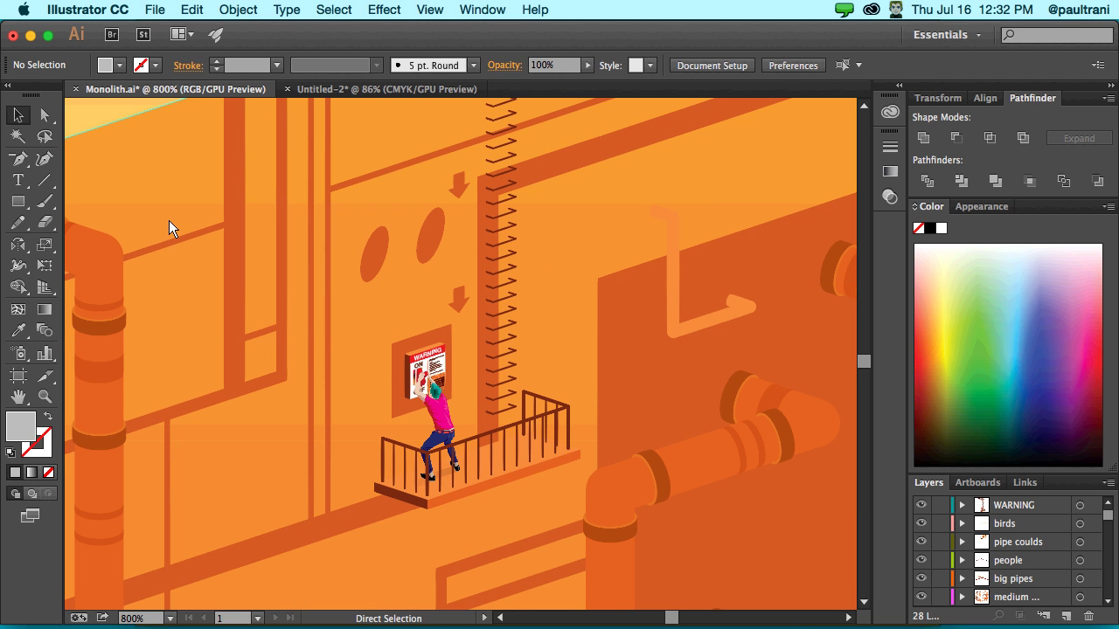
{"action": "key", "text": "super+0"}
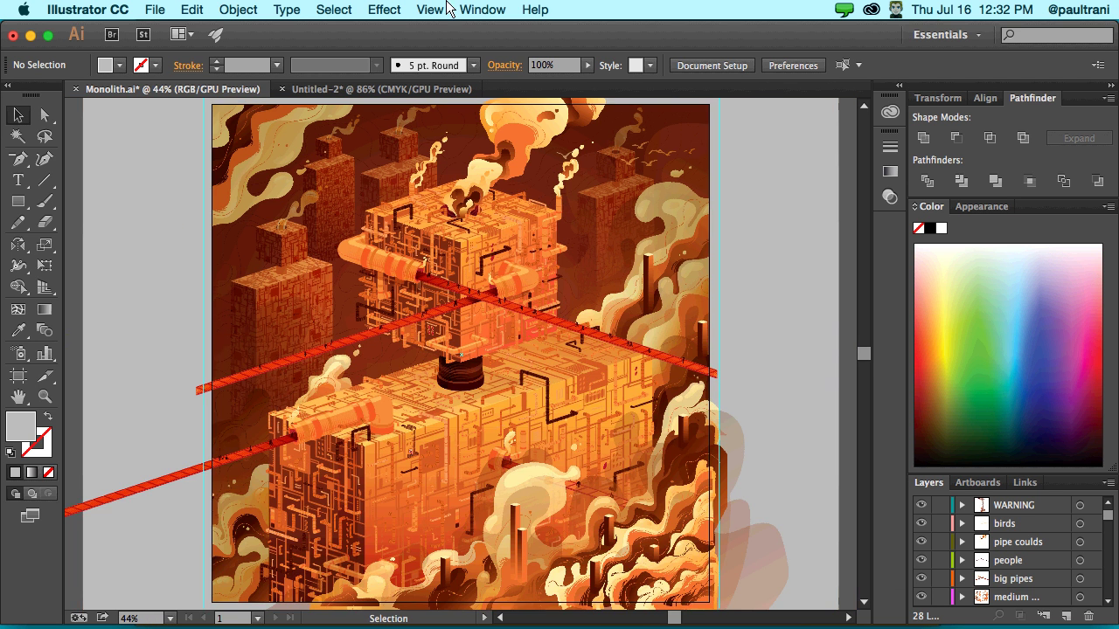
- Switch the Monolith artwork to Outline view and back to full-colour preview
{"action": "left_click", "coordinate": [432, 9]}
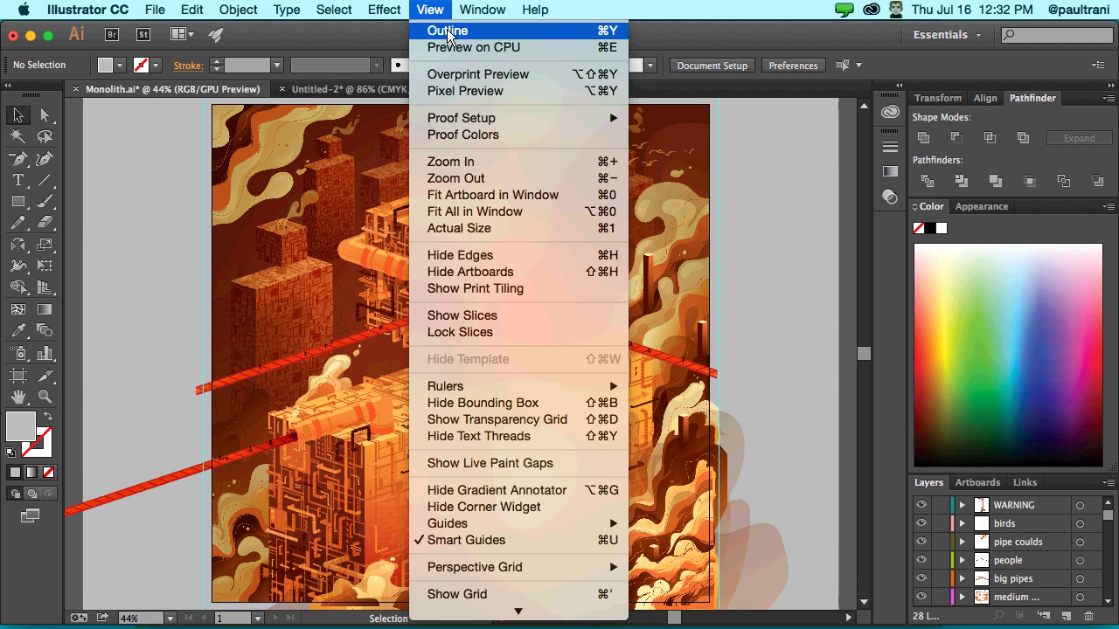
{"action": "left_click", "coordinate": [447, 33]}
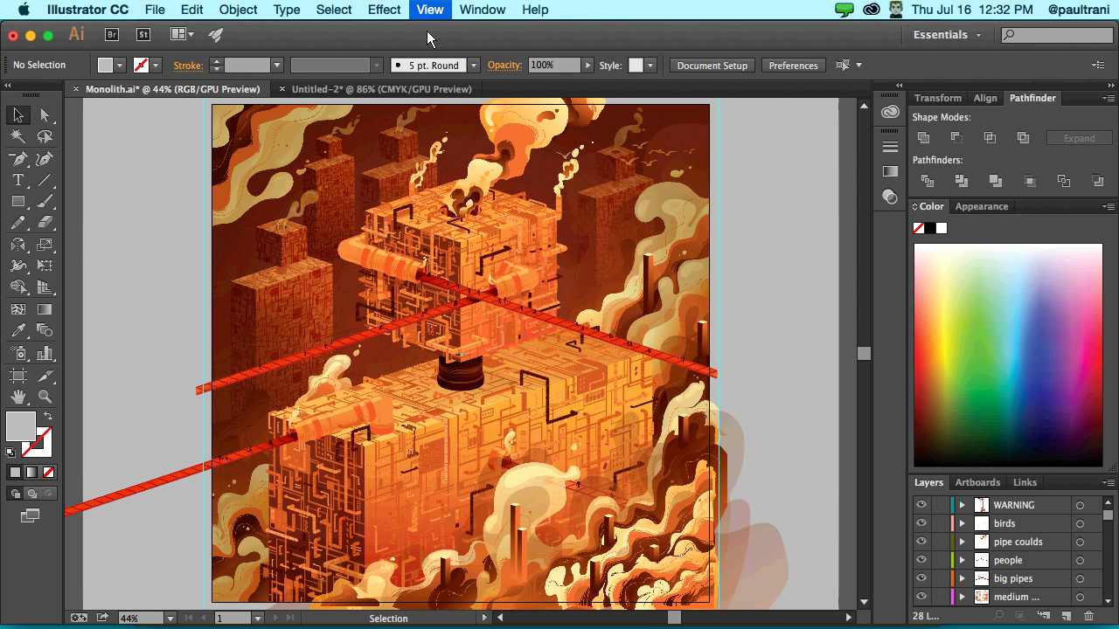
{"action": "left_click", "coordinate": [427, 30]}
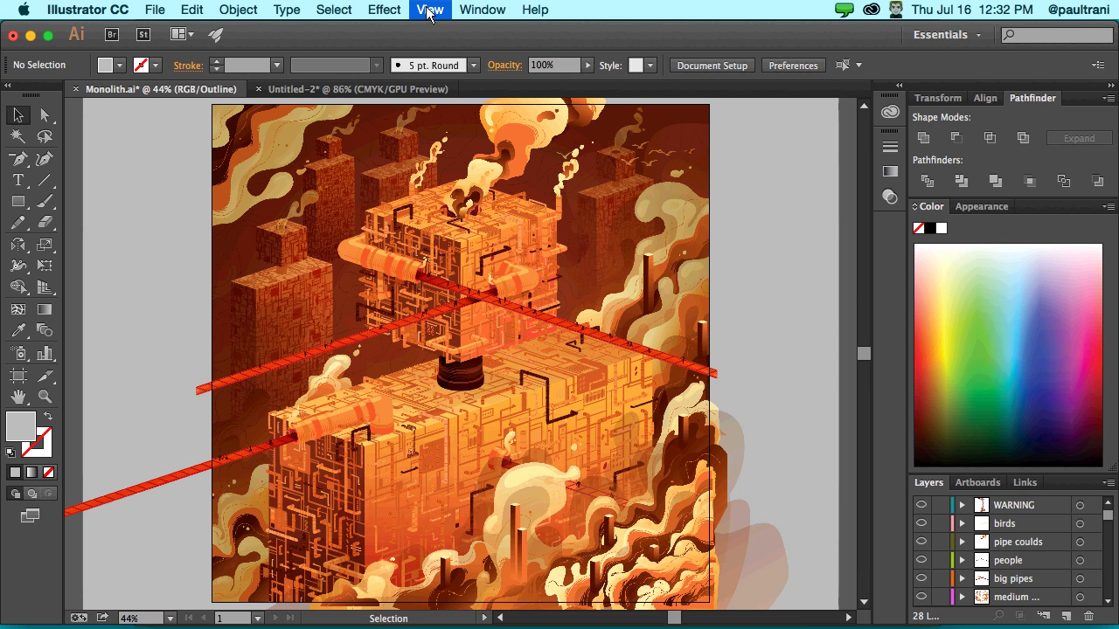
{"action": "left_click", "coordinate": [428, 11]}
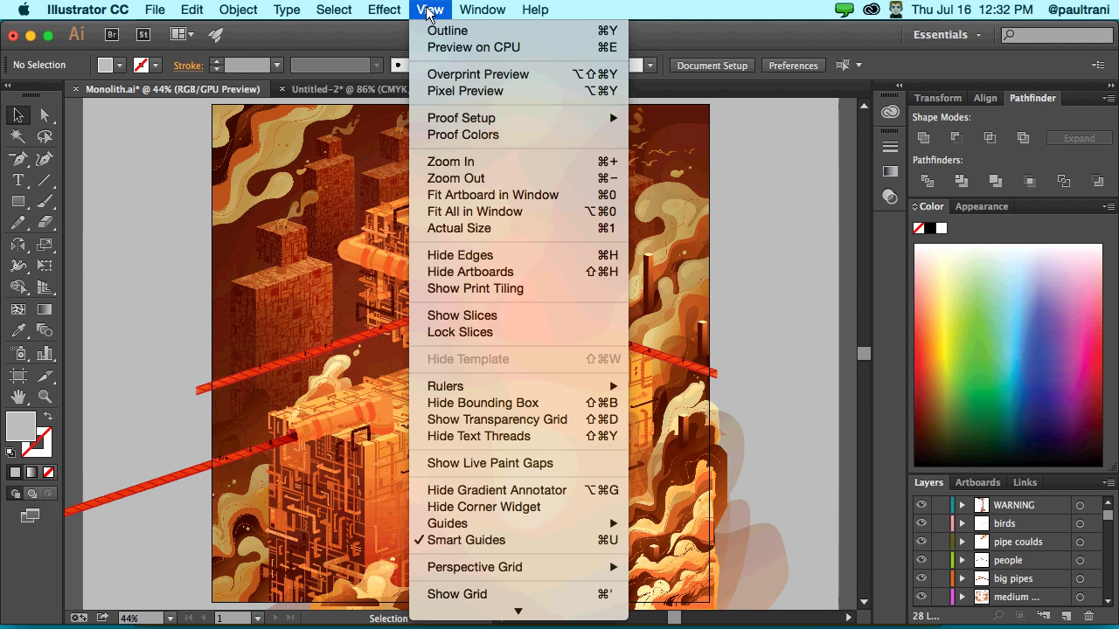
- Zoom to 100% on the central structure, re-enable GPU Preview, then zoom back out
{"action": "key", "text": "super+1"}
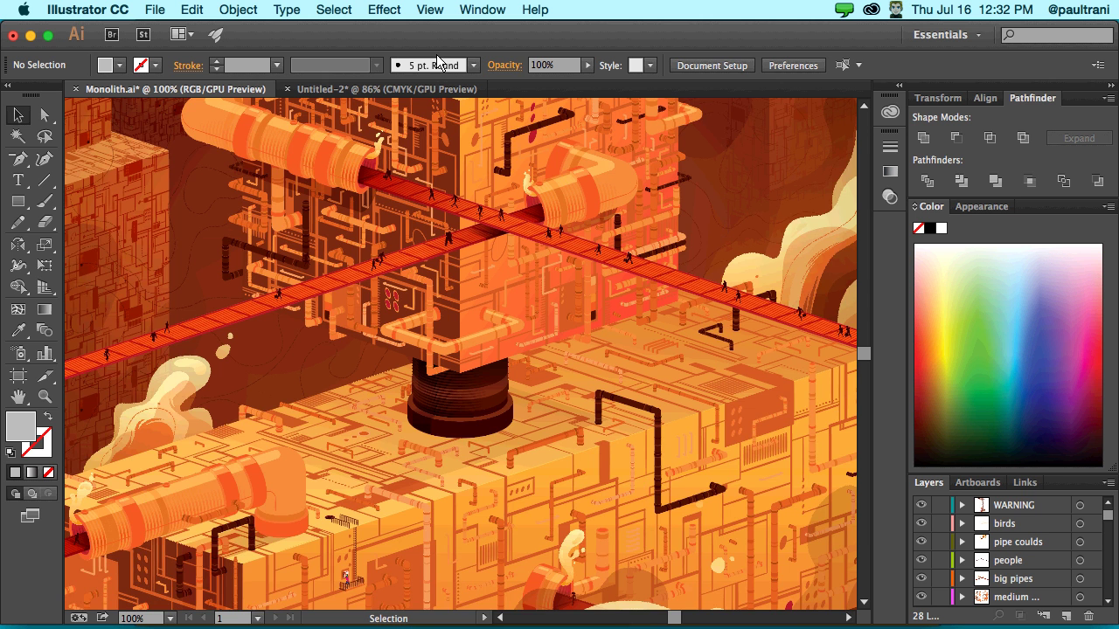
{"action": "key", "text": "super+e"}
{"action": "key", "text": "super+equal"}
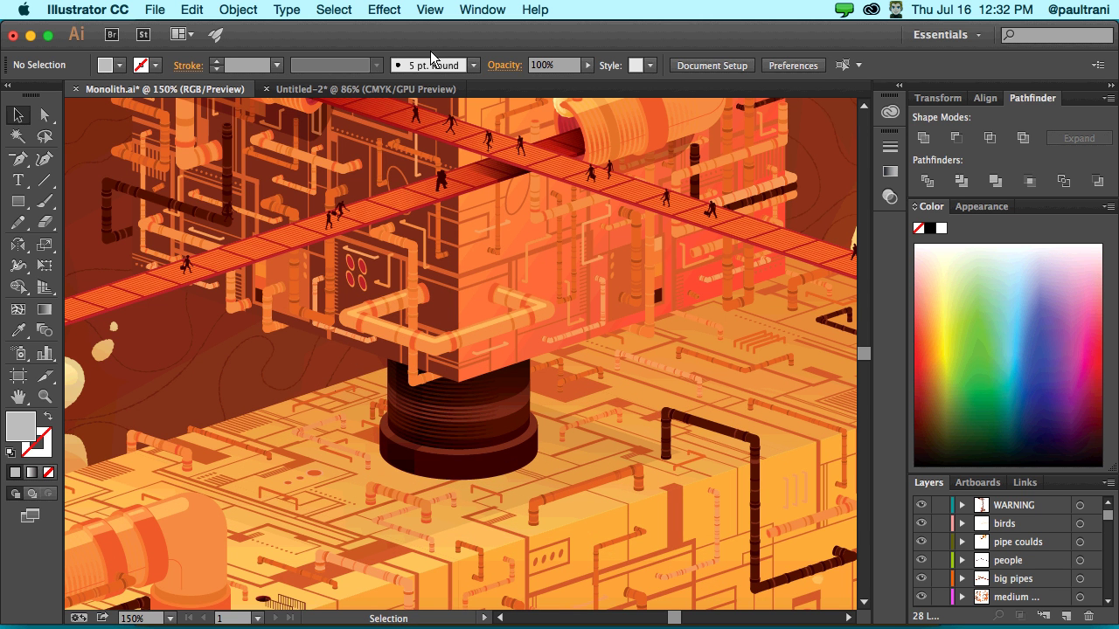
{"action": "key", "text": "super+e"}
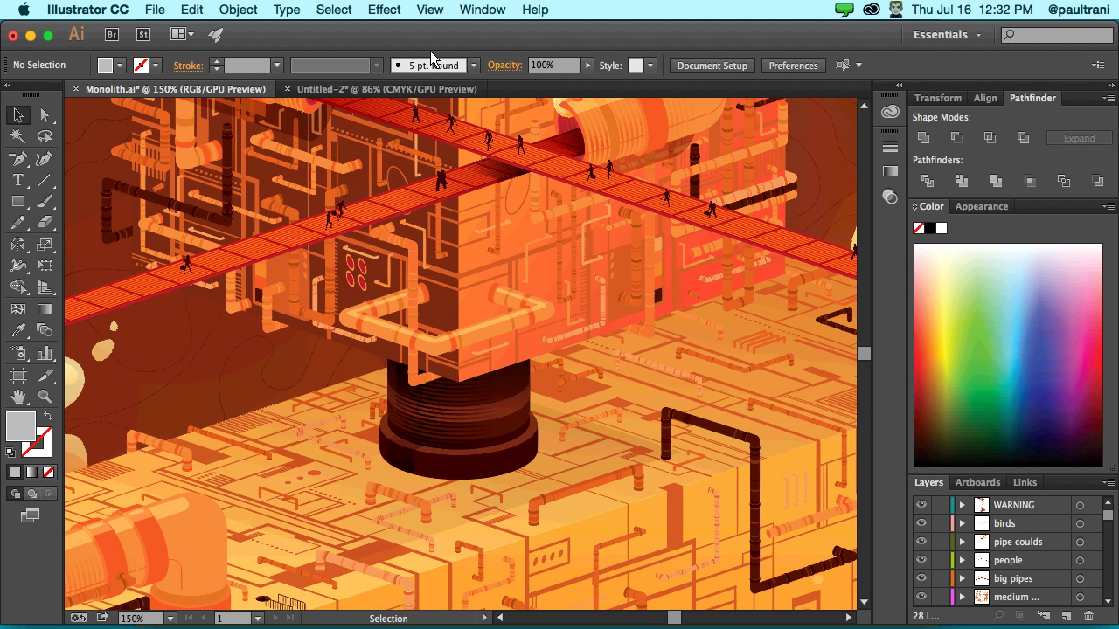
{"action": "key", "text": "super+minus"}
{"action": "key", "text": "super+minus"}
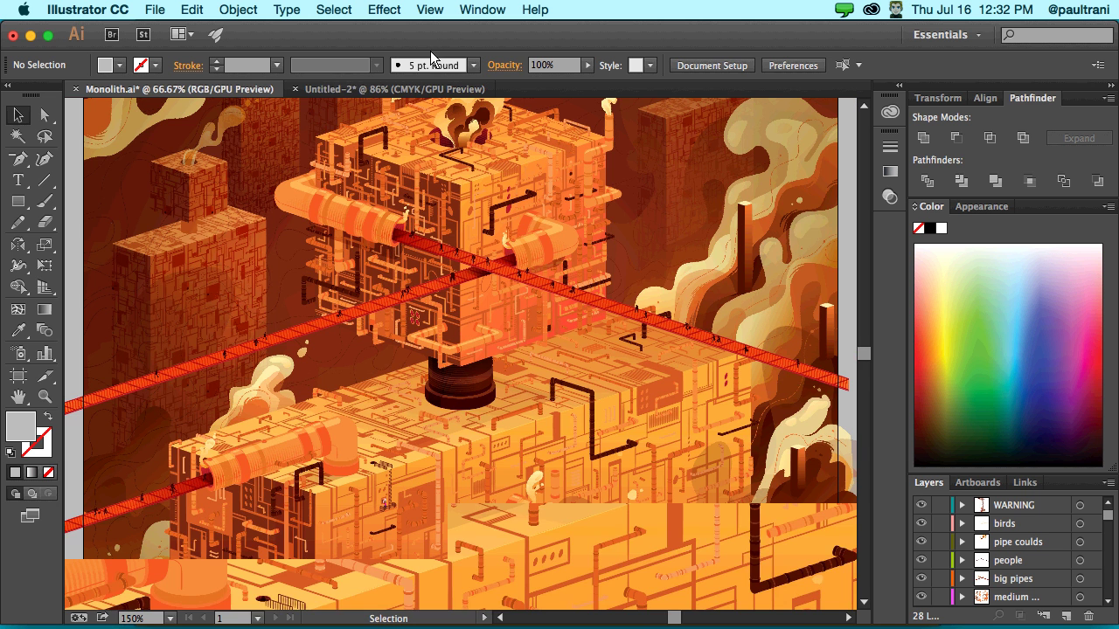
- Pan down the Monolith artwork and zoom in on the floor pipes
{"action": "key", "text": "z"}
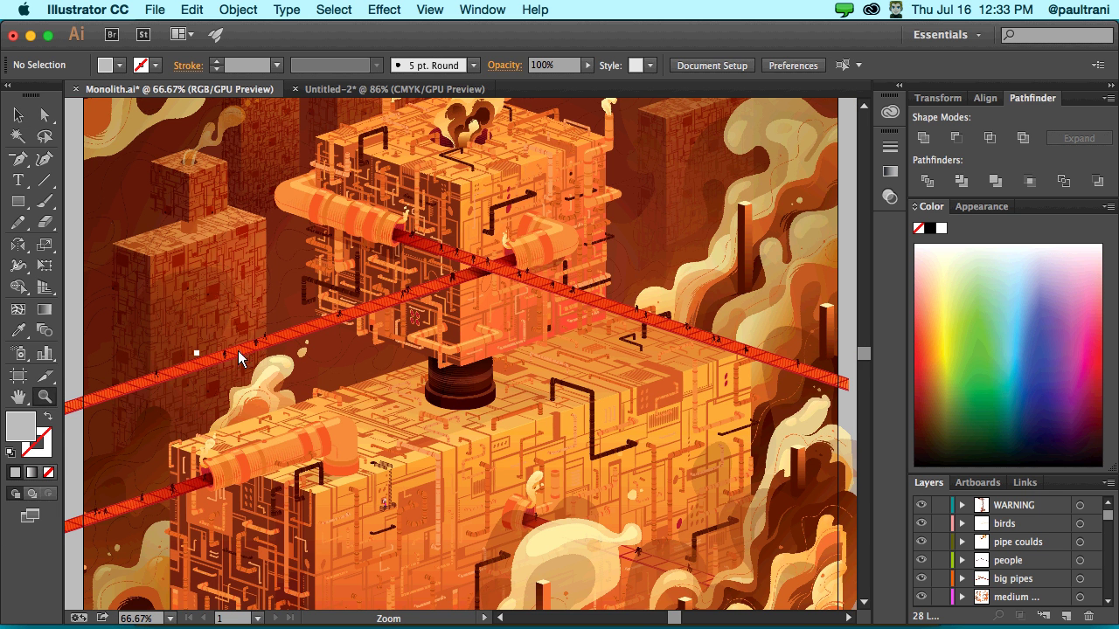
{"action": "key", "text": "space"}
{"action": "left_click_drag", "start_coordinate": [304, 241], "coordinate": [351, 280]}
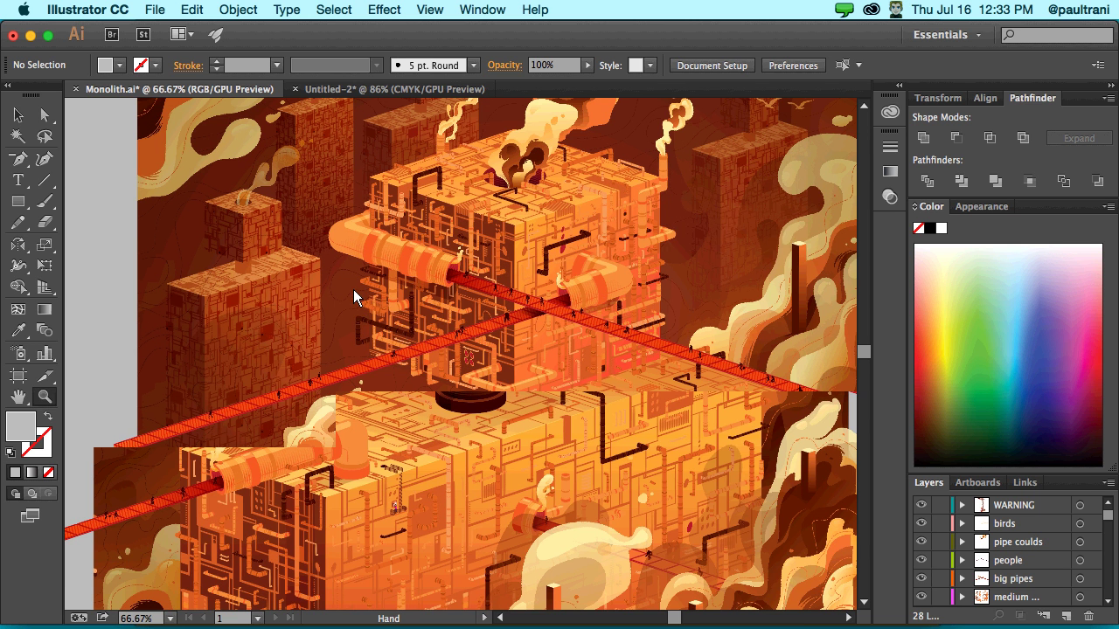
{"action": "left_click_drag", "start_coordinate": [353, 291], "coordinate": [848, 63]}
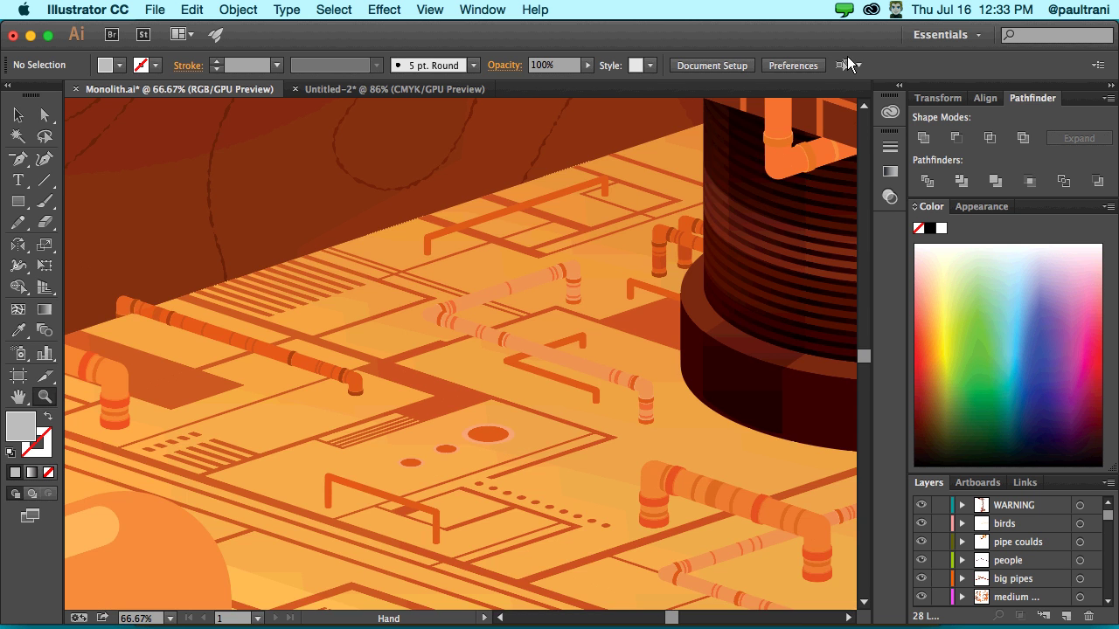
{"action": "left_click", "coordinate": [580, 321]}
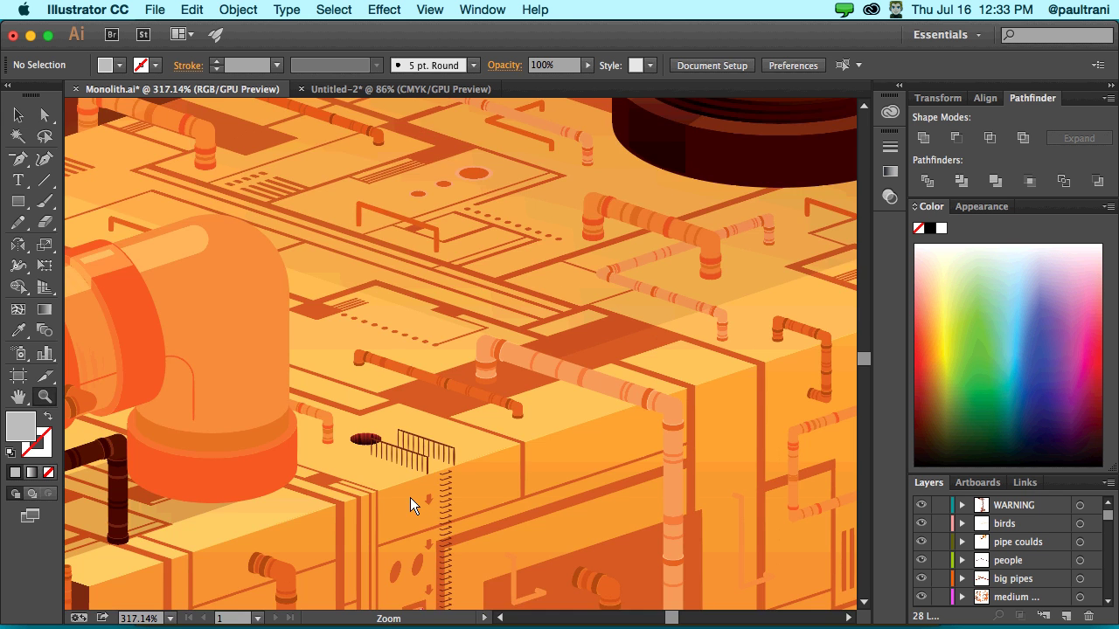
- Zoom into the WARNING sign up to 64000%, then switch to the Untitled-2 document
{"action": "left_click_drag", "start_coordinate": [410, 497], "coordinate": [601, 158]}
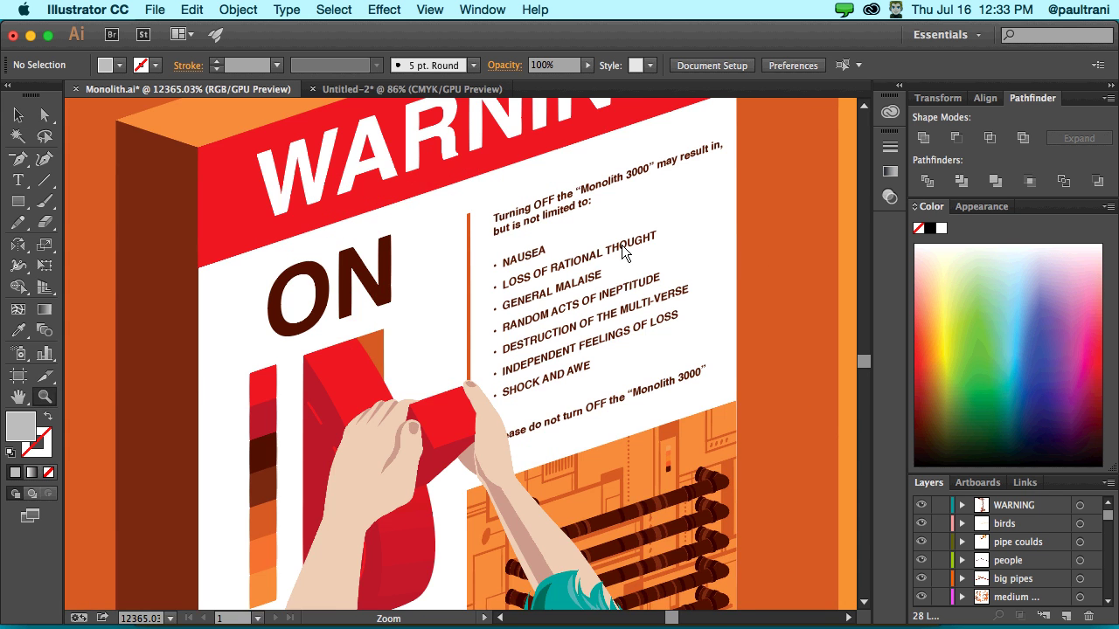
{"action": "left_click_drag", "start_coordinate": [622, 251], "coordinate": [790, 174]}
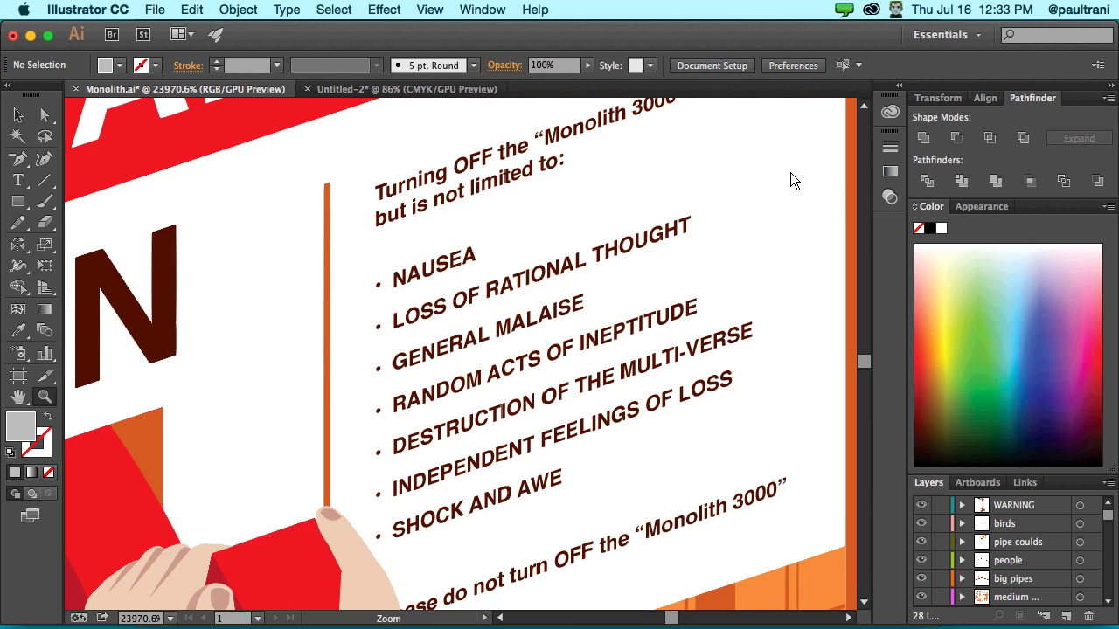
{"action": "left_click_drag", "start_coordinate": [367, 279], "coordinate": [785, 344]}
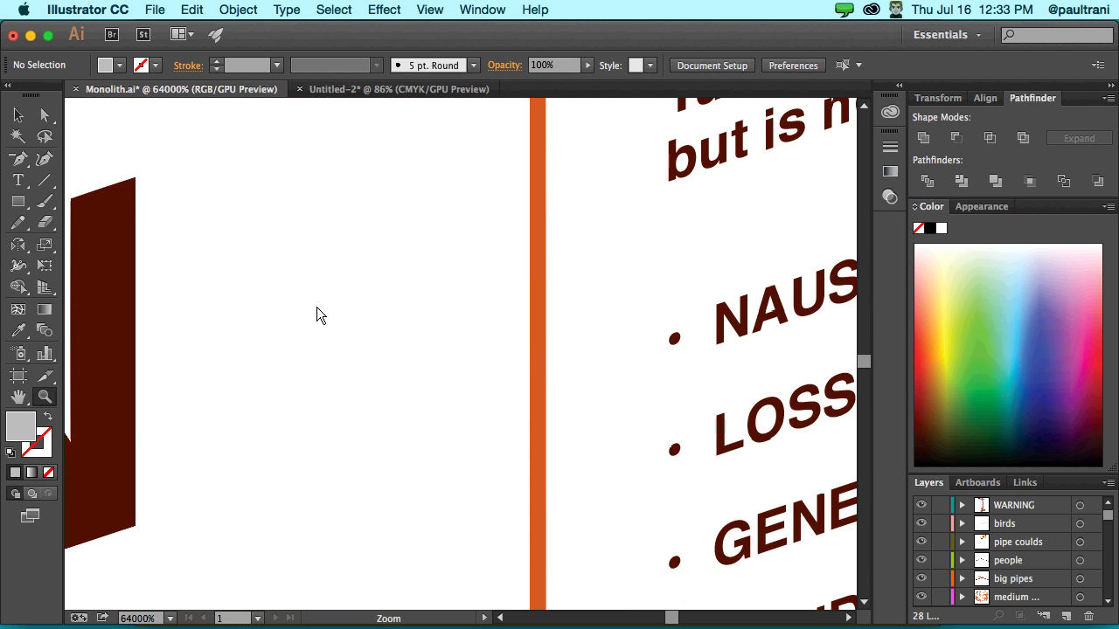
{"action": "key", "text": "space"}
{"action": "left_click_drag", "start_coordinate": [634, 227], "coordinate": [276, 442]}
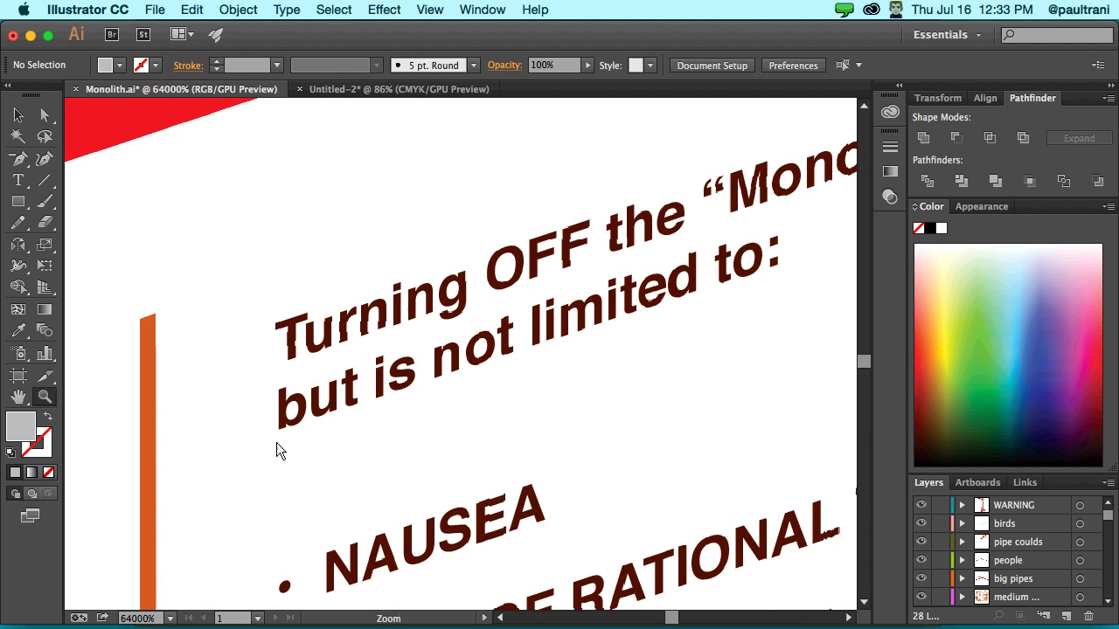
{"action": "left_click", "coordinate": [332, 98]}
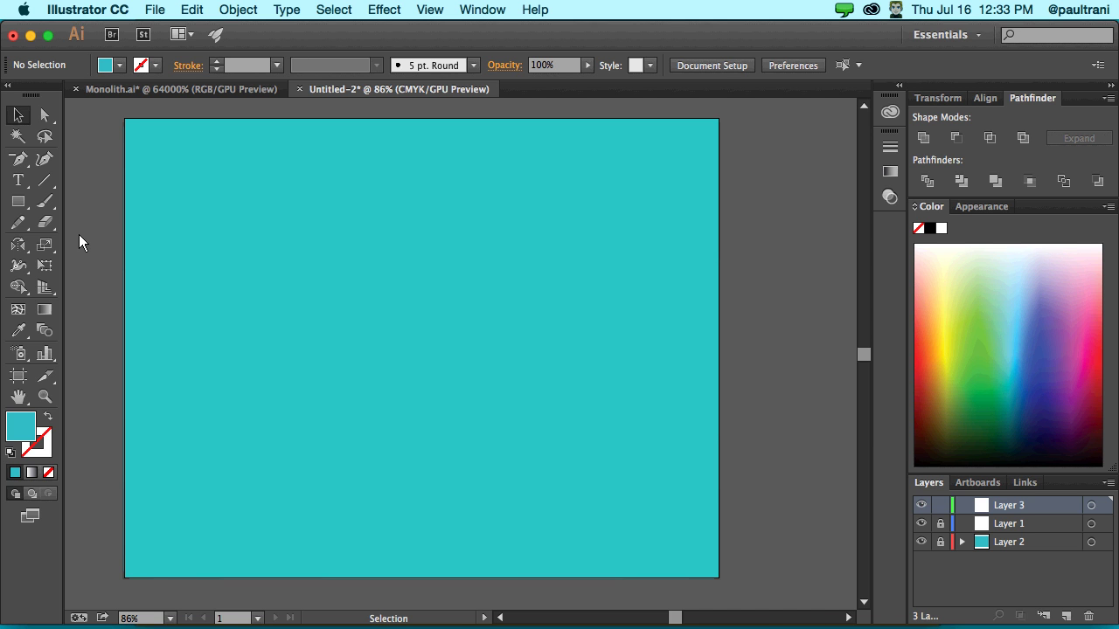
- Draw a CC Chart area on the teal artboard
{"action": "left_click", "coordinate": [43, 356]}
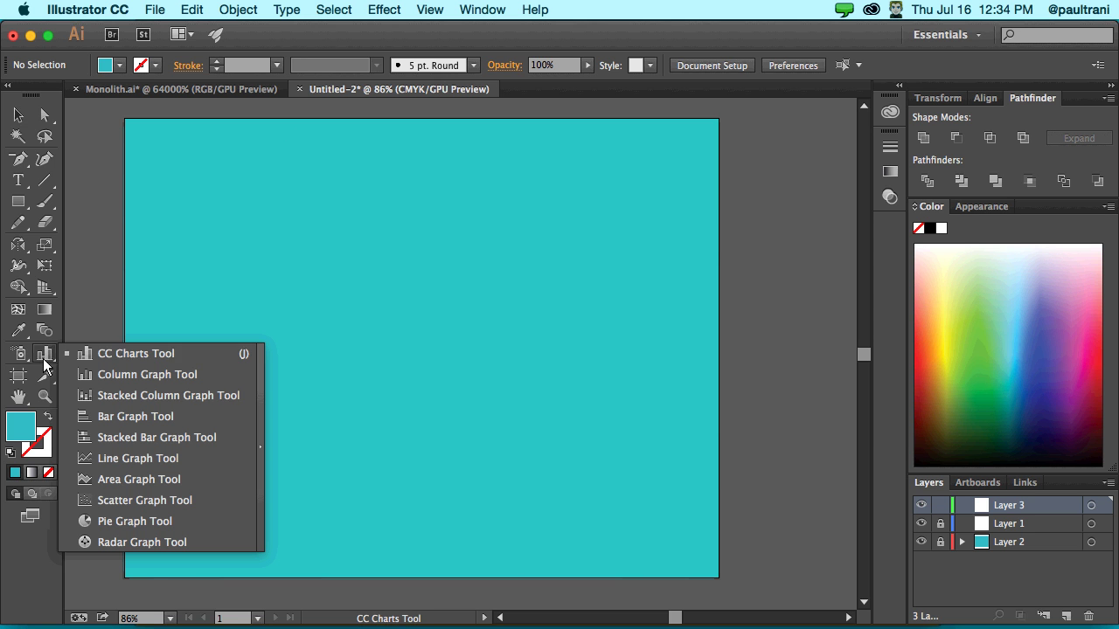
{"action": "left_click", "coordinate": [126, 354]}
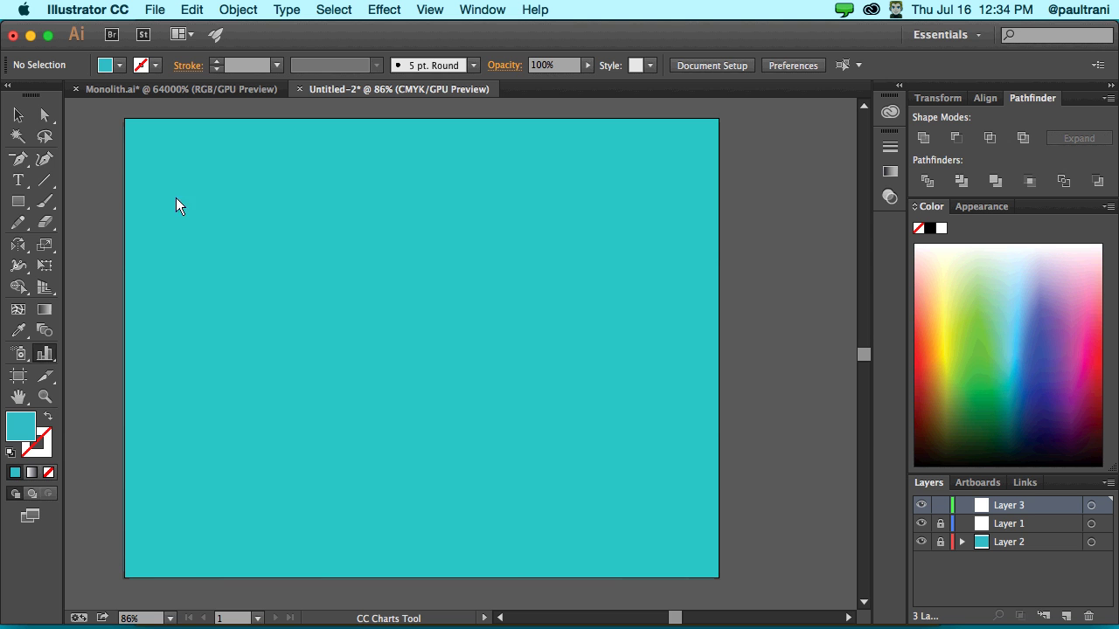
{"action": "left_click_drag", "start_coordinate": [169, 171], "coordinate": [448, 375]}
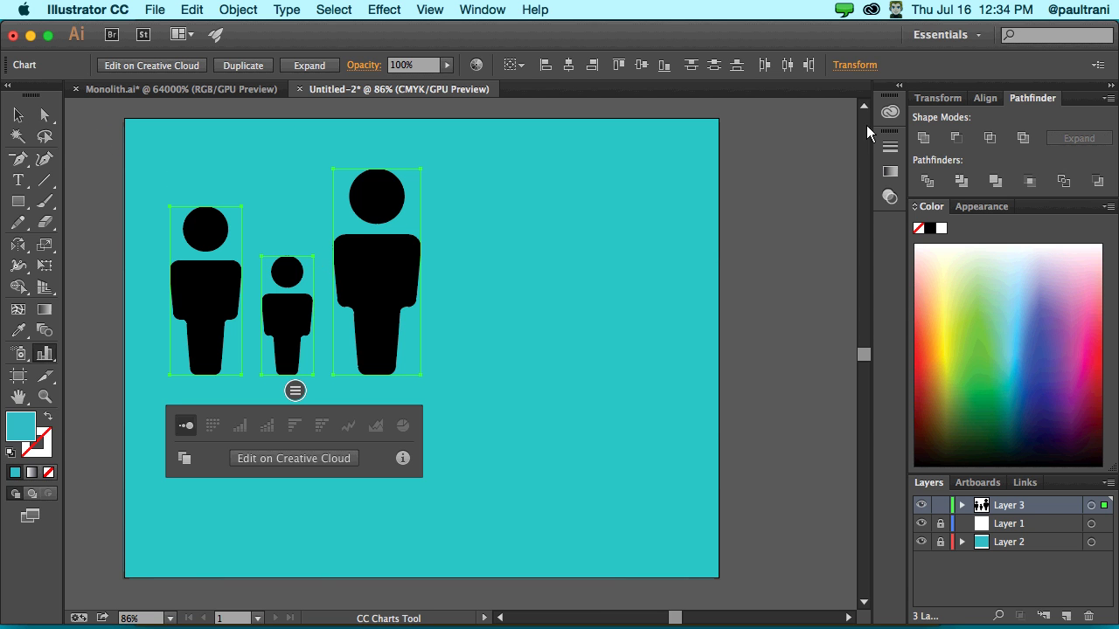
- Expand the Libraries panel to the Adventure Project Graphics section and return to the Selection tool
{"action": "left_click", "coordinate": [899, 86]}
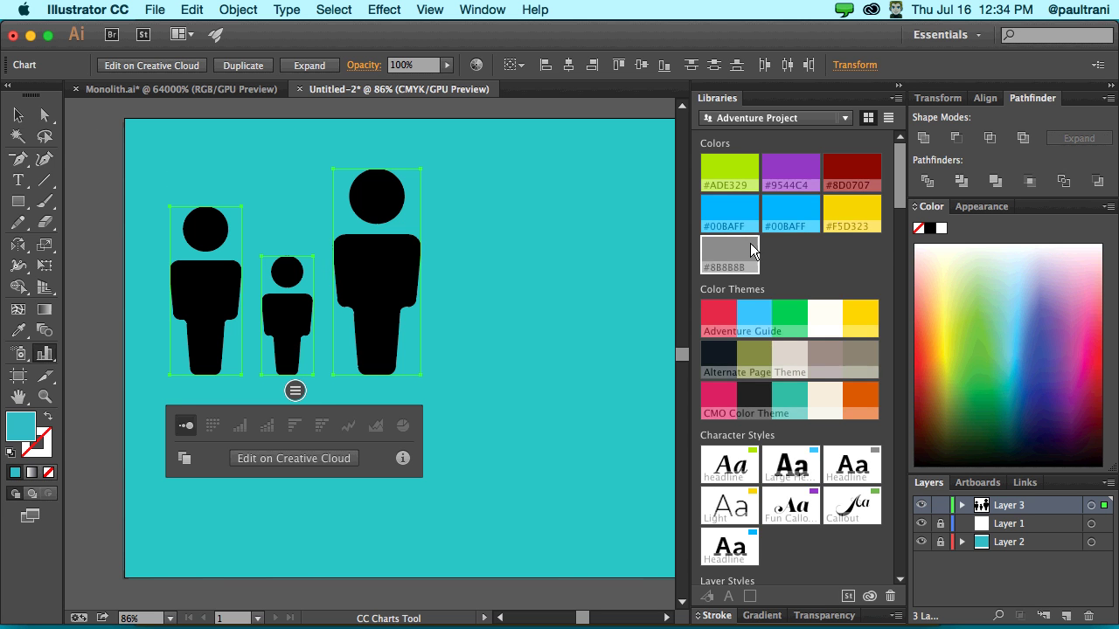
{"action": "scroll", "coordinate": [751, 250], "scroll_direction": "down", "scroll_amount": 10}
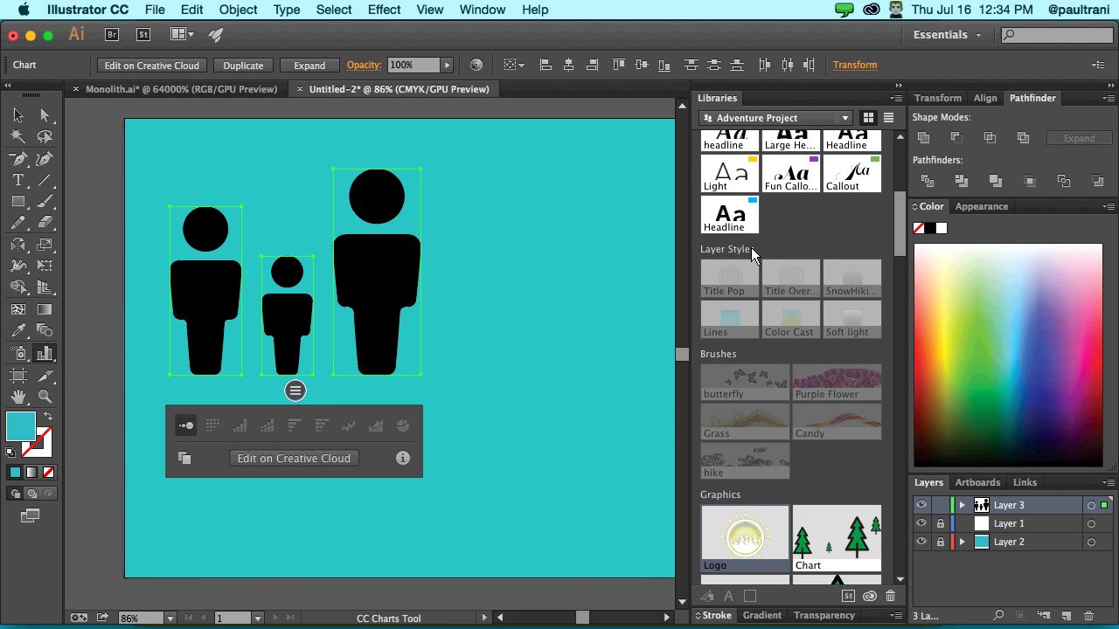
{"action": "scroll", "coordinate": [750, 250], "scroll_direction": "down", "scroll_amount": 5}
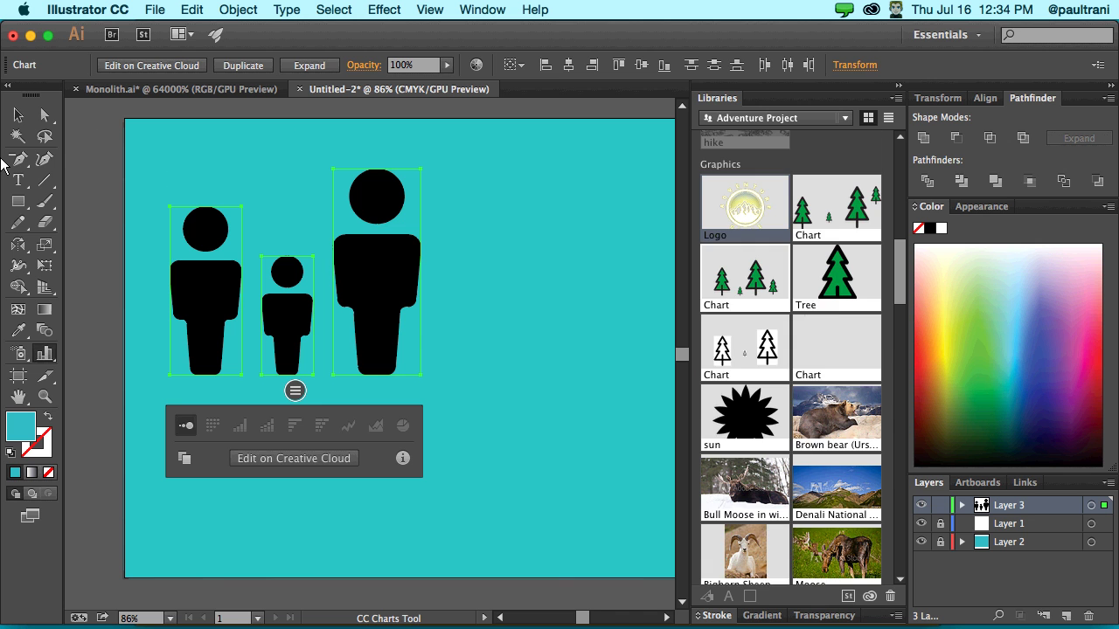
{"action": "key", "text": "v"}
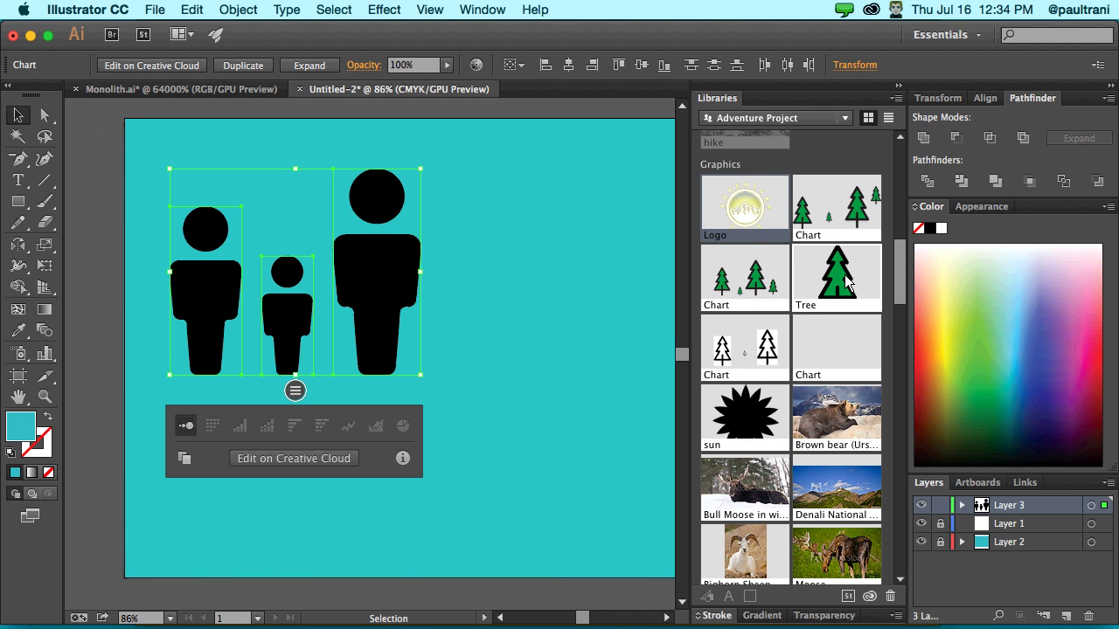
- Launch an Adobe Stock search from the Libraries panel menu's Search Adobe Stock… option
{"action": "left_click", "coordinate": [895, 99]}
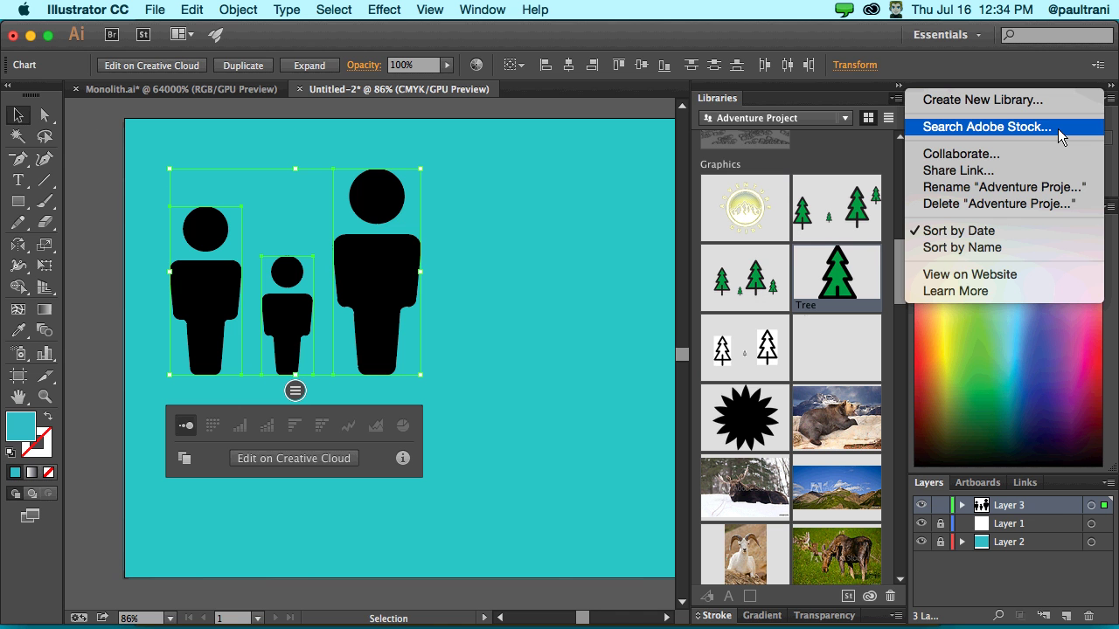
{"action": "left_click", "coordinate": [1058, 130]}
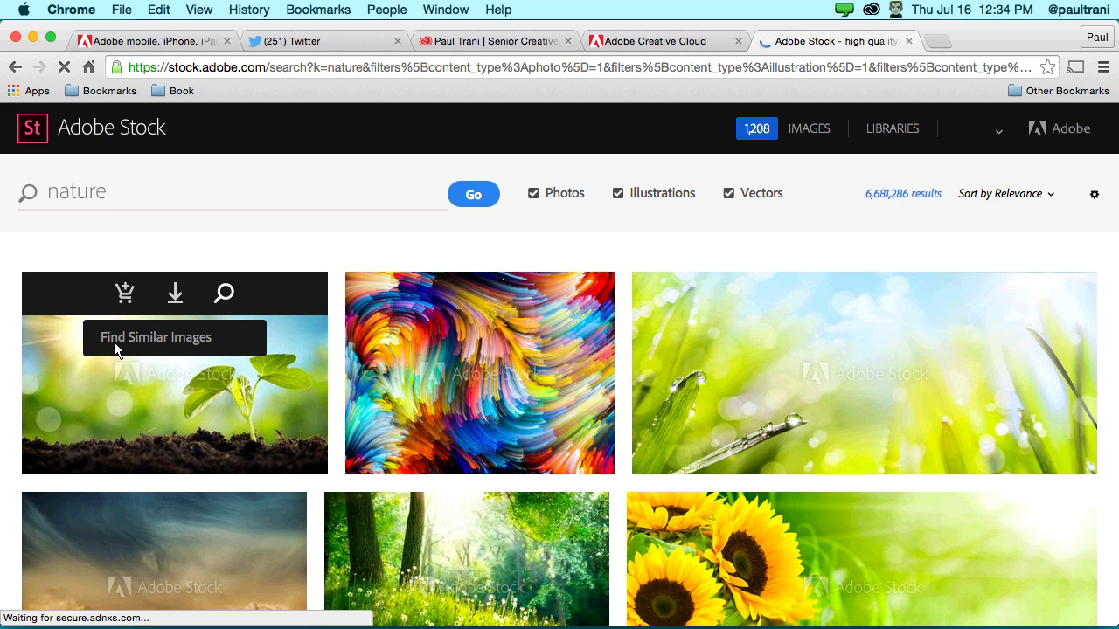
- Save the seedling-in-soil preview photo to the CC Library as Young sprout
{"action": "left_click", "coordinate": [175, 293]}
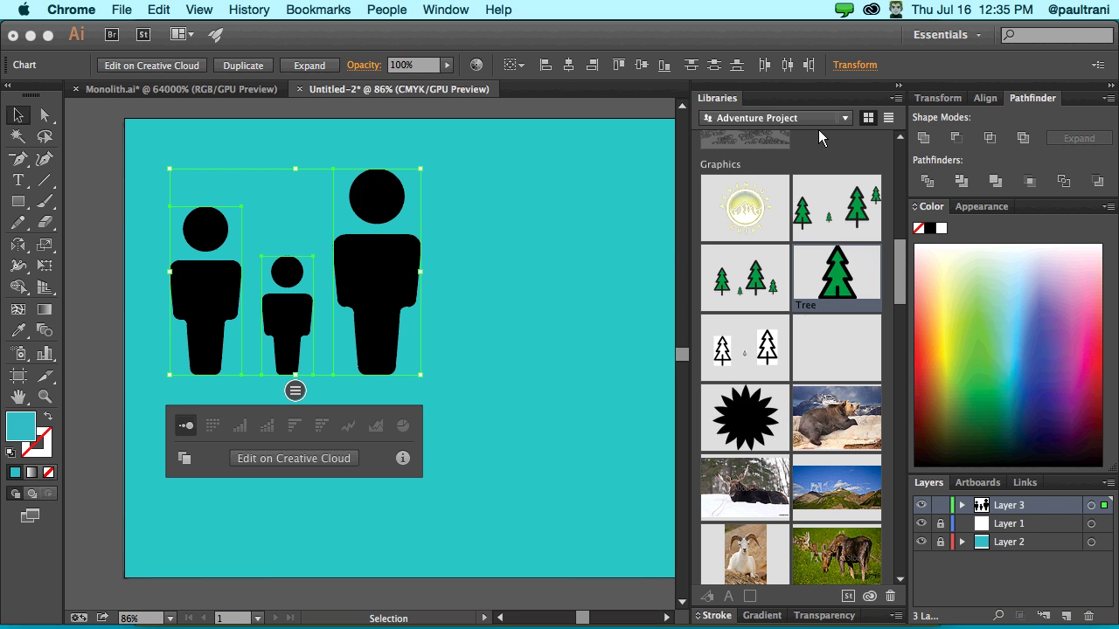
- Back in Illustrator, undo the placed Young sprout image and lock Layer 3
{"action": "left_click", "coordinate": [818, 129]}
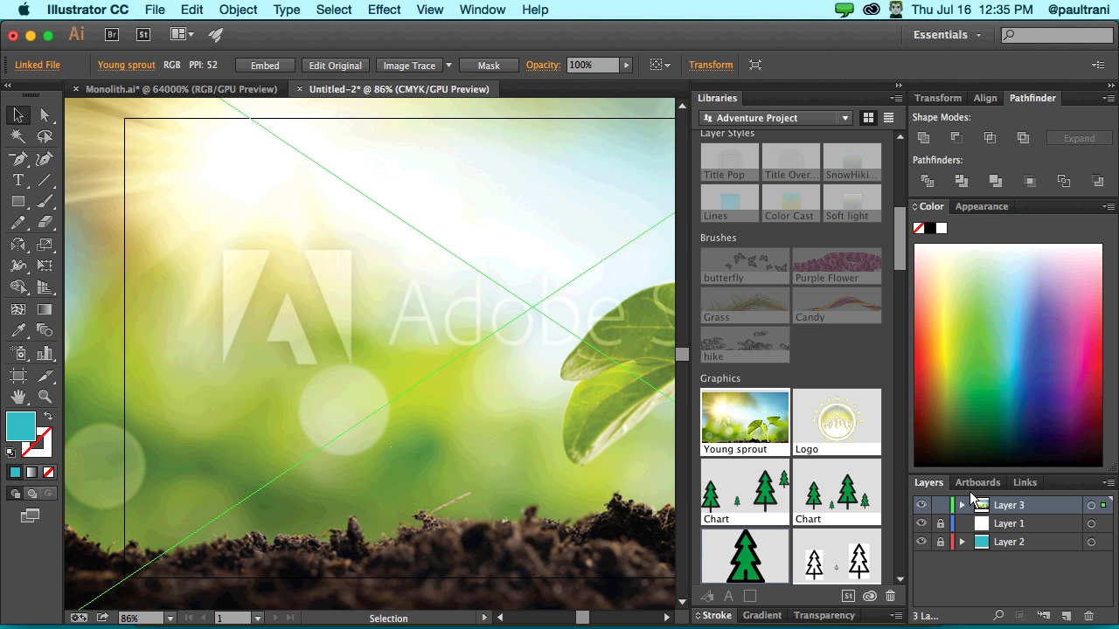
{"action": "key", "text": "super+z"}
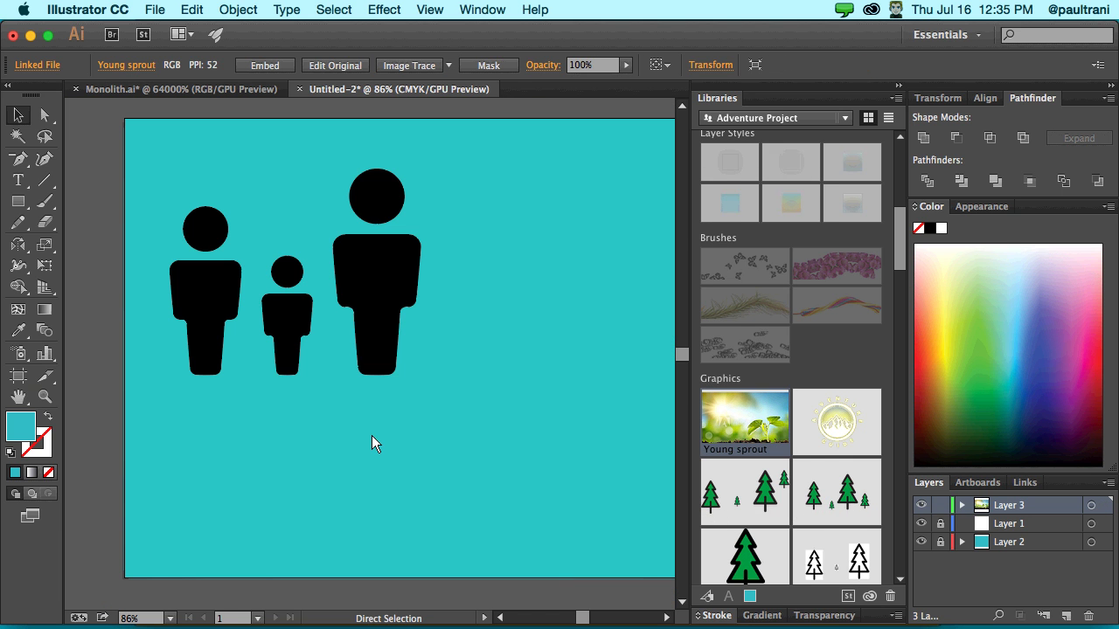
{"action": "left_click", "coordinate": [941, 505]}
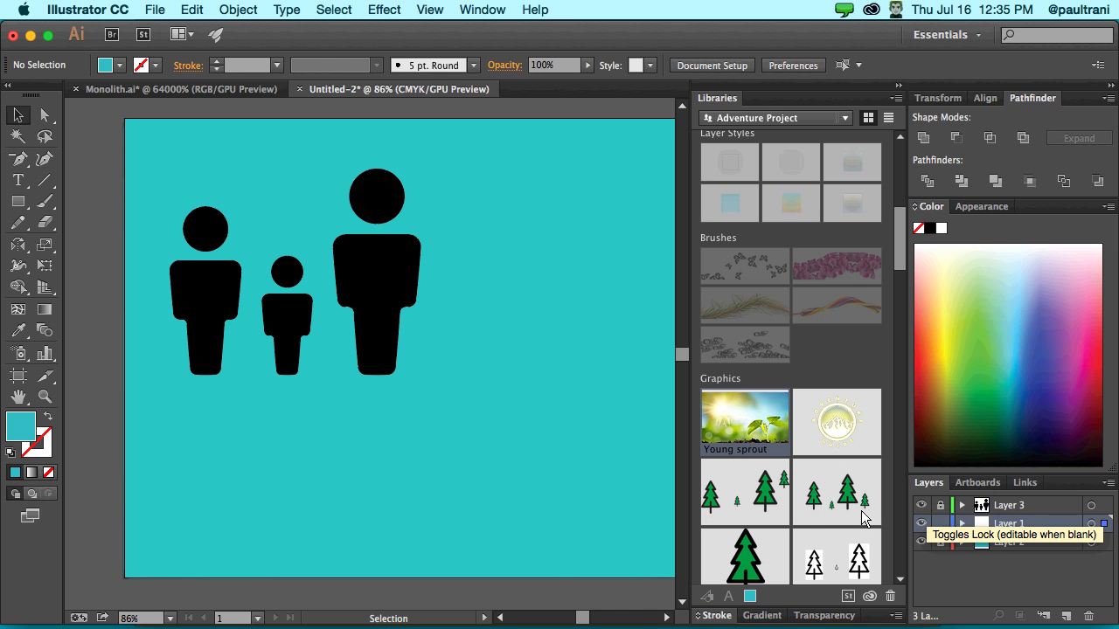
- Redo the Young sprout photo to fill the artboard, then try License Image… on its thumbnail
{"action": "key", "text": "super+shift+z"}
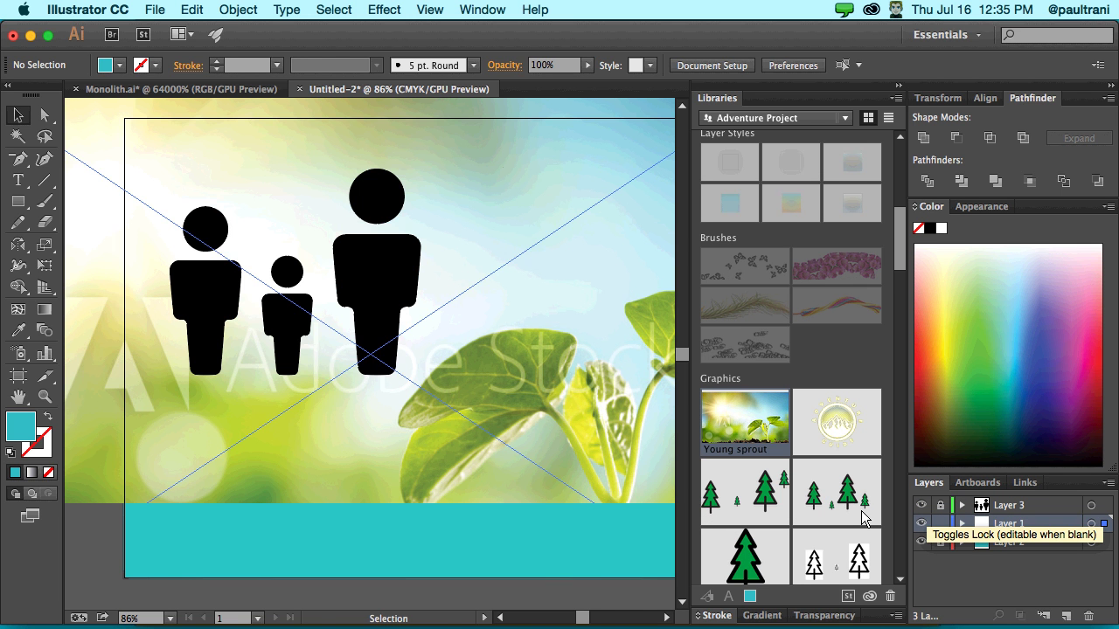
{"action": "key", "text": "super+shift+z"}
{"action": "key", "text": "super+shift+z"}
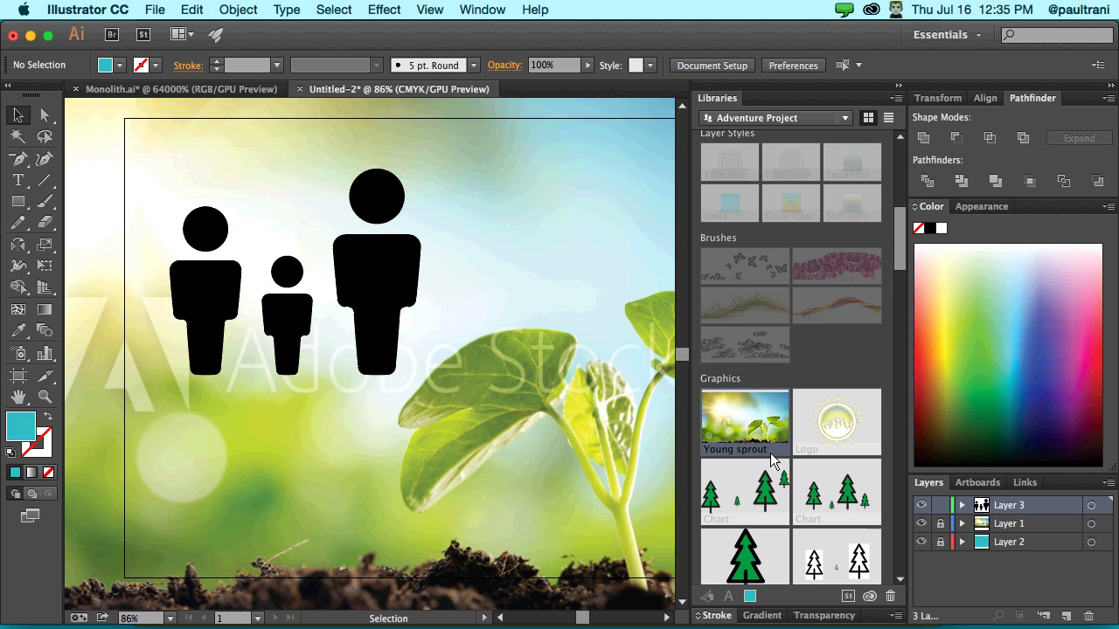
{"action": "right_click", "coordinate": [713, 411]}
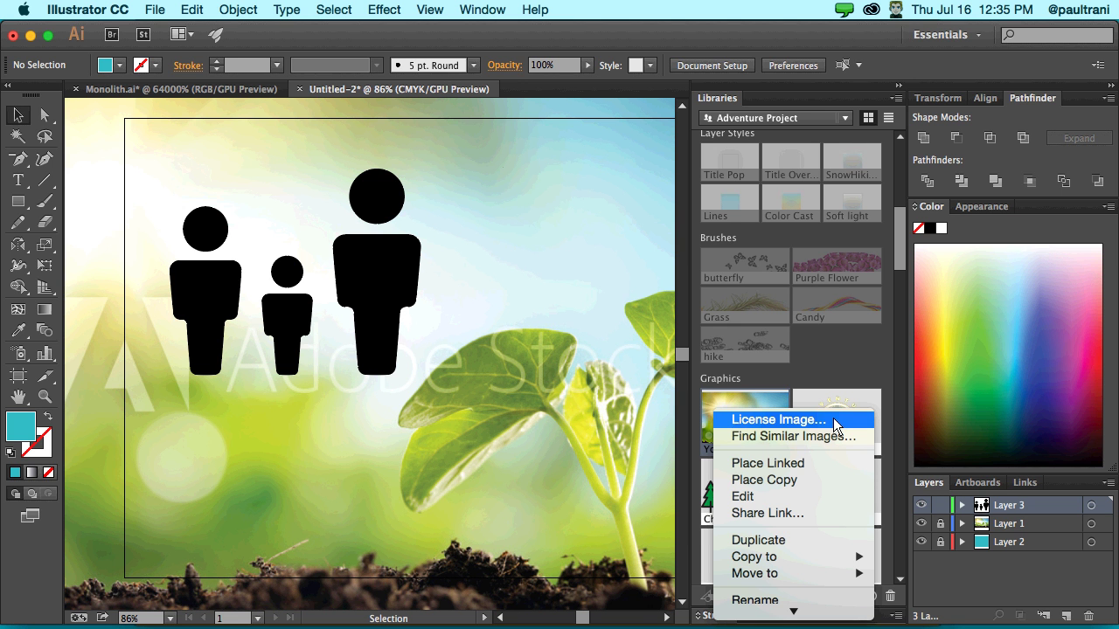
{"action": "left_click", "coordinate": [833, 418]}
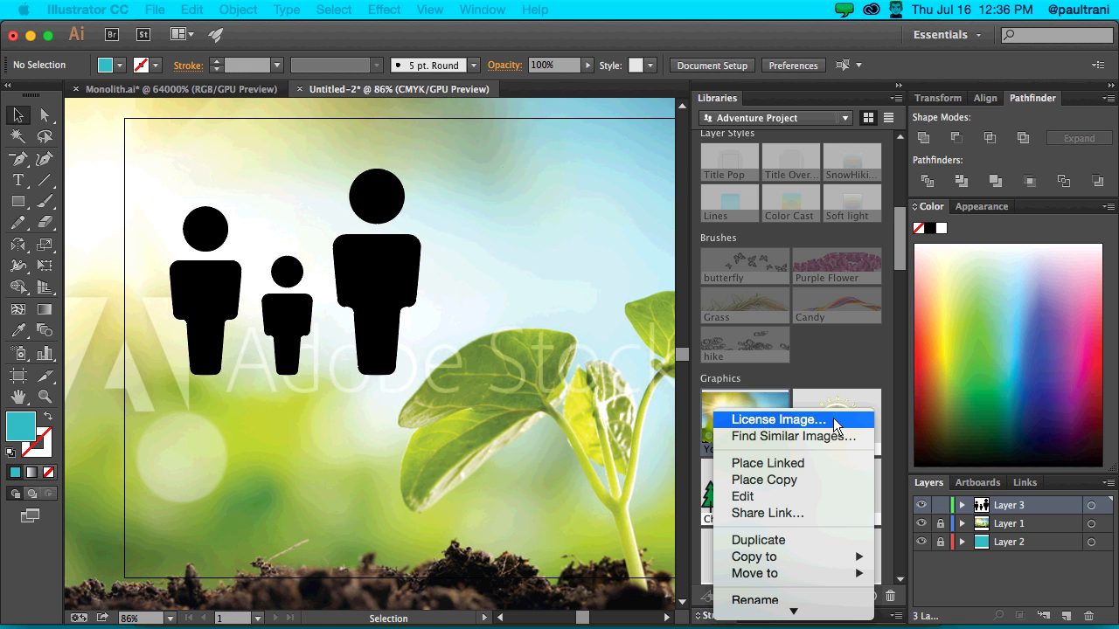
{"action": "left_click", "coordinate": [456, 37]}
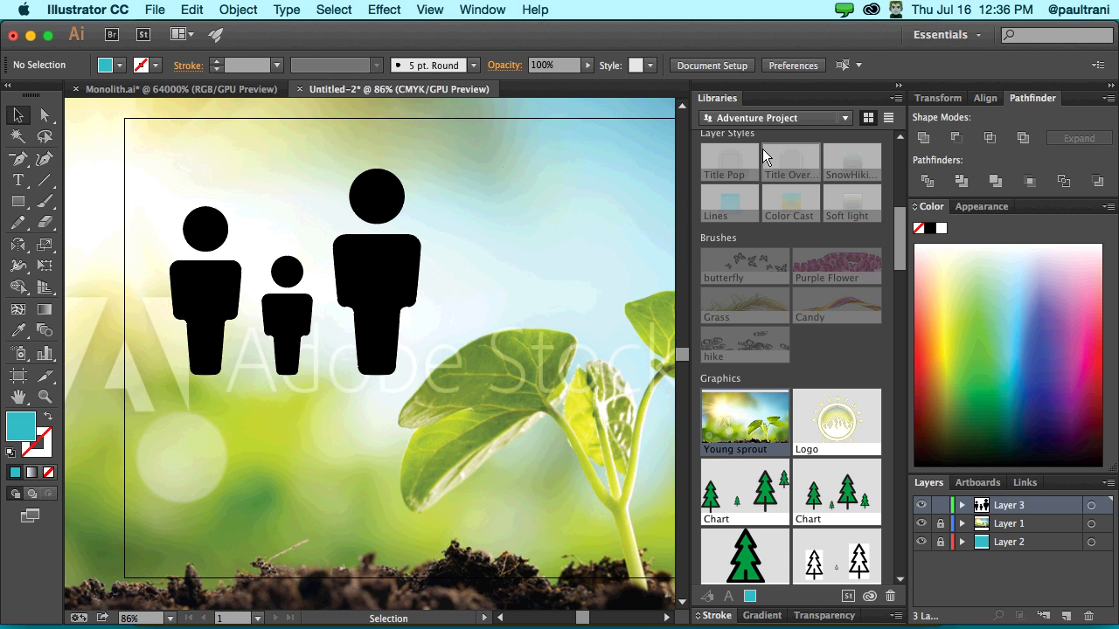
{"action": "right_click", "coordinate": [737, 426]}
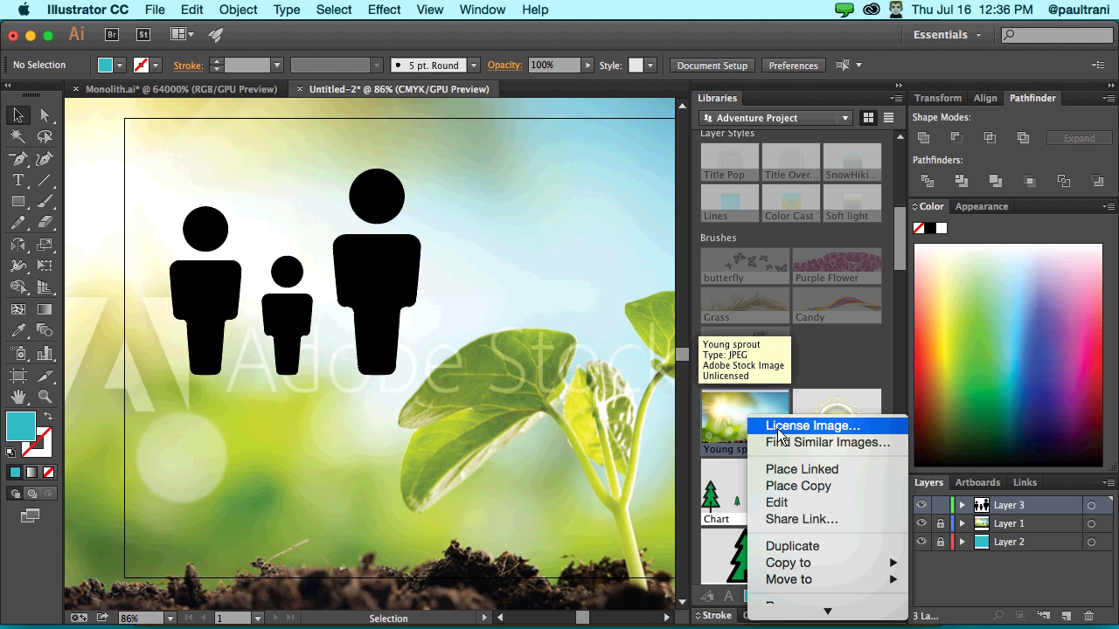
{"action": "left_click", "coordinate": [737, 426]}
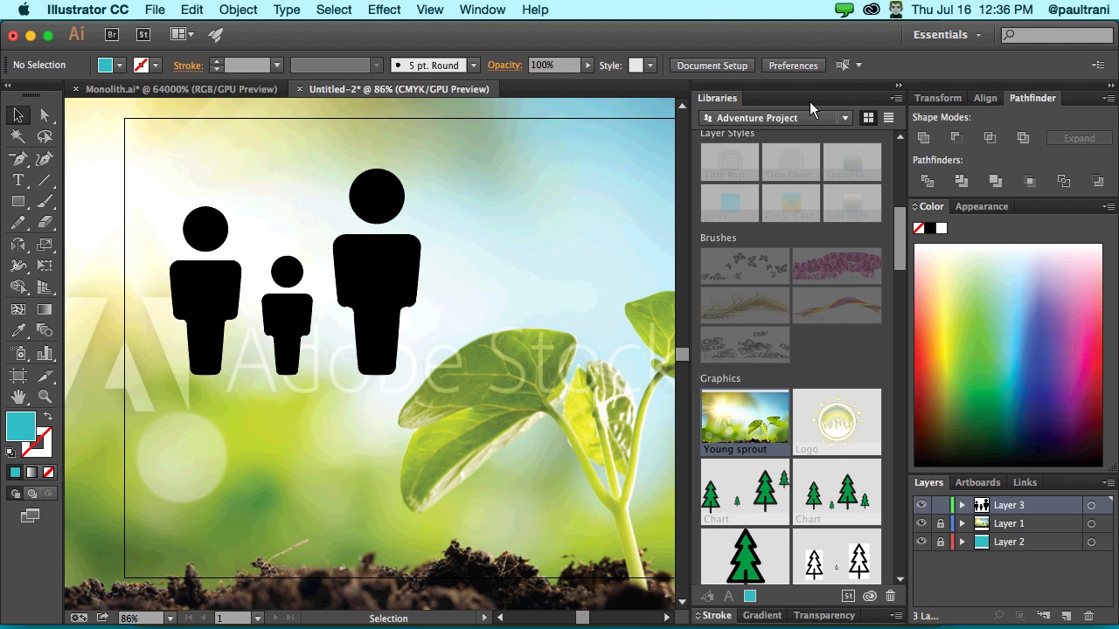
- From the Creative Cloud app's Assets Market, add Tree in Winter to the Adventure Project library
{"action": "left_click", "coordinate": [872, 10]}
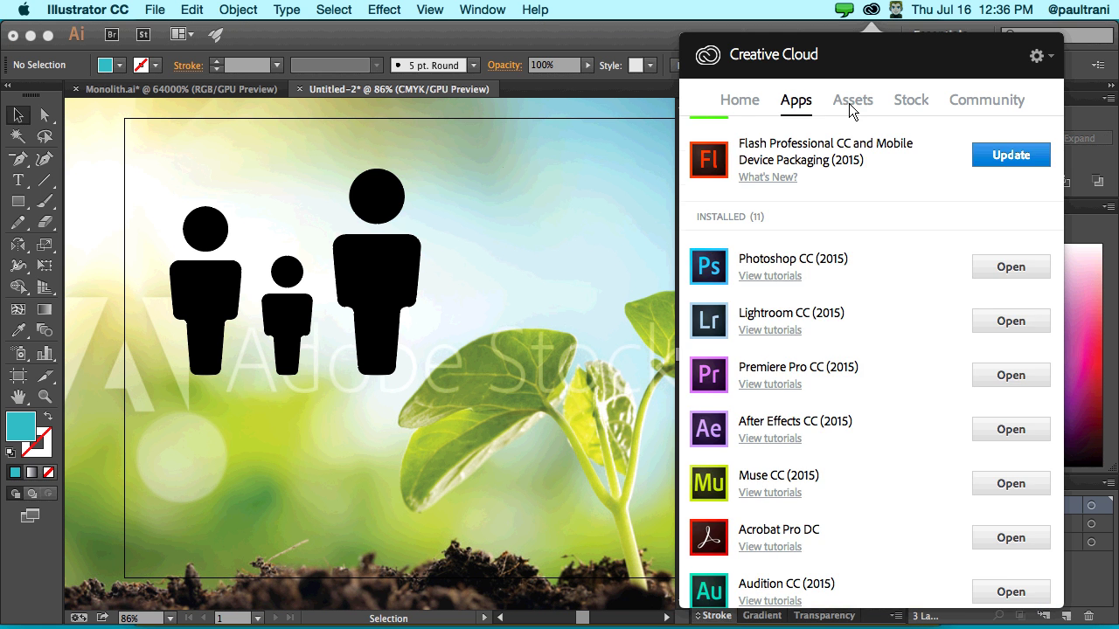
{"action": "left_click", "coordinate": [852, 100]}
{"action": "left_click", "coordinate": [759, 134]}
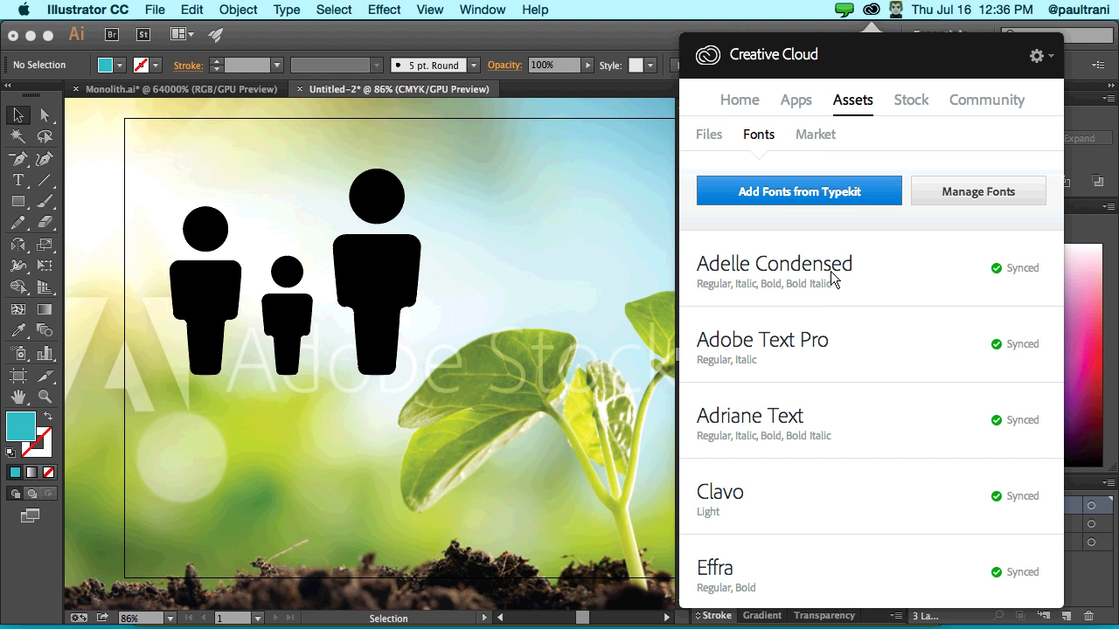
{"action": "scroll", "coordinate": [866, 357], "scroll_direction": "down", "scroll_amount": 1}
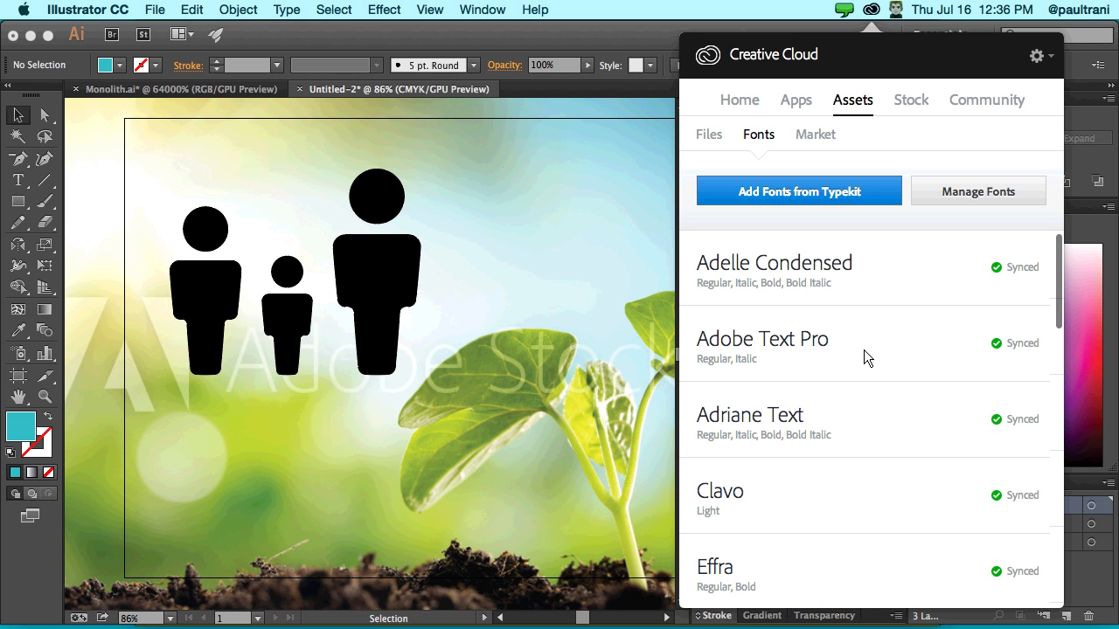
{"action": "scroll", "coordinate": [865, 356], "scroll_direction": "down", "scroll_amount": 3}
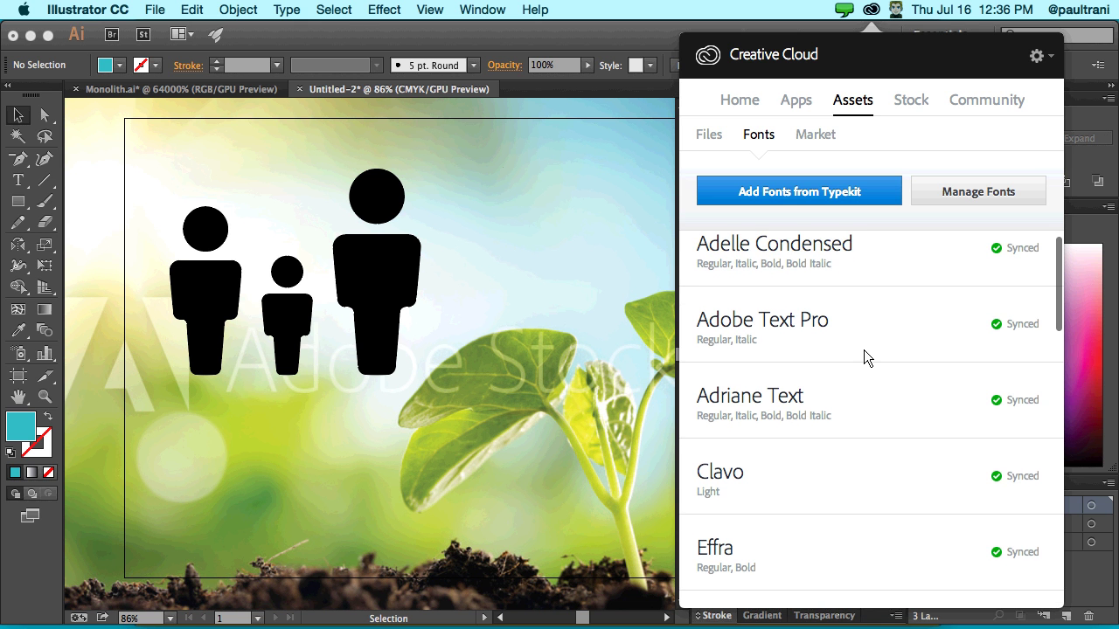
{"action": "scroll", "coordinate": [865, 357], "scroll_direction": "down", "scroll_amount": 5}
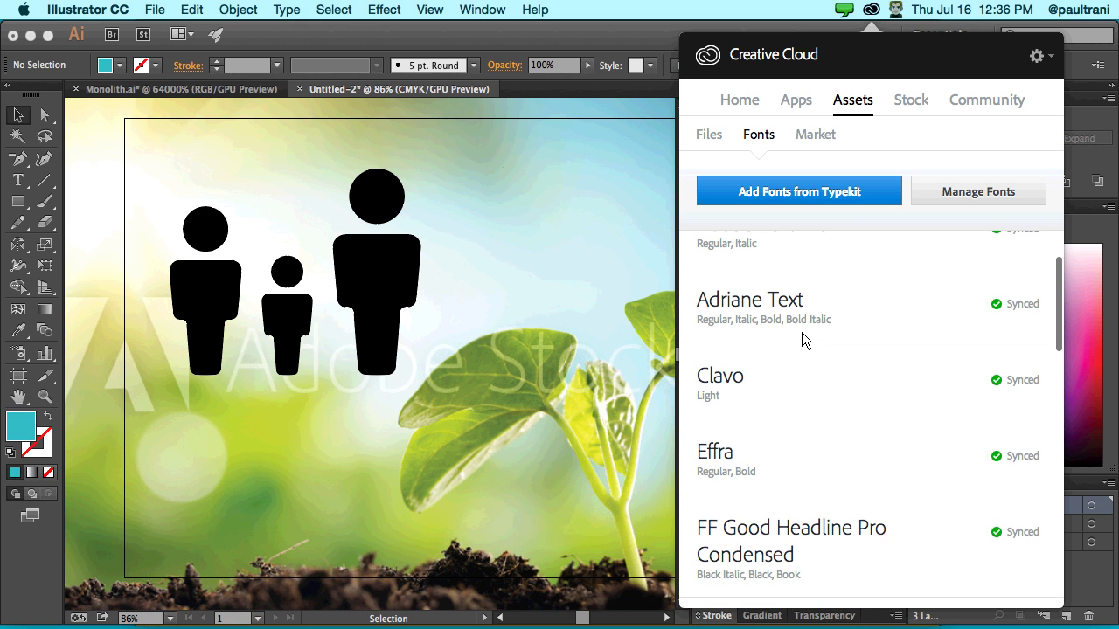
{"action": "scroll", "coordinate": [805, 340], "scroll_direction": "up", "scroll_amount": 5}
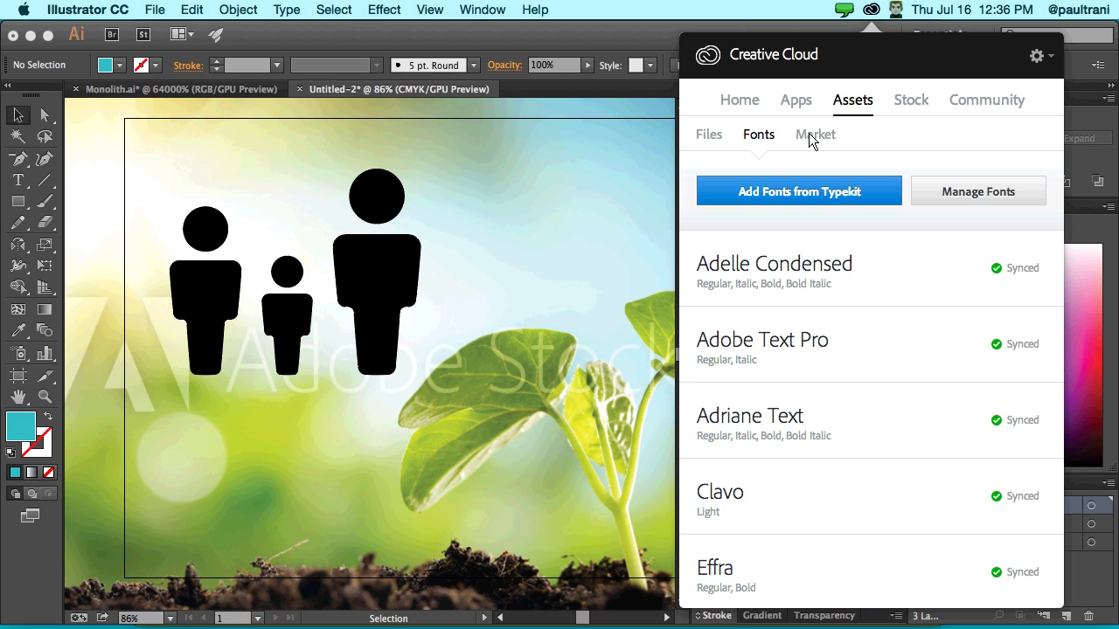
{"action": "left_click", "coordinate": [812, 140]}
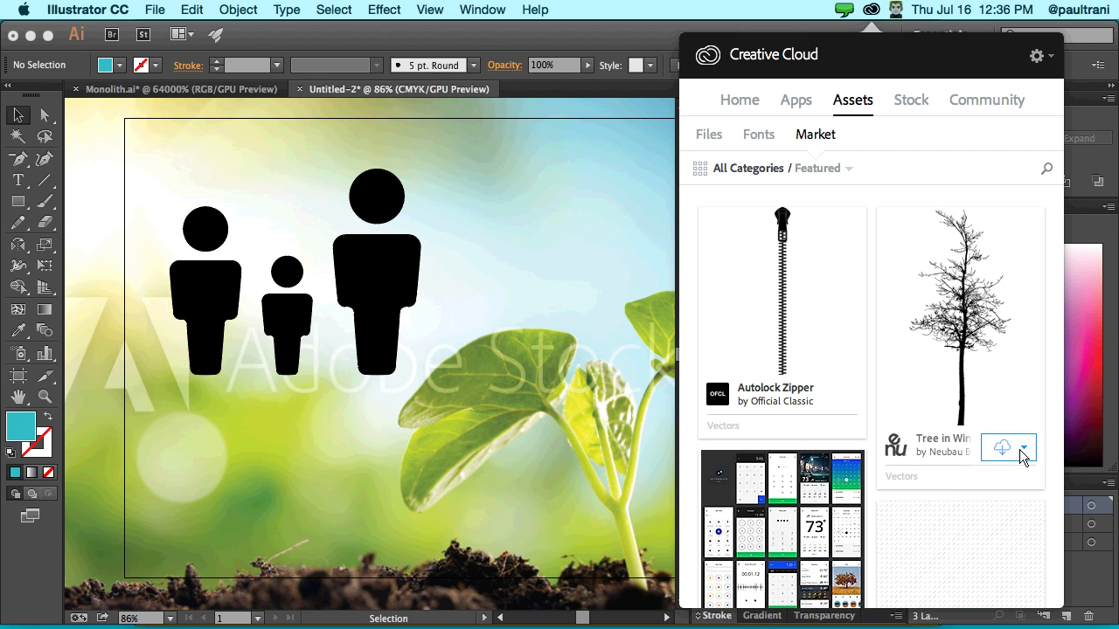
{"action": "left_click", "coordinate": [1021, 449]}
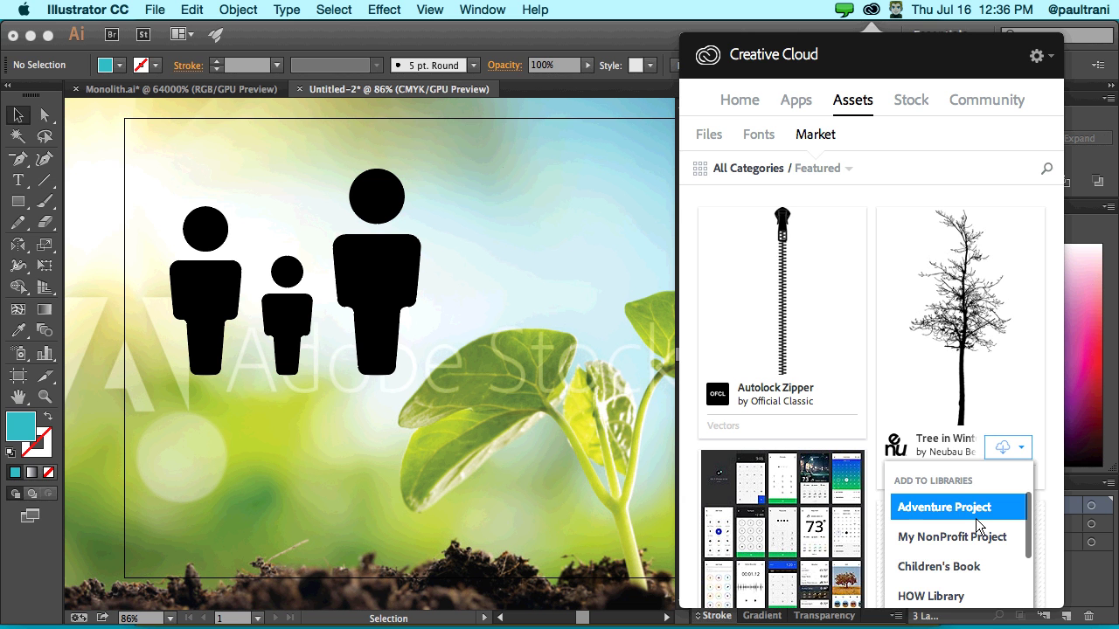
{"action": "left_click", "coordinate": [971, 516]}
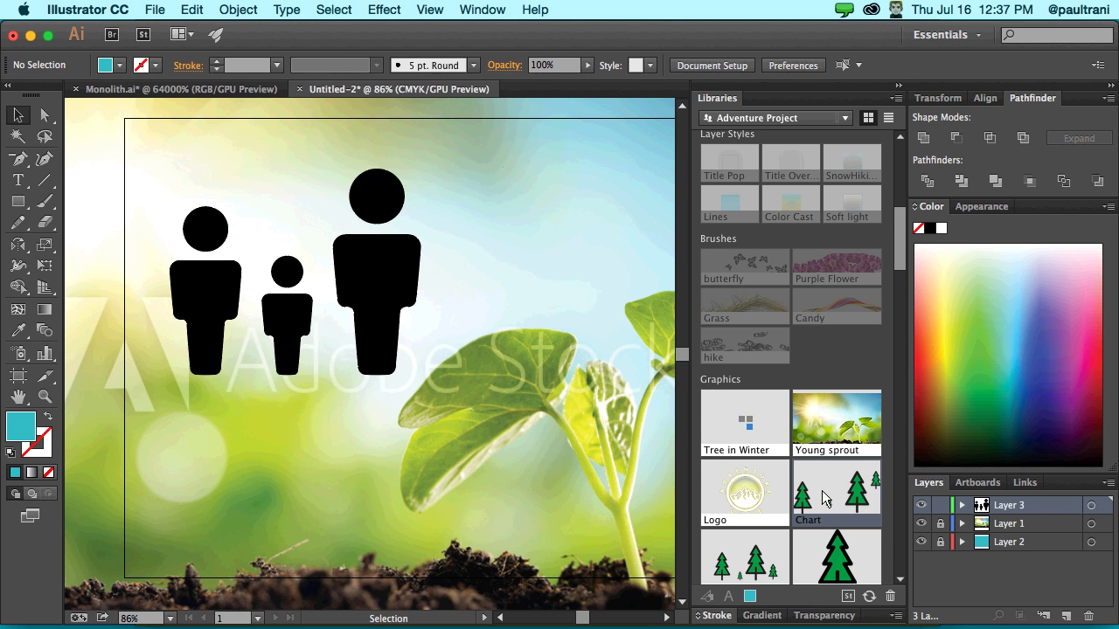
- Swap the chart's three figures for the Tree in Winter graphic and delete the leftover evergreen tree
{"action": "scroll", "coordinate": [822, 497], "scroll_direction": "down", "scroll_amount": 3}
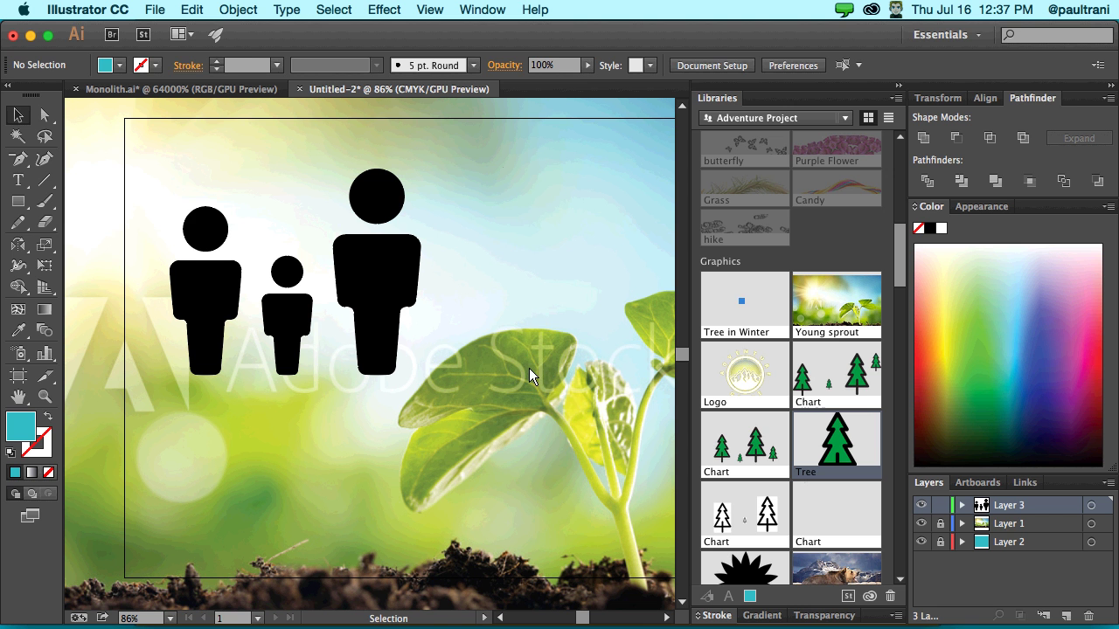
{"action": "left_click_drag", "start_coordinate": [529, 368], "coordinate": [551, 342]}
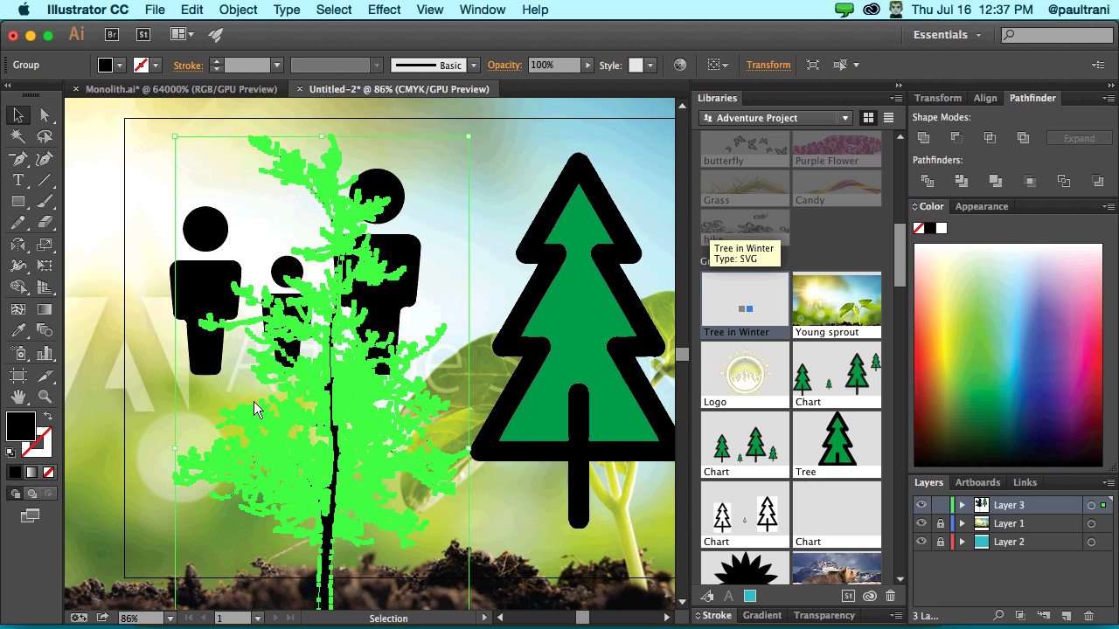
{"action": "left_click", "coordinate": [572, 291]}
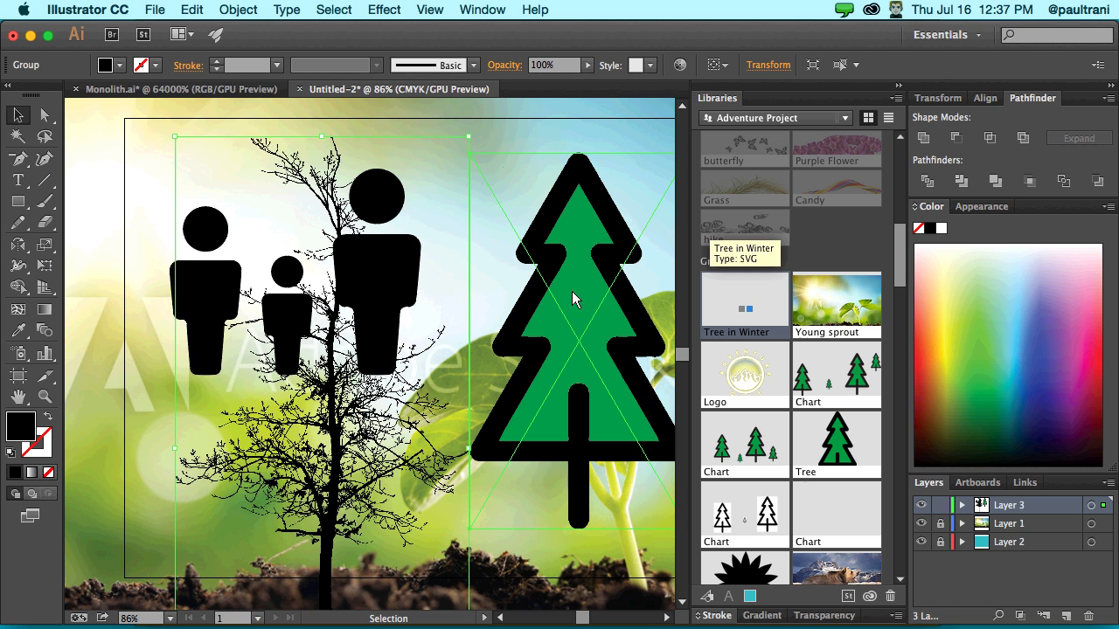
{"action": "left_click_drag", "start_coordinate": [596, 356], "coordinate": [294, 266]}
{"action": "key", "text": "Delete"}
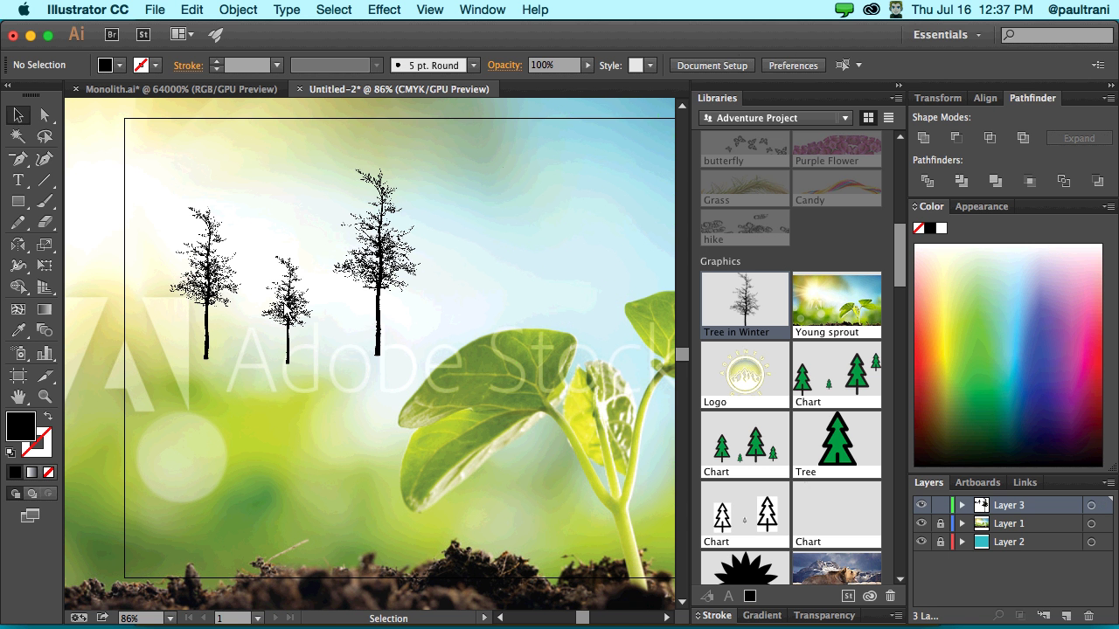
- Select the three-tree chart, then undo and redo the winter-tree artwork swap to compare
{"action": "left_click", "coordinate": [288, 319]}
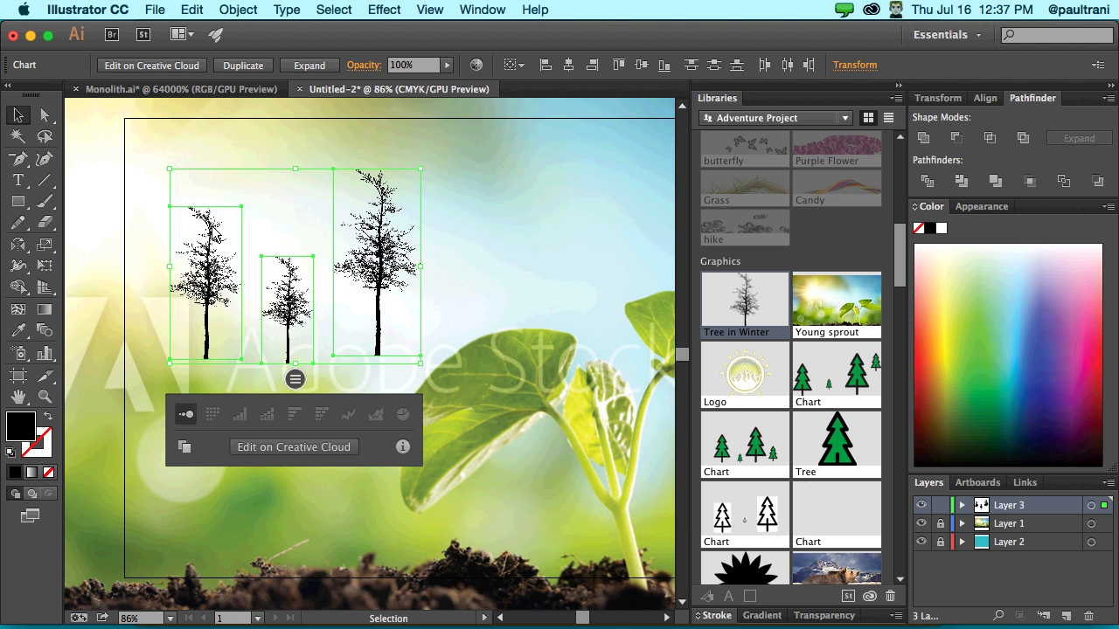
{"action": "key", "text": "ctrl+z"}
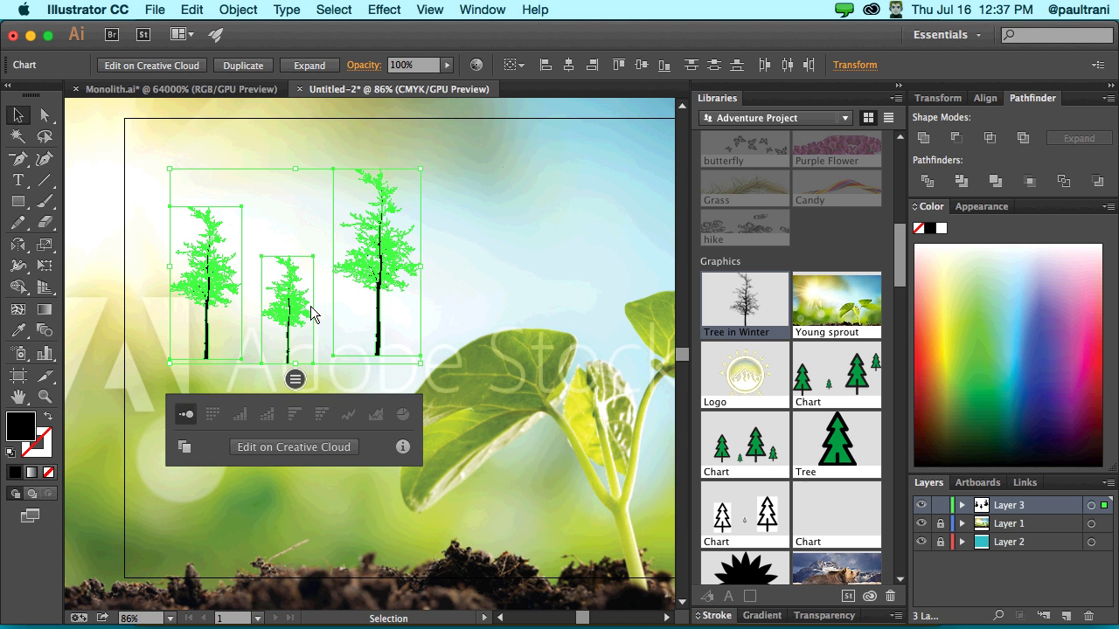
{"action": "key", "text": "ctrl+shift+z"}
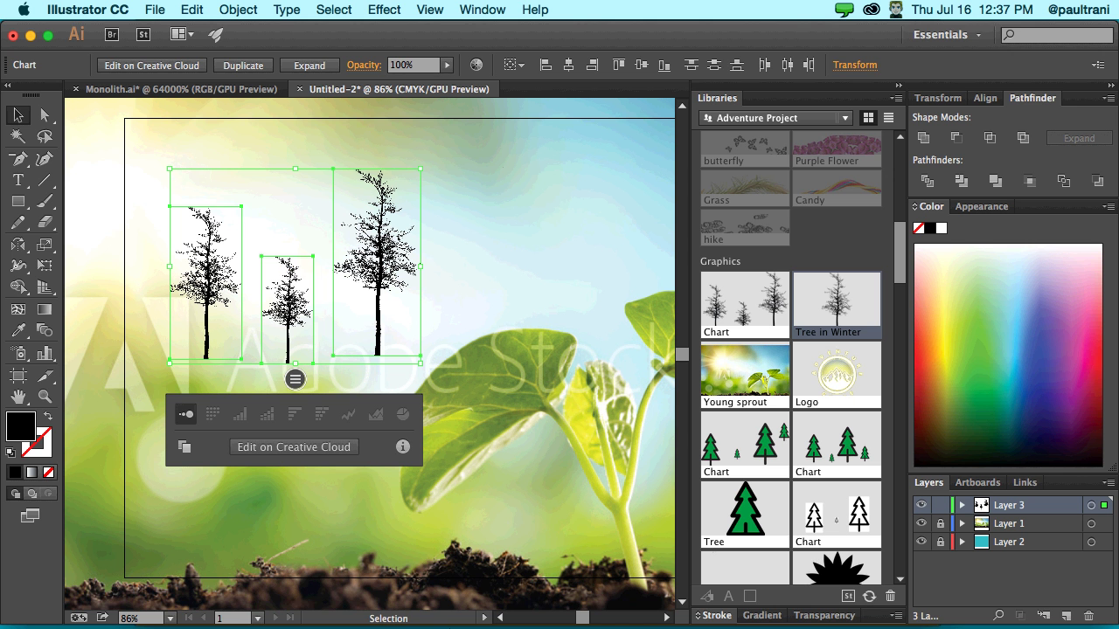
{"action": "mouse_move", "coordinate": [461, 614]}
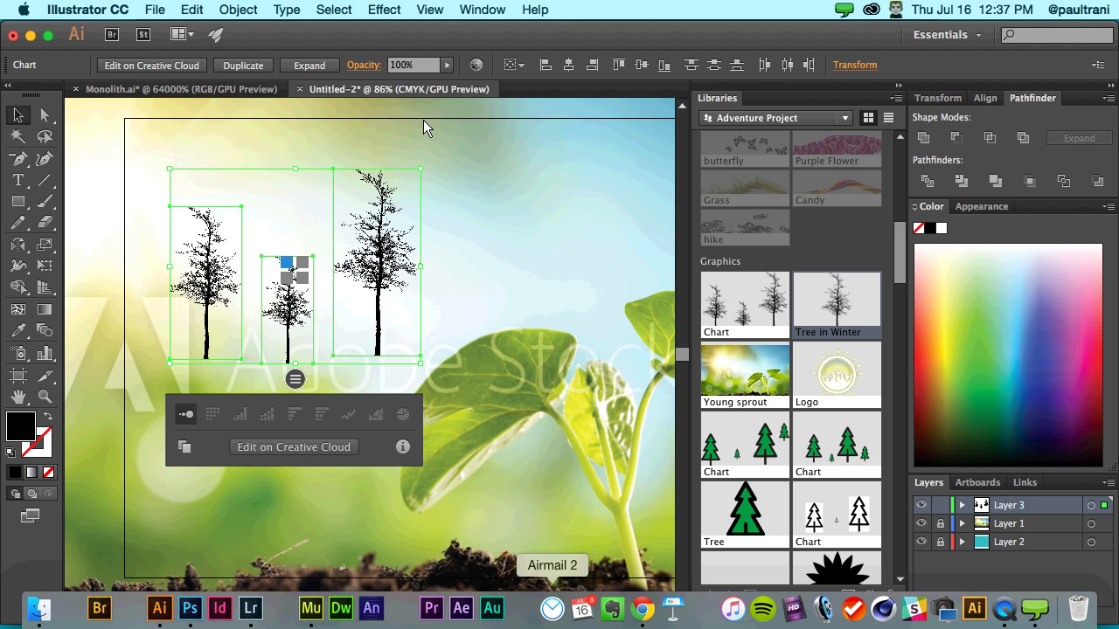
- Bring Chrome forward and minimize the Adobe Stock window so the Edit Chart page loads
{"action": "key", "text": "super+Tab"}
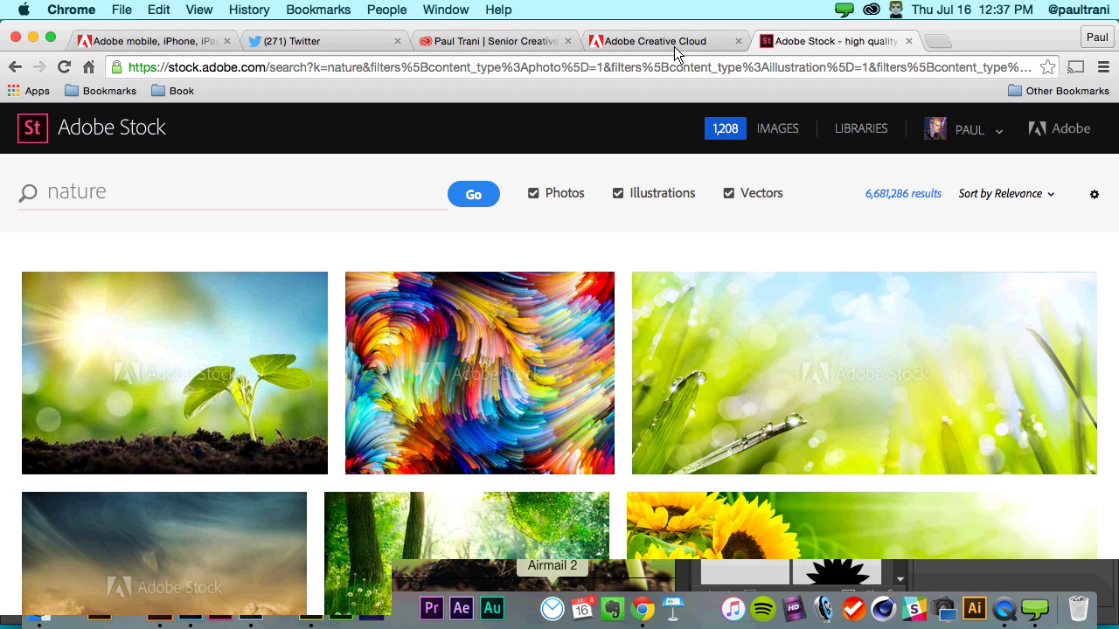
{"action": "left_click", "coordinate": [33, 39]}
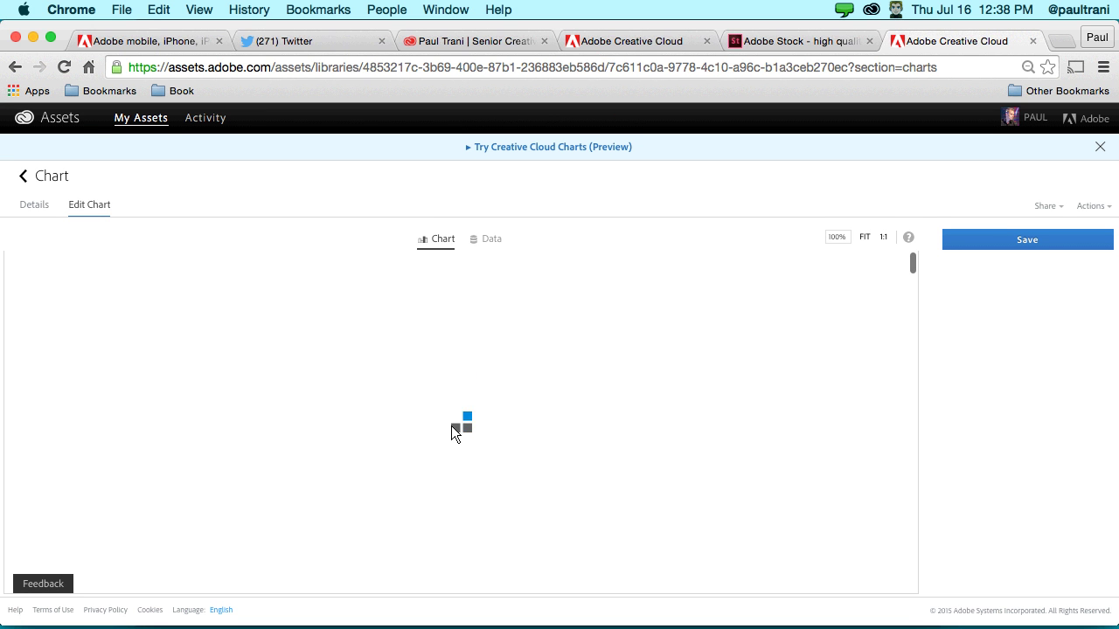
- In the chart's data sheet, set A1 to 5 and insert an empty row at row 2
{"action": "left_click", "coordinate": [487, 242]}
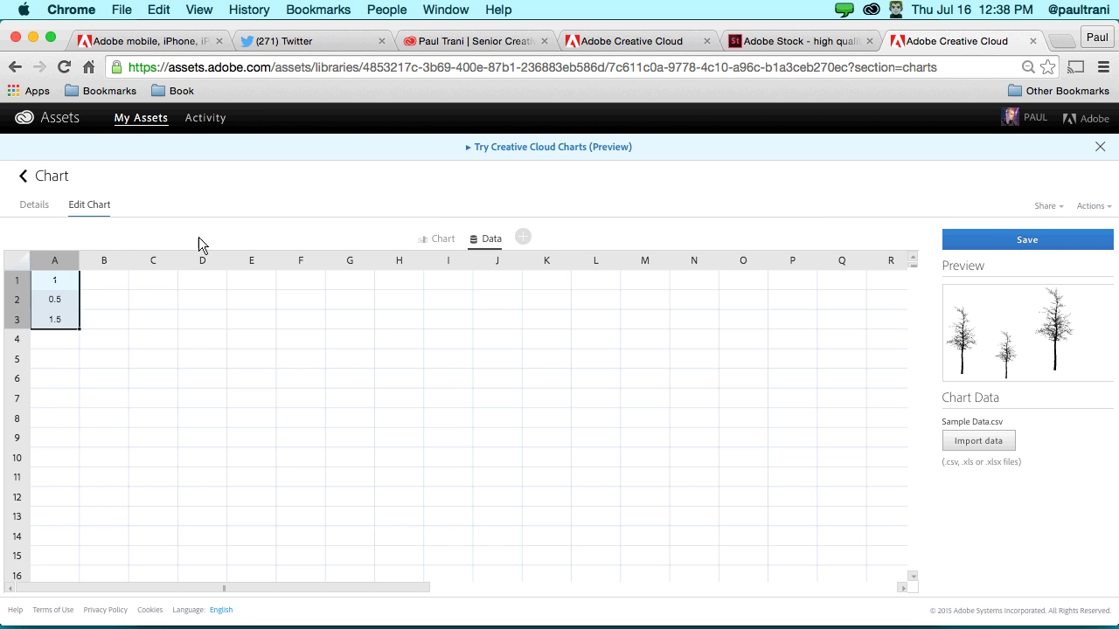
{"action": "key", "text": "Return"}
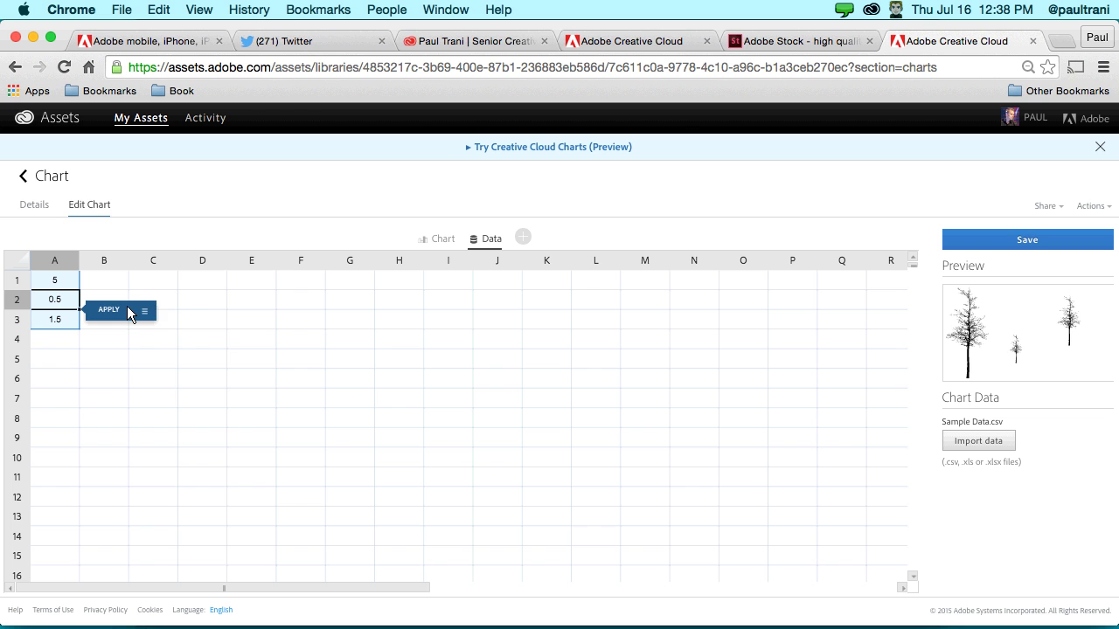
{"action": "left_click", "coordinate": [147, 309]}
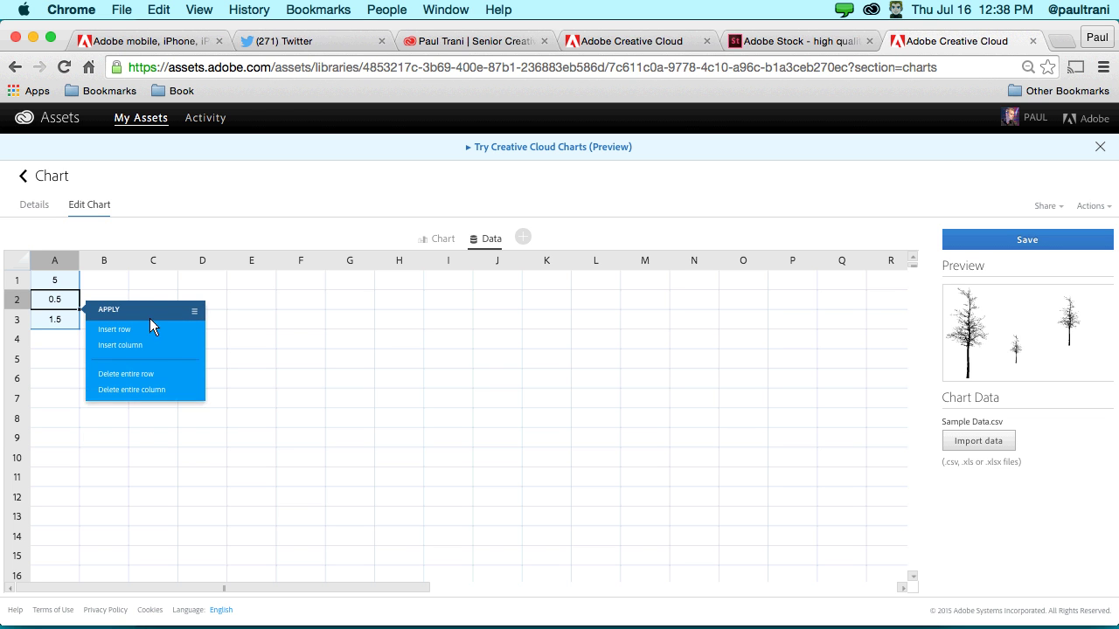
{"action": "left_click", "coordinate": [105, 331]}
{"action": "left_click", "coordinate": [50, 341]}
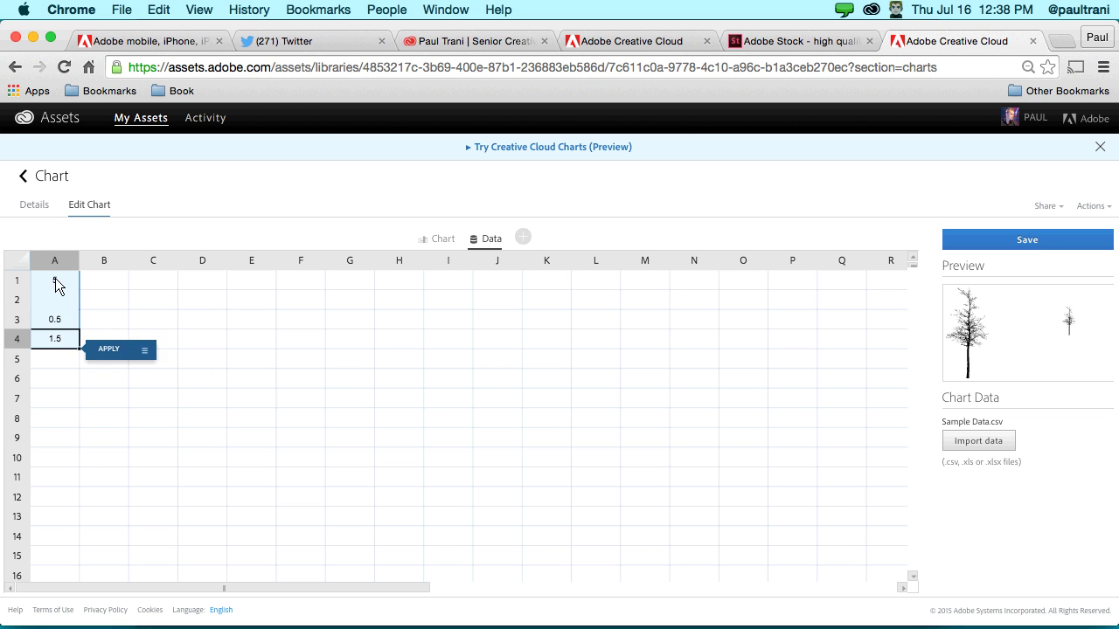
{"action": "left_click_drag", "start_coordinate": [55, 284], "coordinate": [58, 342]}
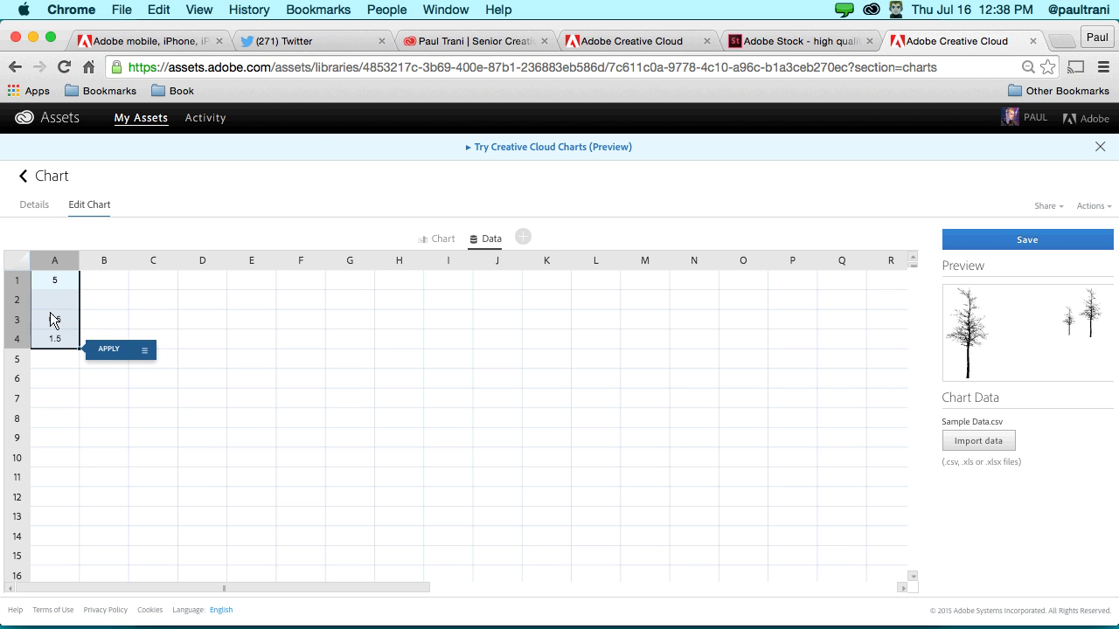
- Enter 0.2 in cell A2, check the column A values, and return to the chart preview
{"action": "double_click", "coordinate": [50, 301]}
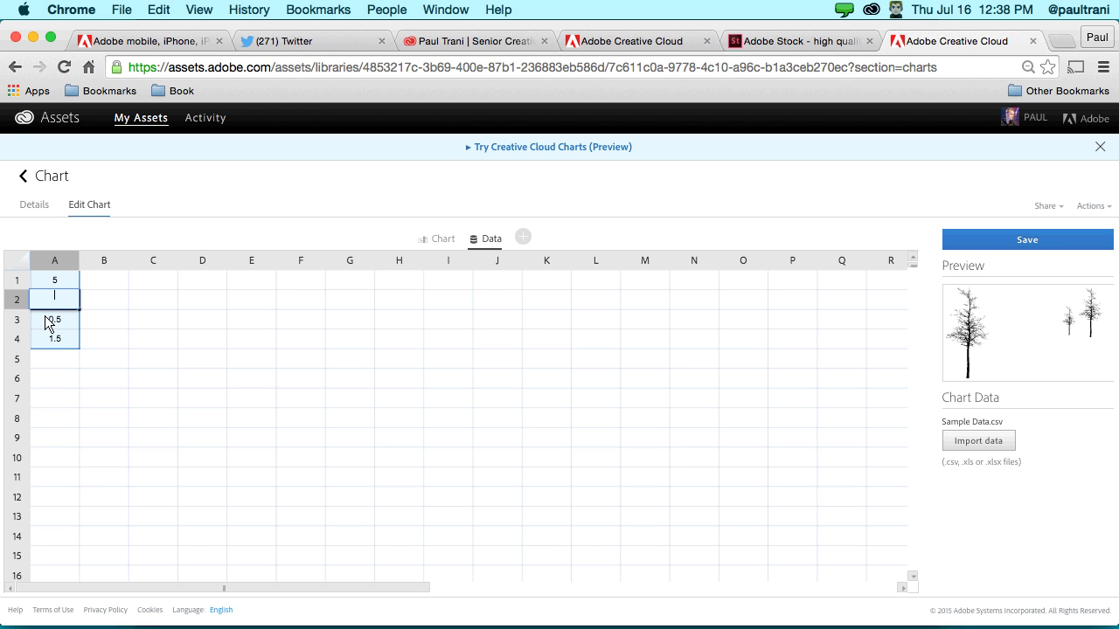
{"action": "type", "text": "0.2"}
{"action": "key", "text": "Return"}
{"action": "left_click", "coordinate": [56, 305]}
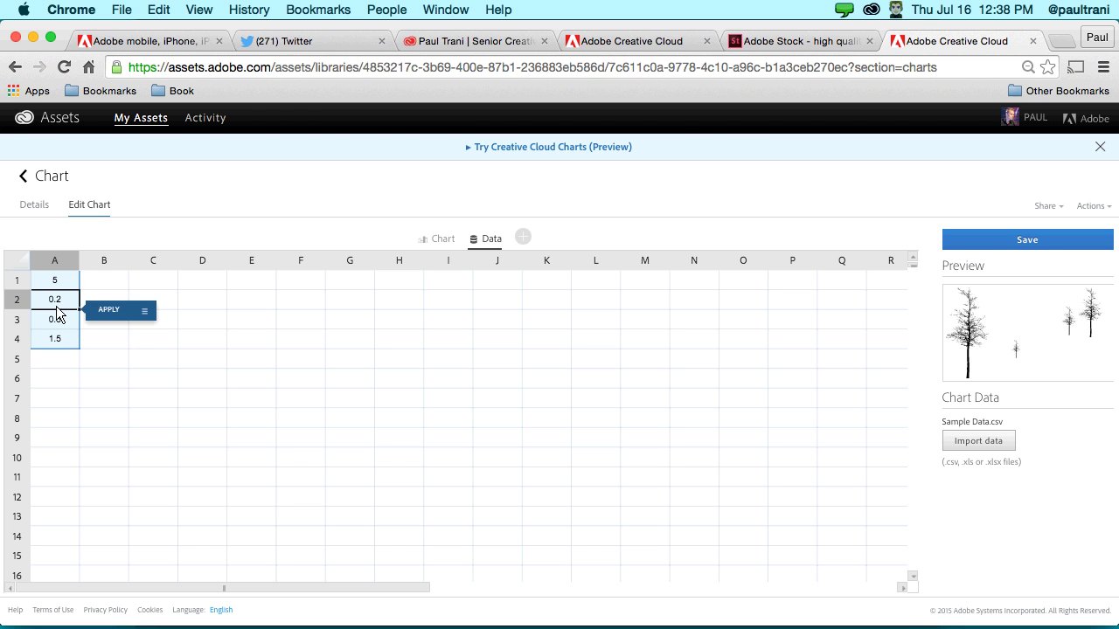
{"action": "left_click", "coordinate": [56, 319]}
{"action": "left_click", "coordinate": [55, 341]}
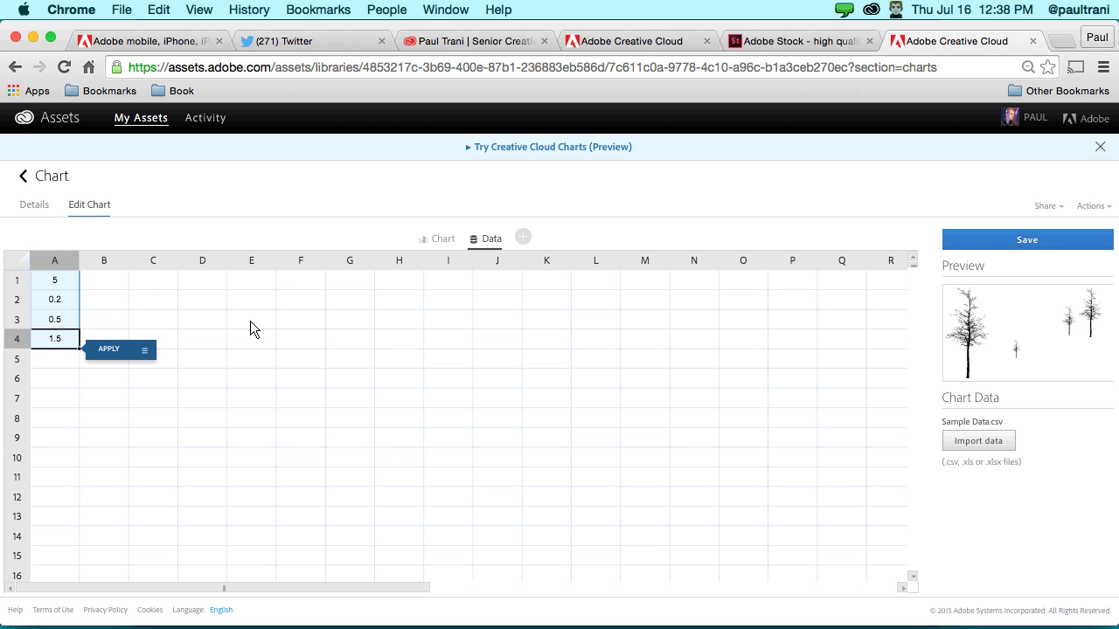
{"action": "left_click", "coordinate": [433, 239]}
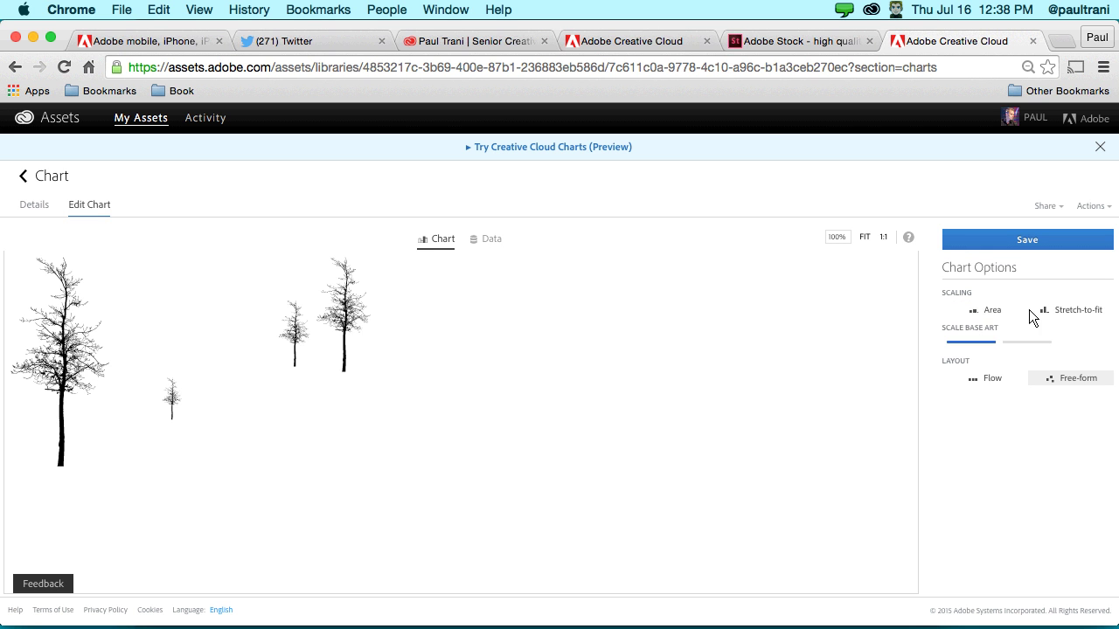
- Compare Stretch-to-fit and Area scaling, adjust base art, and cluster the small trees beside the big one
{"action": "left_click", "coordinate": [1050, 312]}
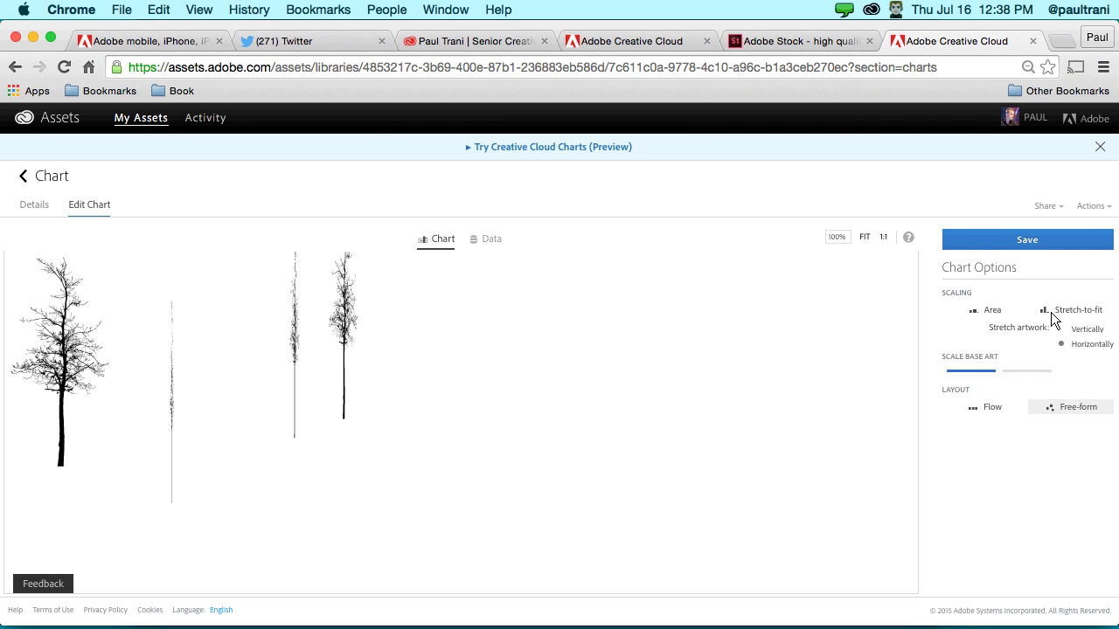
{"action": "left_click", "coordinate": [985, 310]}
{"action": "left_click_drag", "start_coordinate": [997, 341], "coordinate": [996, 341]}
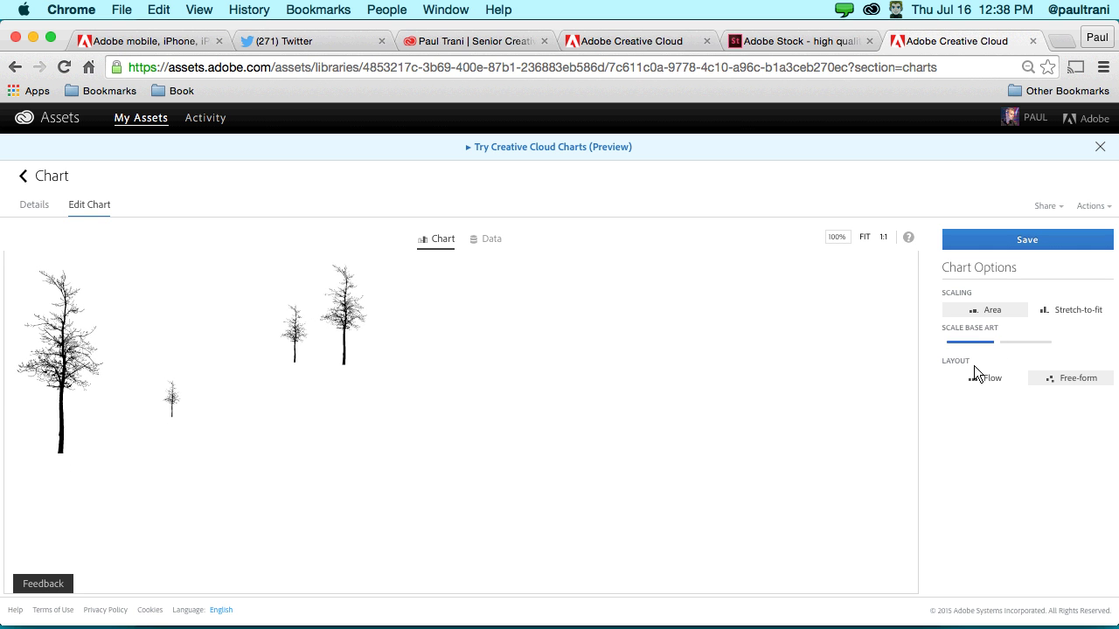
{"action": "left_click_drag", "start_coordinate": [167, 394], "coordinate": [132, 423]}
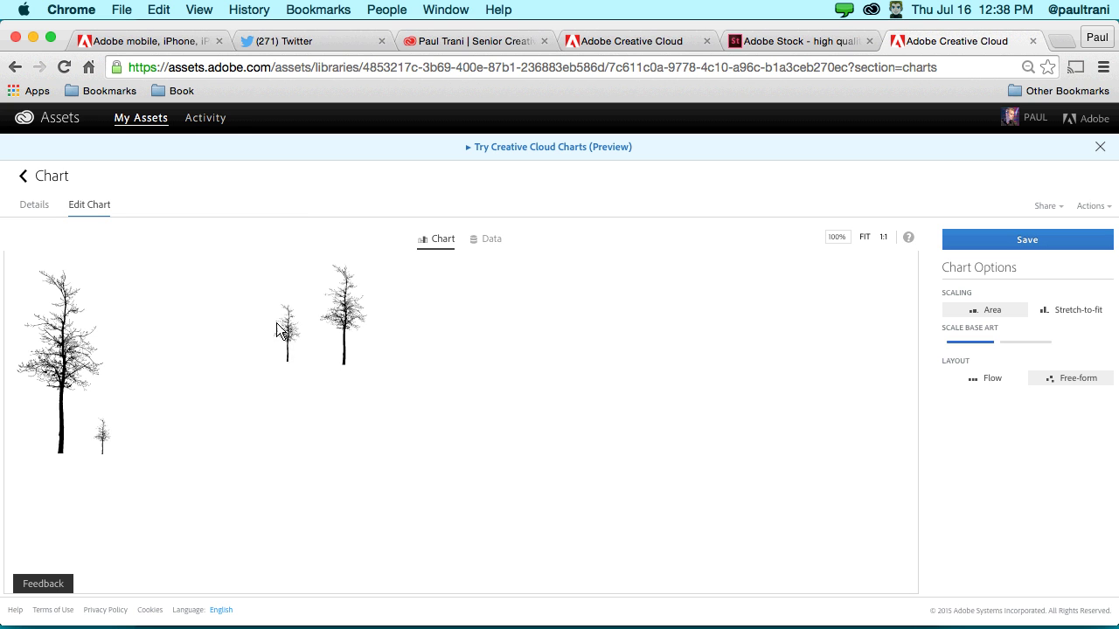
{"action": "left_click_drag", "start_coordinate": [295, 334], "coordinate": [121, 421]}
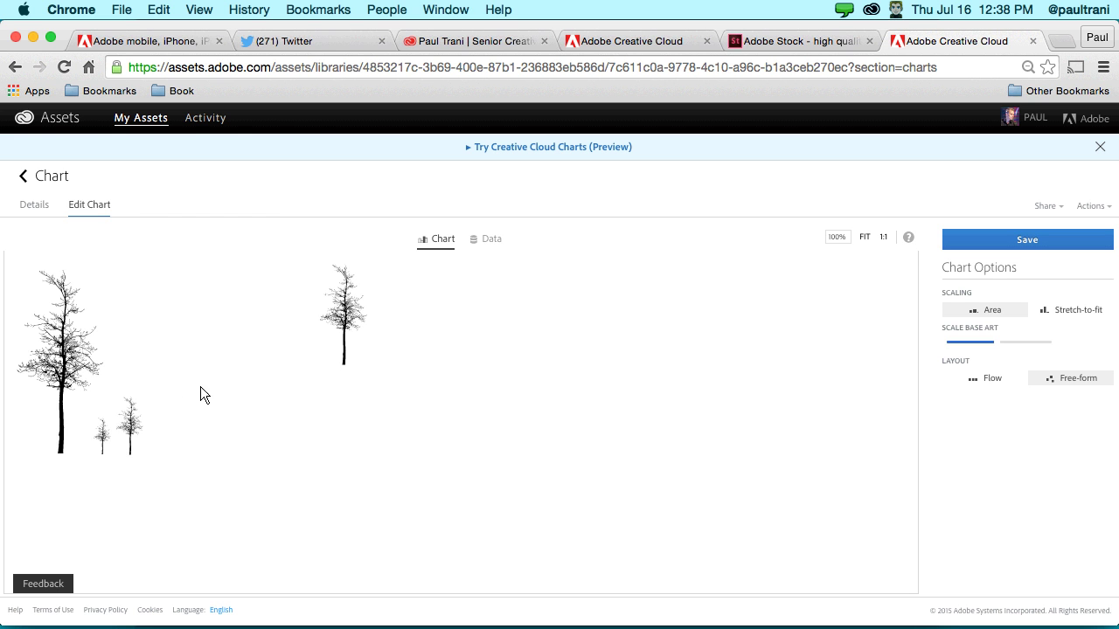
{"action": "left_click_drag", "start_coordinate": [346, 319], "coordinate": [169, 413]}
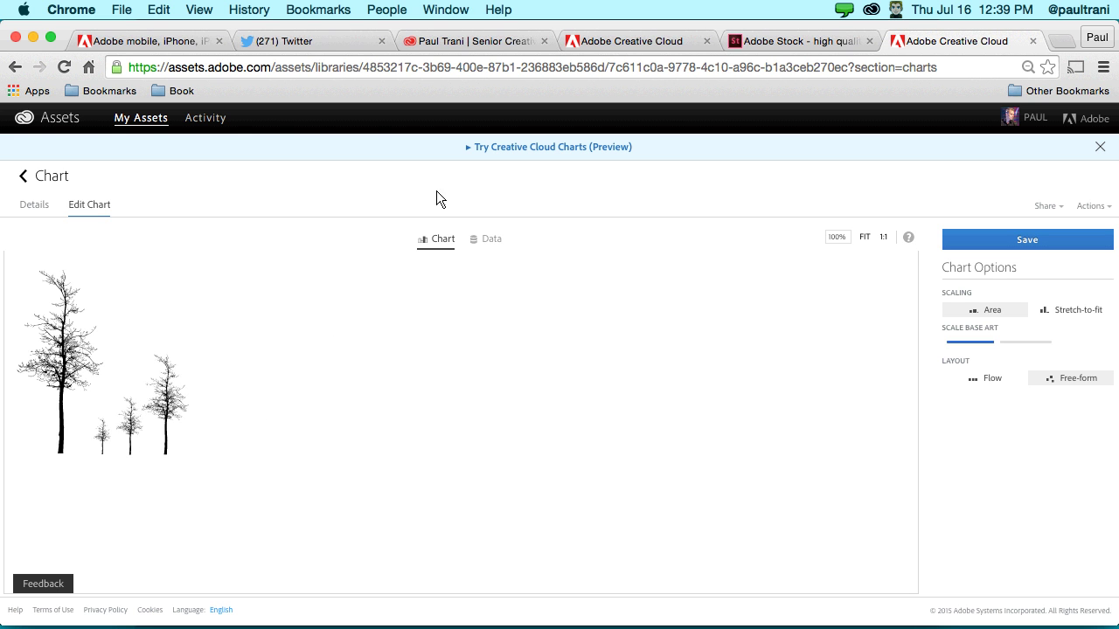
- Recheck the data values, save the chart to the Creative Cloud library, and minimize Chrome
{"action": "left_click", "coordinate": [481, 239]}
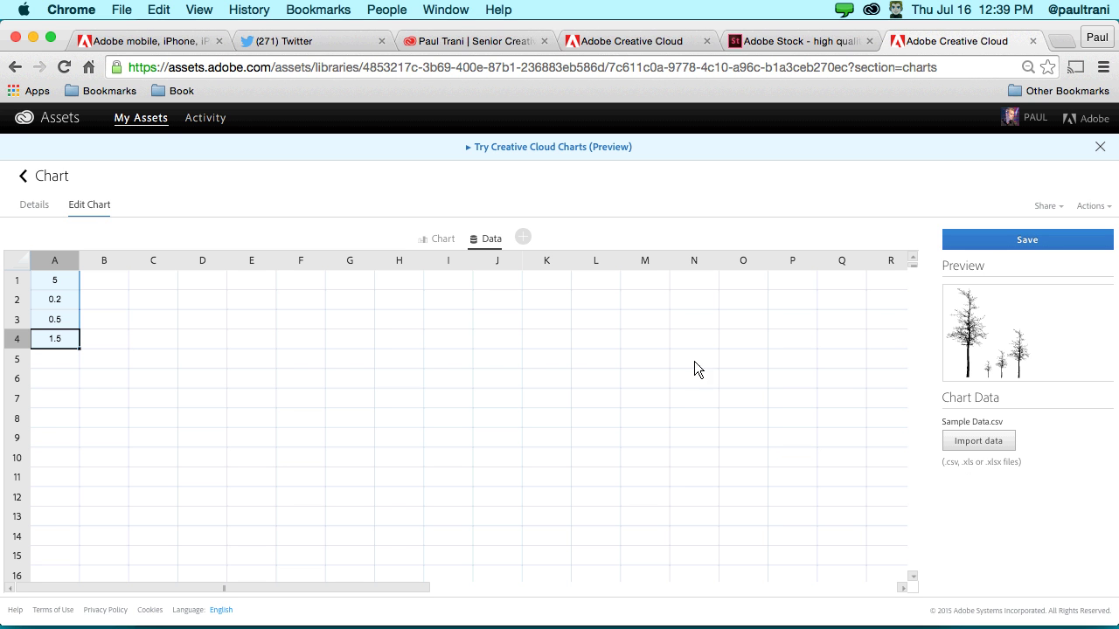
{"action": "left_click", "coordinate": [437, 240]}
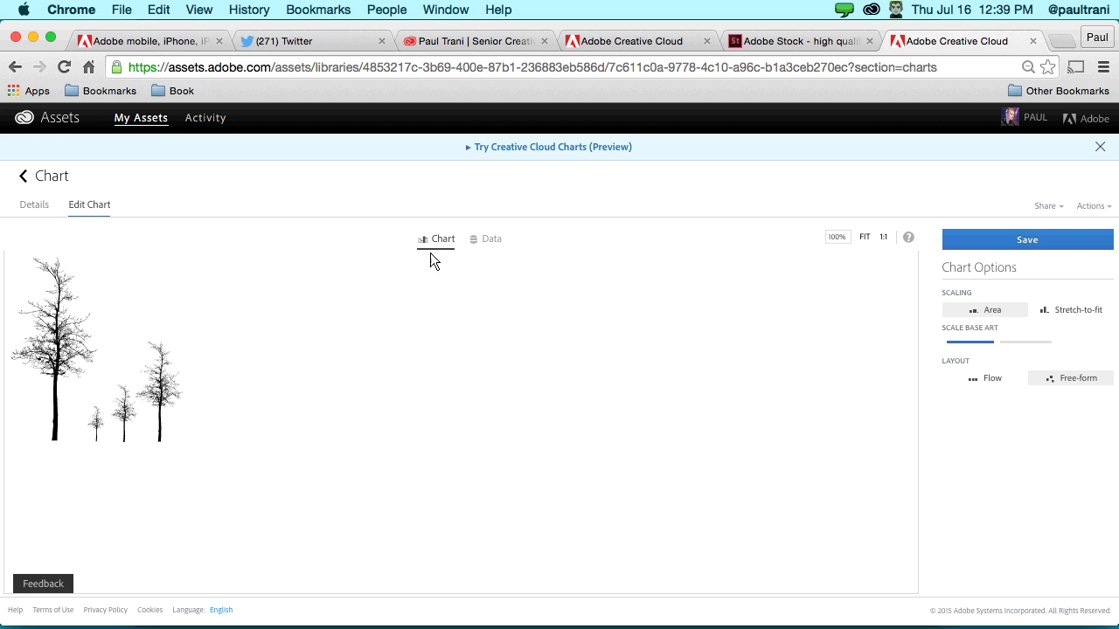
{"action": "left_click", "coordinate": [1010, 243]}
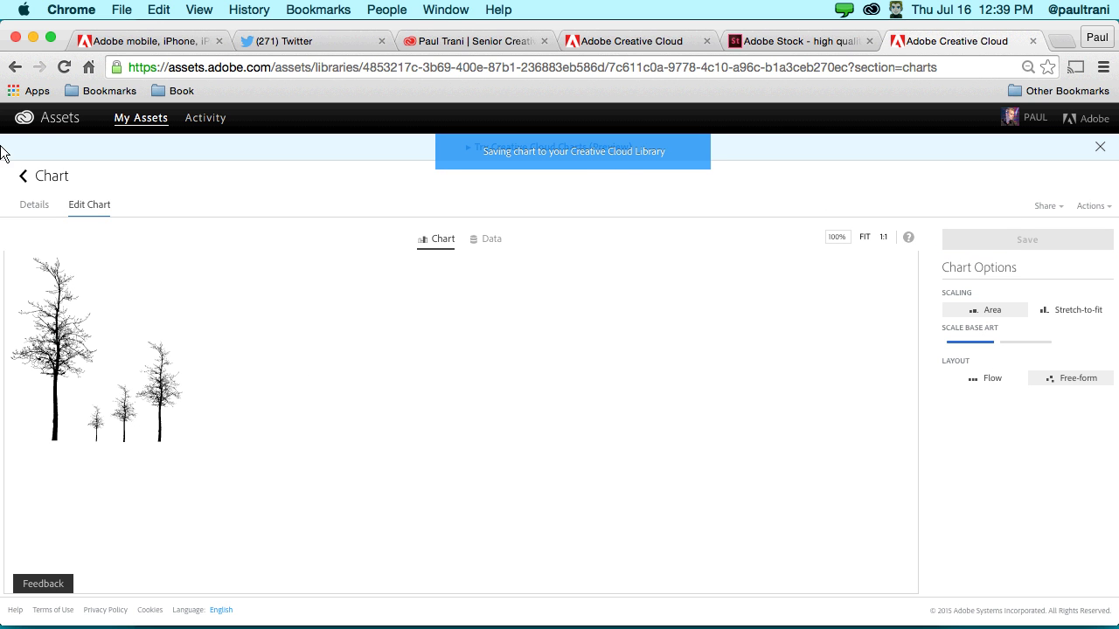
{"action": "left_click", "coordinate": [33, 36]}
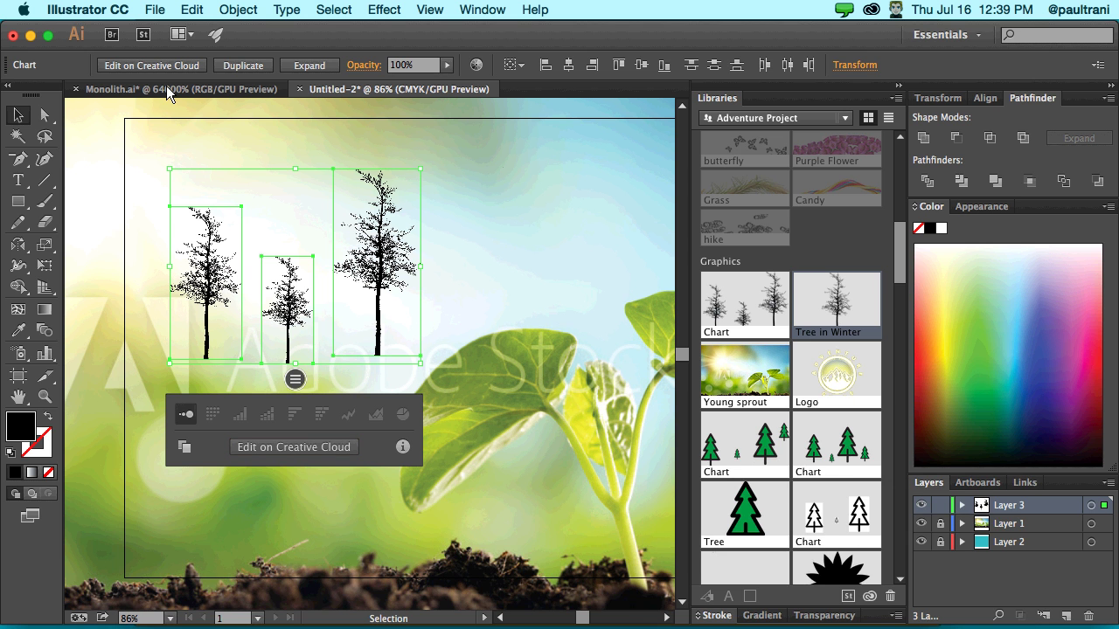
- Hide Illustrator, launch Lightroom, then quit Illustrator discarding Untitled-2 and Monolith.ai, dismissing InDesign's Welcome screen
{"action": "key", "text": "super+h"}
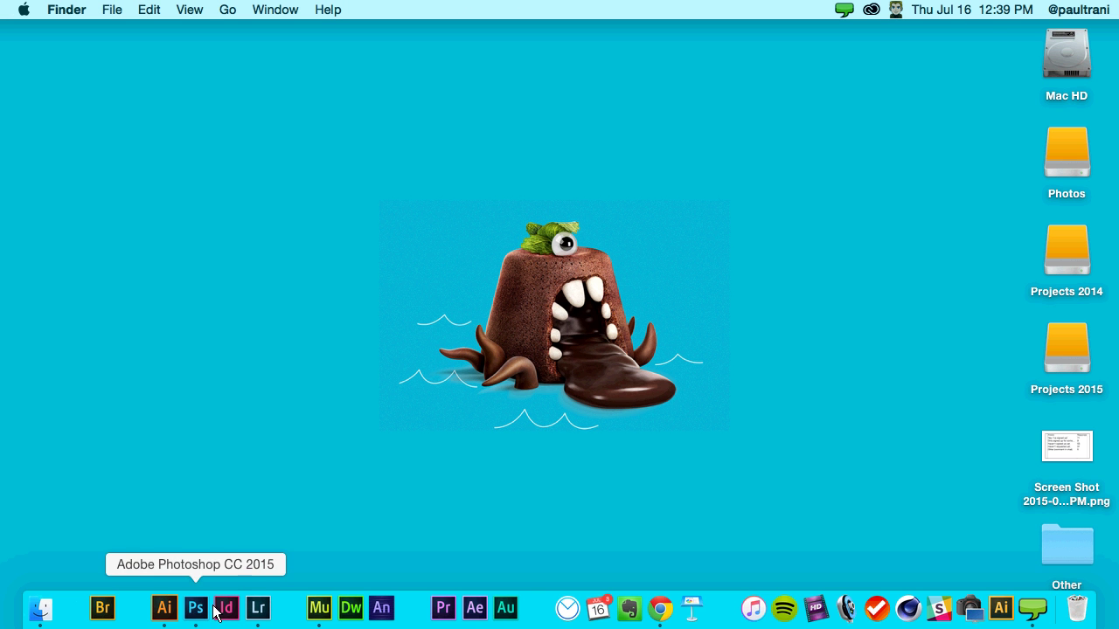
{"action": "left_click", "coordinate": [258, 609]}
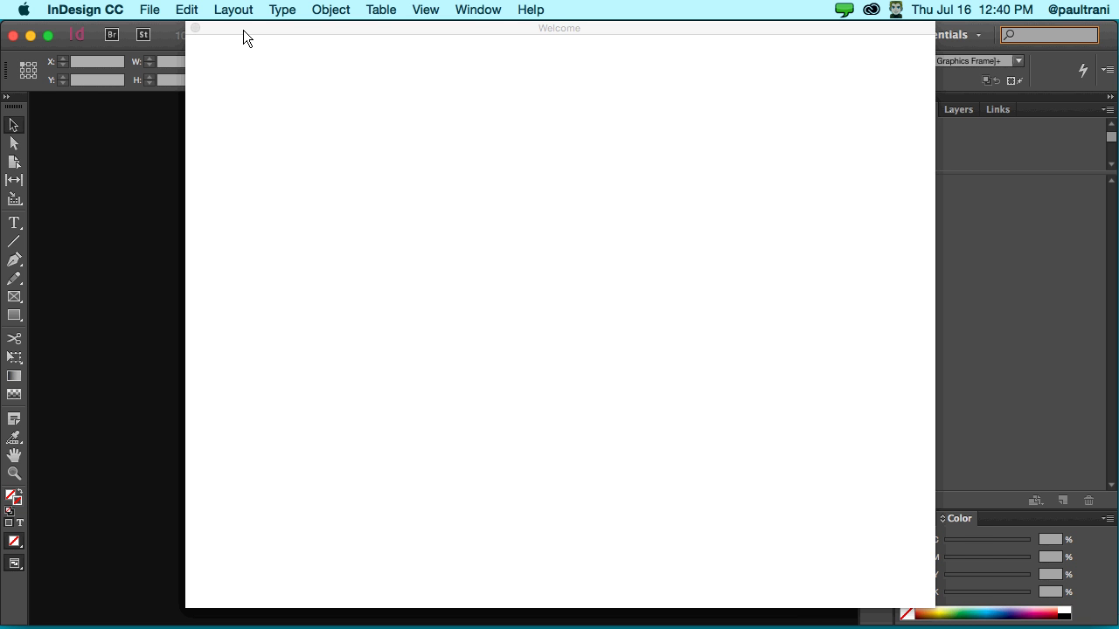
{"action": "mouse_move", "coordinate": [319, 623]}
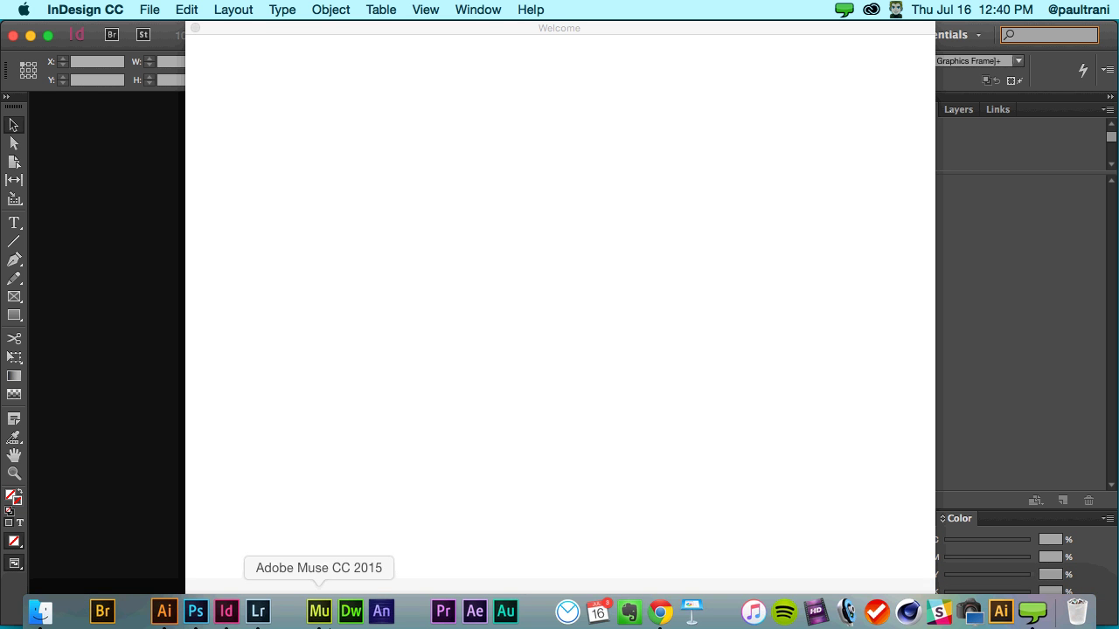
{"action": "right_click", "coordinate": [164, 608]}
{"action": "left_click", "coordinate": [173, 559]}
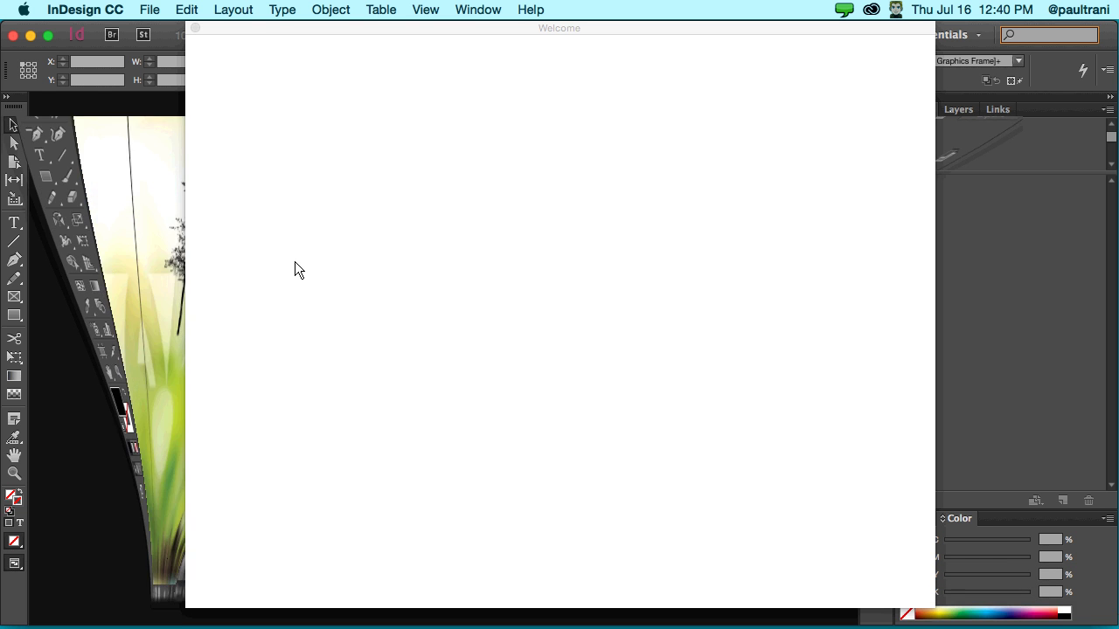
{"action": "left_click", "coordinate": [612, 270]}
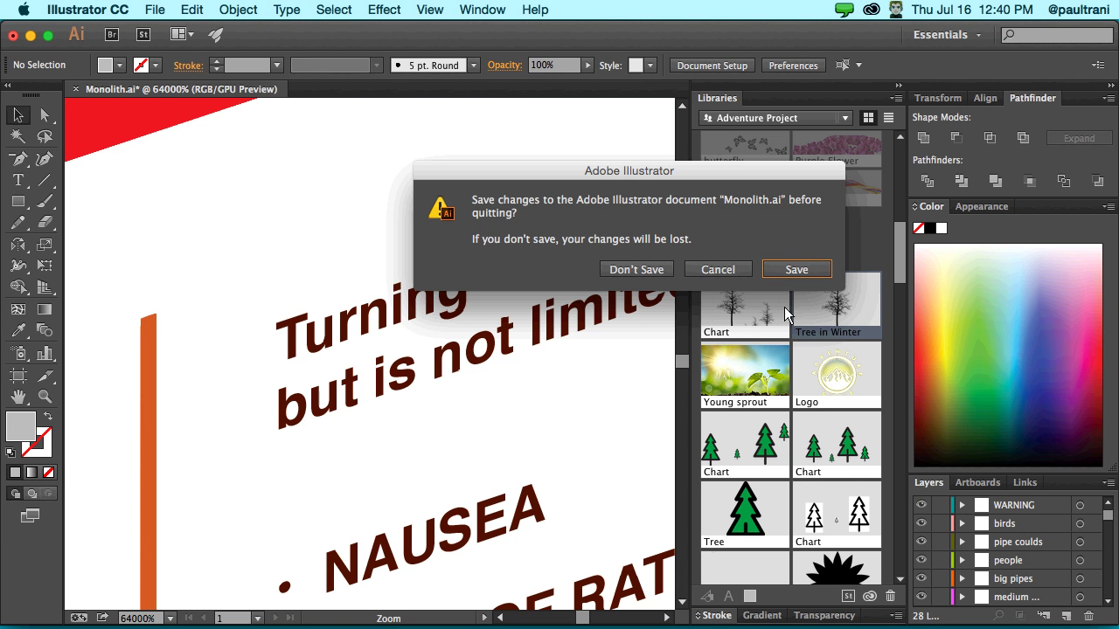
{"action": "left_click", "coordinate": [620, 269]}
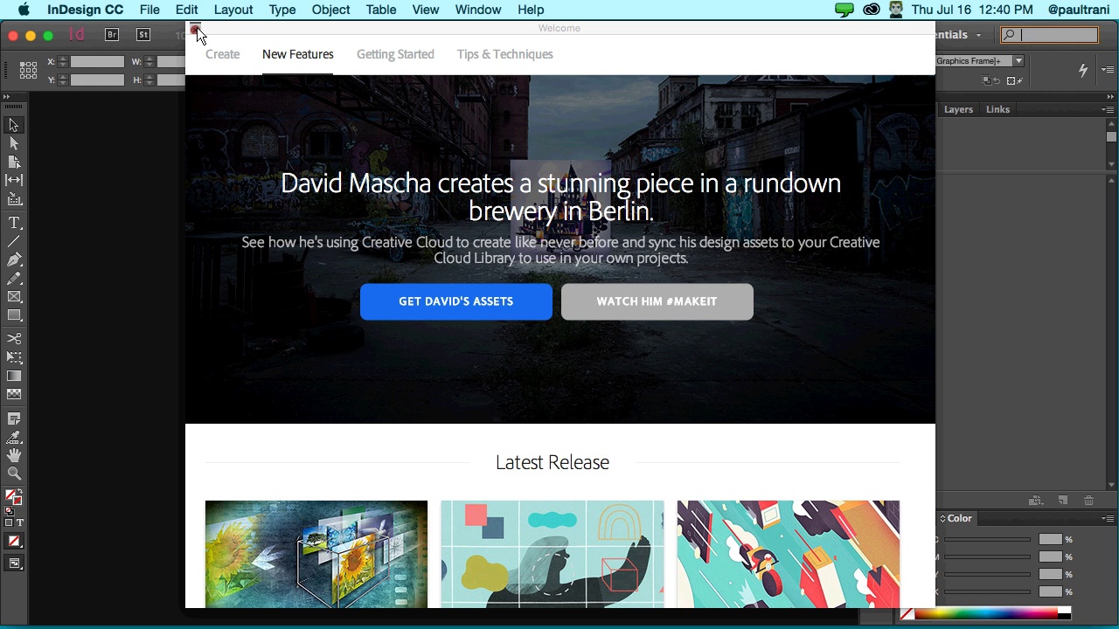
{"action": "left_click", "coordinate": [195, 28]}
- Open FiveDaysFromNowhere_Publish_Paul.indd from File > Open Recent
{"action": "left_click", "coordinate": [148, 10]}
{"action": "mouse_move", "coordinate": [164, 37]}
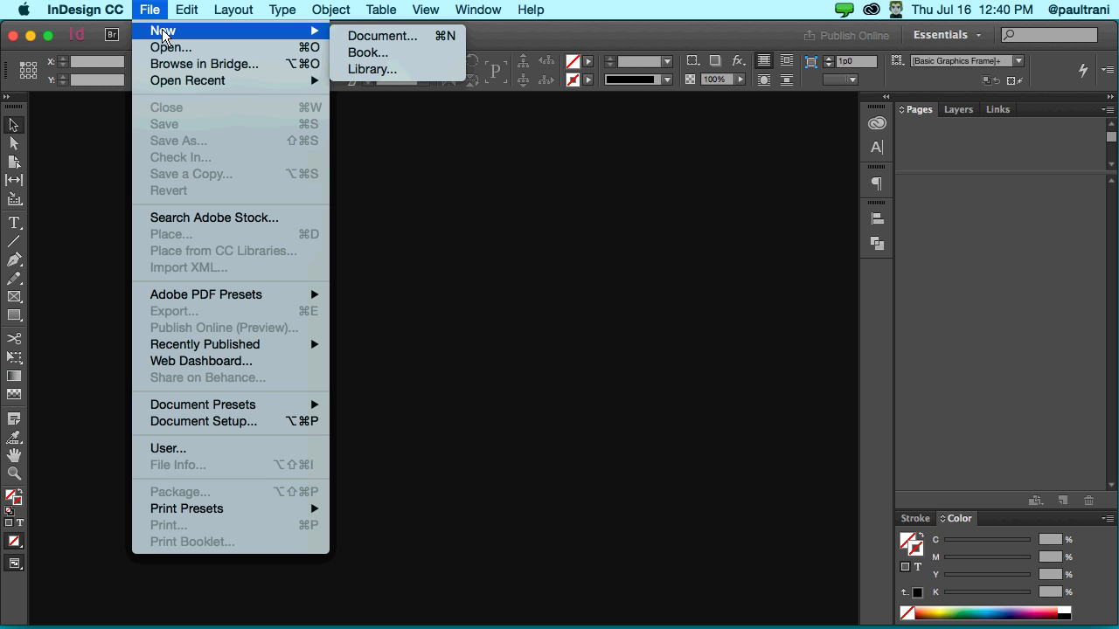
{"action": "mouse_move", "coordinate": [162, 81]}
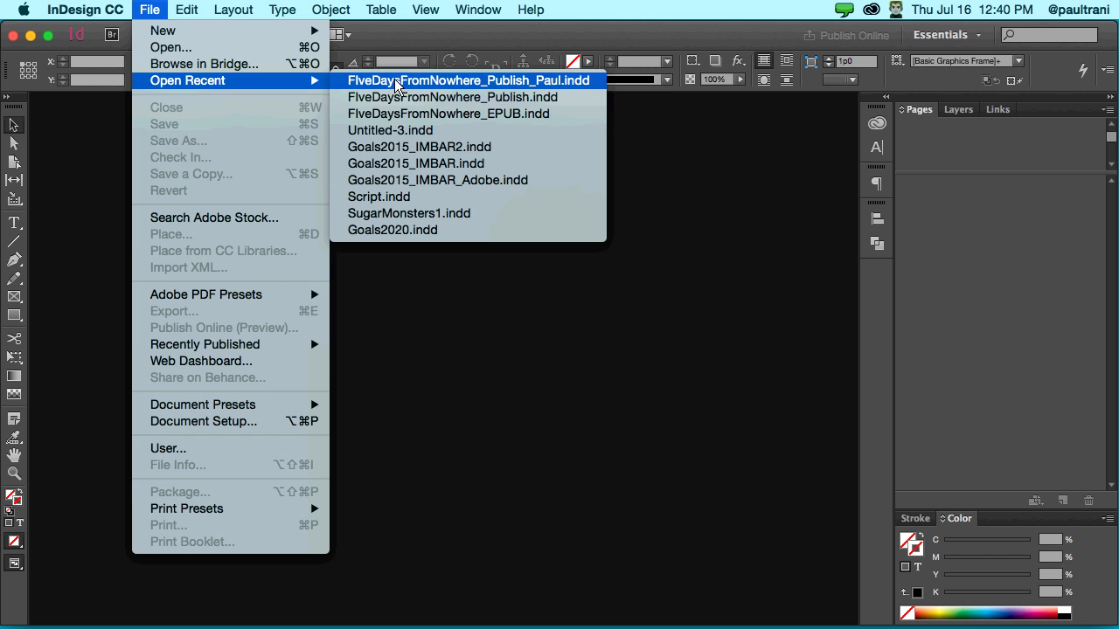
{"action": "left_click", "coordinate": [394, 79]}
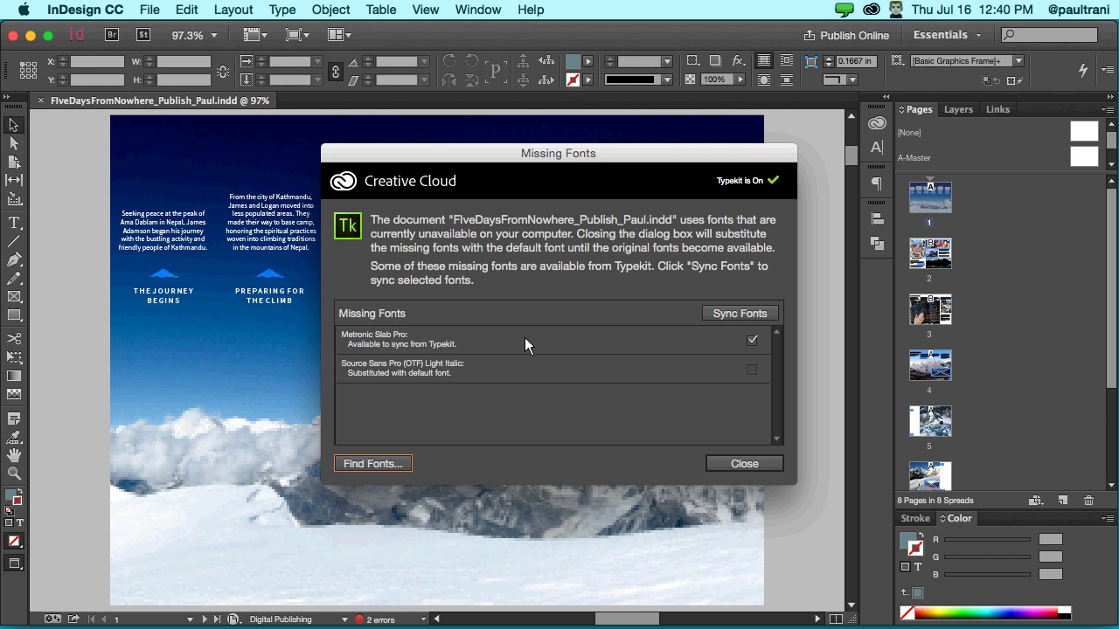
- Check synced fonts, sync the missing Metronic Slab Pro from Typekit, and close the missing-fonts report
{"action": "left_click", "coordinate": [872, 10]}
{"action": "left_click", "coordinate": [757, 136]}
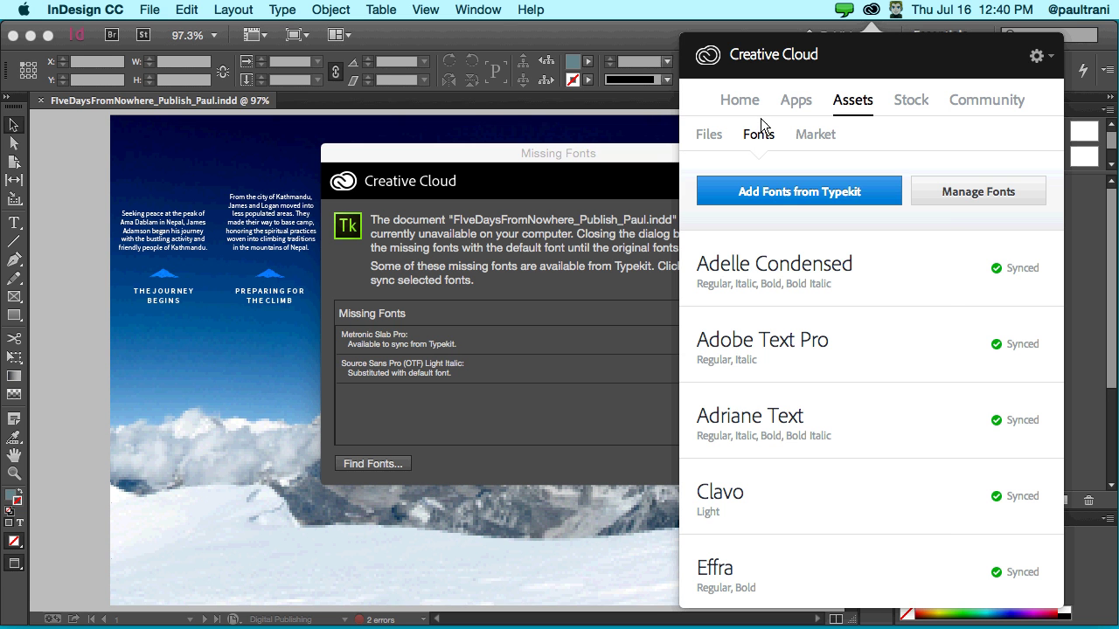
{"action": "left_click", "coordinate": [530, 225]}
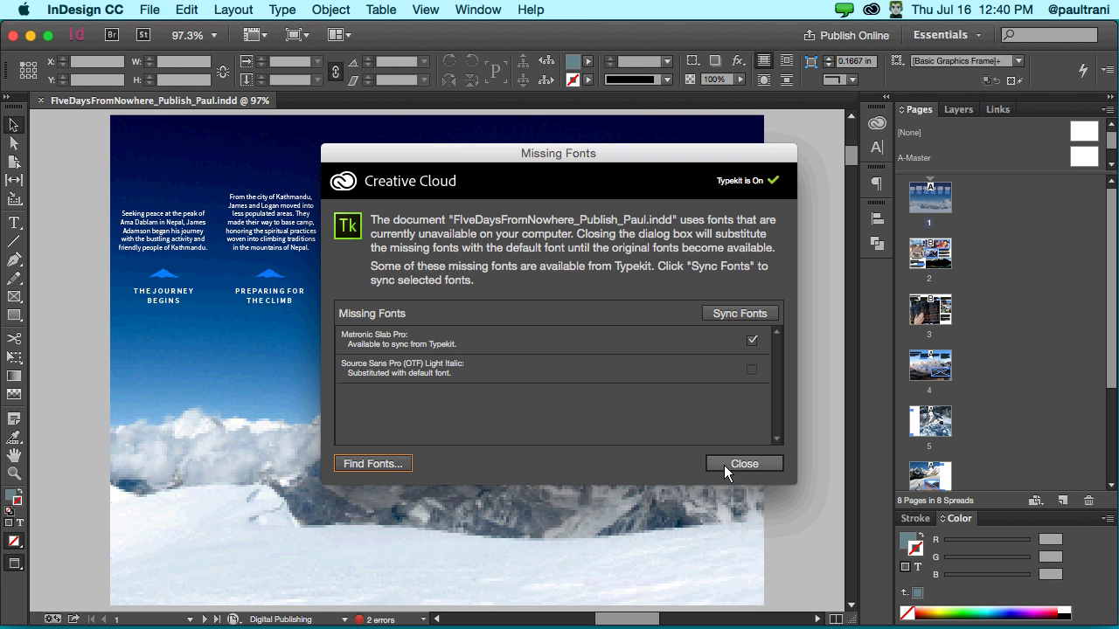
{"action": "left_click", "coordinate": [738, 314]}
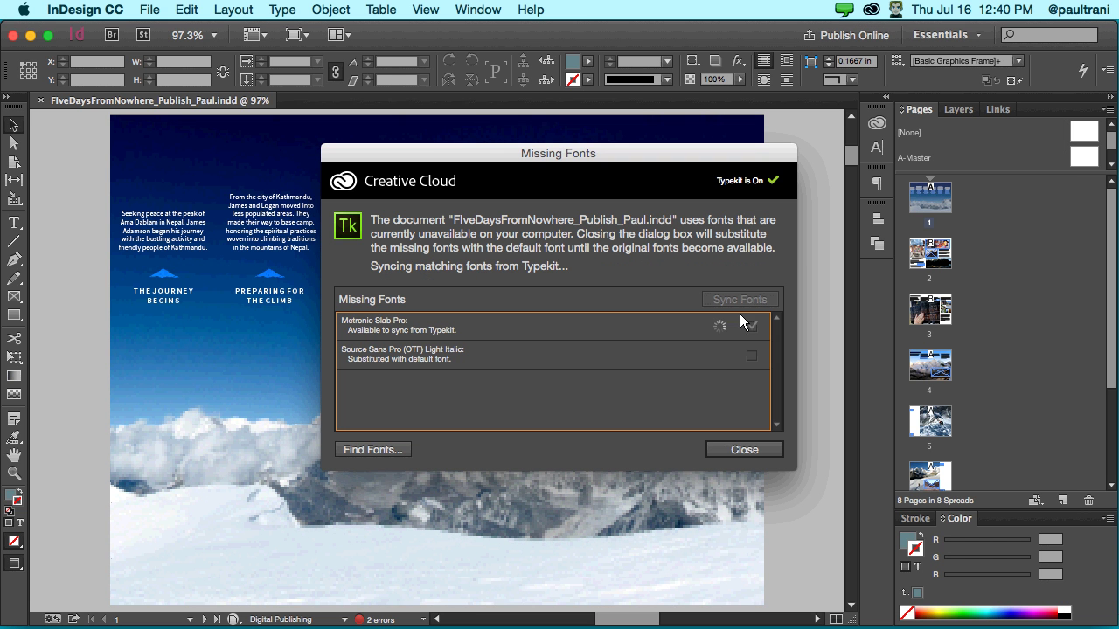
{"action": "left_click", "coordinate": [744, 450]}
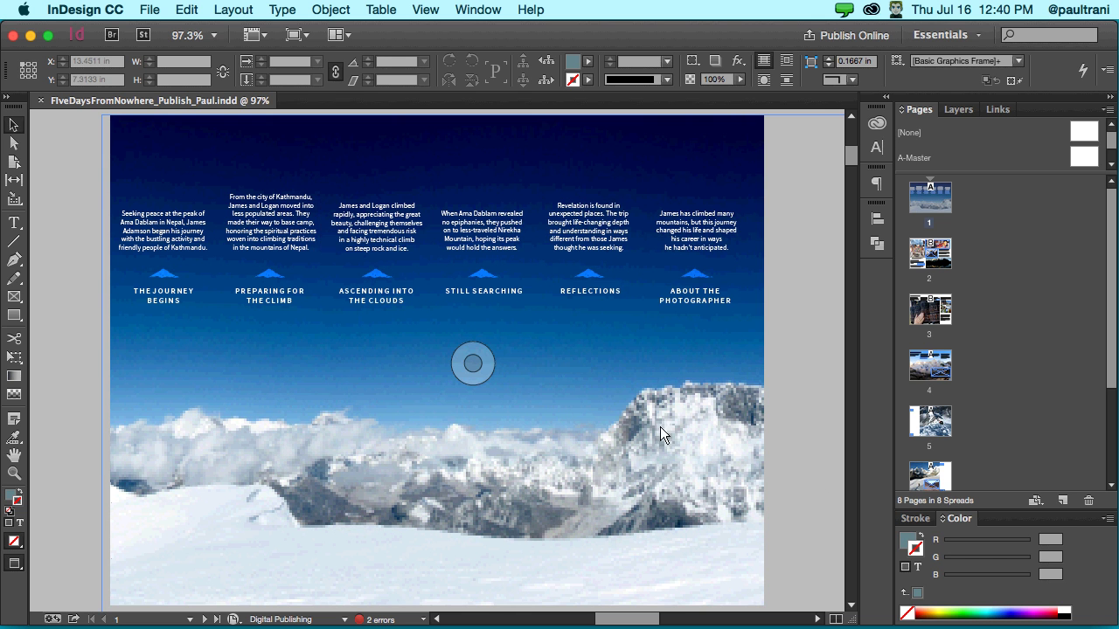
{"action": "left_click", "coordinate": [783, 251]}
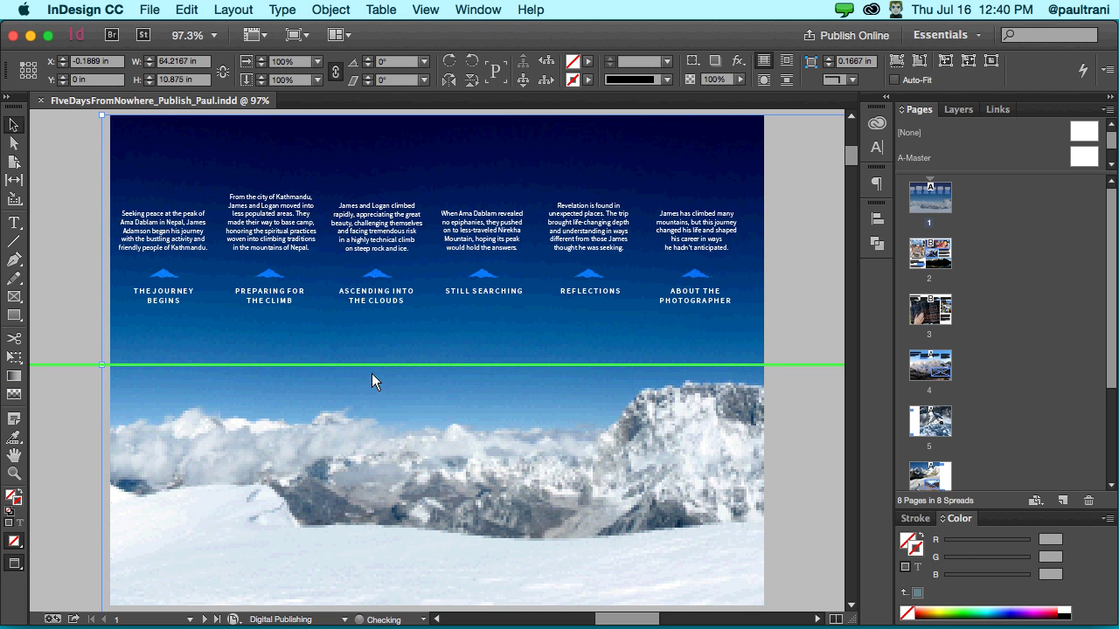
{"action": "left_click", "coordinate": [472, 362]}
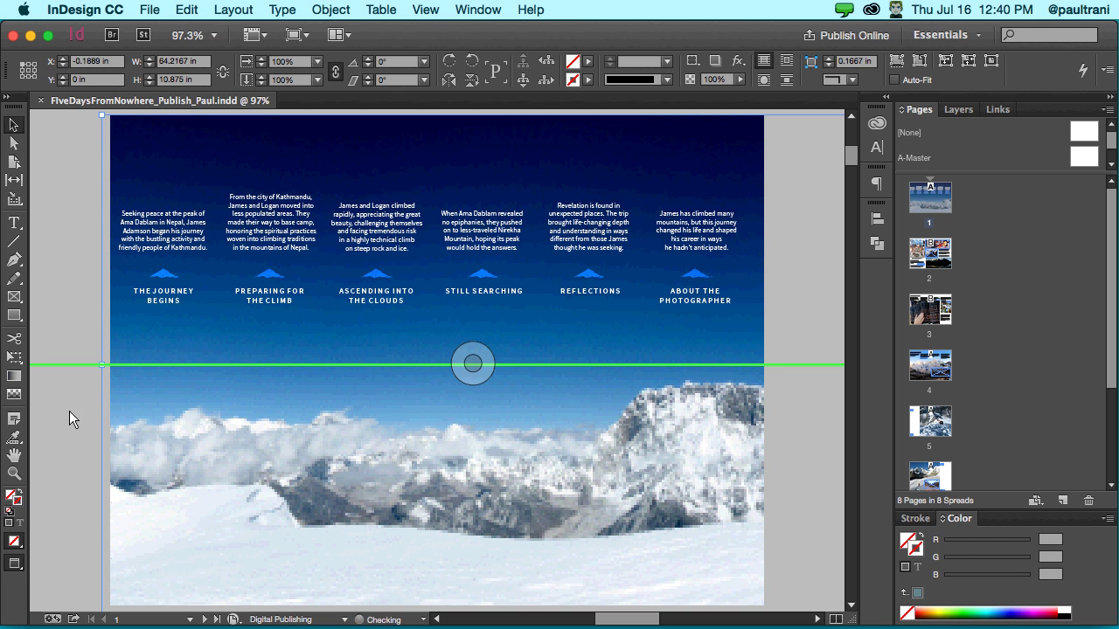
{"action": "left_click", "coordinate": [477, 9]}
{"action": "left_click", "coordinate": [477, 9]}
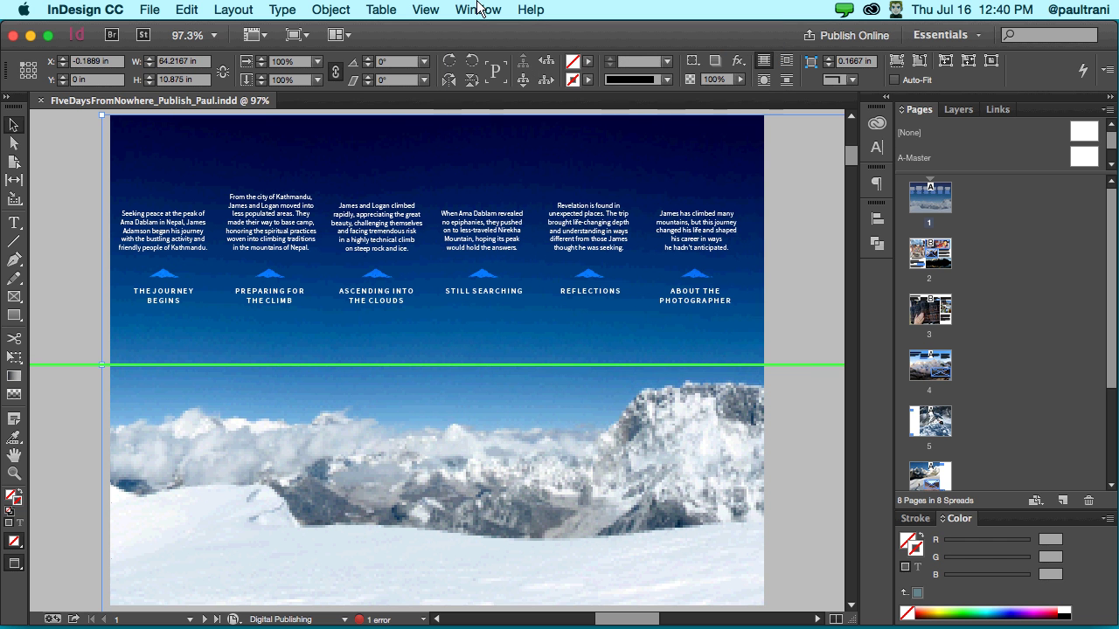
{"action": "double_click", "coordinate": [940, 258]}
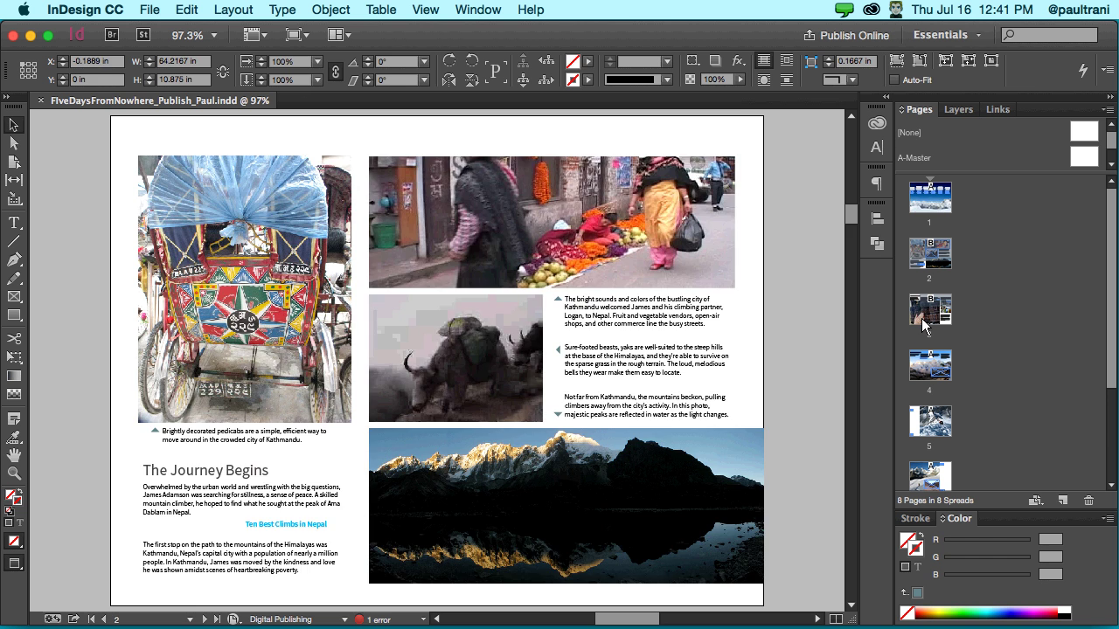
{"action": "double_click", "coordinate": [930, 365]}
{"action": "double_click", "coordinate": [924, 209]}
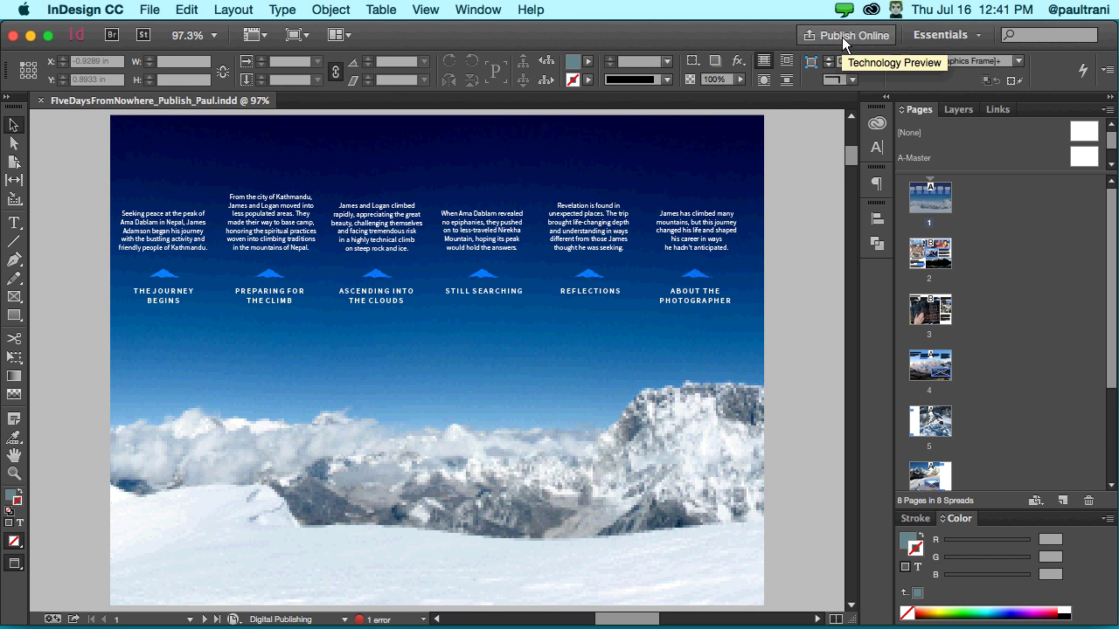
- Publish the document online with the default options and close the upload progress window
{"action": "left_click", "coordinate": [843, 37]}
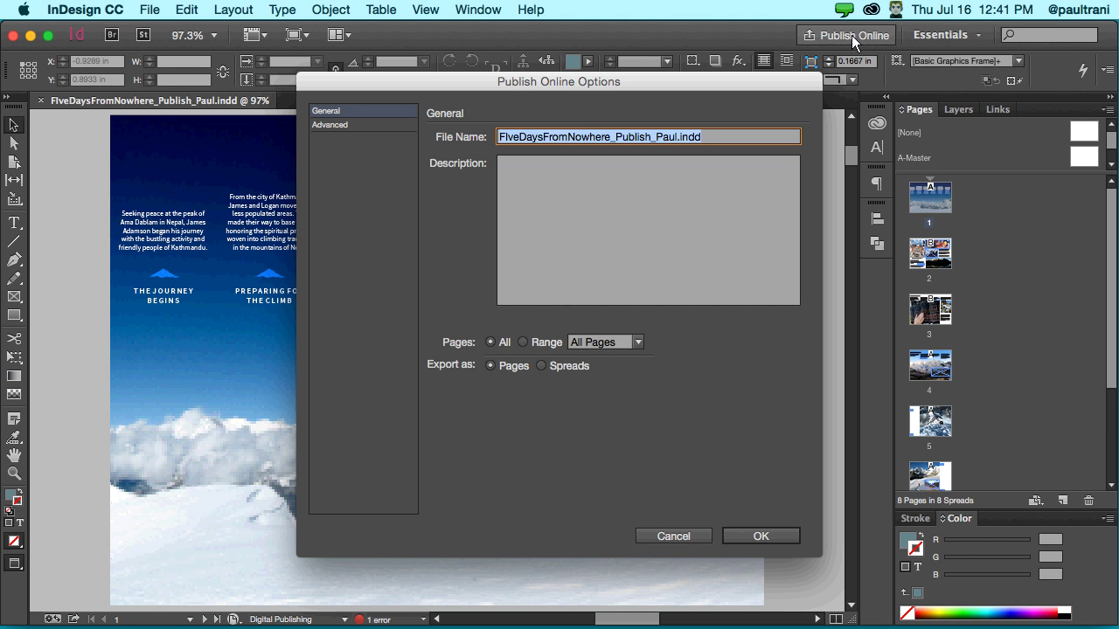
{"action": "left_click", "coordinate": [732, 537]}
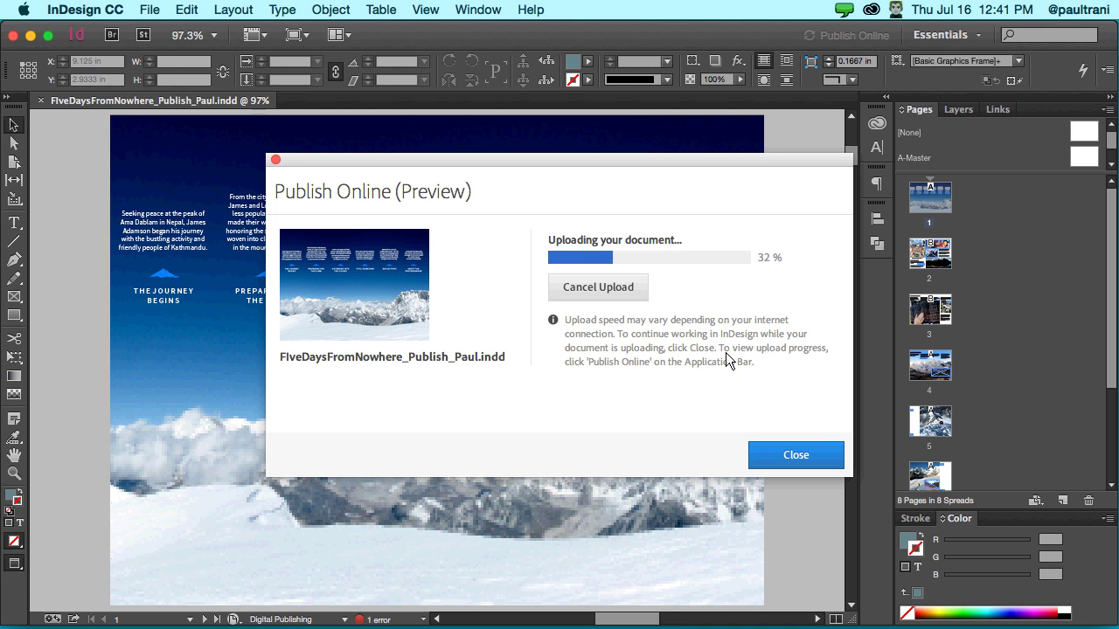
{"action": "left_click", "coordinate": [820, 455]}
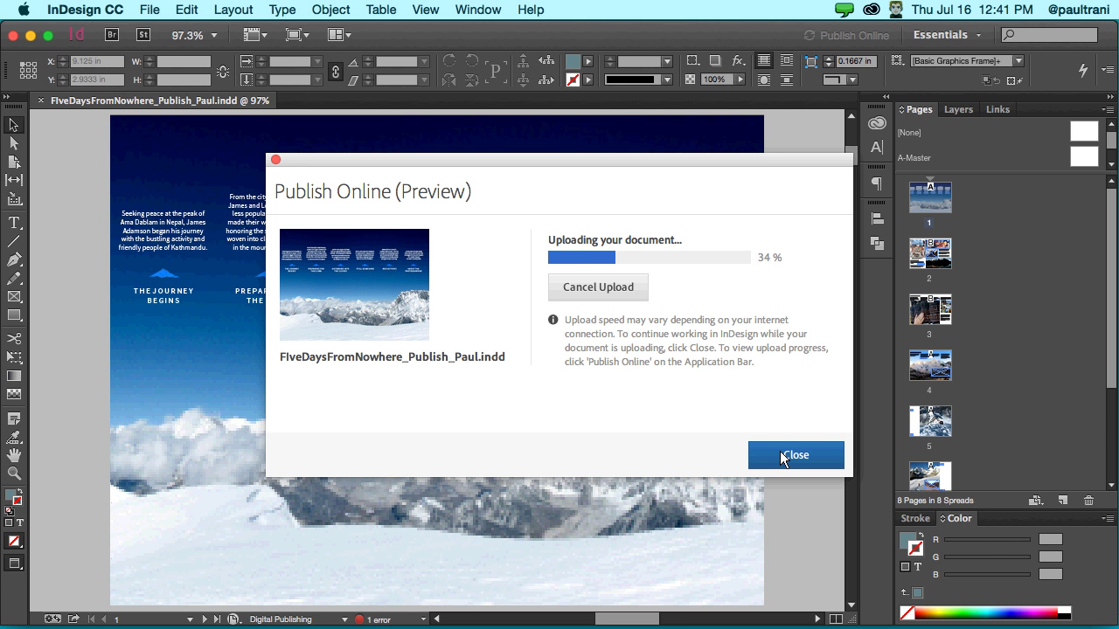
{"action": "left_click", "coordinate": [780, 451]}
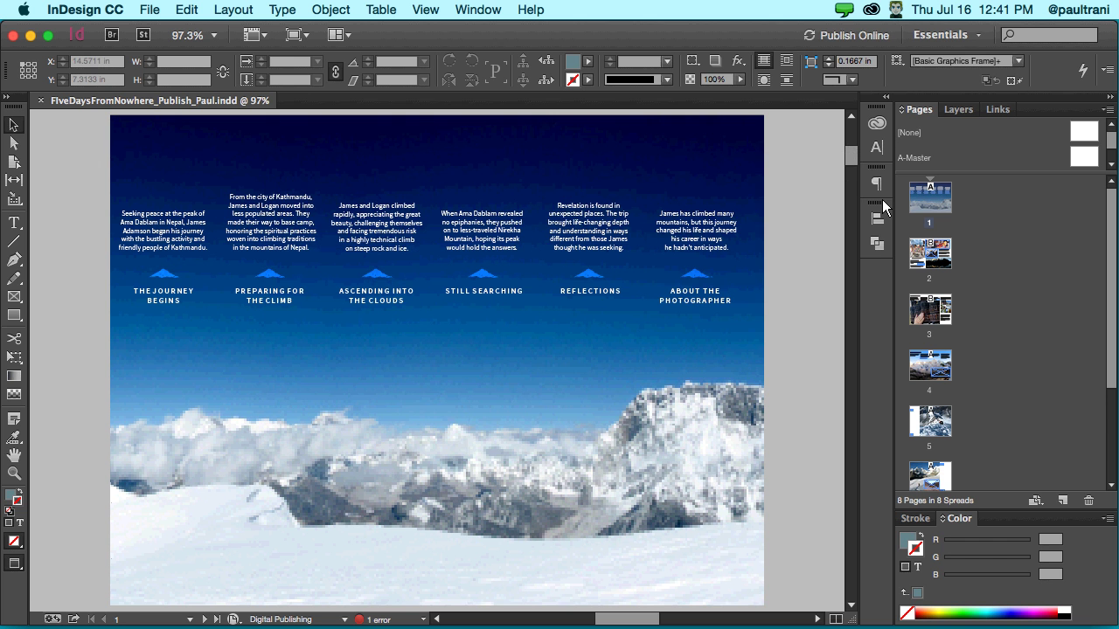
- On page 2, view the photos' motion paths, browse Window > Interactive, and check upload progress at 96%
{"action": "left_click", "coordinate": [566, 254]}
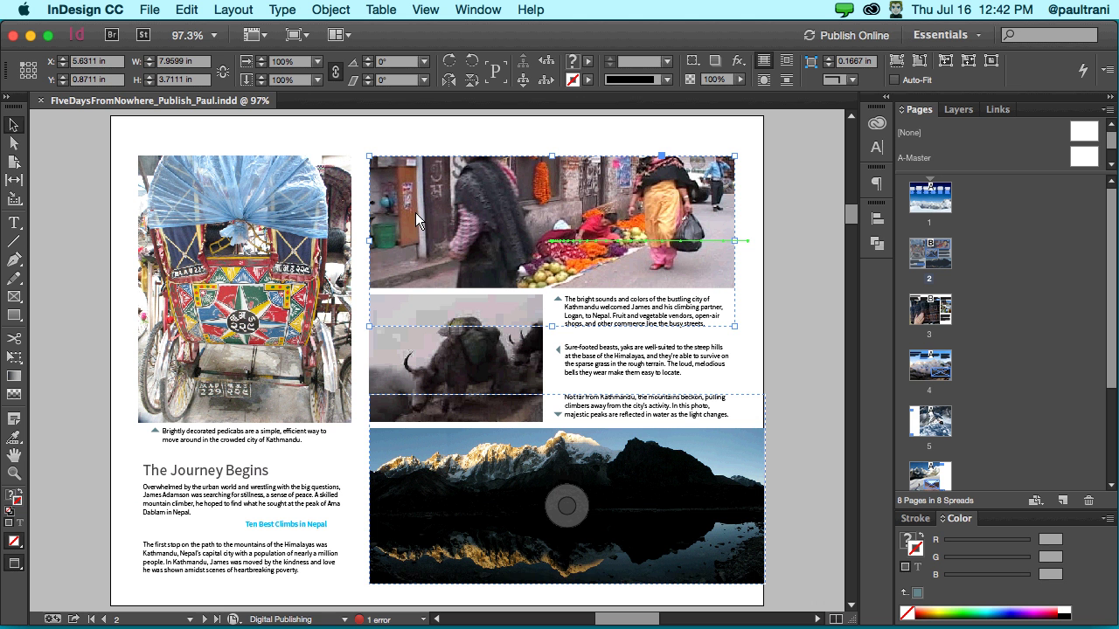
{"action": "left_click", "coordinate": [489, 524]}
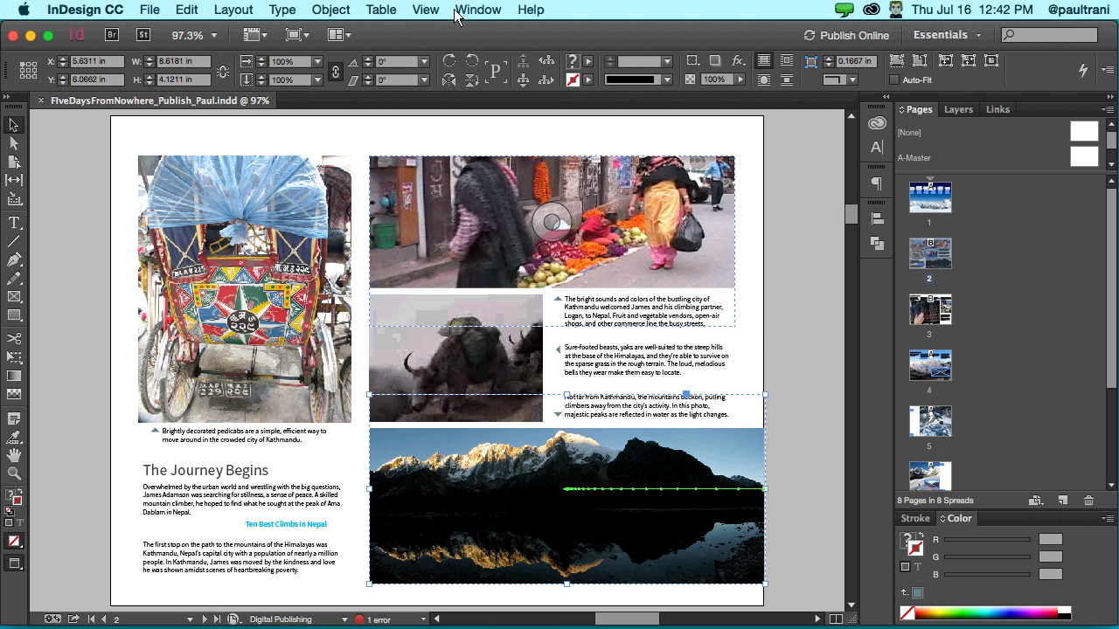
{"action": "left_click", "coordinate": [456, 10]}
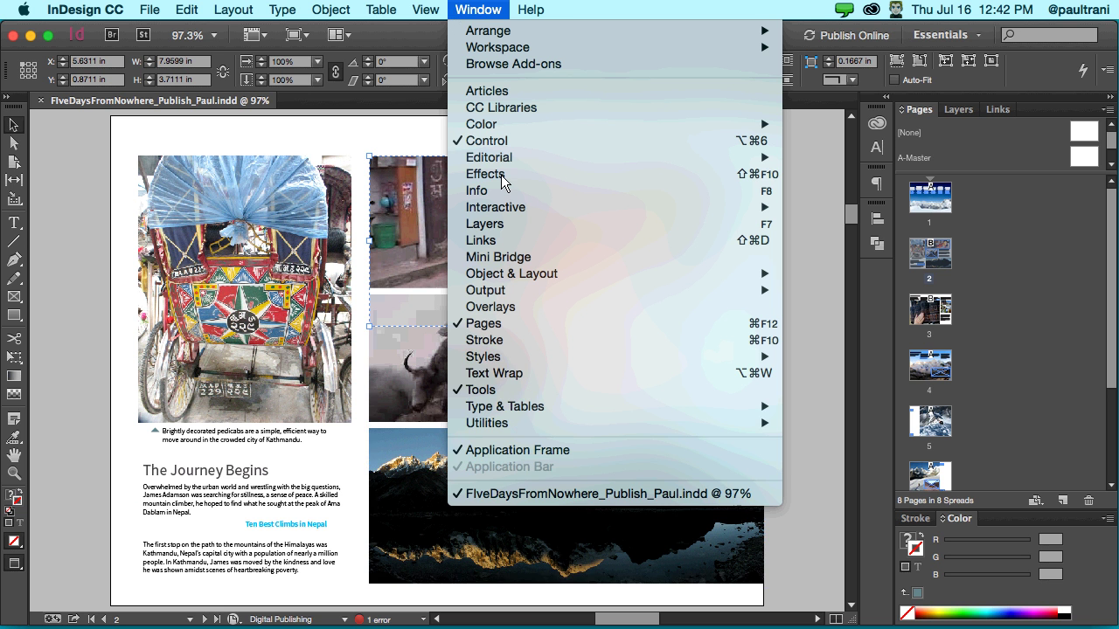
{"action": "mouse_move", "coordinate": [502, 207]}
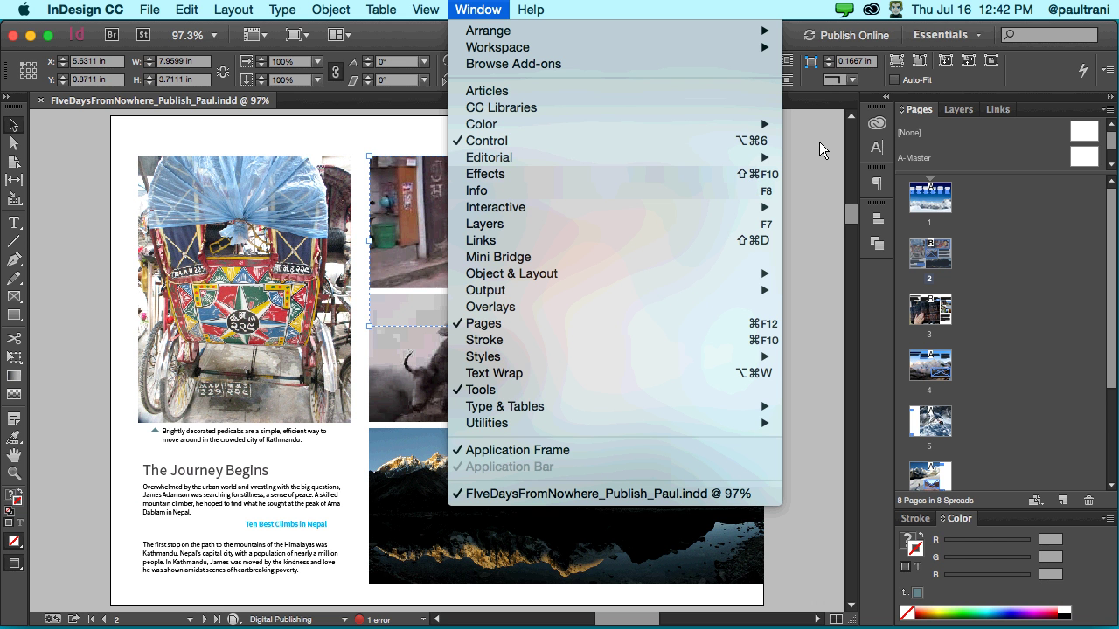
{"action": "left_click", "coordinate": [834, 35]}
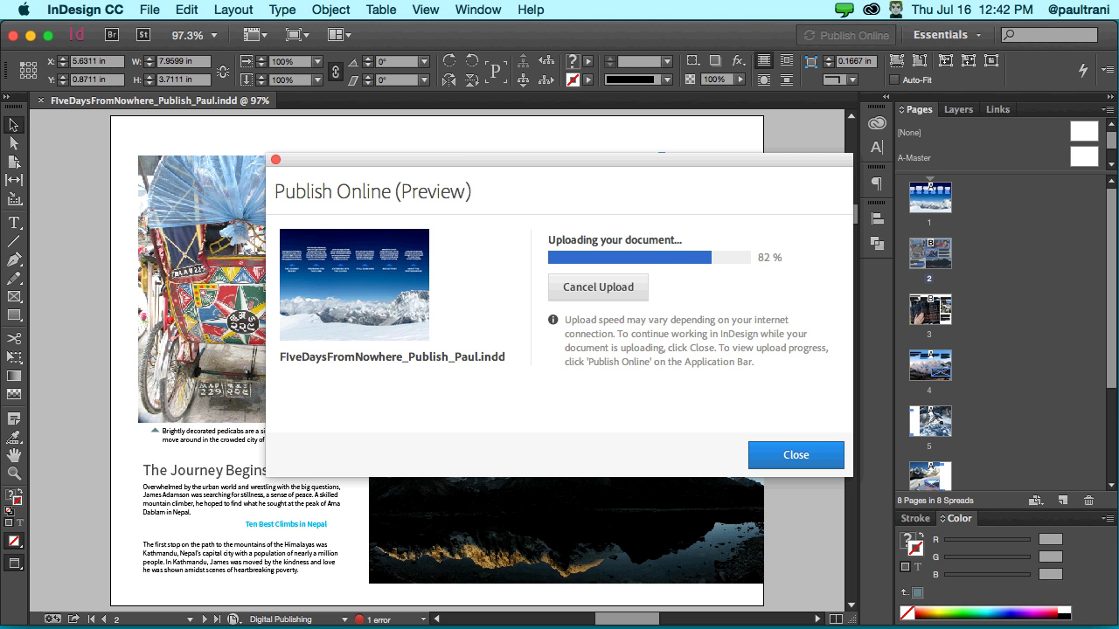
{"action": "key", "text": "Return"}
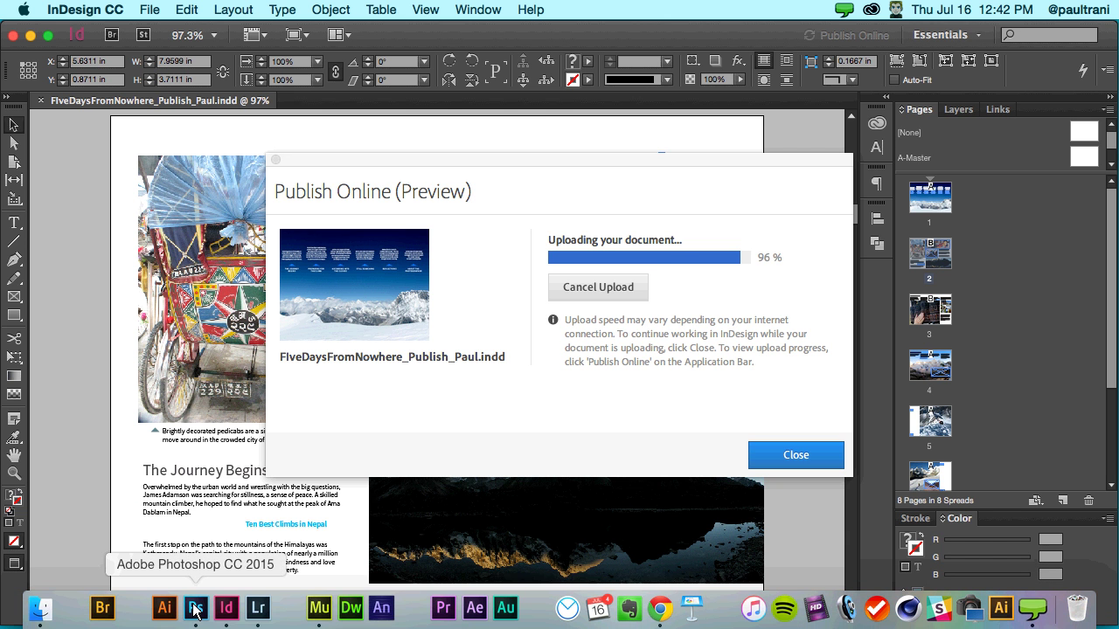
- In Photoshop, place the snorkel graphic from the Libraries panel onto the canvas
{"action": "left_click", "coordinate": [195, 612]}
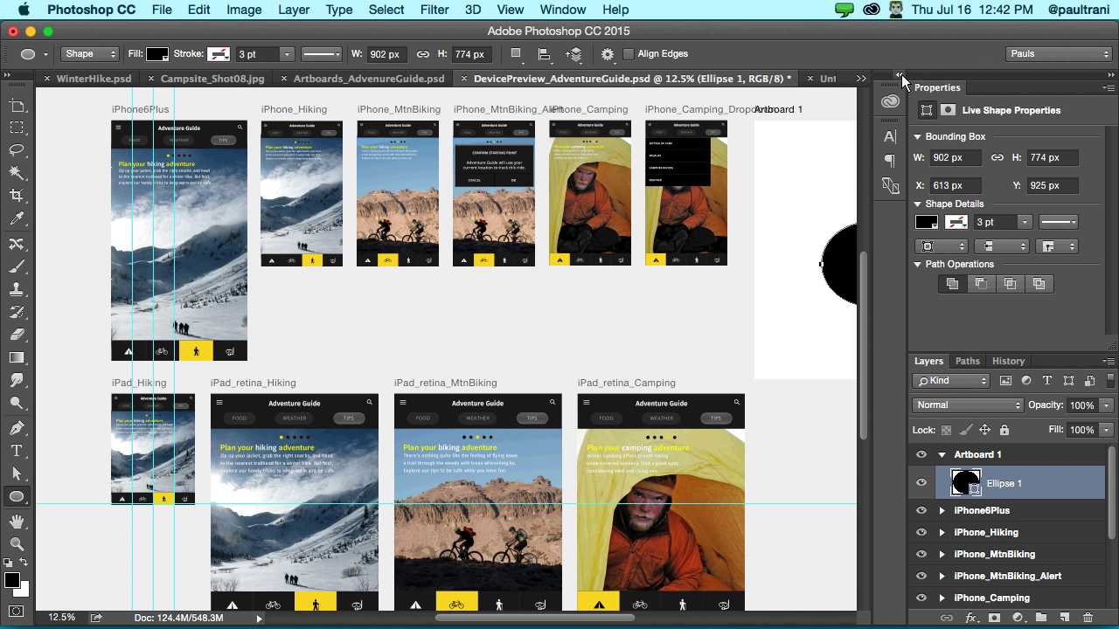
{"action": "left_click", "coordinate": [901, 74]}
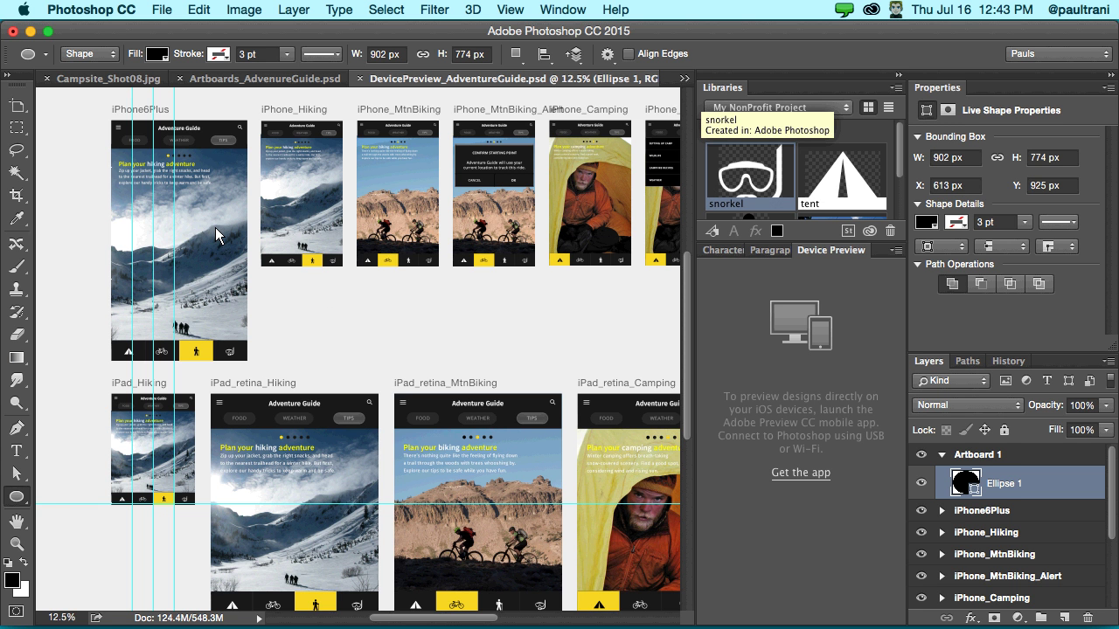
{"action": "left_click_drag", "start_coordinate": [214, 228], "coordinate": [213, 228]}
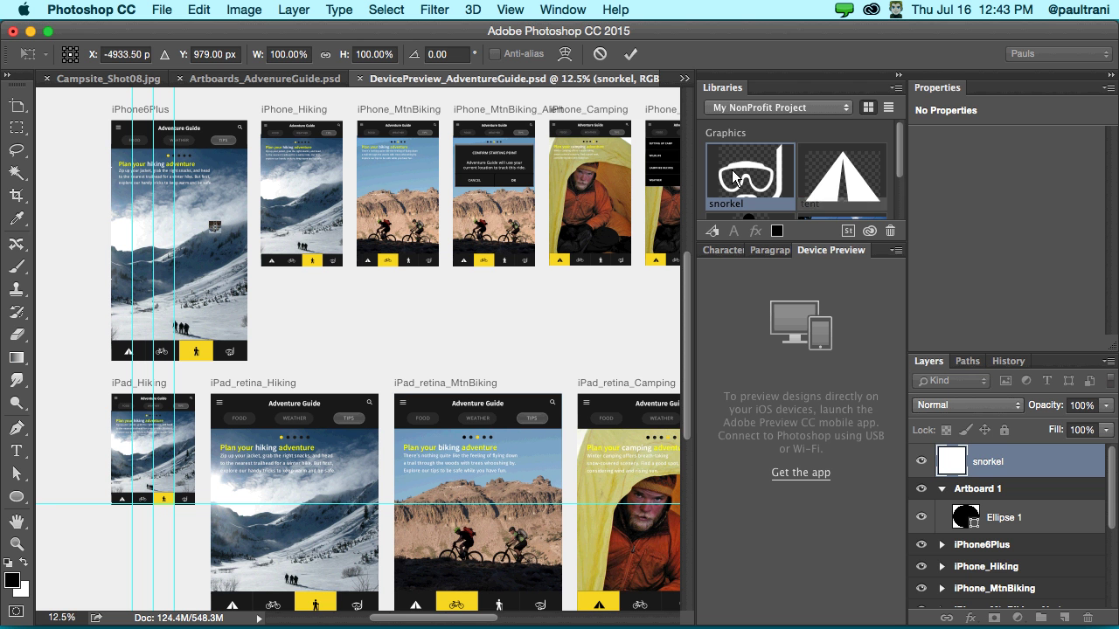
{"action": "key", "text": "Return"}
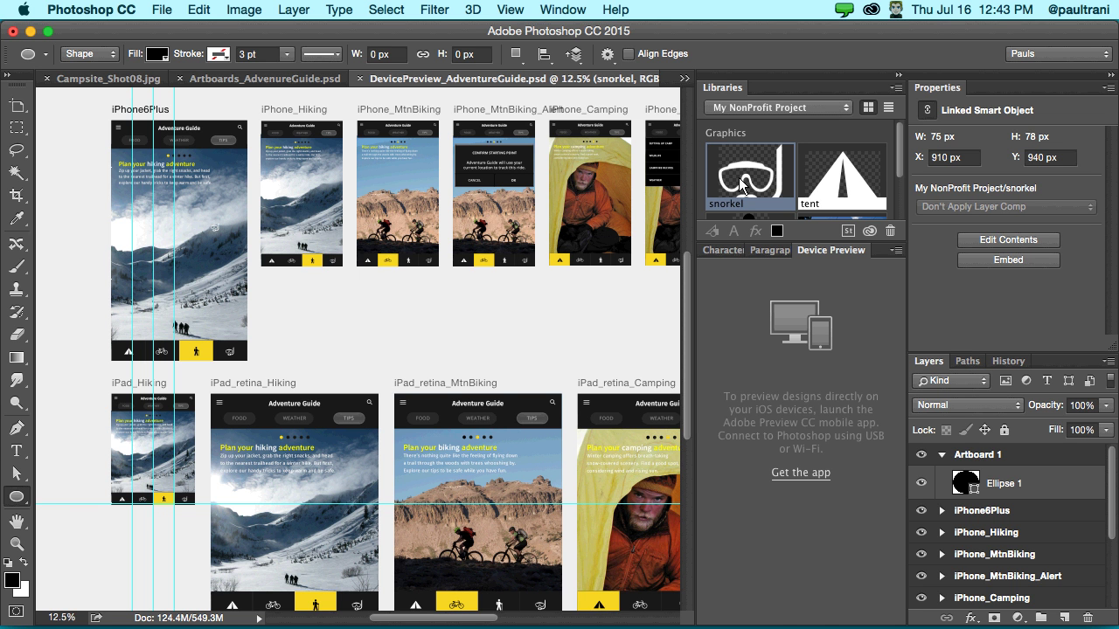
- Collapse Device Preview to show all library graphics, select the Move Tool, and minimize Photoshop
{"action": "double_click", "coordinate": [875, 252]}
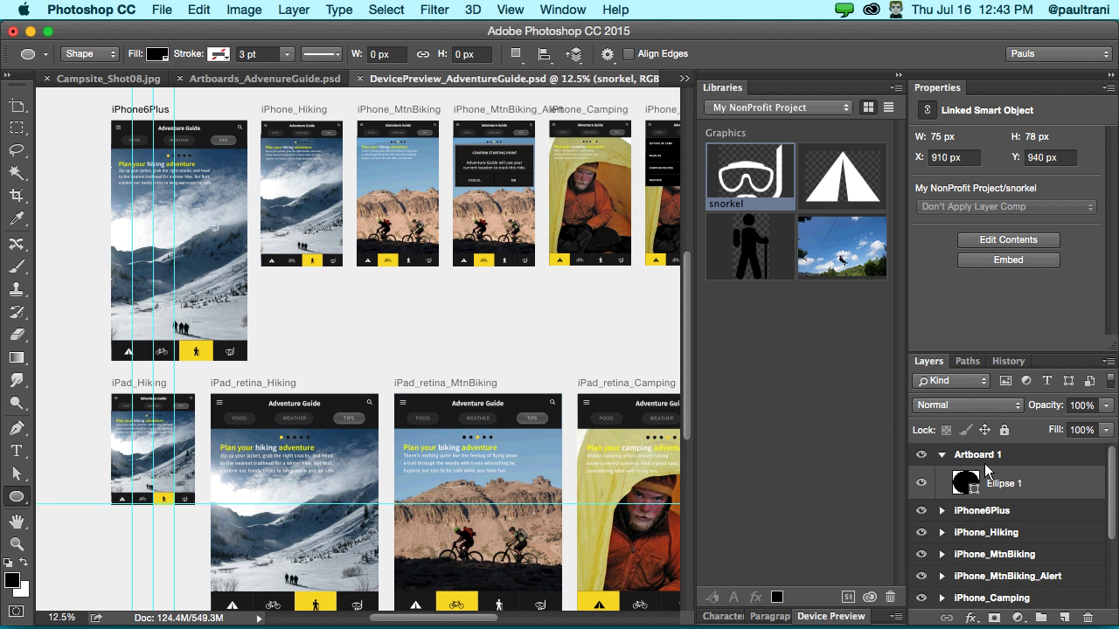
{"action": "left_click_drag", "start_coordinate": [18, 110], "coordinate": [34, 107]}
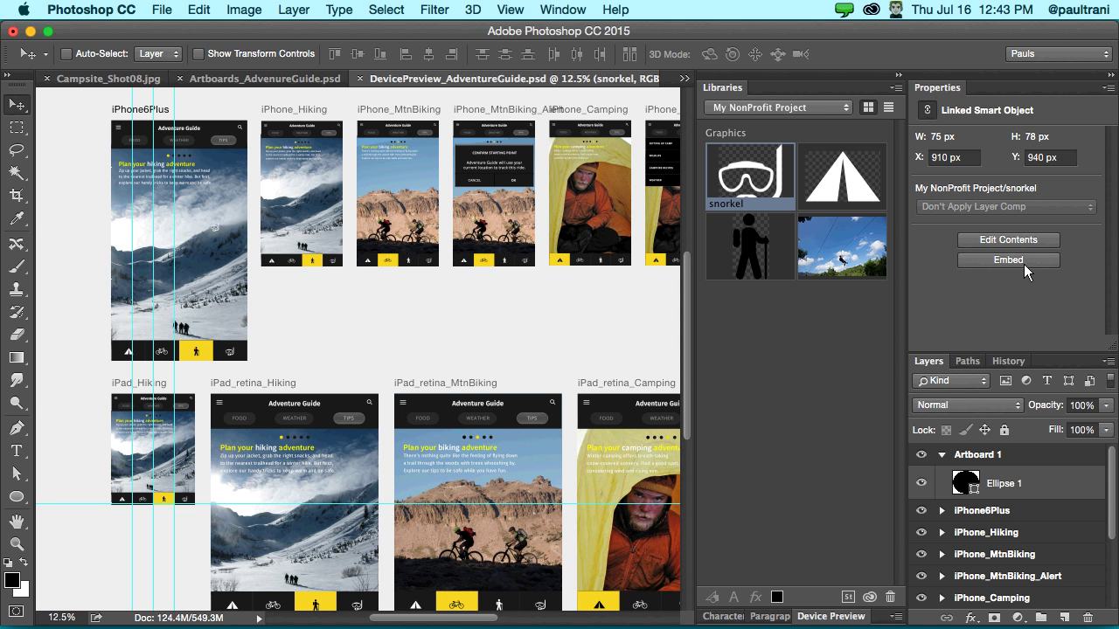
{"action": "left_click", "coordinate": [31, 32]}
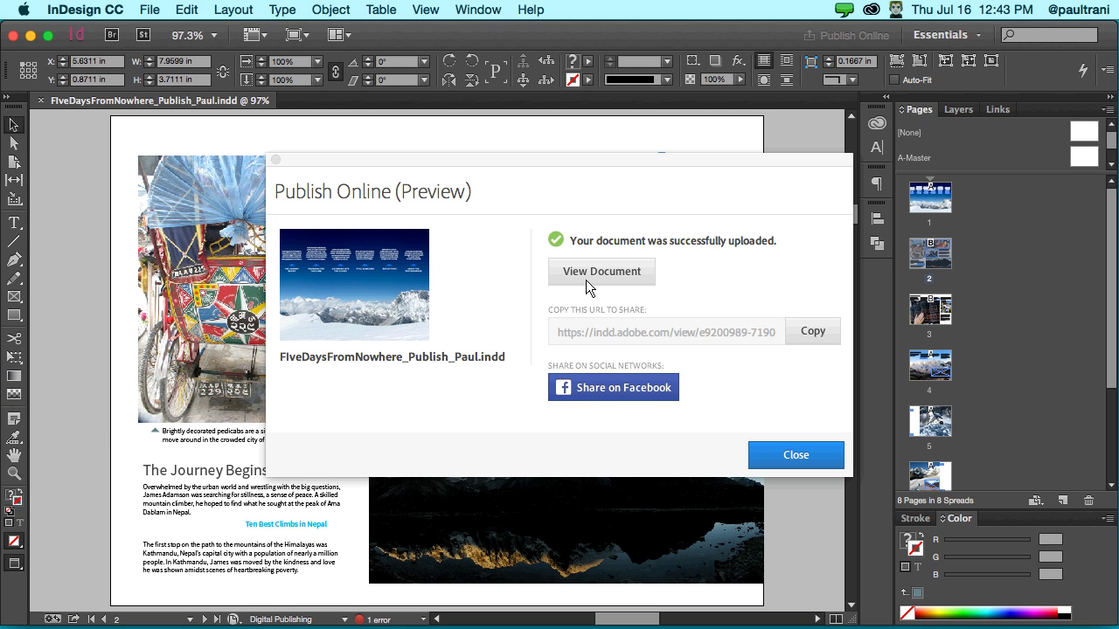
{"action": "left_click", "coordinate": [585, 280]}
- Open the uploaded document at its indd.adobe.com address in Chrome via View Document
{"action": "left_click", "coordinate": [570, 269]}
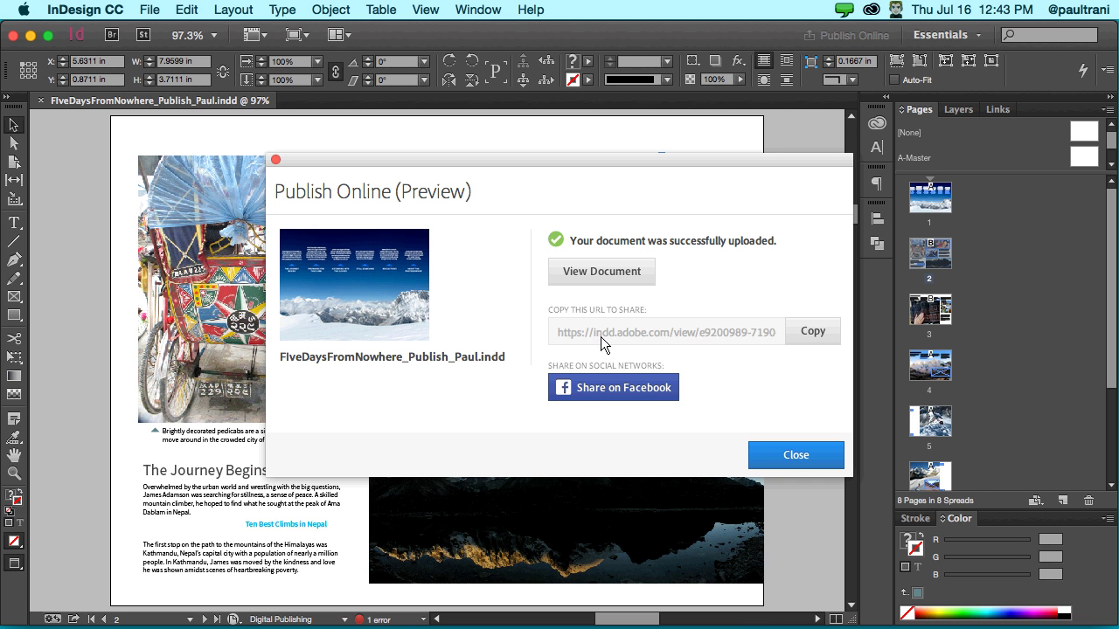
{"action": "left_click", "coordinate": [591, 275]}
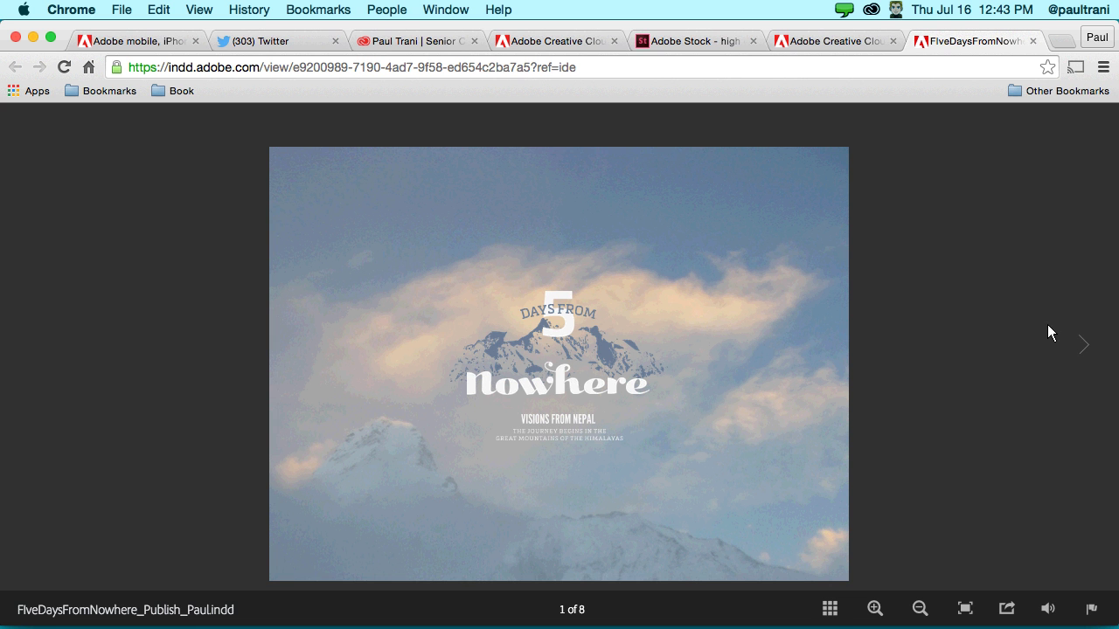
- Go to page 2, The Journey Begins, play the yak video, select the URL, and switch to Twitter
{"action": "left_click", "coordinate": [1080, 344]}
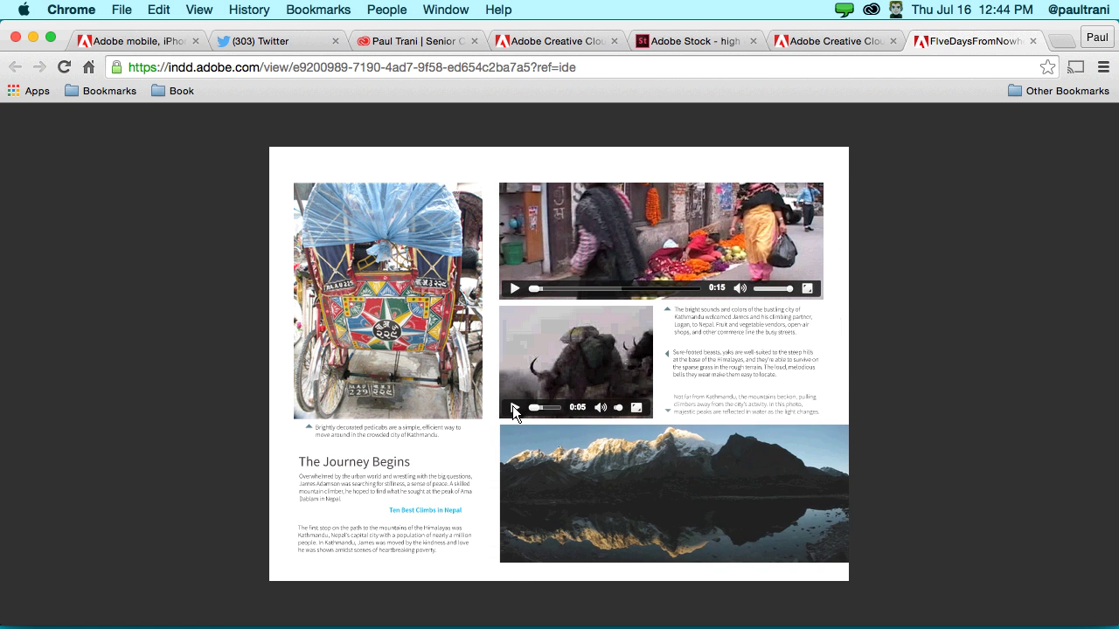
{"action": "left_click", "coordinate": [513, 407]}
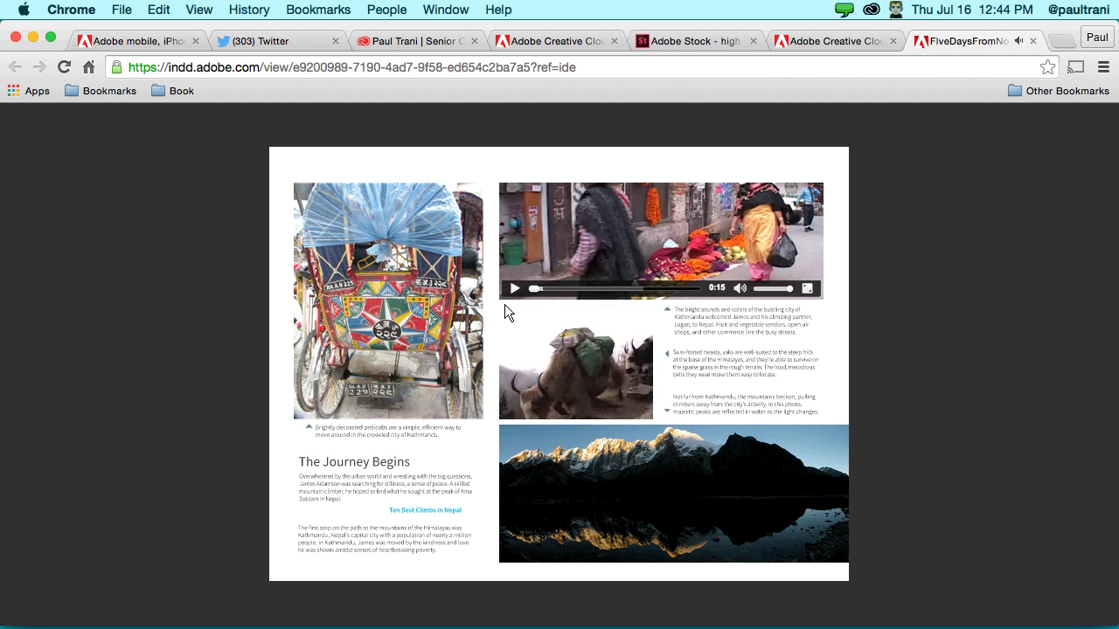
{"action": "left_click", "coordinate": [611, 69]}
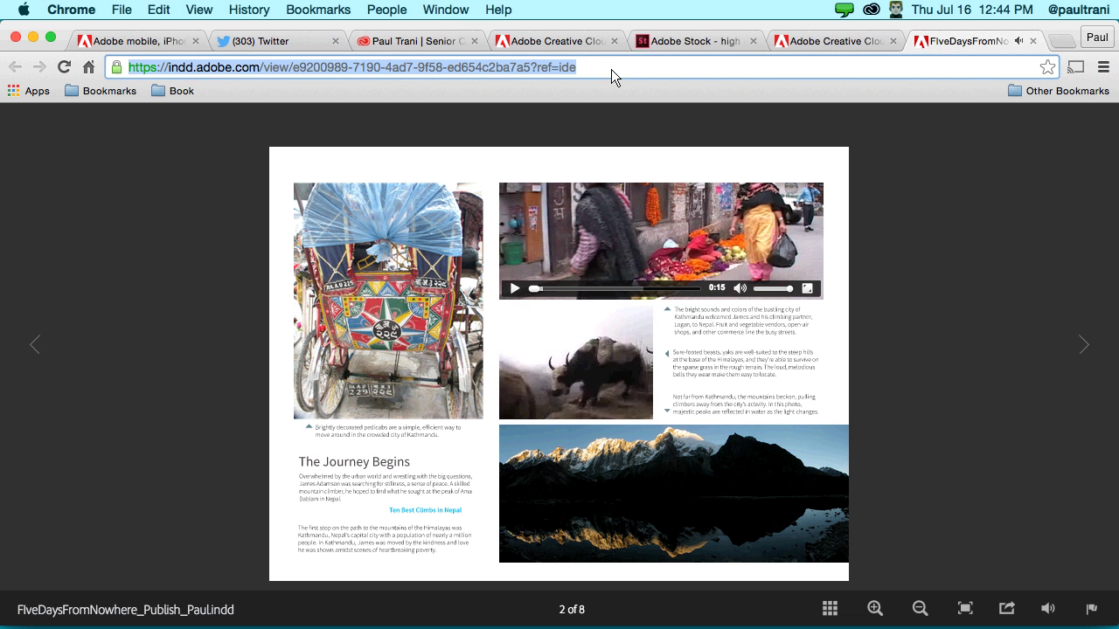
{"action": "left_click", "coordinate": [262, 41]}
{"action": "left_click", "coordinate": [532, 181]}
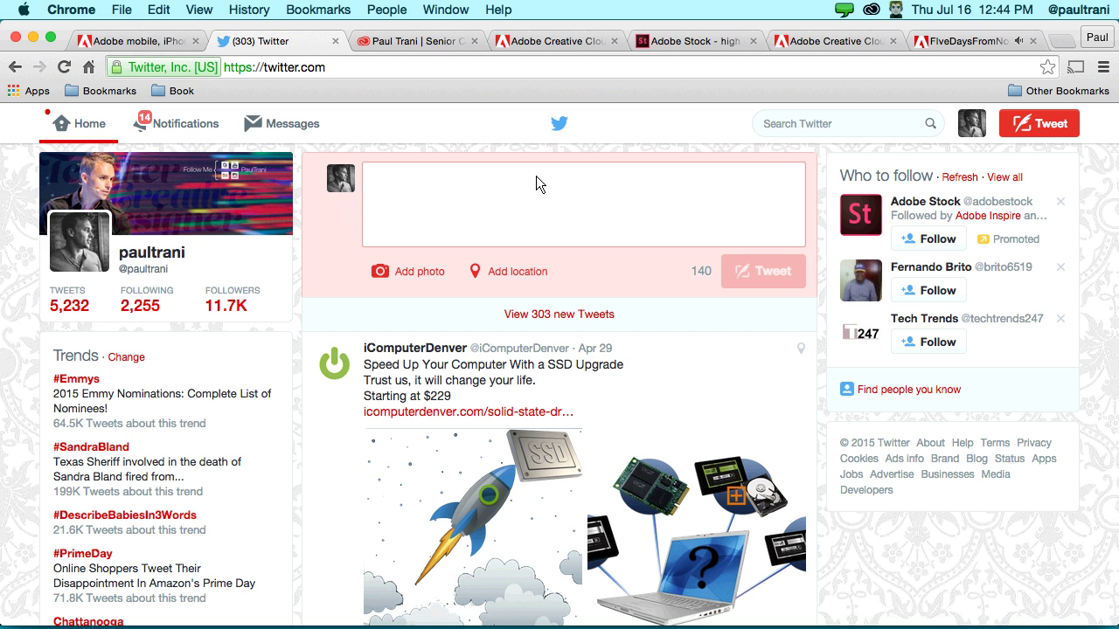
{"action": "type", "text": "Project I w"}
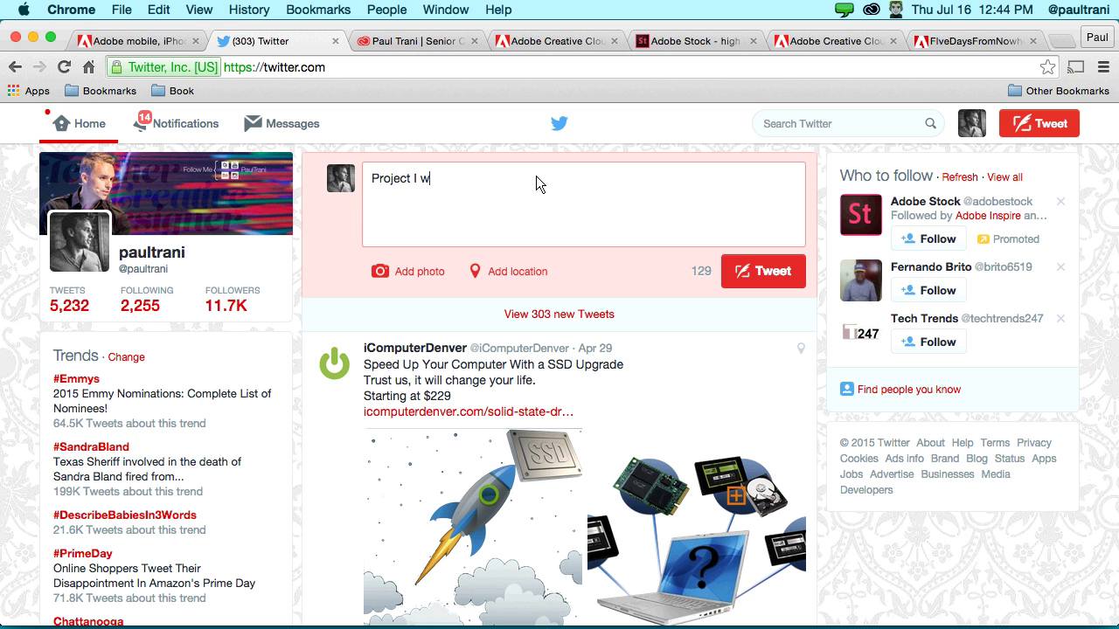
{"action": "key", "text": "BackSpace"}
{"action": "type", "text": "shared today during the"}
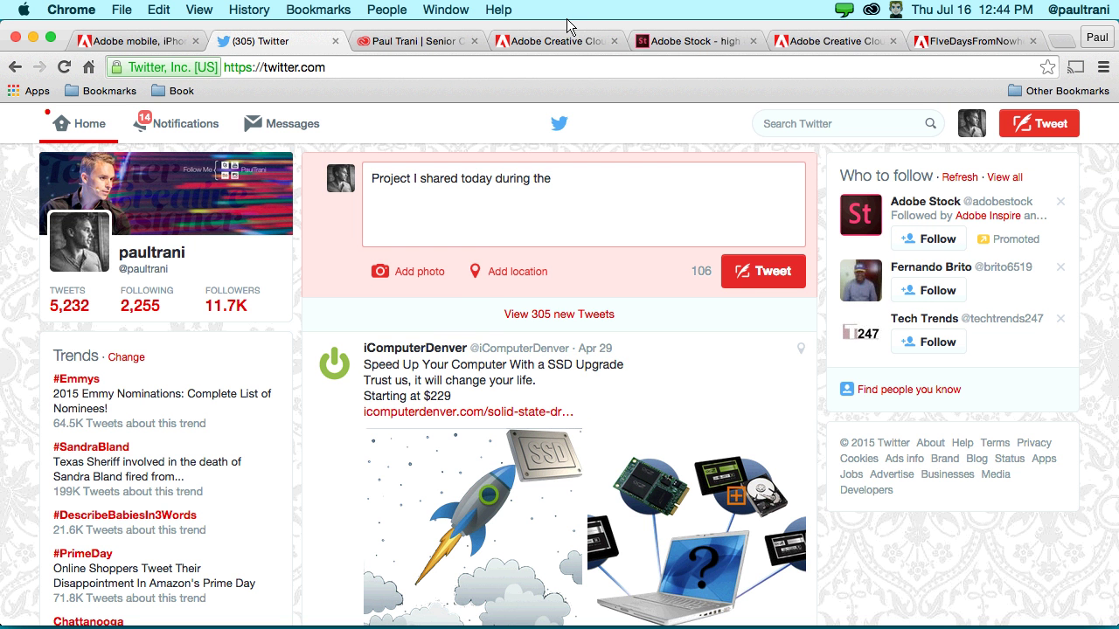
{"action": "type", "text": "#SoupChet"}
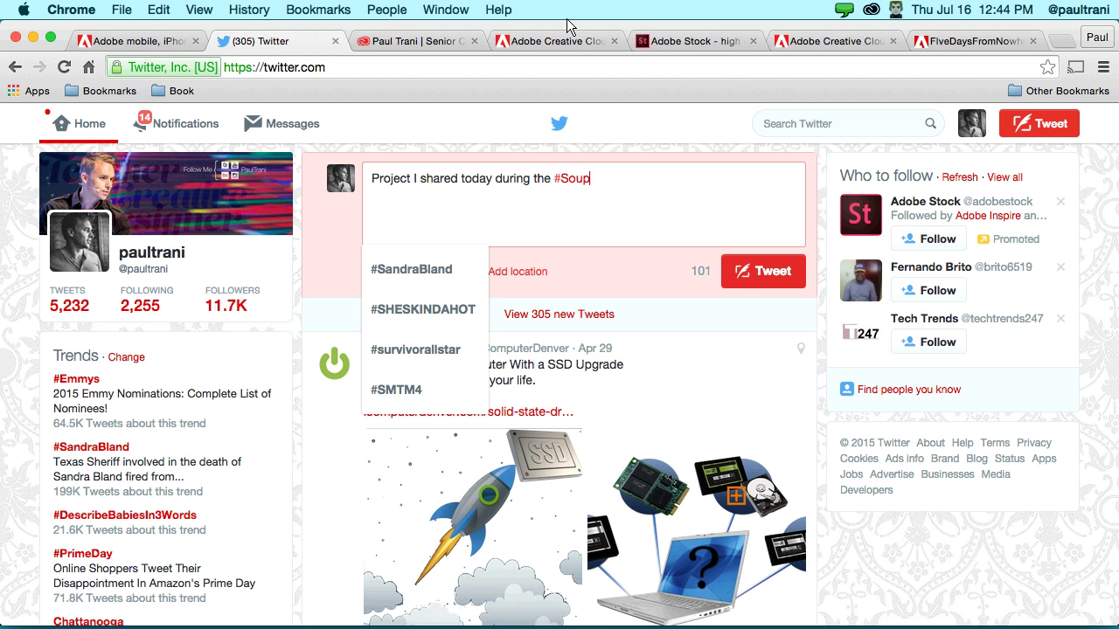
{"action": "key", "text": "BackSpace"}
{"action": "key", "text": "BackSpace"}
{"action": "type", "text": "at"}
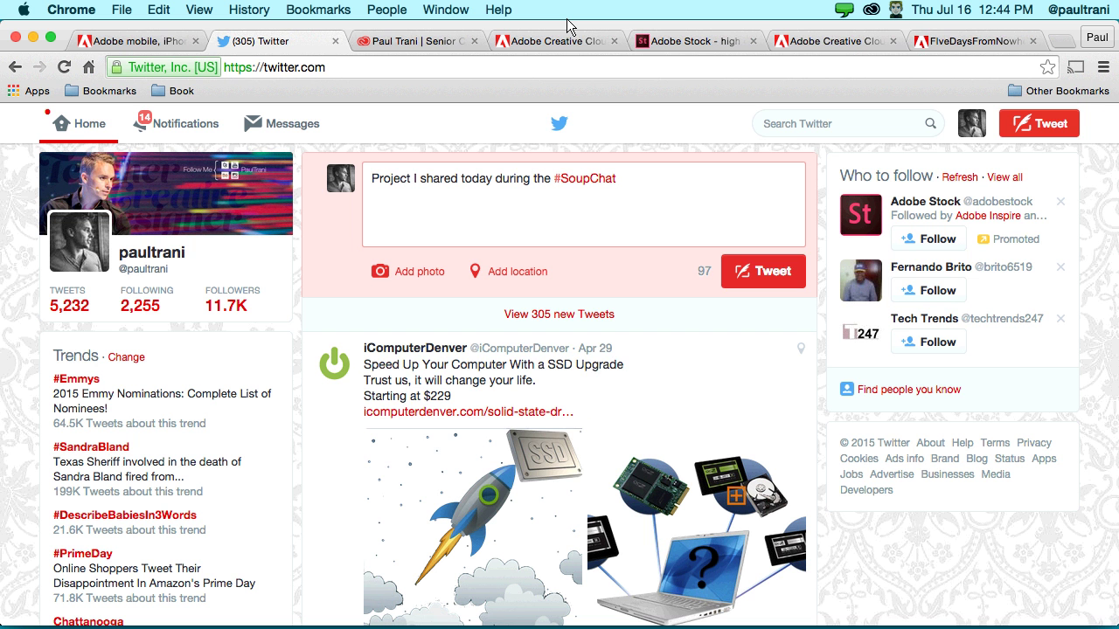
{"action": "type", "text": " @CreativeCloud"}
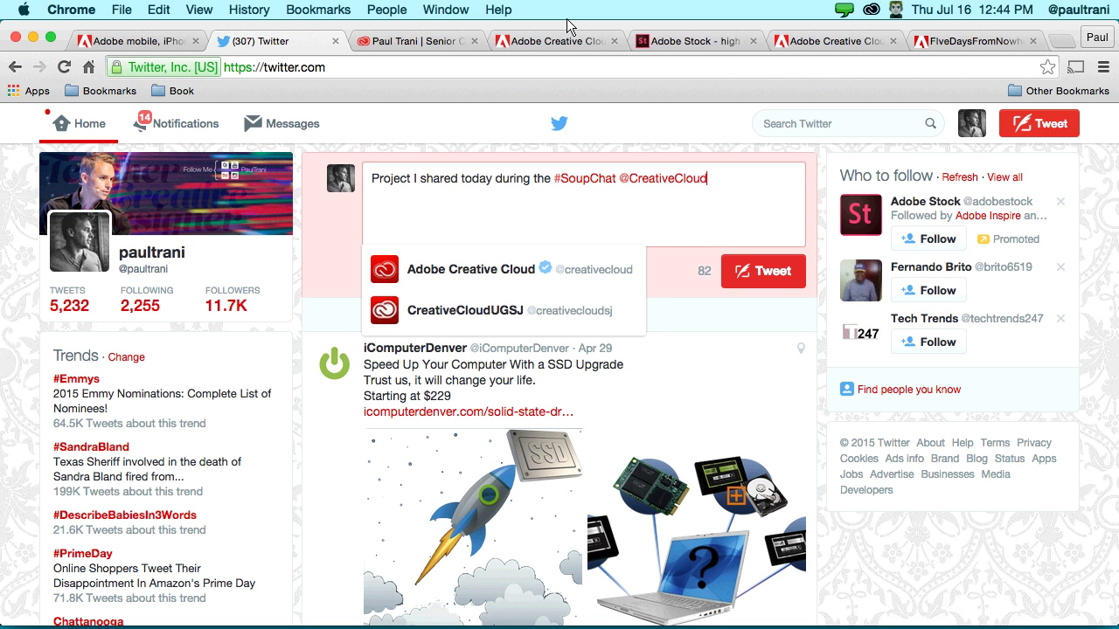
{"action": "key", "text": "Escape"}
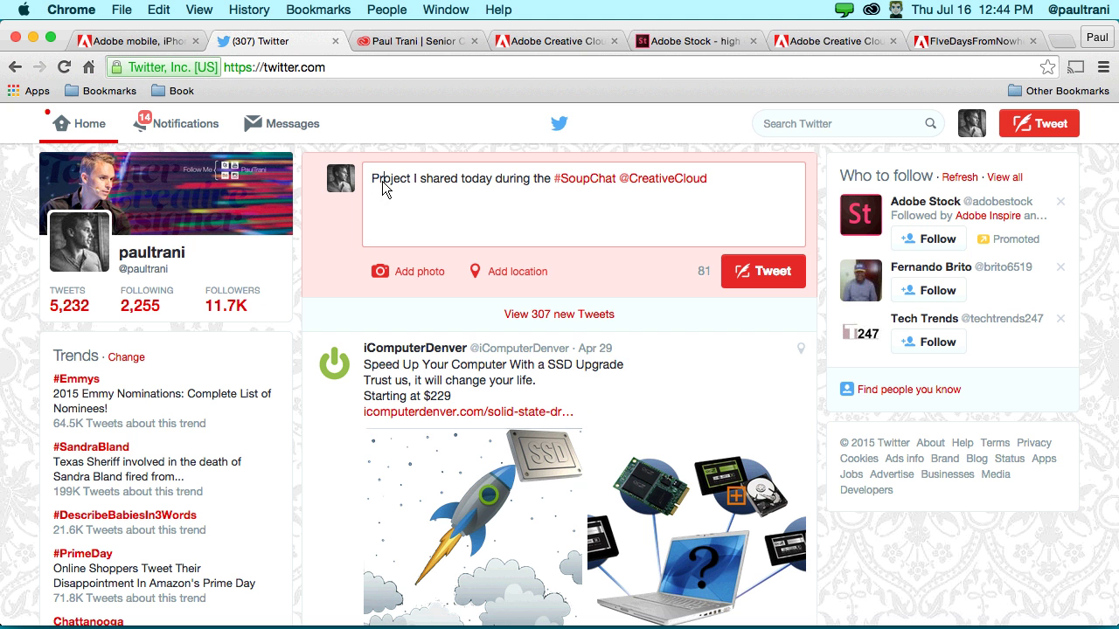
{"action": "type", "text": "Publishied"}
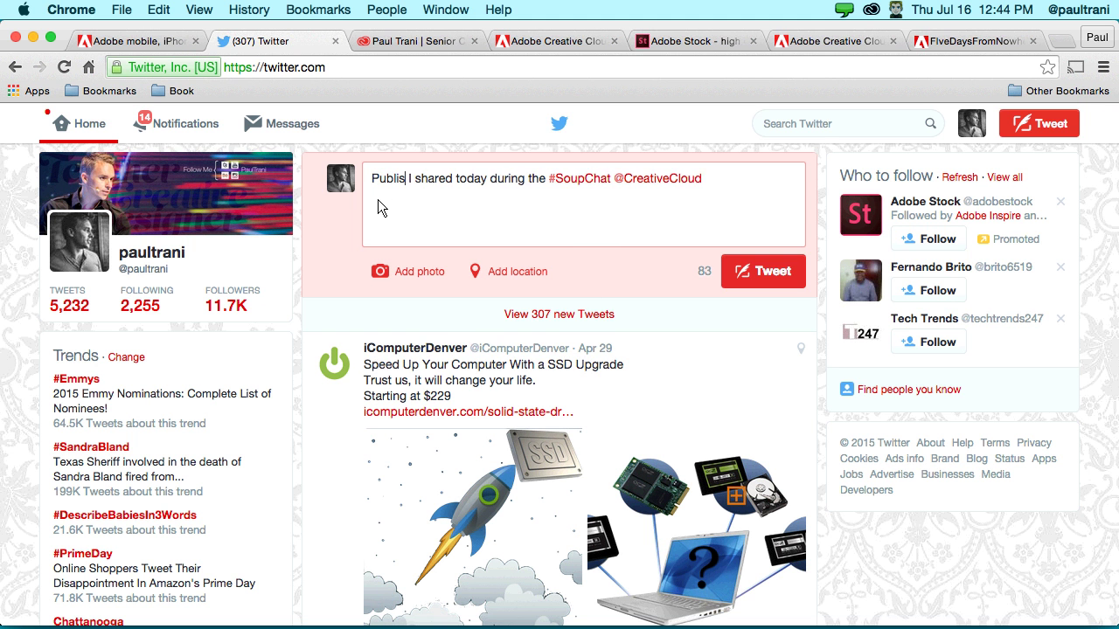
{"action": "key", "text": "BackSpace"}
{"action": "key", "text": "BackSpace"}
{"action": "key", "text": "BackSpace"}
{"action": "type", "text": "ed online tod"}
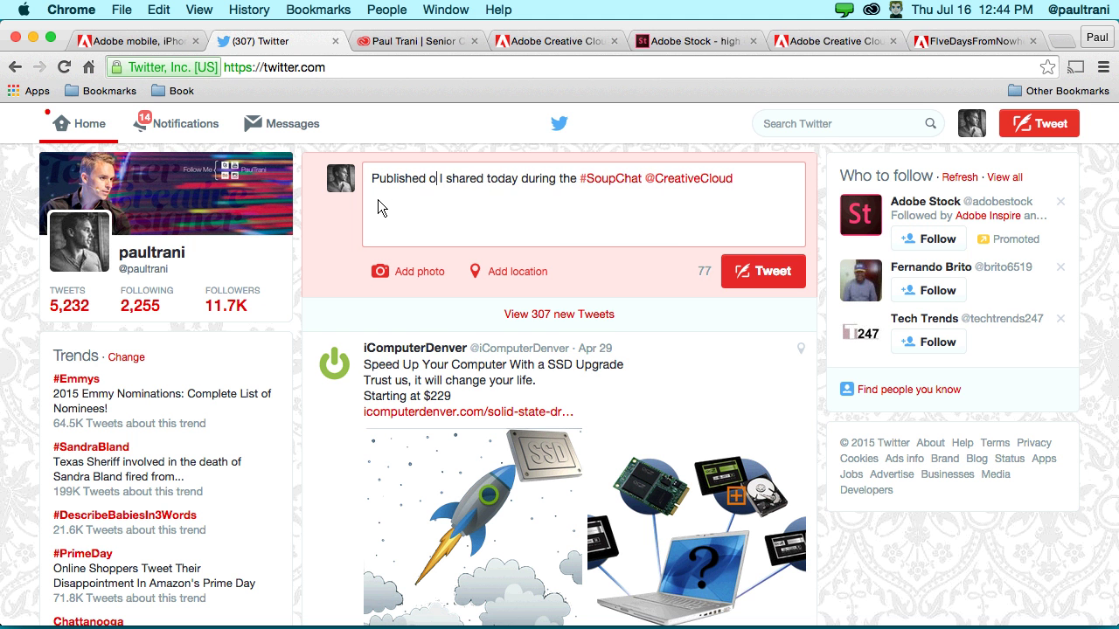
{"action": "type", "text": "ay"}
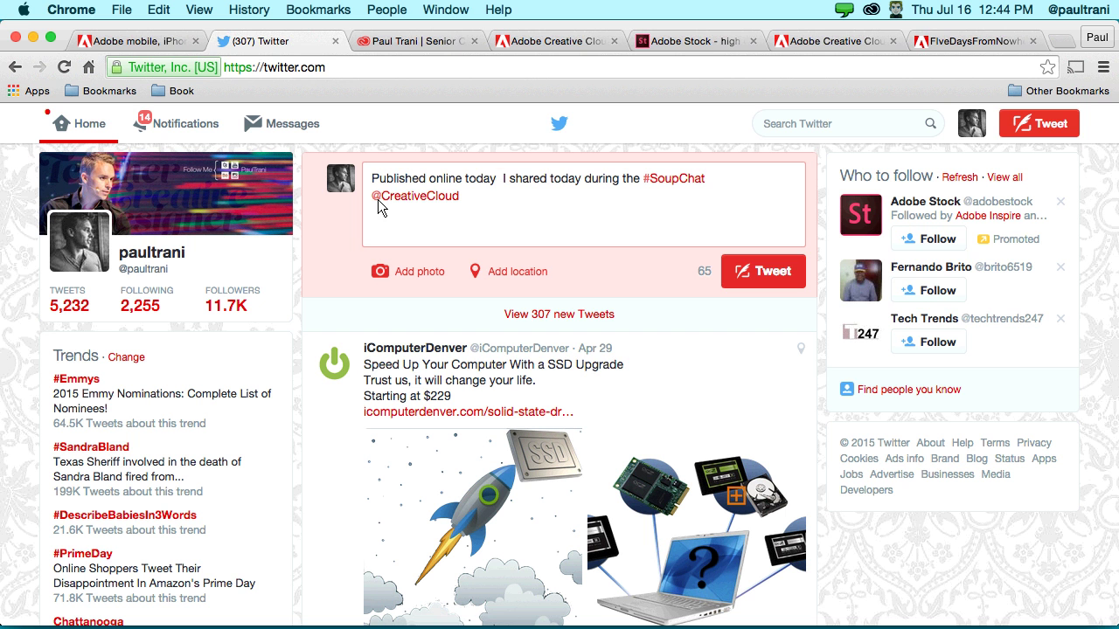
{"action": "left_click_drag", "start_coordinate": [499, 179], "coordinate": [587, 184]}
{"action": "key", "text": "BackSpace"}
{"action": "left_click", "coordinate": [770, 181]}
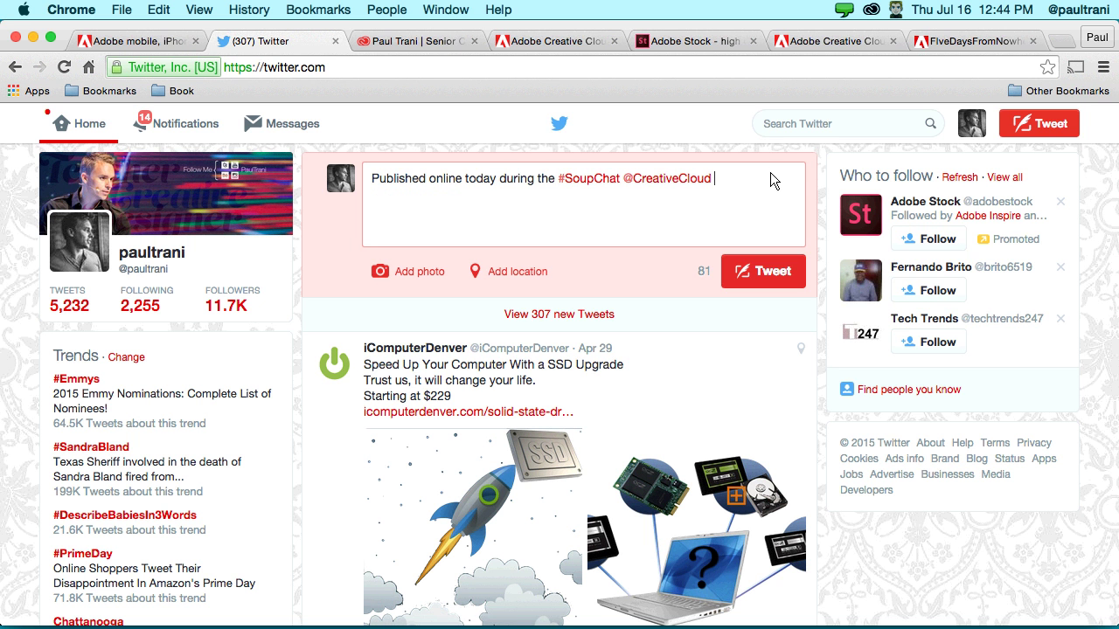
{"action": "type", "text": "session:"}
- Paste the document's indd.adobe.com link into the tweet, post it, and dismiss the Java prompt
{"action": "key", "text": "super+v"}
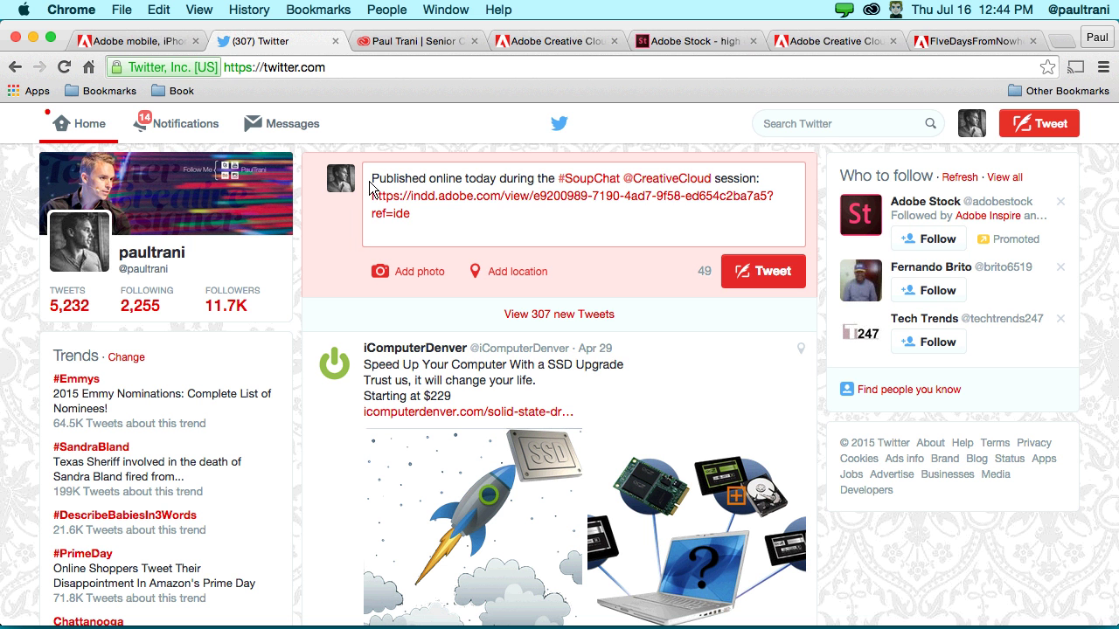
{"action": "left_click_drag", "start_coordinate": [408, 219], "coordinate": [372, 194]}
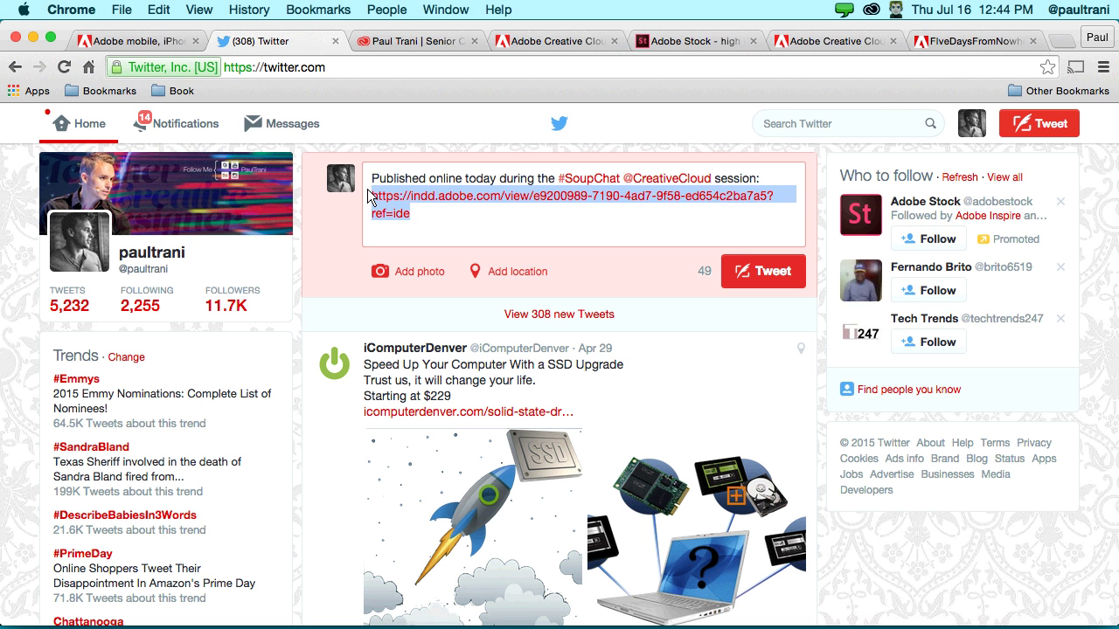
{"action": "left_click", "coordinate": [734, 271]}
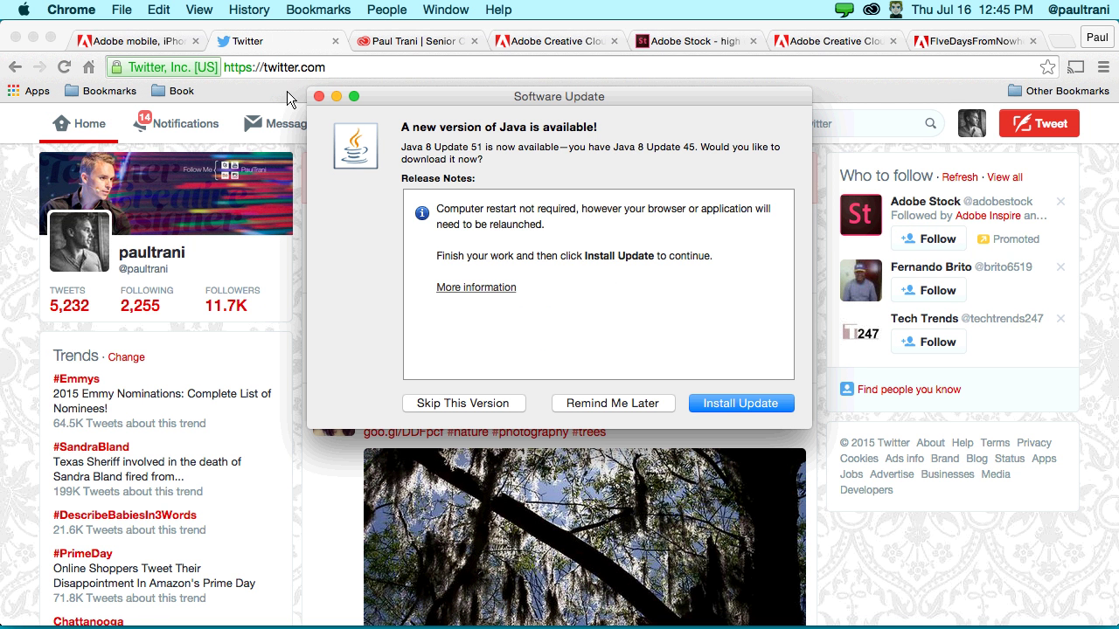
{"action": "left_click", "coordinate": [318, 96]}
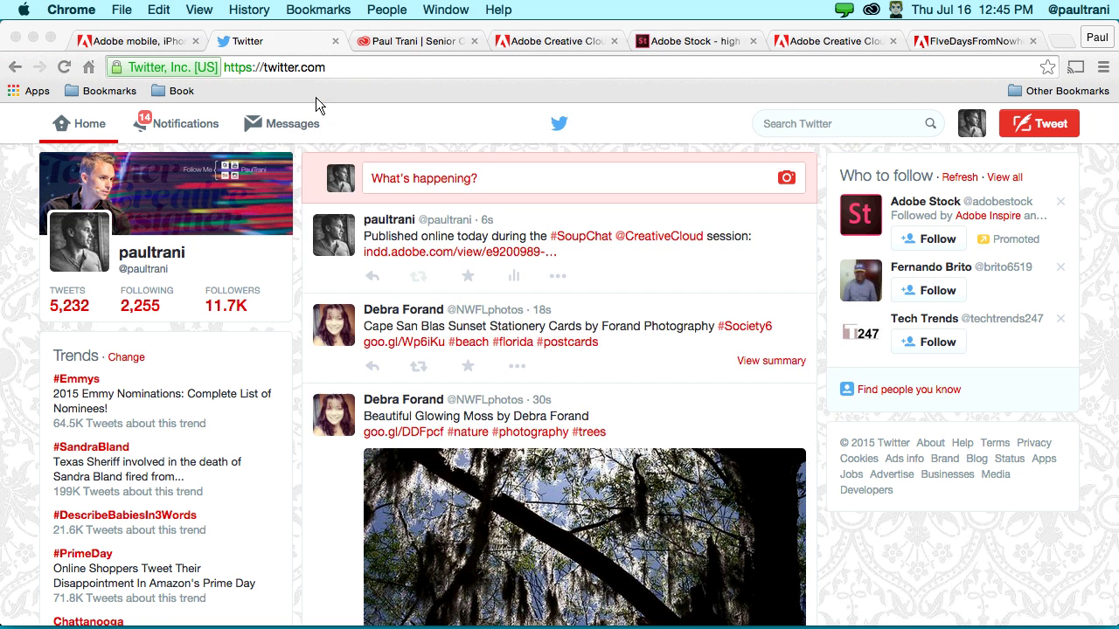
- Minimize Chrome, close InDesign's Publish Online dialog, and bring Adobe Muse to the front
{"action": "left_click", "coordinate": [33, 37]}
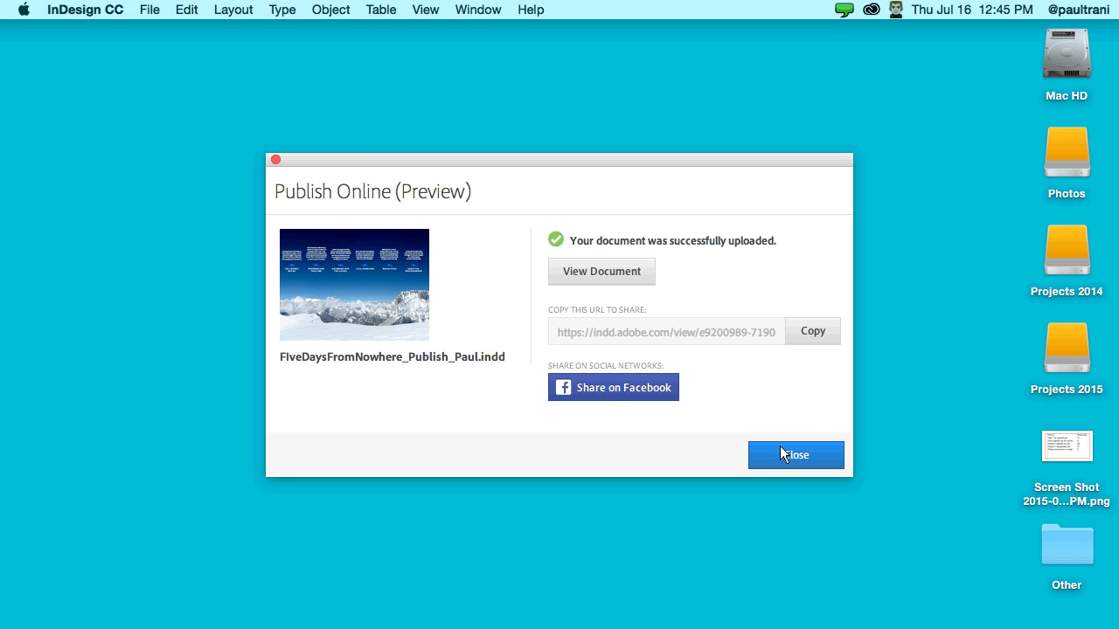
{"action": "left_click", "coordinate": [782, 452]}
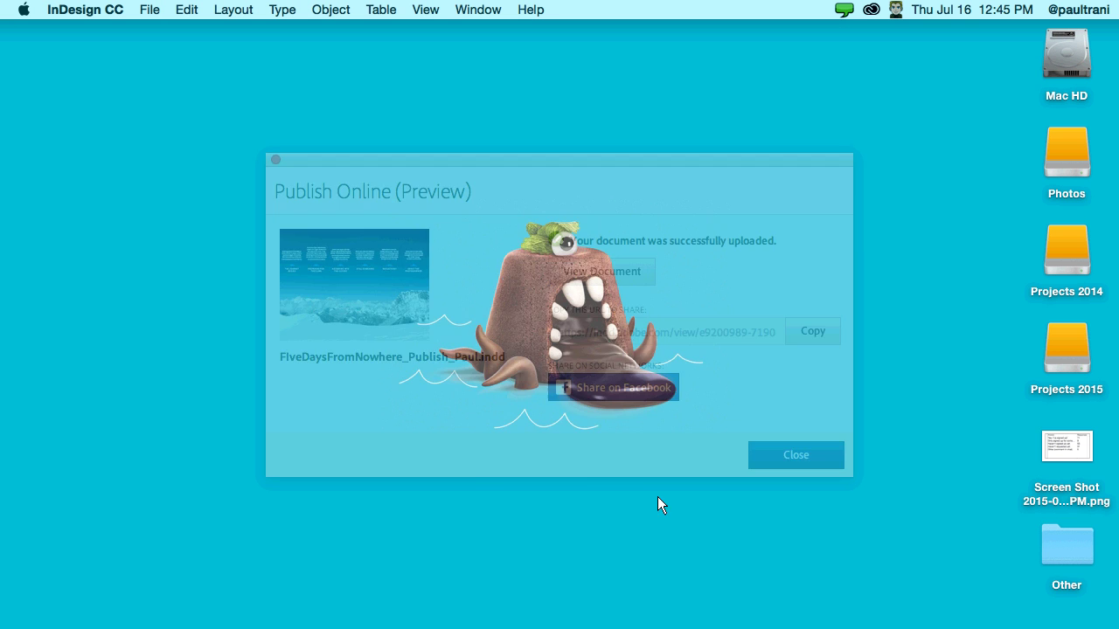
{"action": "mouse_move", "coordinate": [284, 614]}
{"action": "left_click", "coordinate": [318, 611]}
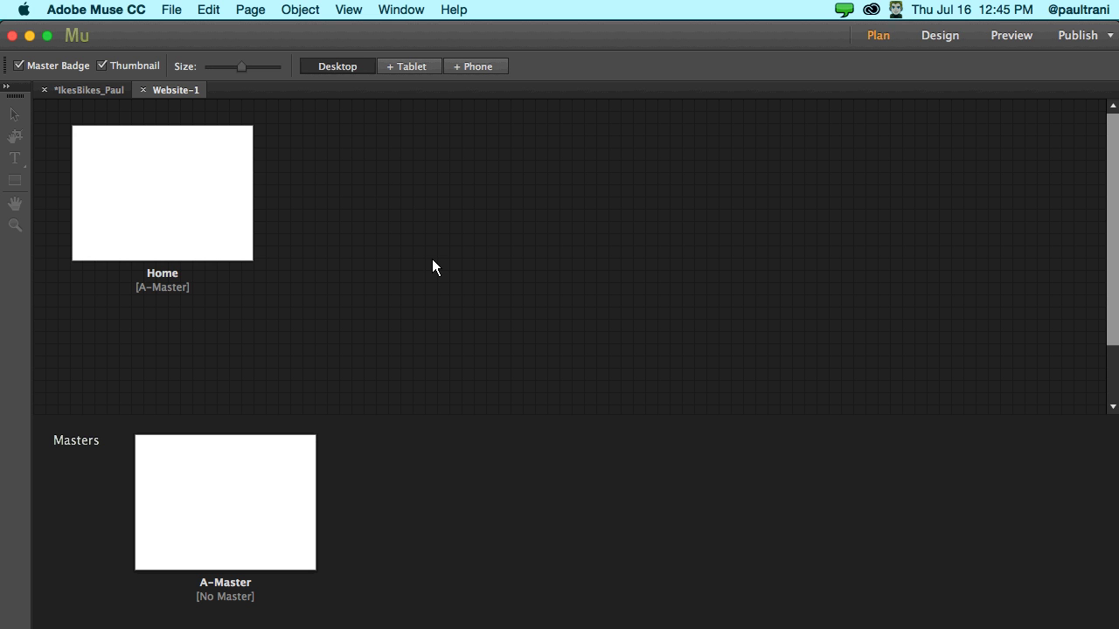
- Draw a large orange-filled rectangle on the Home page
{"action": "mouse_move", "coordinate": [139, 236]}
{"action": "double_click", "coordinate": [146, 204]}
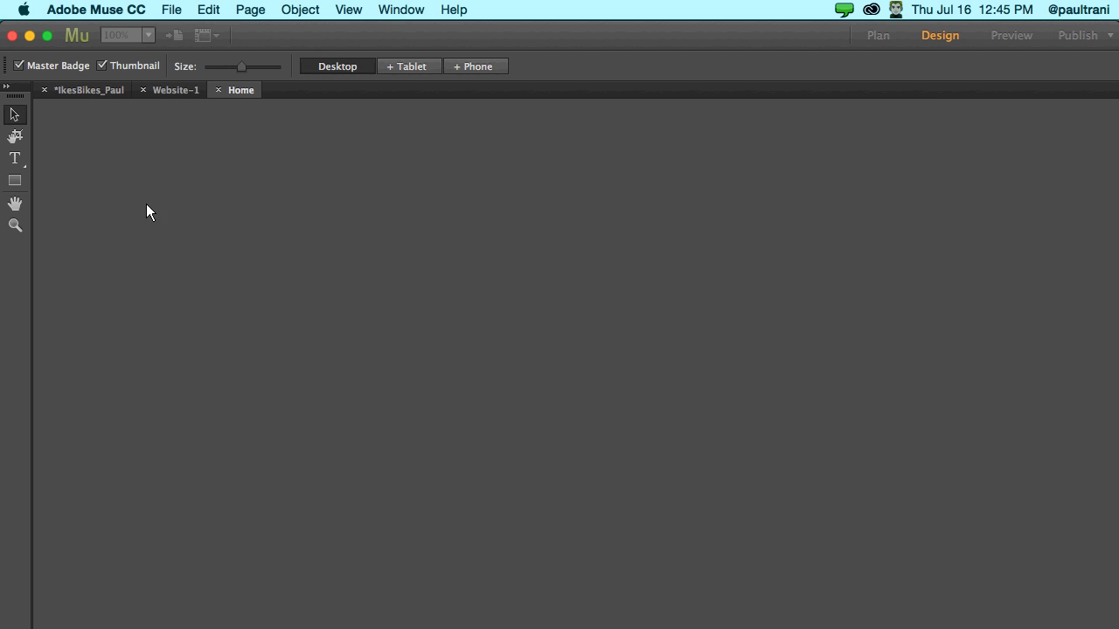
{"action": "left_click", "coordinate": [18, 184]}
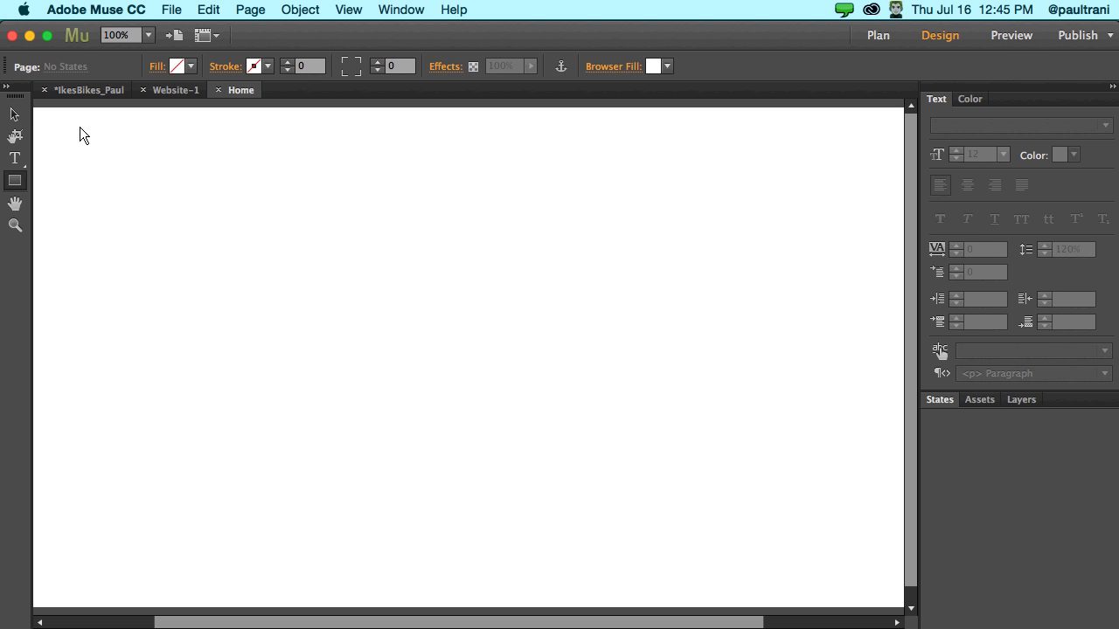
{"action": "mouse_move", "coordinate": [75, 128]}
{"action": "left_mouse_down"}
{"action": "mouse_move", "coordinate": [764, 427]}
{"action": "mouse_move", "coordinate": [815, 436]}
{"action": "left_mouse_up"}
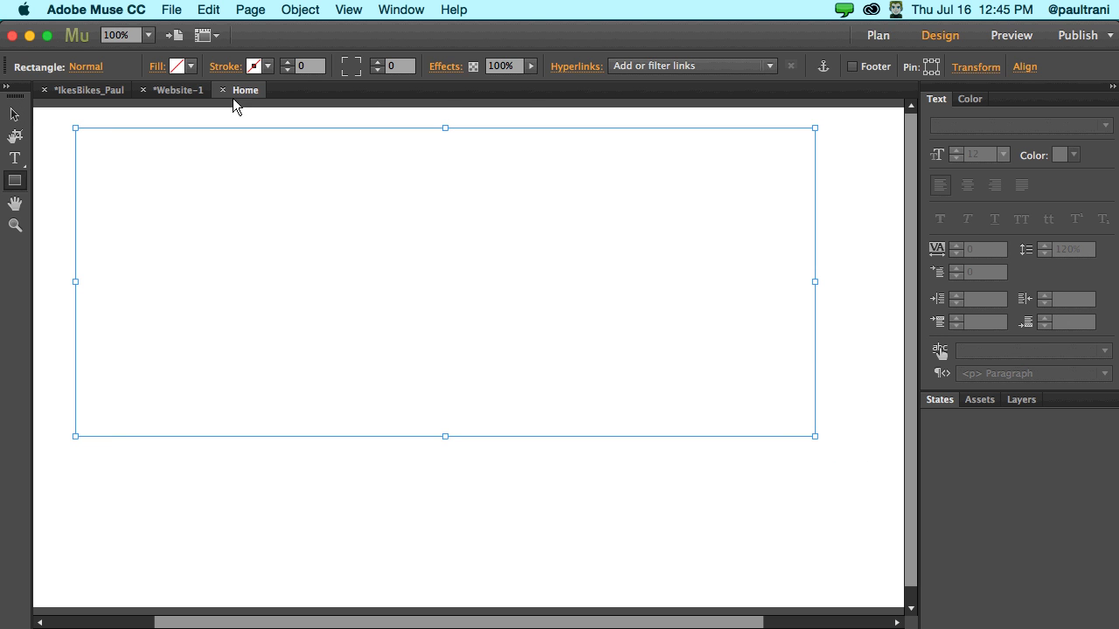
{"action": "left_click", "coordinate": [188, 66]}
{"action": "left_click", "coordinate": [199, 212]}
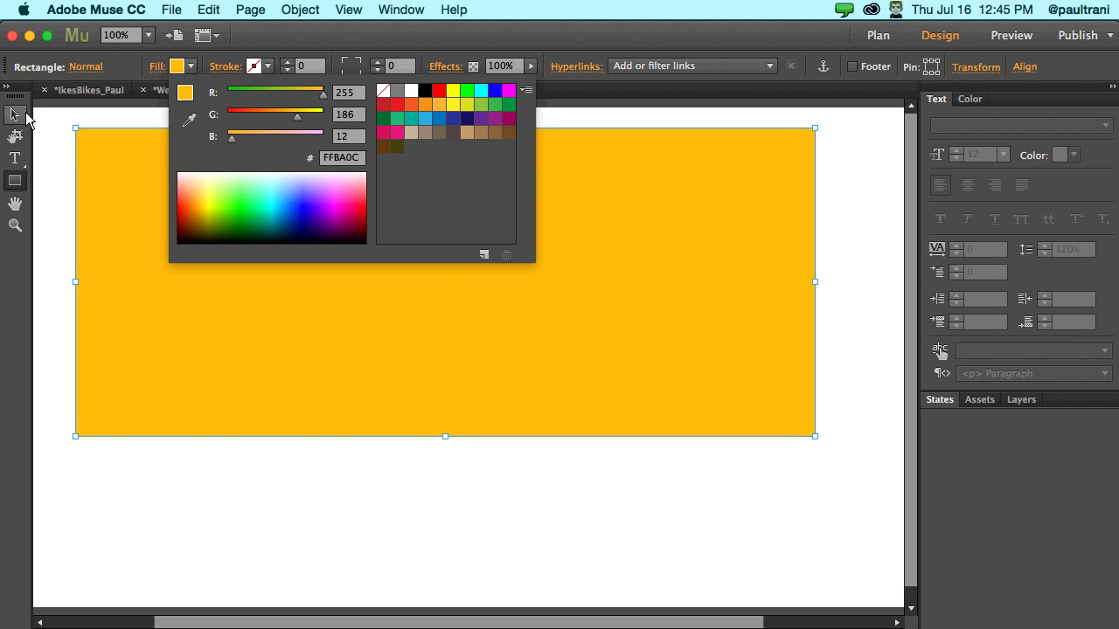
{"action": "left_click_drag", "start_coordinate": [176, 192], "coordinate": [241, 322]}
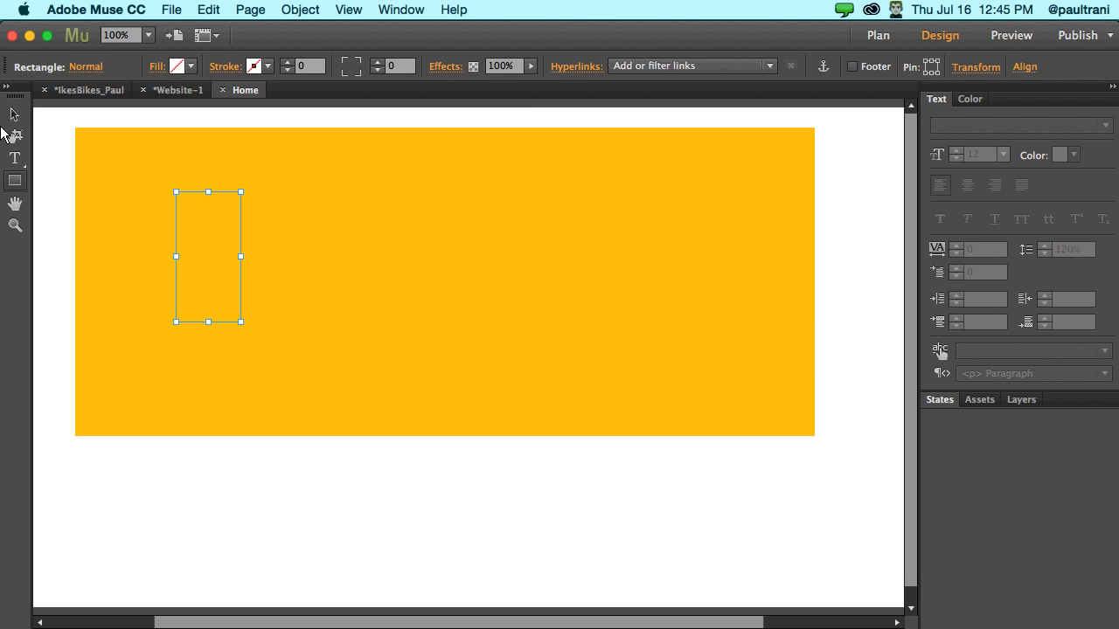
{"action": "key", "text": "cmd+z"}
{"action": "left_click", "coordinate": [14, 113]}
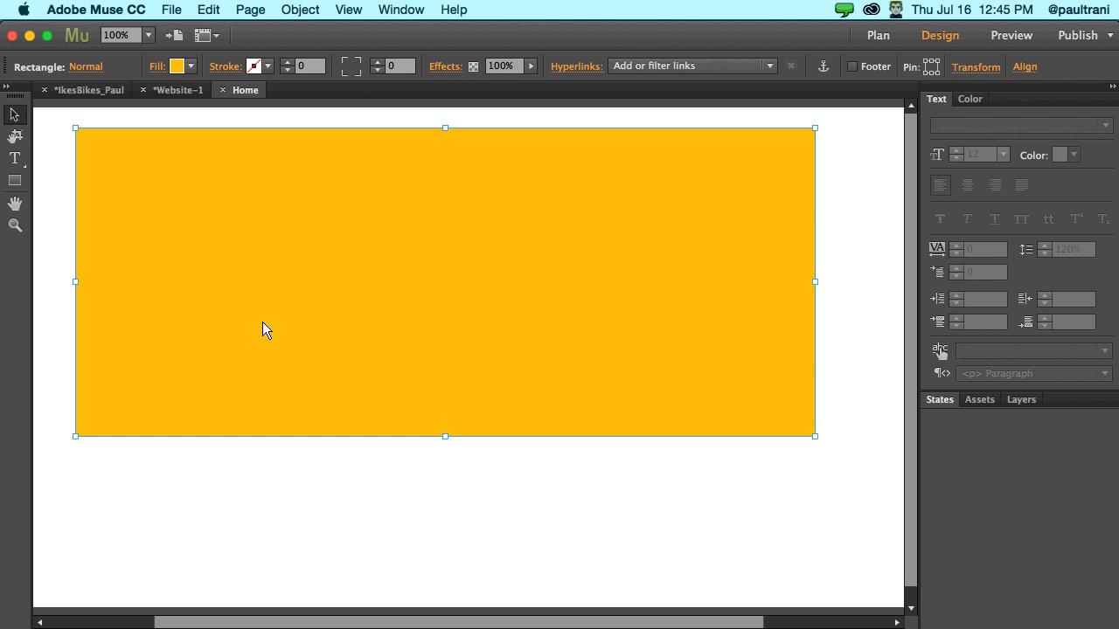
{"action": "key", "text": "cmd+z"}
{"action": "left_click", "coordinate": [14, 158]}
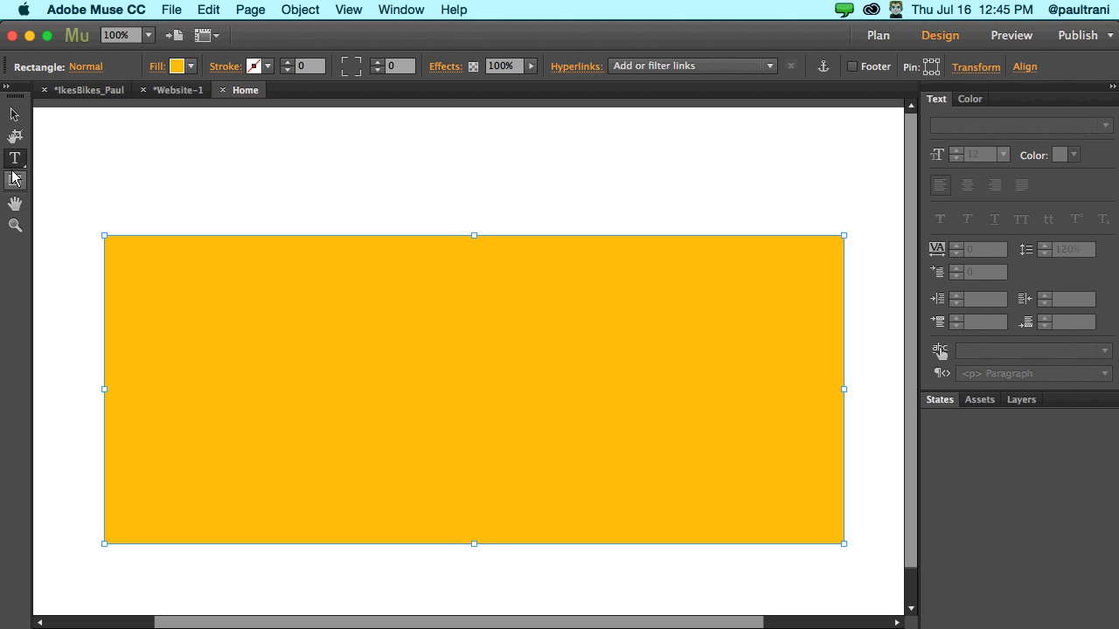
- Add an 'about' page after Home and draw a large turquoise-filled rectangle on it
{"action": "left_click", "coordinate": [157, 92]}
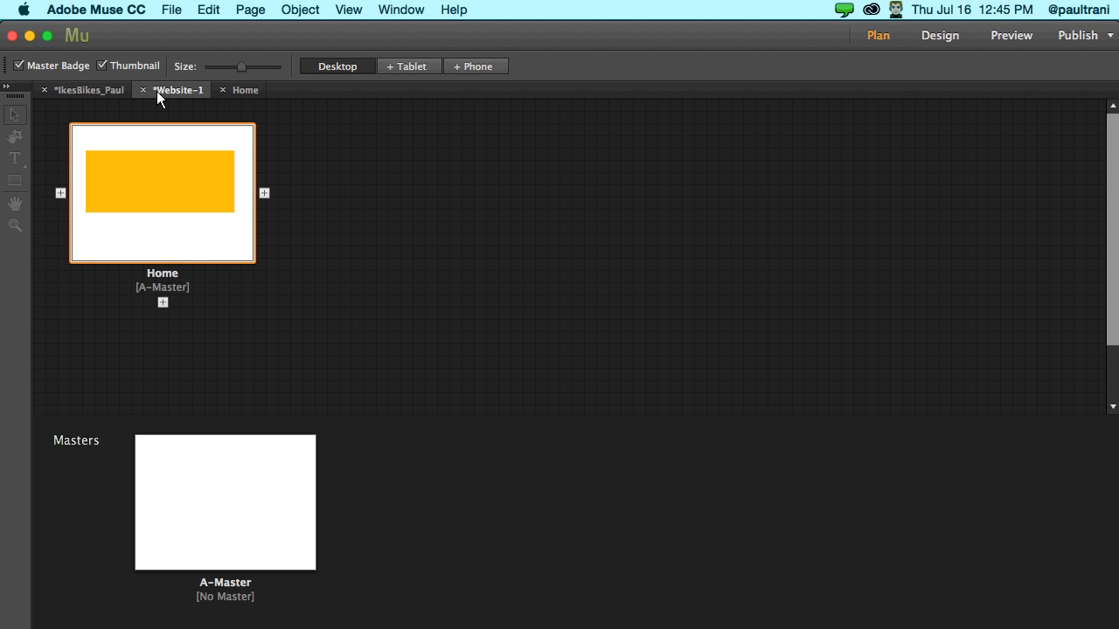
{"action": "left_click", "coordinate": [265, 193]}
{"action": "type", "text": "about"}
{"action": "key", "text": "Return"}
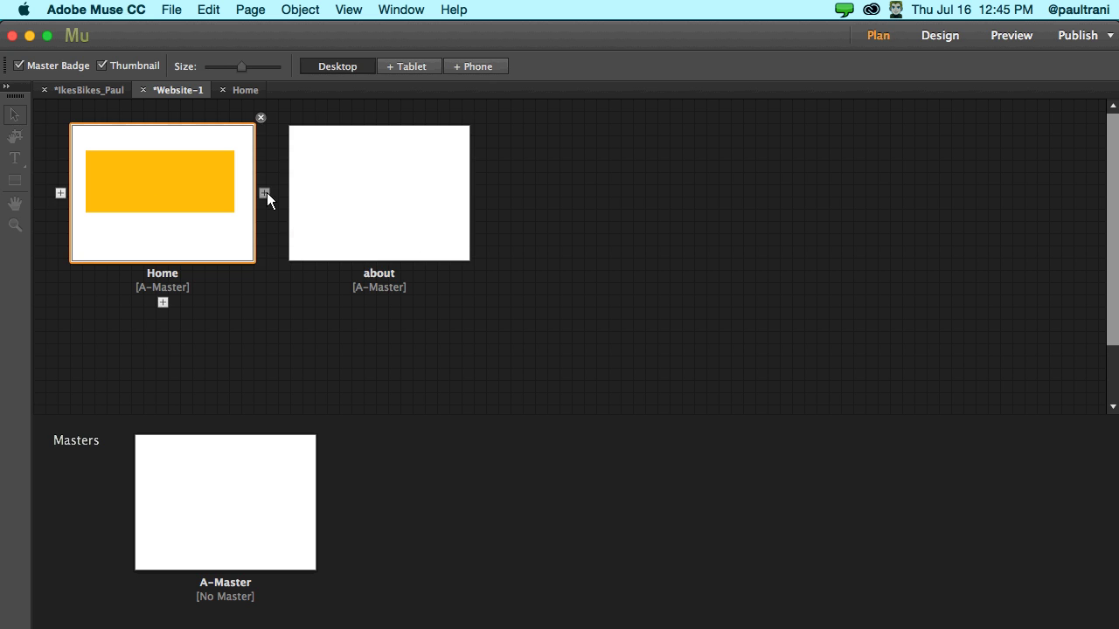
{"action": "left_click", "coordinate": [316, 187]}
{"action": "double_click", "coordinate": [316, 186]}
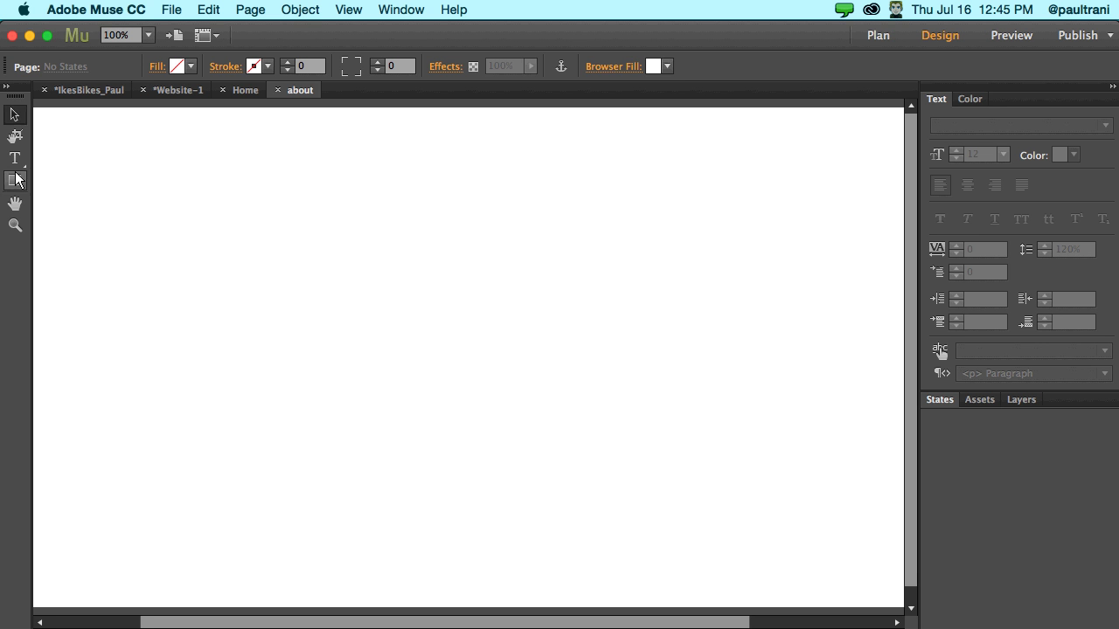
{"action": "left_click", "coordinate": [14, 180]}
{"action": "mouse_move", "coordinate": [120, 210]}
{"action": "left_mouse_down"}
{"action": "mouse_move", "coordinate": [831, 495]}
{"action": "mouse_move", "coordinate": [825, 516]}
{"action": "left_mouse_up"}
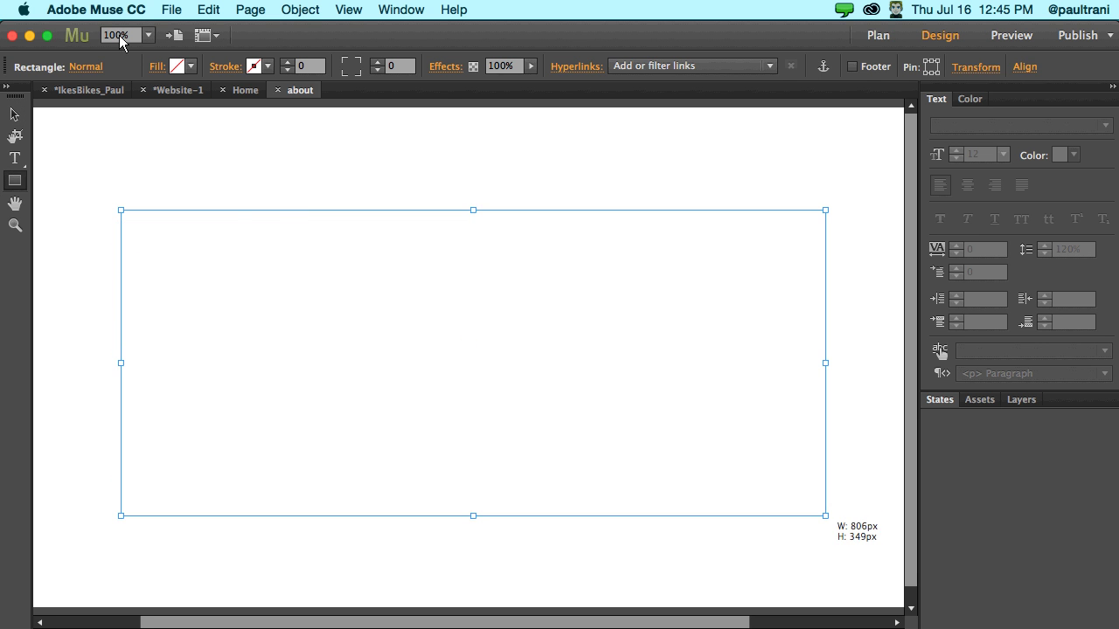
{"action": "left_click", "coordinate": [190, 68]}
{"action": "left_click", "coordinate": [259, 200]}
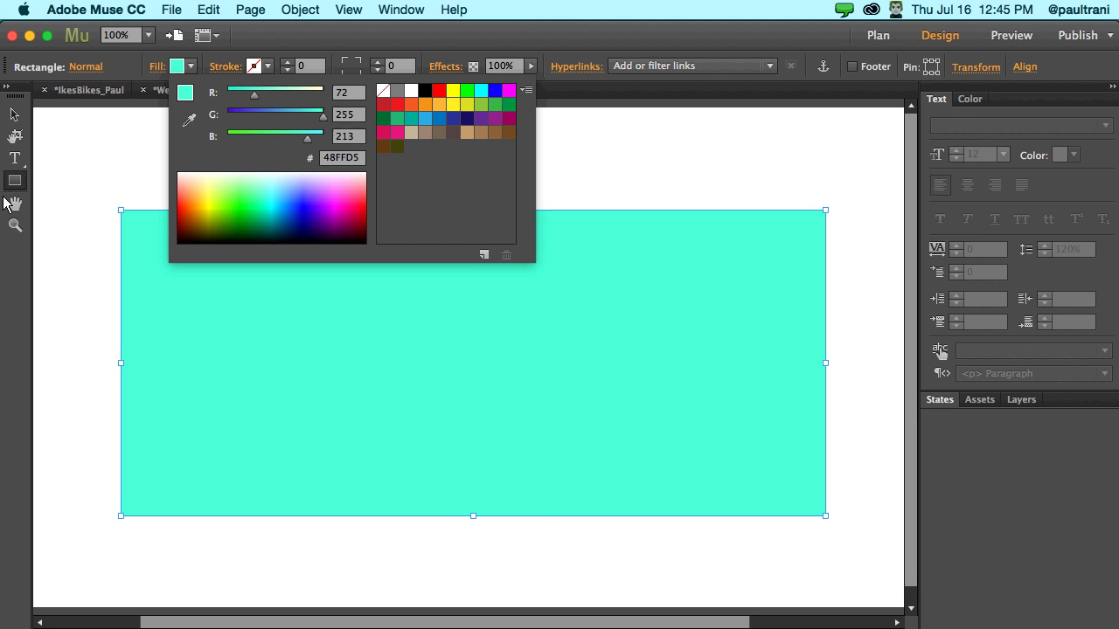
{"action": "left_click", "coordinate": [85, 160]}
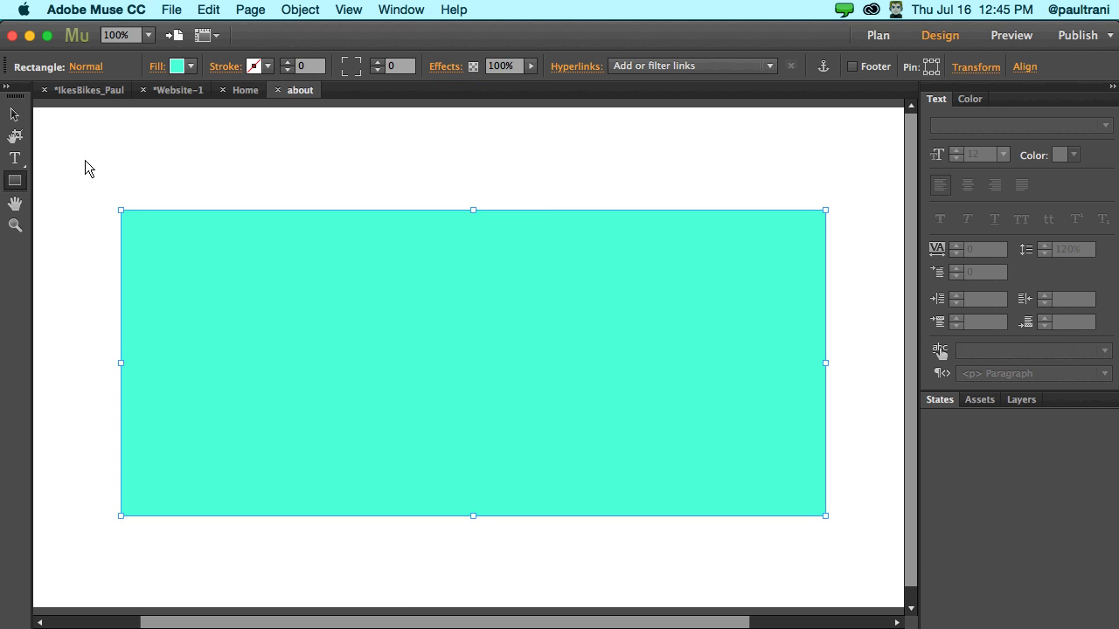
- Add a 'contact' page after about, then open A-Master for editing
{"action": "left_click", "coordinate": [183, 91]}
{"action": "left_click", "coordinate": [412, 167]}
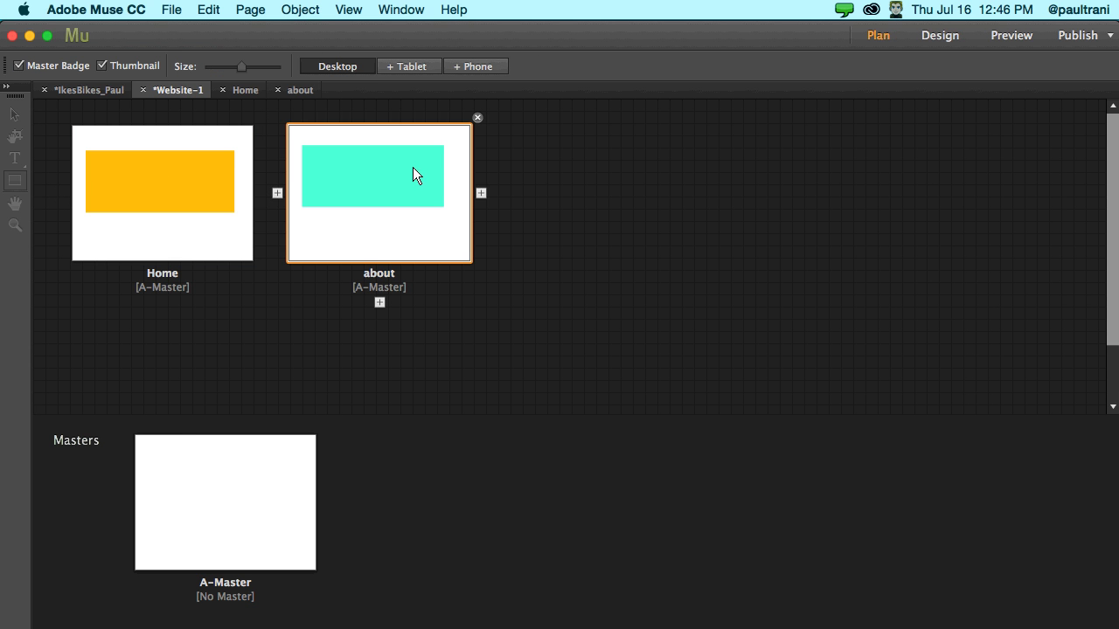
{"action": "left_click", "coordinate": [480, 193]}
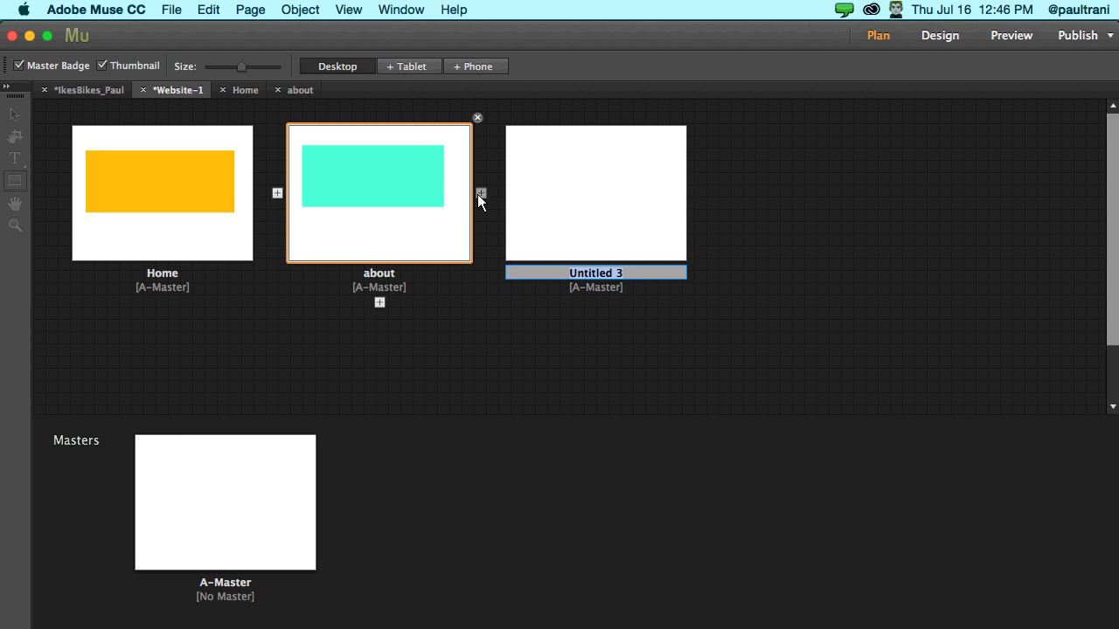
{"action": "type", "text": "contact"}
{"action": "key", "text": "Return"}
{"action": "left_click", "coordinate": [613, 151]}
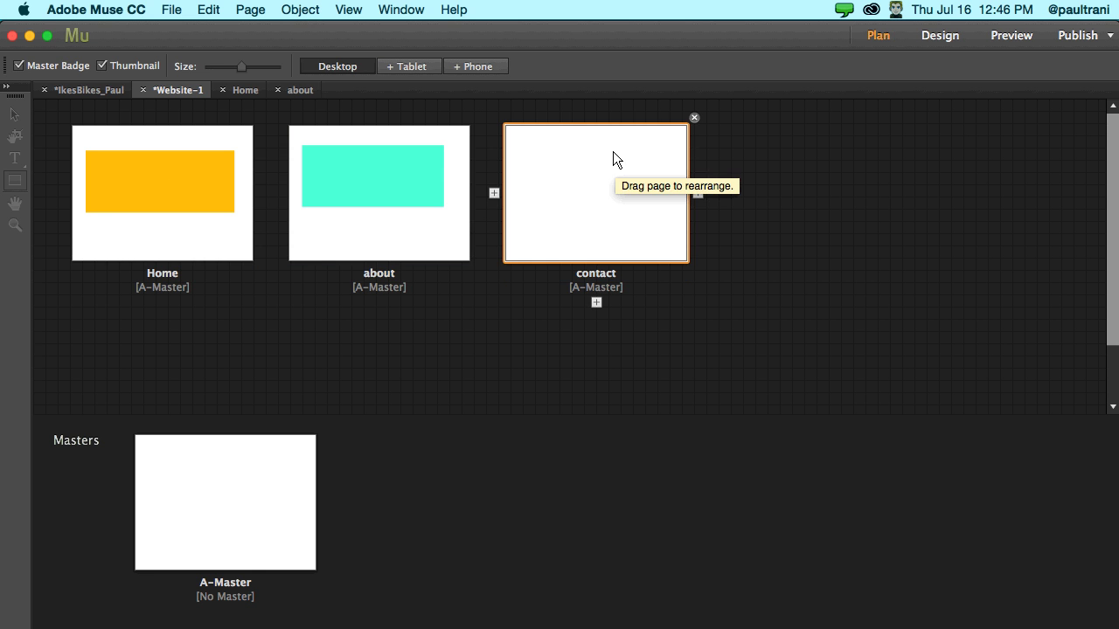
{"action": "double_click", "coordinate": [216, 484]}
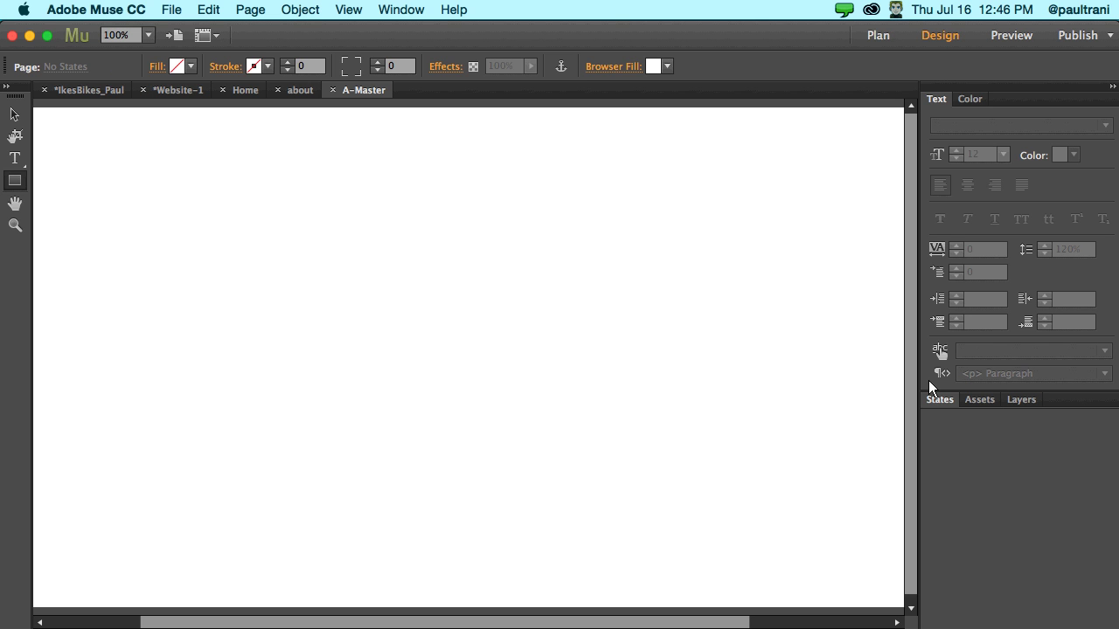
- Place a Horizontal menu widget from the Widgets Library on A-Master, then return to Plan view
{"action": "left_click", "coordinate": [451, 9]}
{"action": "mouse_move", "coordinate": [416, 9]}
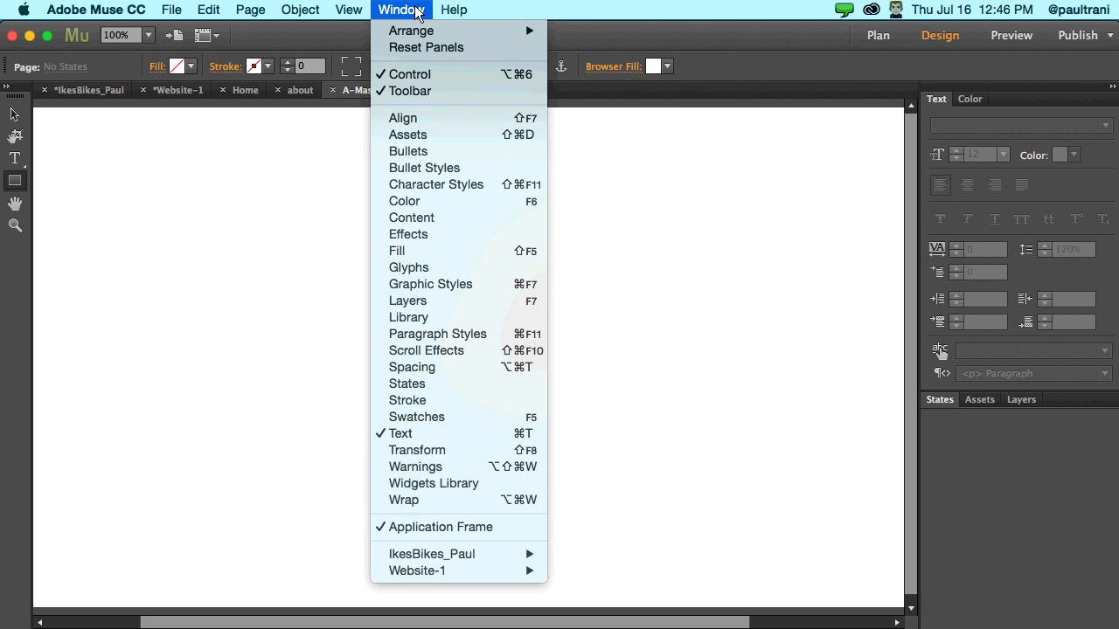
{"action": "left_click", "coordinate": [425, 483]}
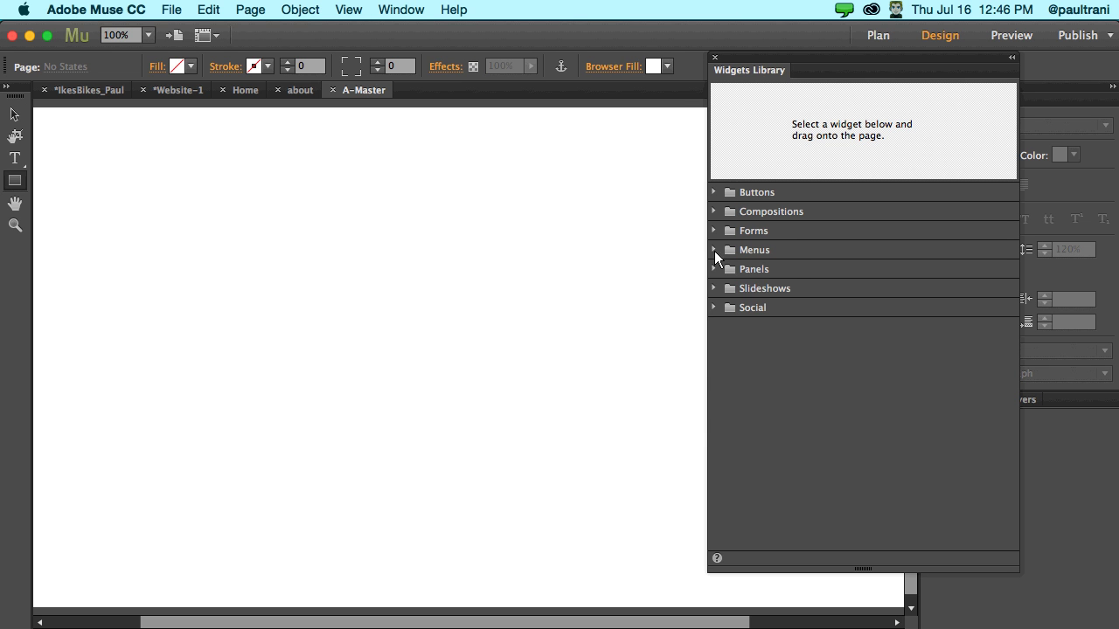
{"action": "left_click", "coordinate": [714, 251]}
{"action": "left_click", "coordinate": [747, 268]}
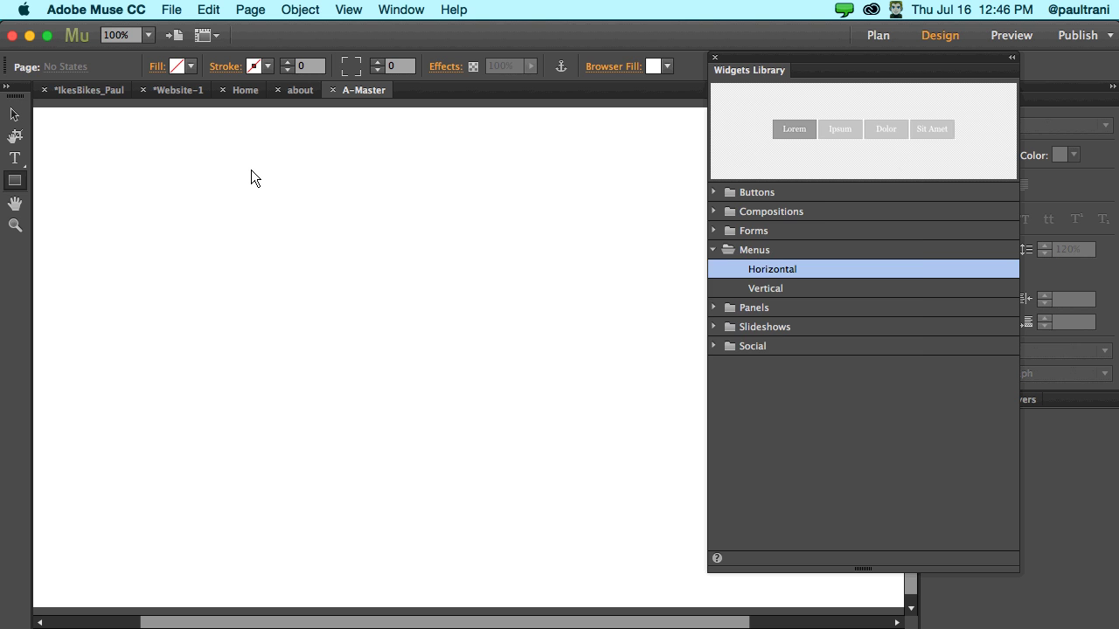
{"action": "left_click_drag", "start_coordinate": [251, 170], "coordinate": [251, 171]}
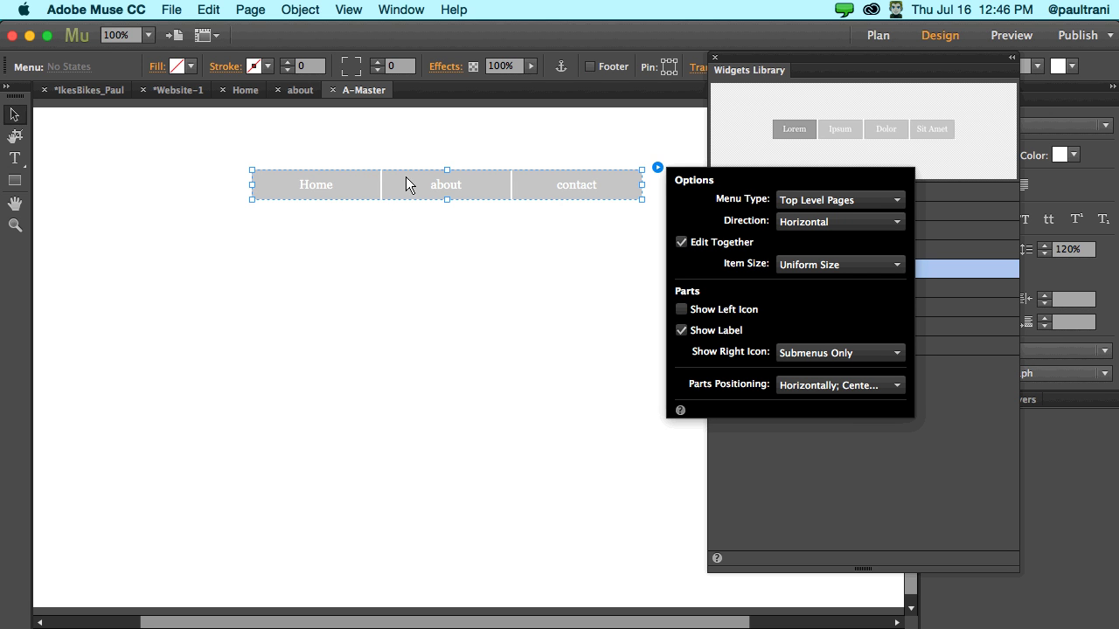
{"action": "left_click", "coordinate": [161, 88]}
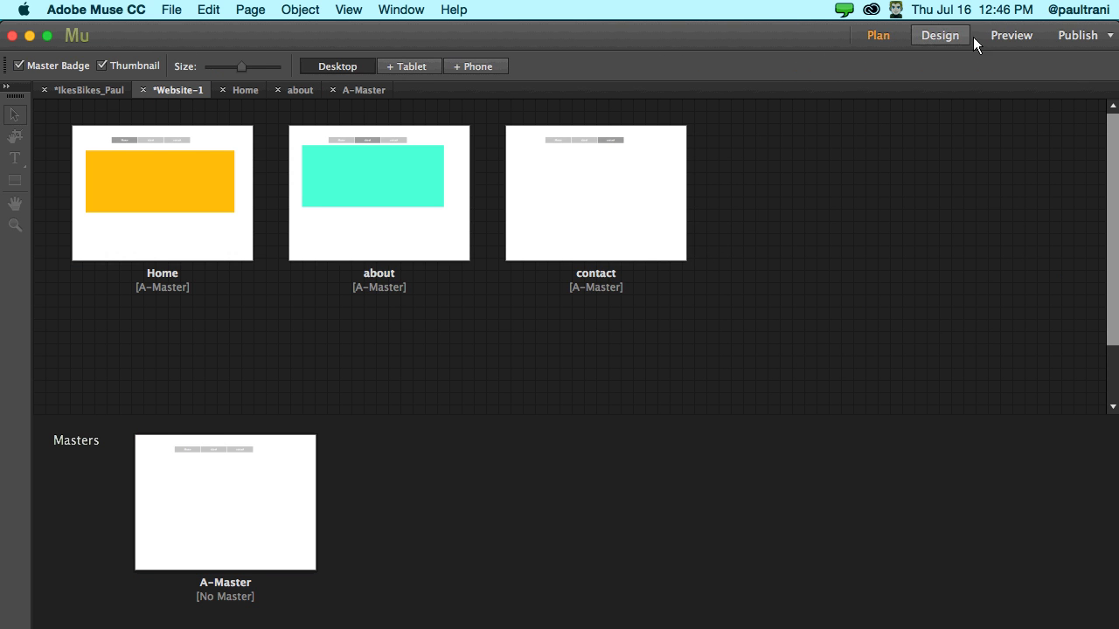
- Preview the test site, click between its Home and about menu items, then open IkesBikes_Paul
{"action": "left_click", "coordinate": [994, 38]}
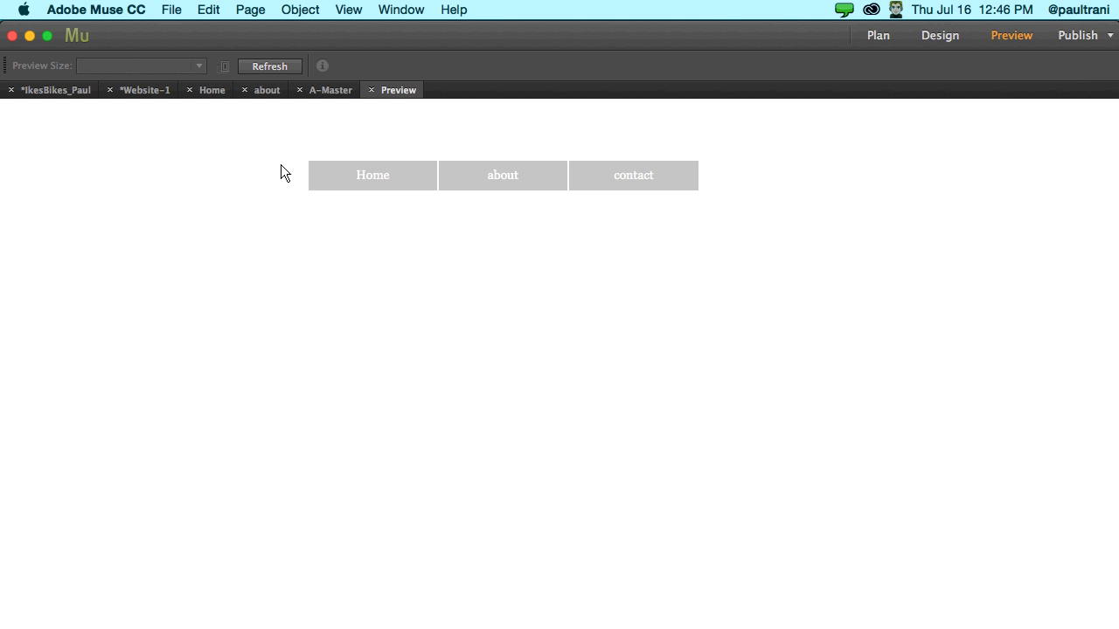
{"action": "left_click", "coordinate": [510, 182]}
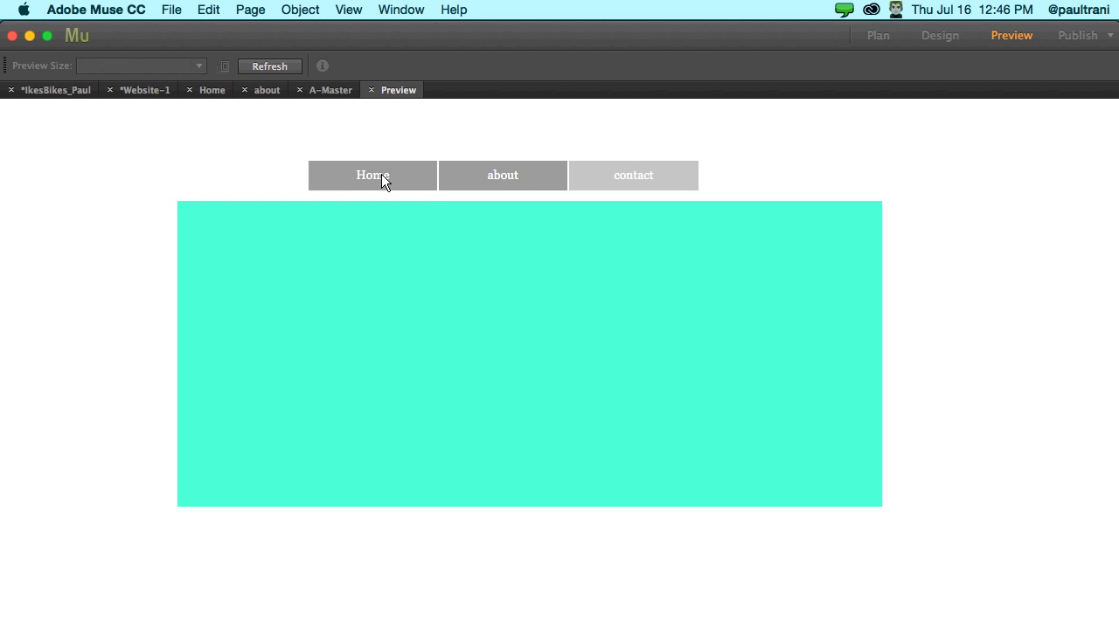
{"action": "left_click", "coordinate": [381, 180]}
{"action": "left_click", "coordinate": [500, 170]}
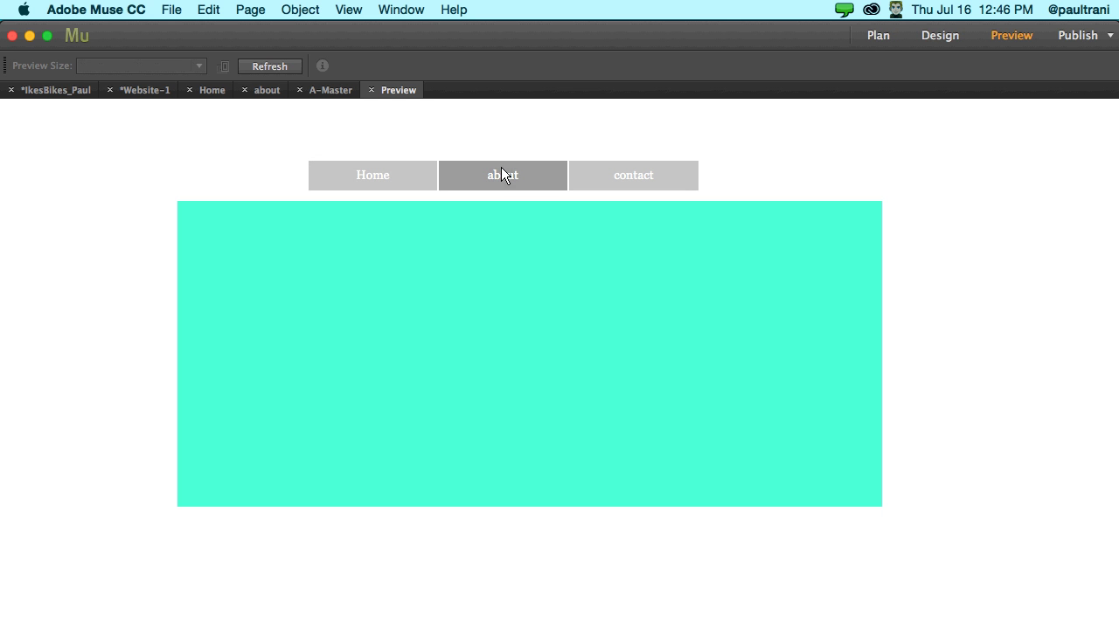
{"action": "left_click", "coordinate": [371, 91]}
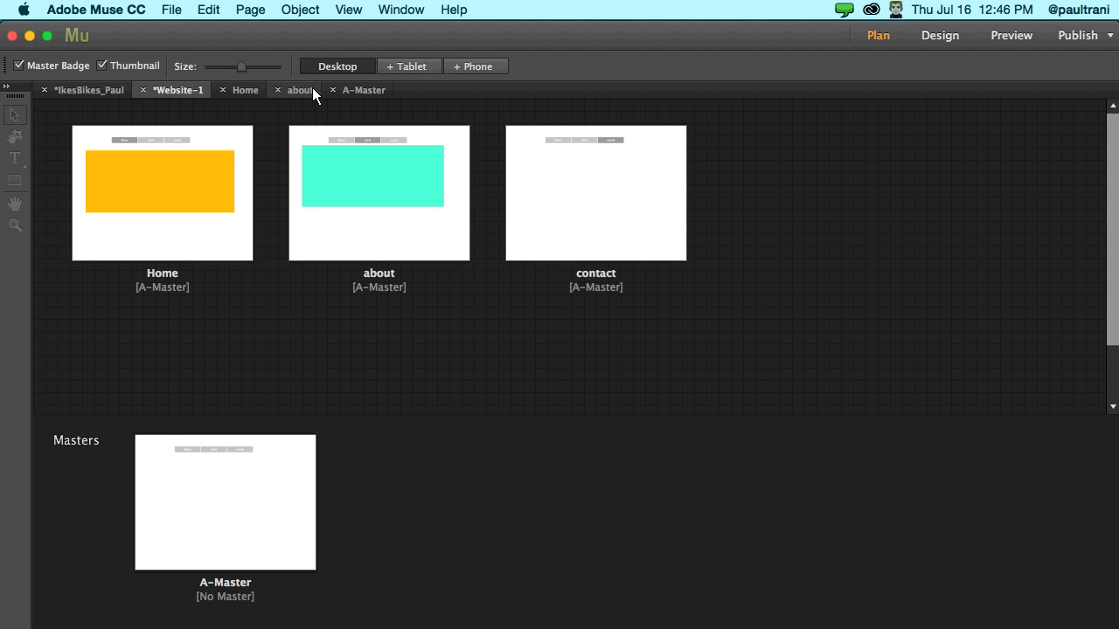
{"action": "left_click", "coordinate": [88, 91]}
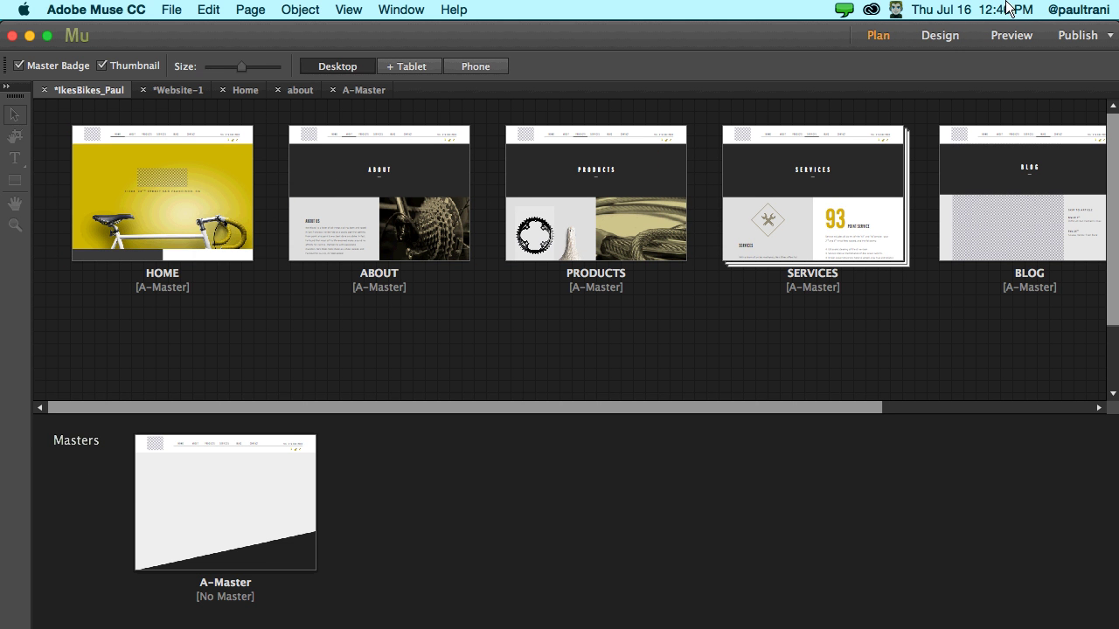
- Preview the IkesBikes_Paul site, scrolling through it and visiting PRODUCTS and the contact page, then close it
{"action": "left_click", "coordinate": [1002, 34]}
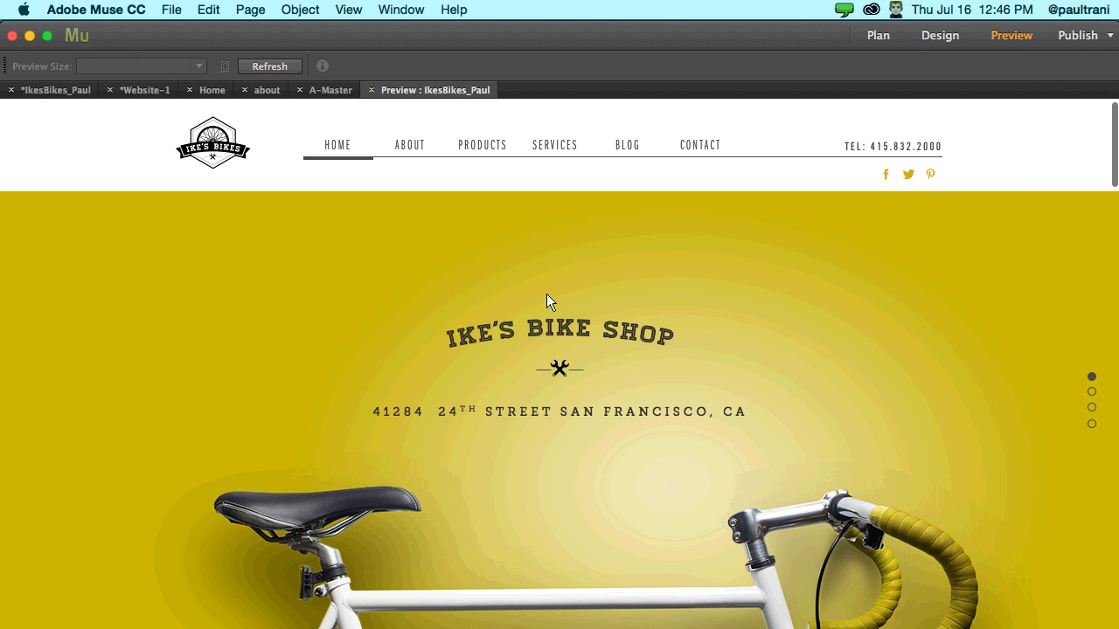
{"action": "scroll", "coordinate": [546, 295], "scroll_direction": "down", "scroll_amount": 5}
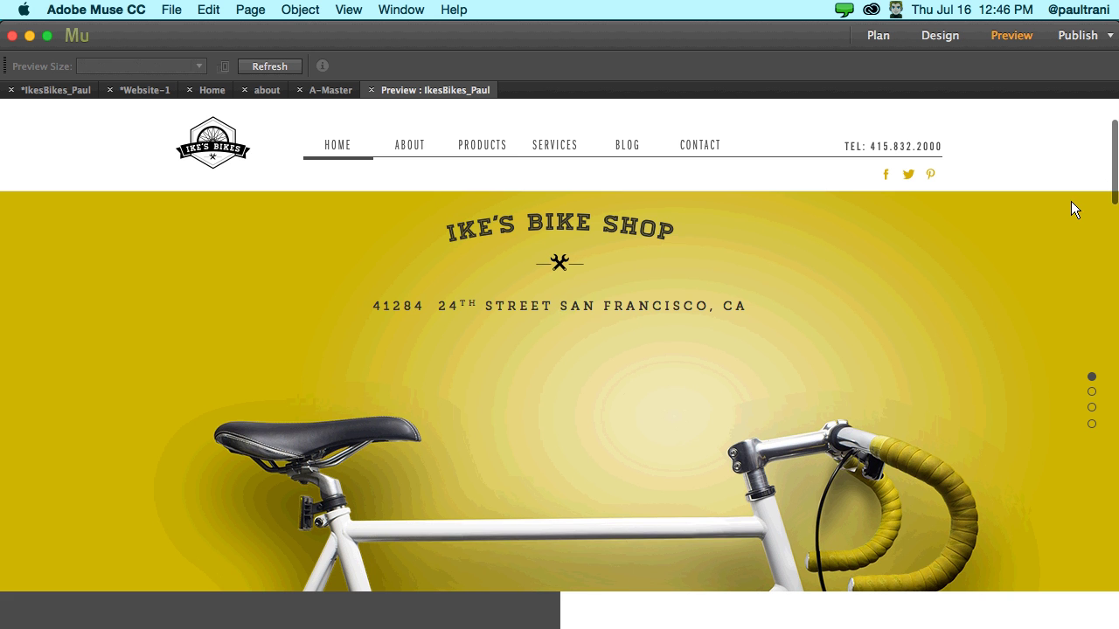
{"action": "scroll", "coordinate": [1093, 210], "scroll_direction": "down", "scroll_amount": 10}
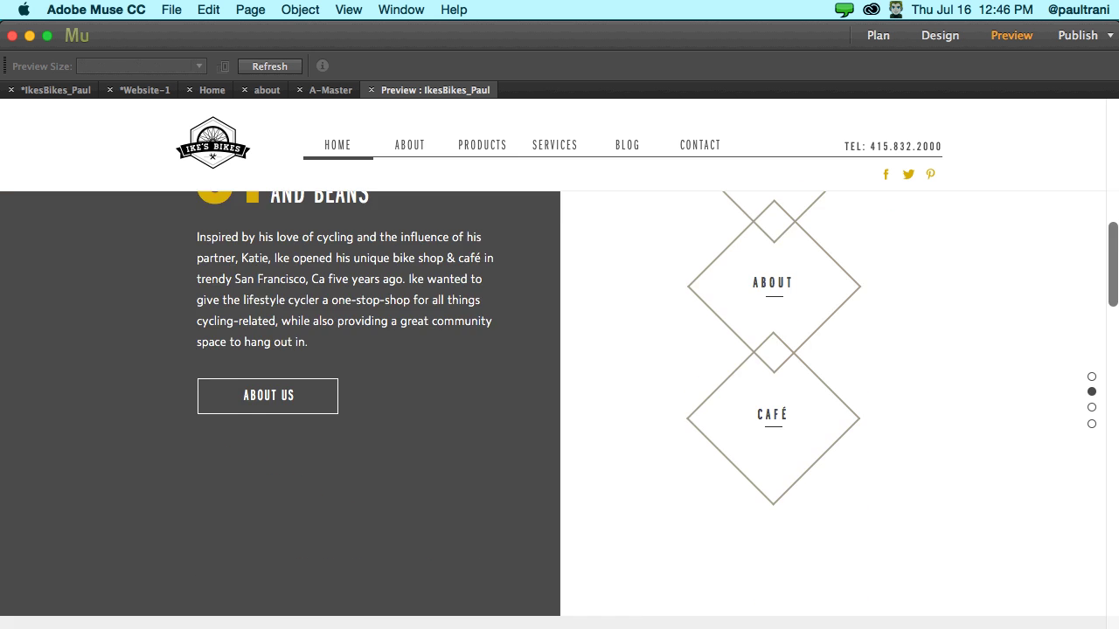
{"action": "scroll", "coordinate": [1111, 452], "scroll_direction": "down", "scroll_amount": 10}
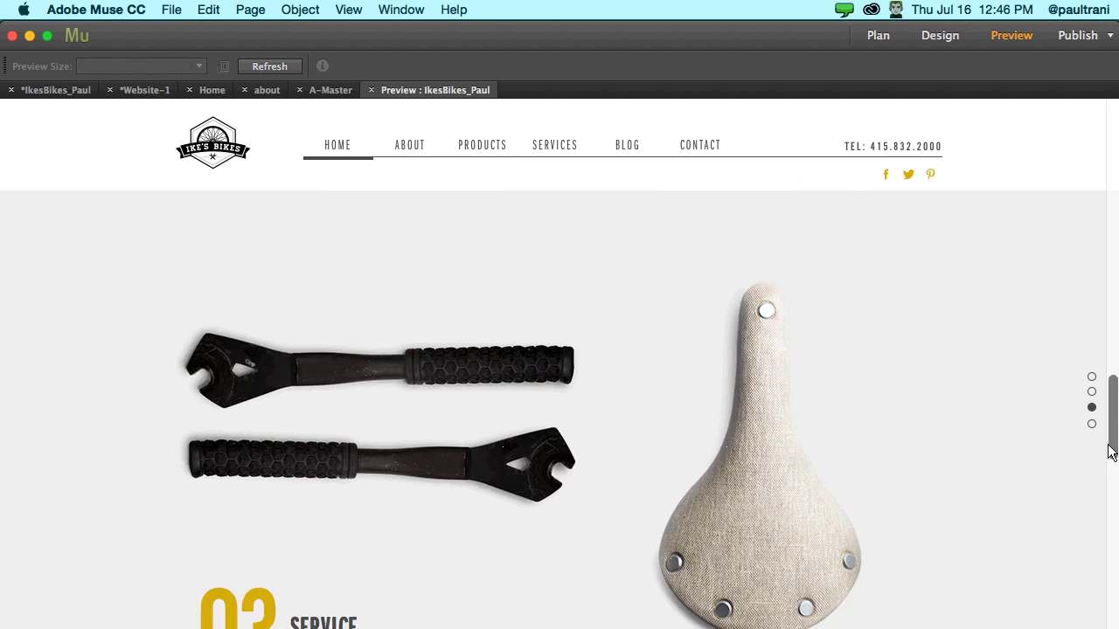
{"action": "scroll", "coordinate": [1108, 472], "scroll_direction": "down", "scroll_amount": 4}
{"action": "left_click_drag", "start_coordinate": [1106, 494], "coordinate": [465, 148]}
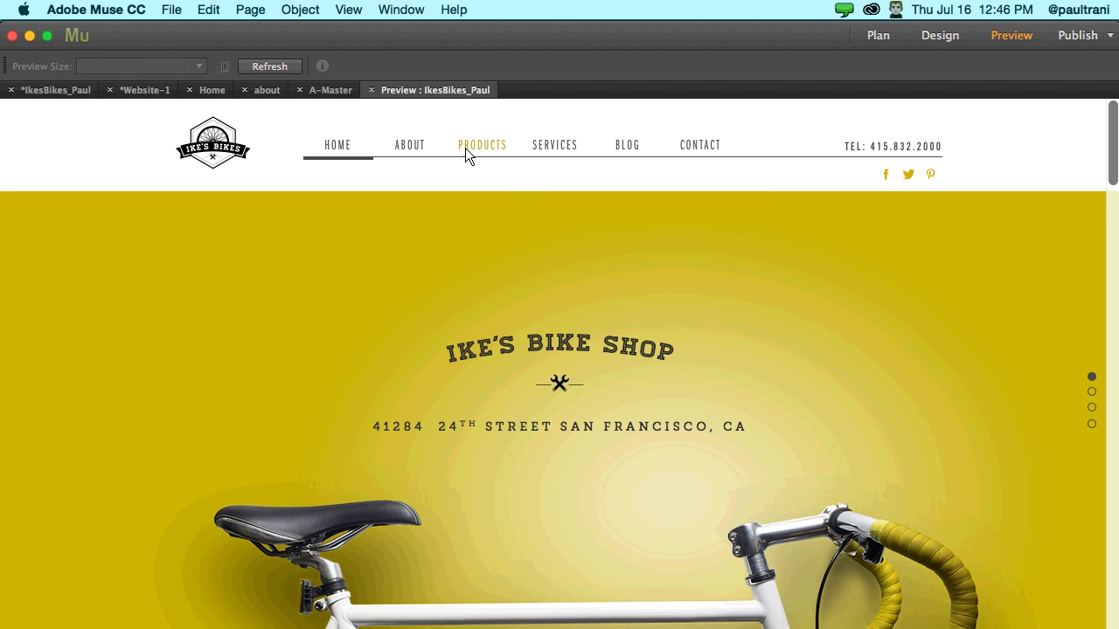
{"action": "left_click", "coordinate": [469, 147]}
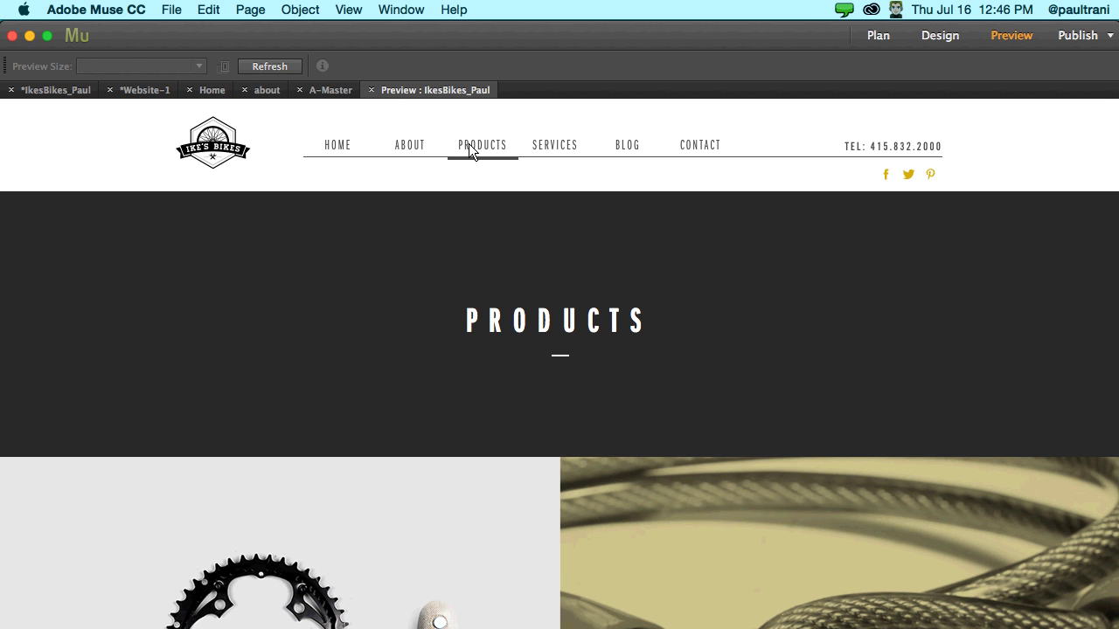
{"action": "scroll", "coordinate": [529, 516], "scroll_direction": "down", "scroll_amount": 10}
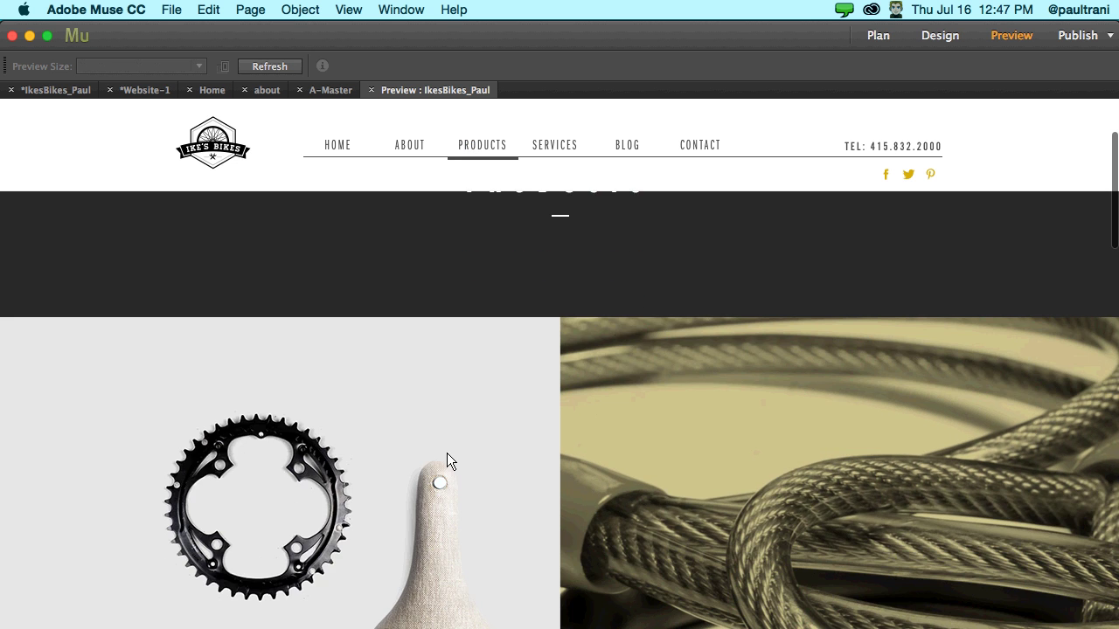
{"action": "scroll", "coordinate": [446, 450], "scroll_direction": "down", "scroll_amount": 5}
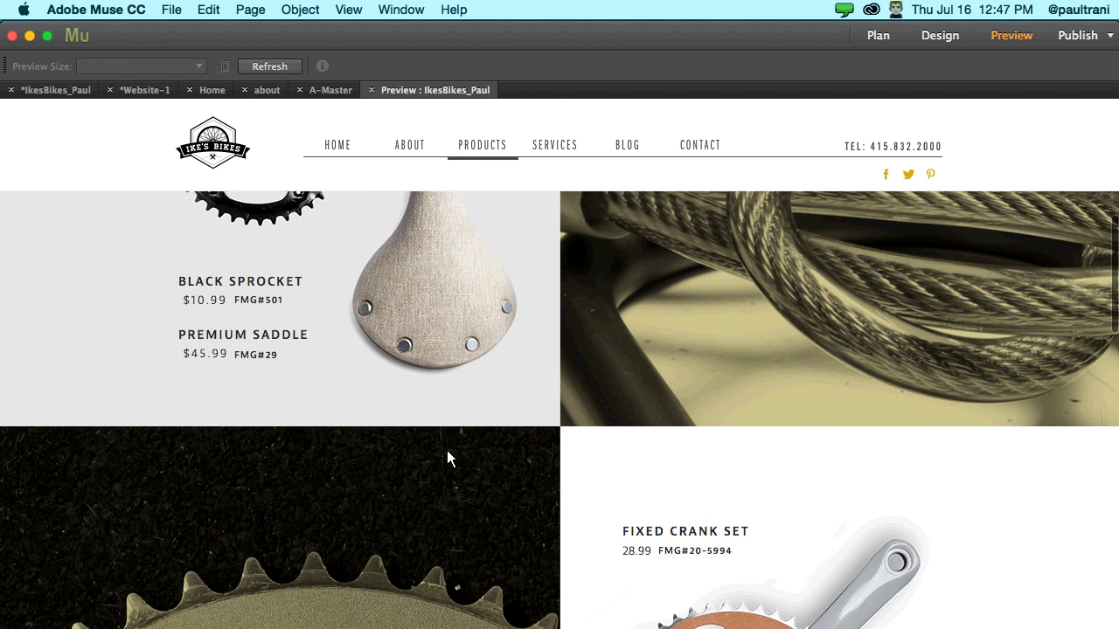
{"action": "scroll", "coordinate": [551, 363], "scroll_direction": "down", "scroll_amount": 10}
{"action": "left_click", "coordinate": [657, 352]}
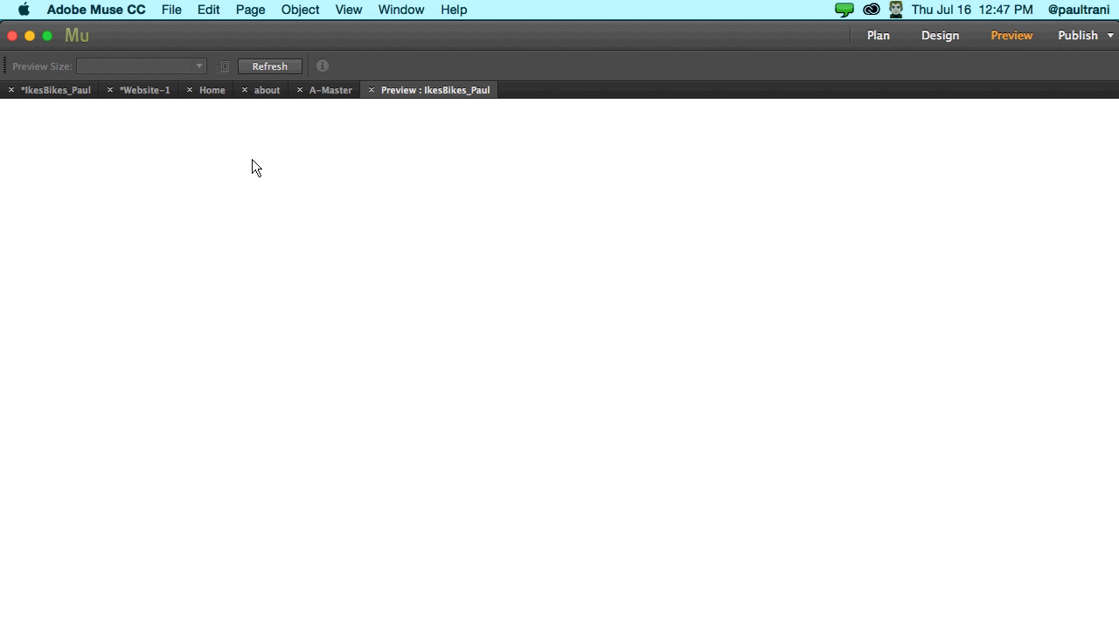
{"action": "left_click", "coordinate": [374, 90]}
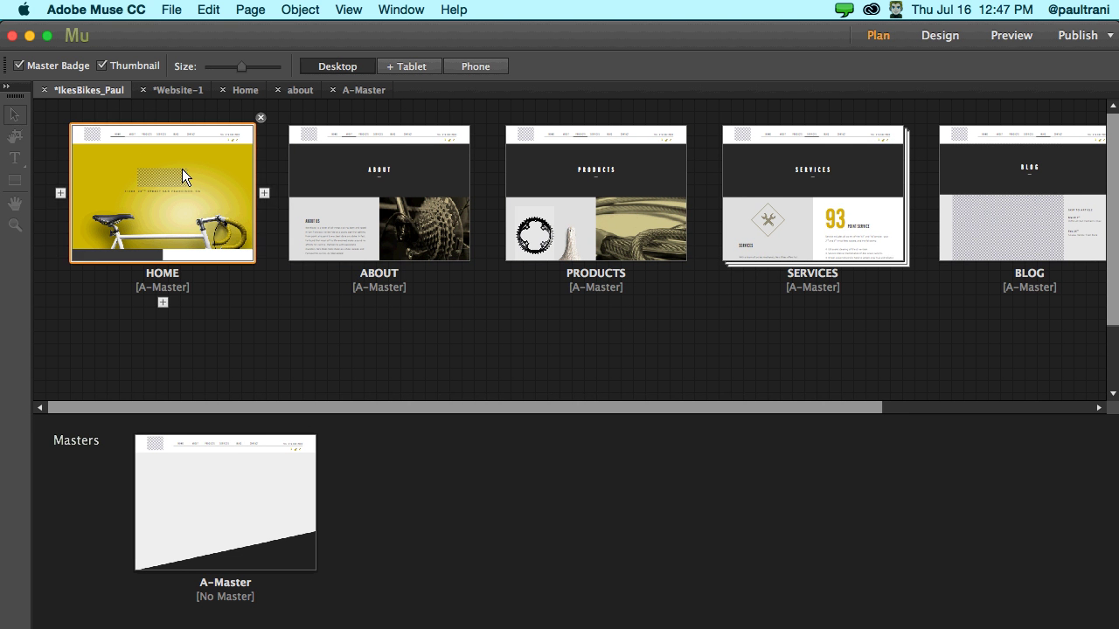
- Place a Simple Contact form widget on Website-1's contact page
{"action": "left_click", "coordinate": [176, 91]}
{"action": "double_click", "coordinate": [531, 178]}
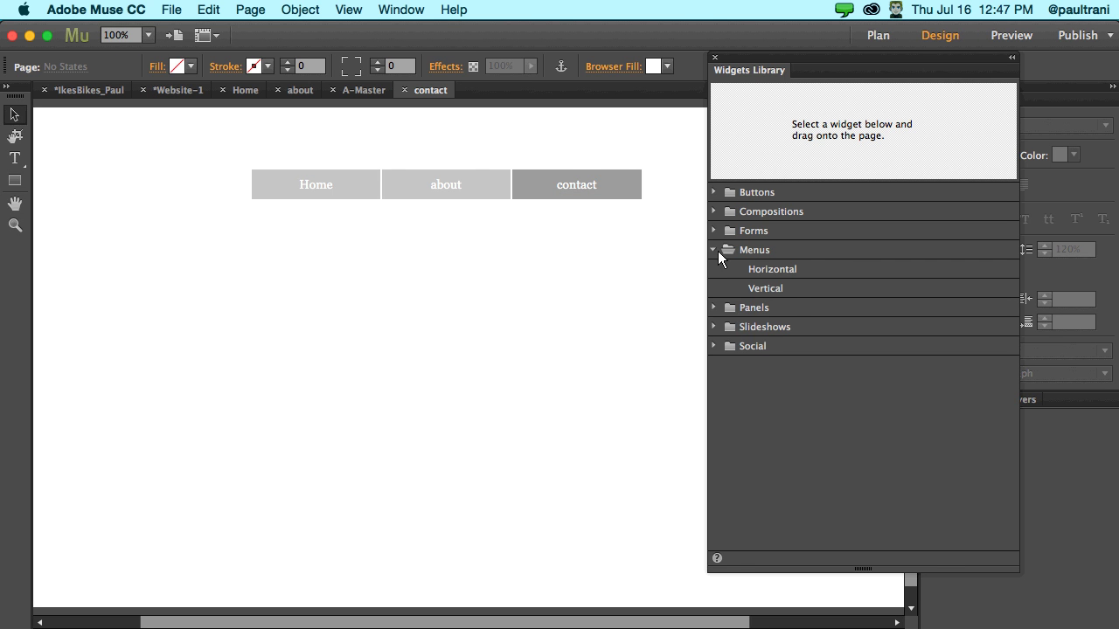
{"action": "left_click", "coordinate": [715, 230]}
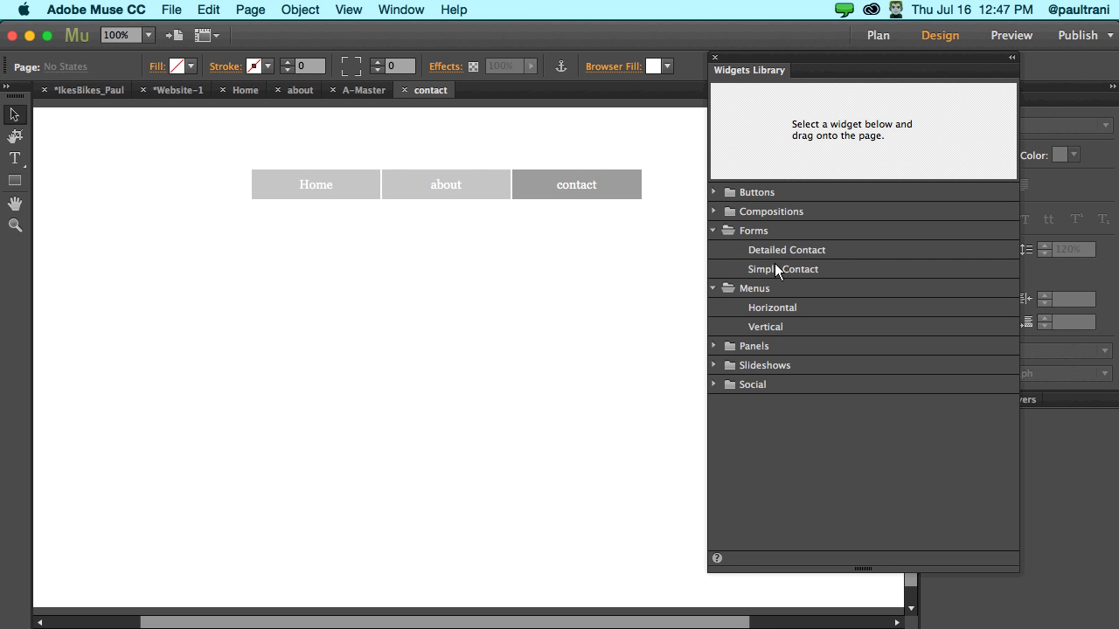
{"action": "left_click_drag", "start_coordinate": [775, 269], "coordinate": [419, 282]}
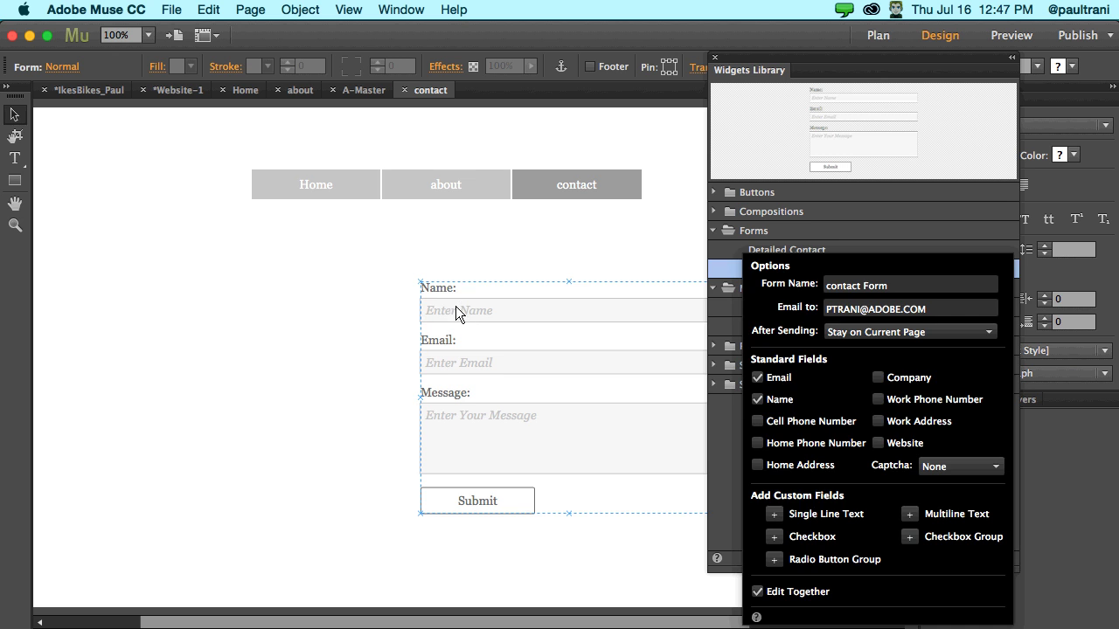
{"action": "left_click", "coordinate": [340, 283]}
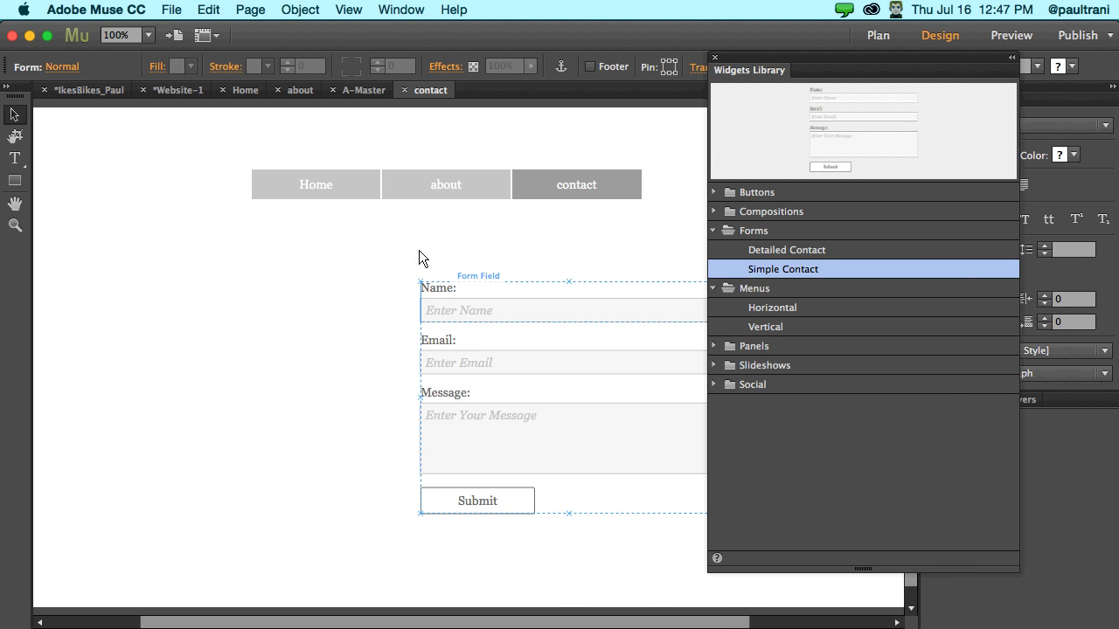
- Move the form left, review its recipient e-mail setting unchanged, and switch to Lightroom
{"action": "left_click", "coordinate": [715, 56]}
{"action": "left_click", "coordinate": [552, 257]}
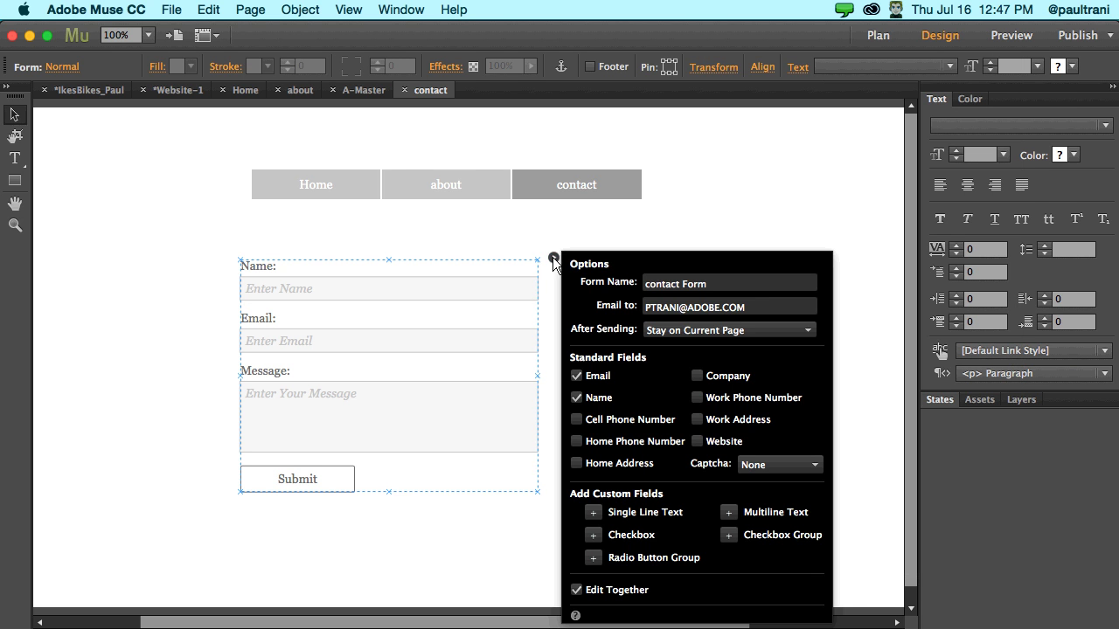
{"action": "left_click", "coordinate": [747, 307]}
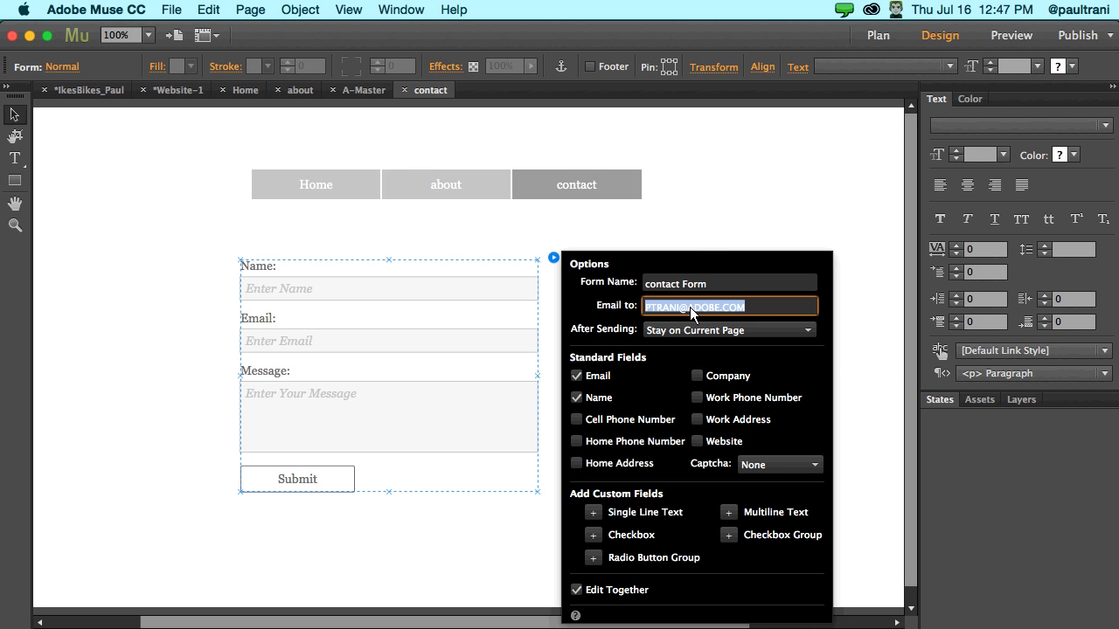
{"action": "left_click", "coordinate": [768, 306]}
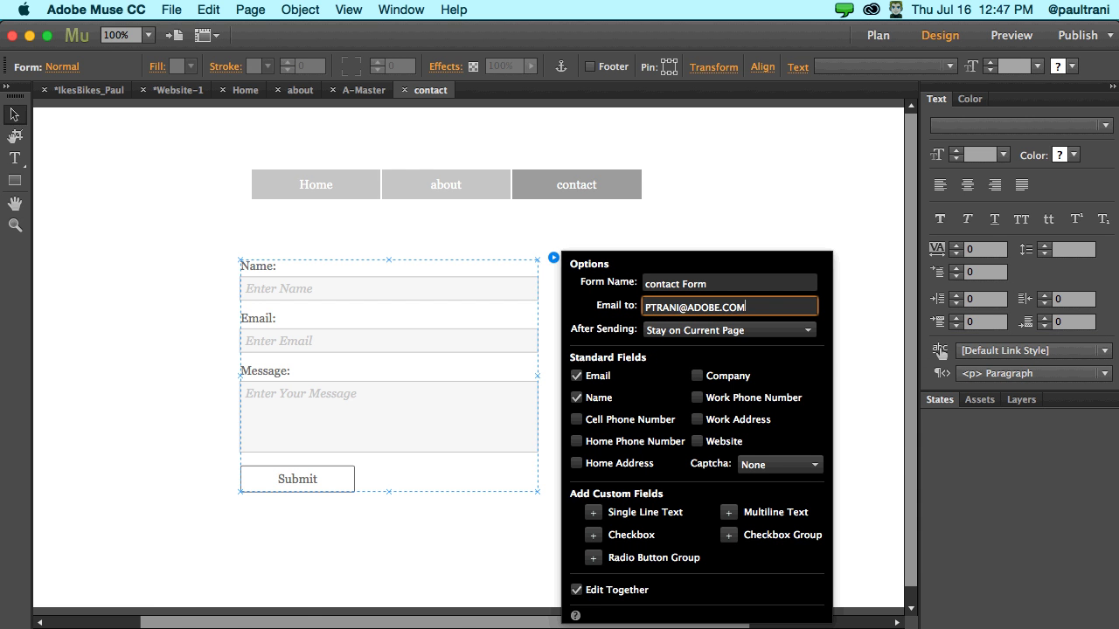
{"action": "left_click", "coordinate": [259, 613]}
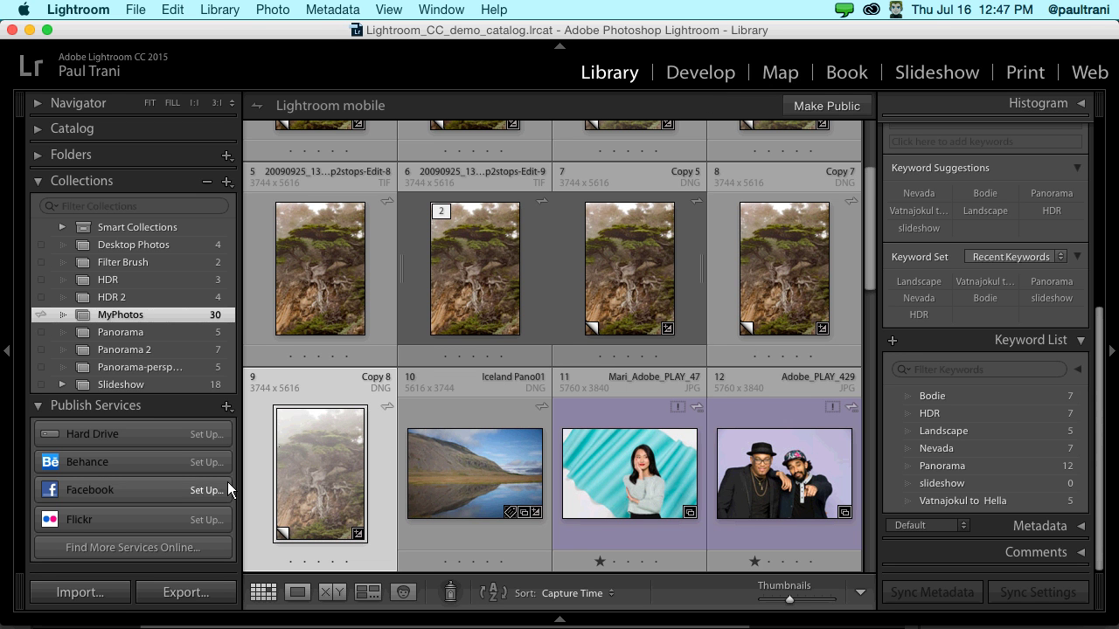
- In Develop, raise the foggy cypress photo's Dehaze amount to +100
{"action": "left_click", "coordinate": [691, 73]}
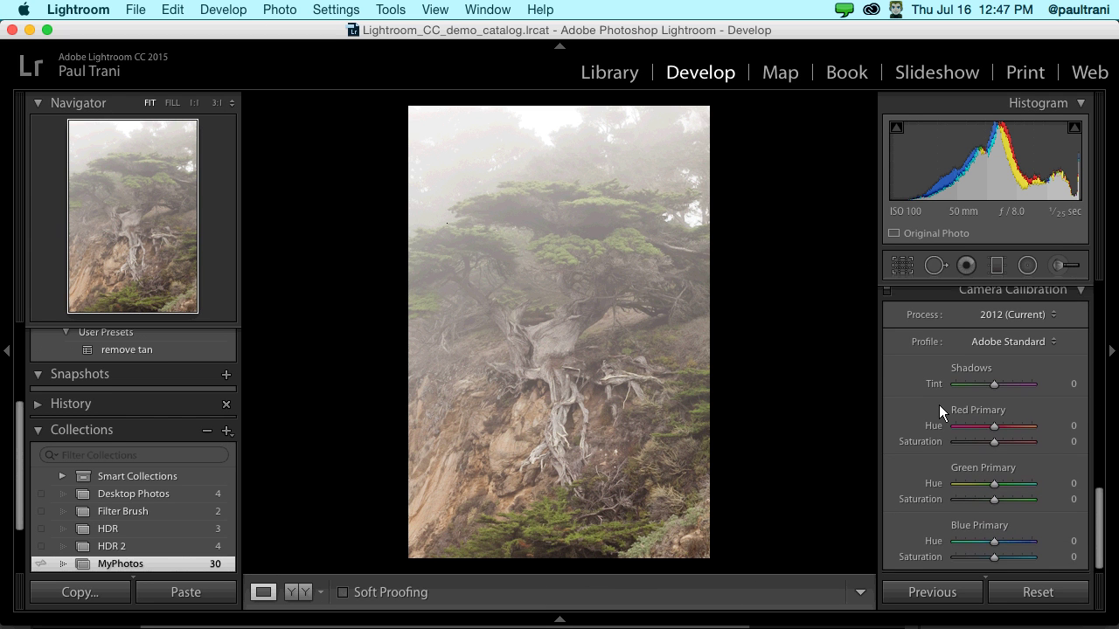
{"action": "scroll", "coordinate": [939, 404], "scroll_direction": "up", "scroll_amount": 5}
{"action": "scroll", "coordinate": [938, 404], "scroll_direction": "down", "scroll_amount": 1}
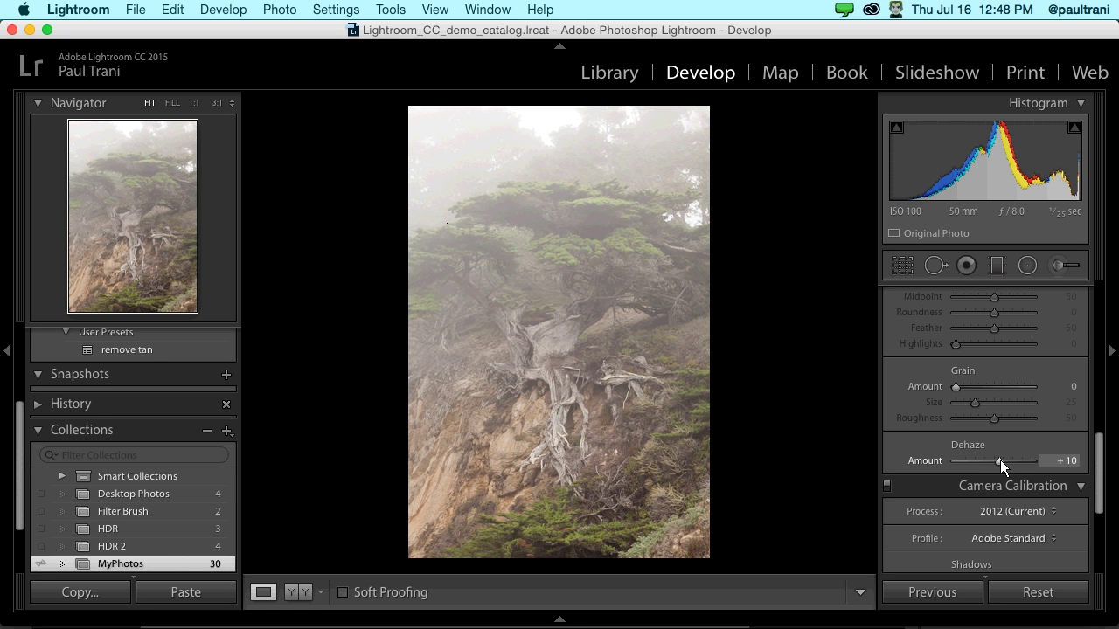
{"action": "left_click_drag", "start_coordinate": [1000, 460], "coordinate": [1086, 469]}
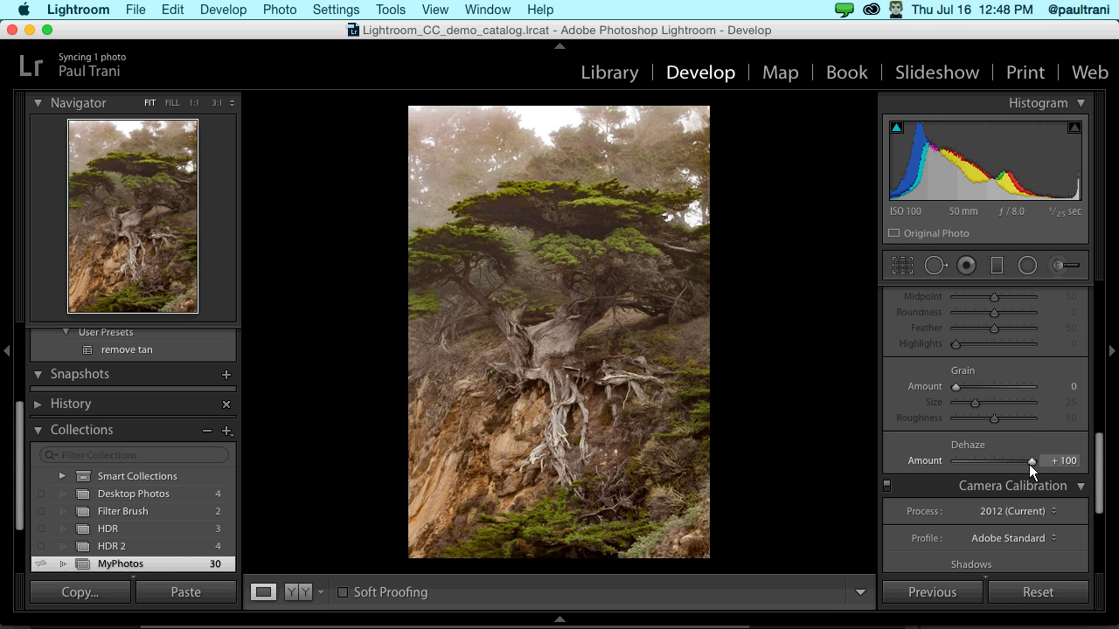
{"action": "left_click_drag", "start_coordinate": [1029, 465], "coordinate": [1058, 464]}
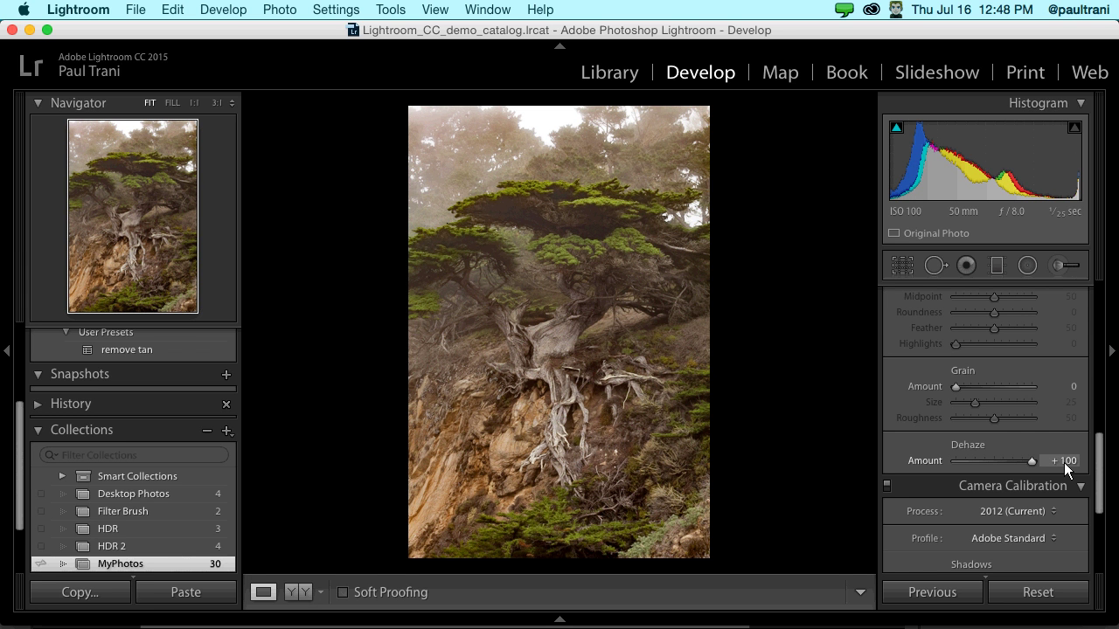
{"action": "scroll", "coordinate": [1066, 469], "scroll_direction": "down", "scroll_amount": 2}
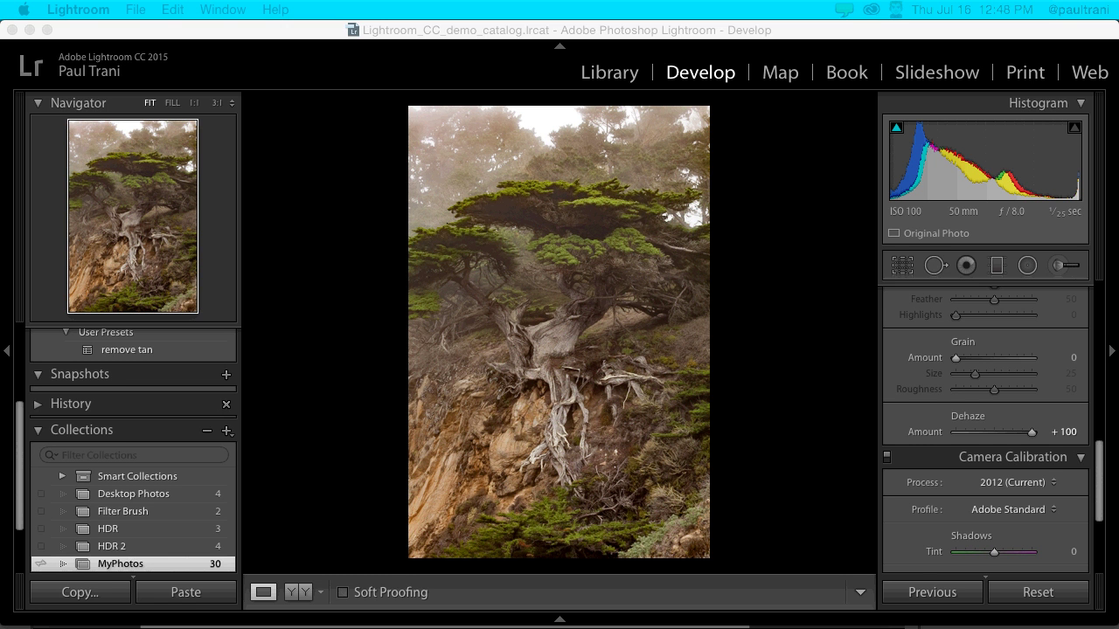
{"action": "left_click", "coordinate": [346, 151]}
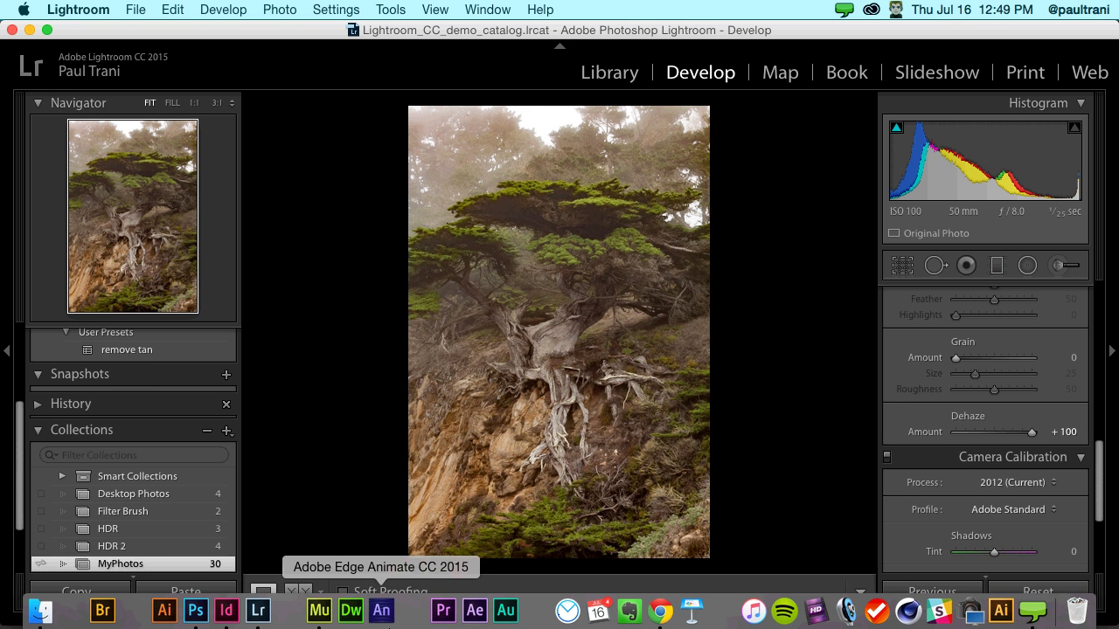
{"action": "left_click", "coordinate": [193, 612]}
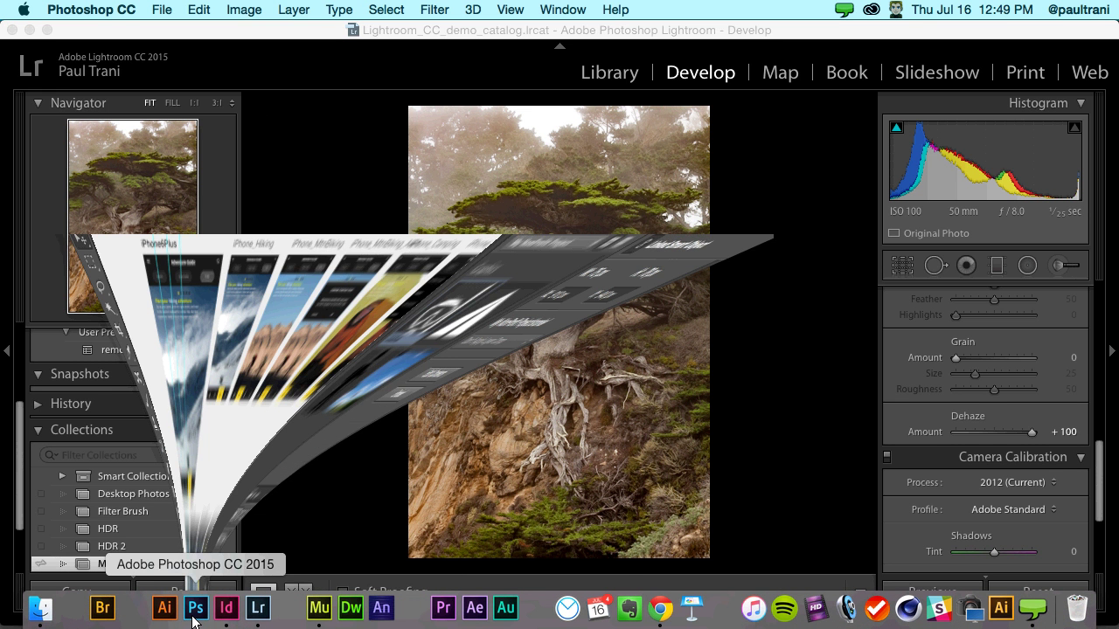
{"action": "key", "text": "ctrl+Tab"}
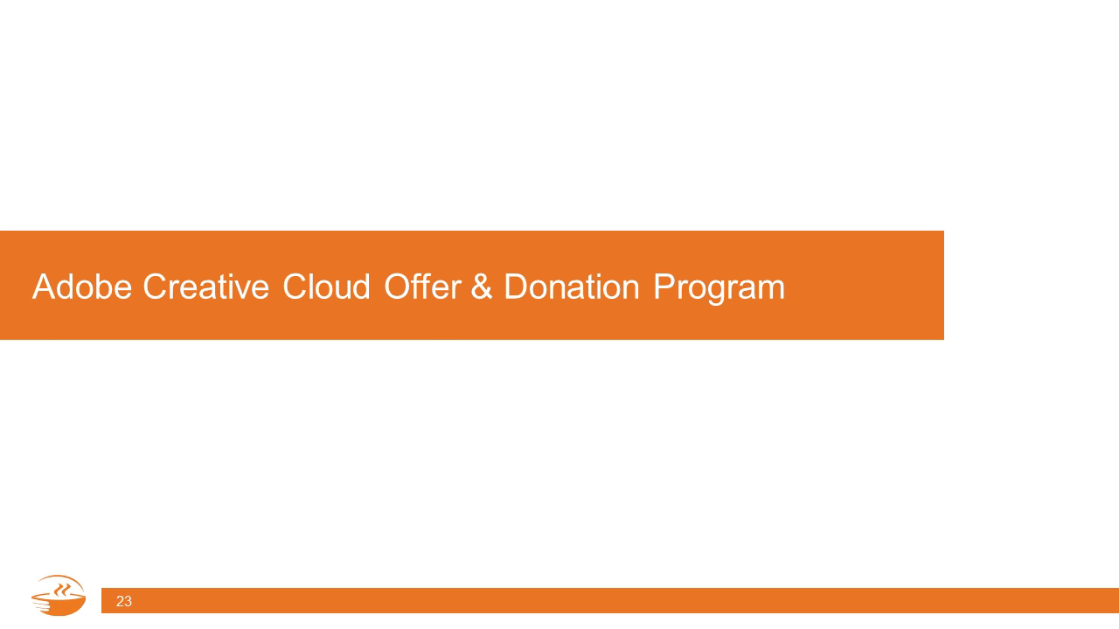
{"action": "key", "text": "Right"}
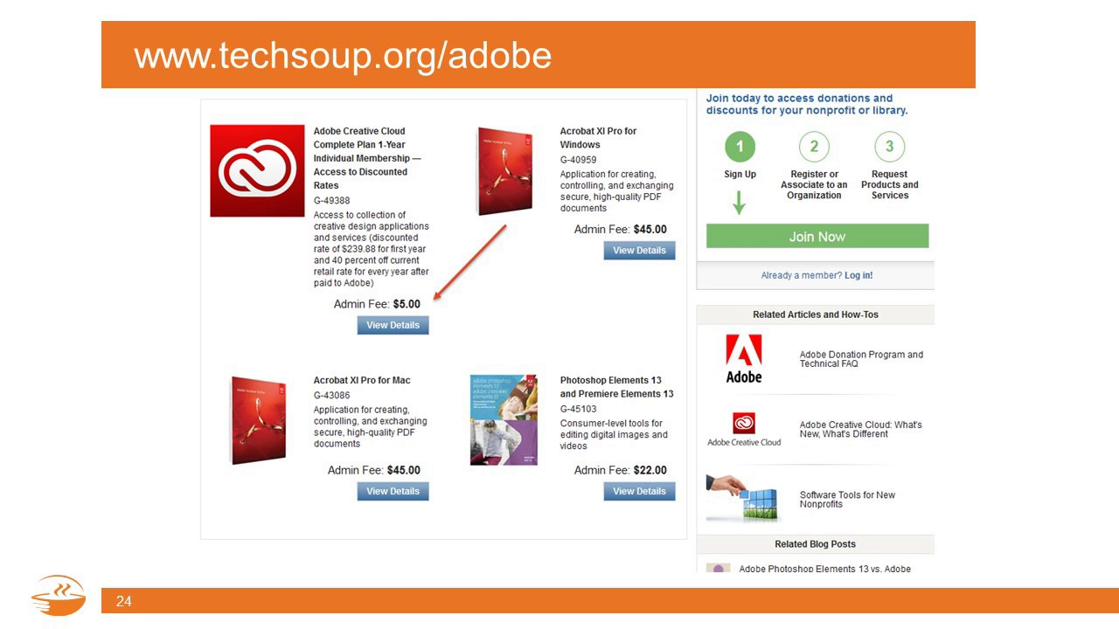